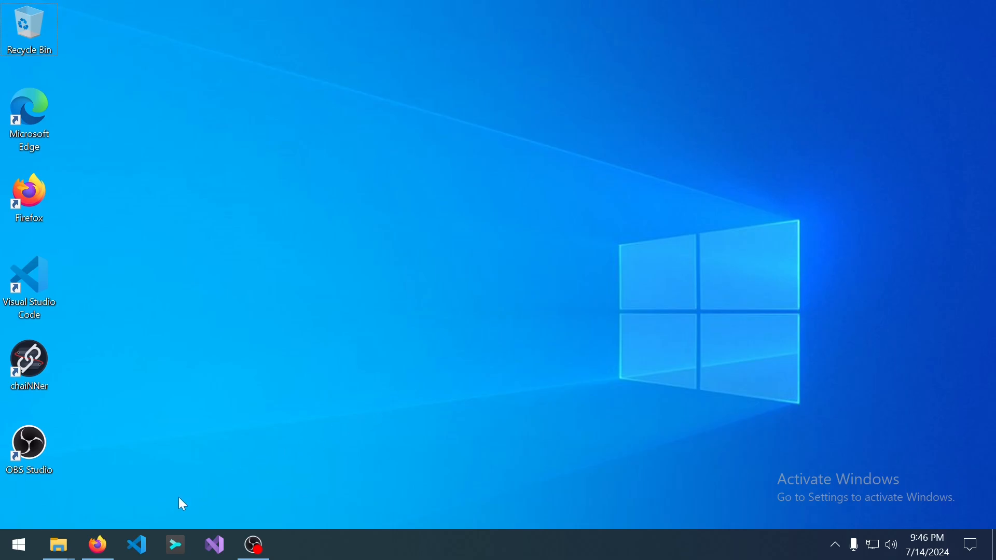
Bring the Firefox window with the Uniform Server homepage to the front.
click(89, 552)
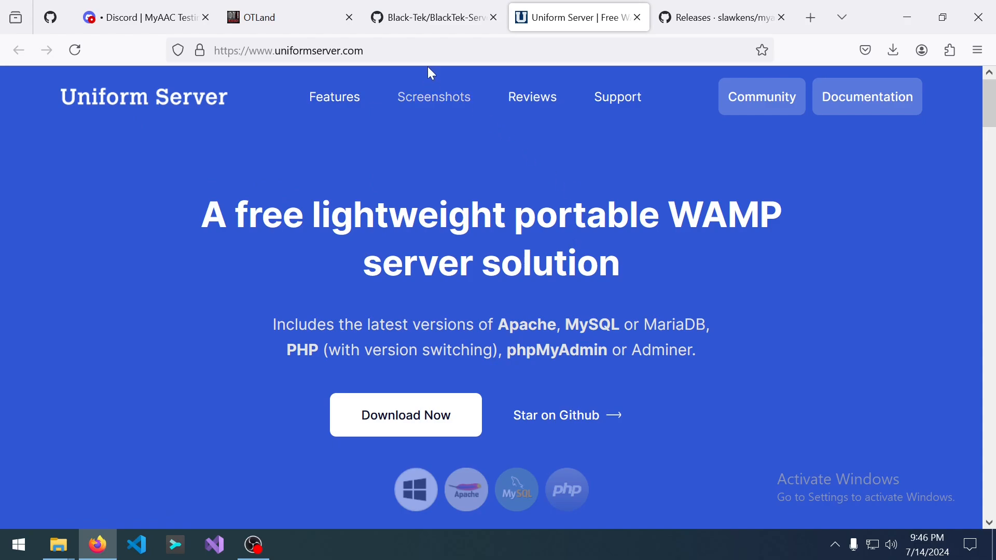
Download Uniform Server 15_0_2_ZeroXV.exe from SourceForge and launch it from the downloads panel.
click(430, 50)
click(431, 51)
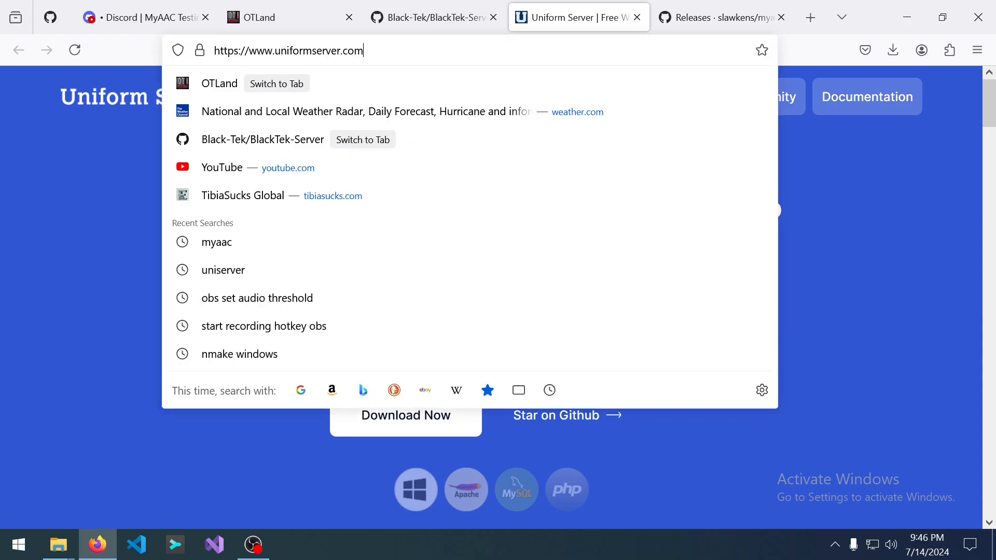
click(31, 350)
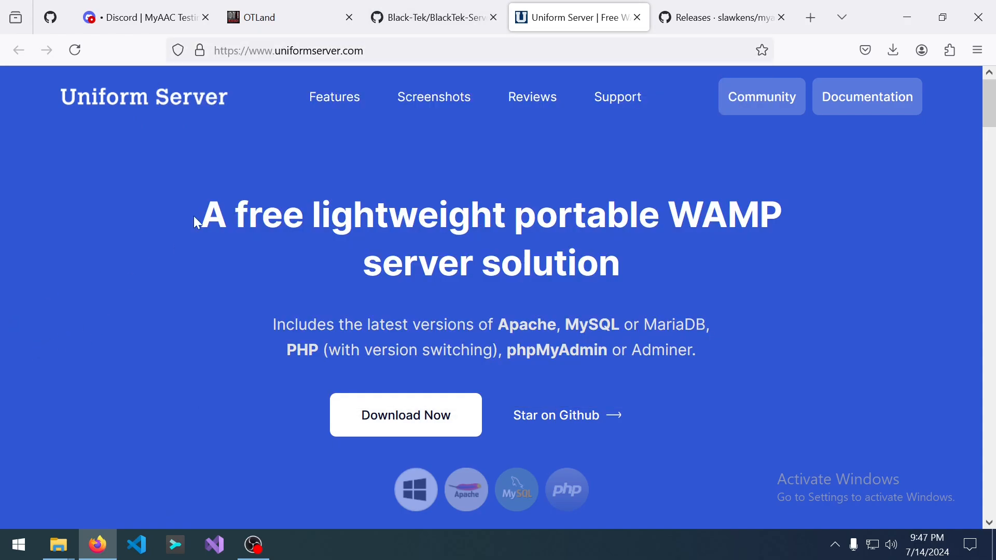
click(441, 51)
click(237, 470)
click(418, 434)
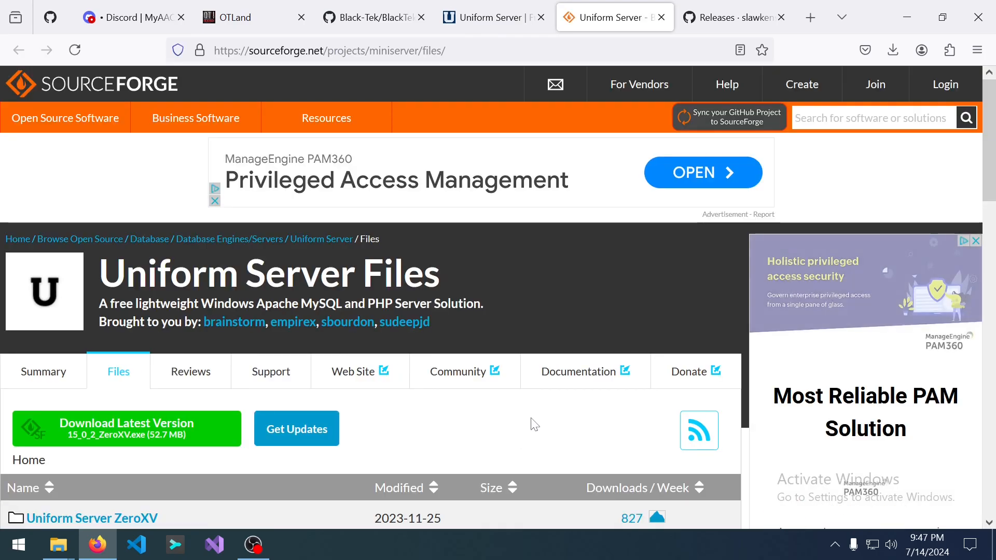
click(125, 436)
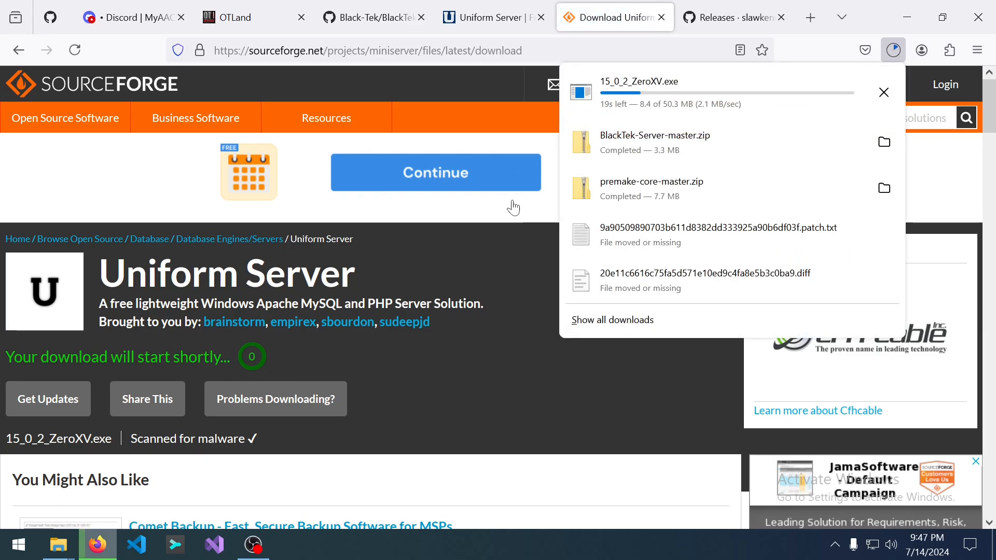
click(758, 98)
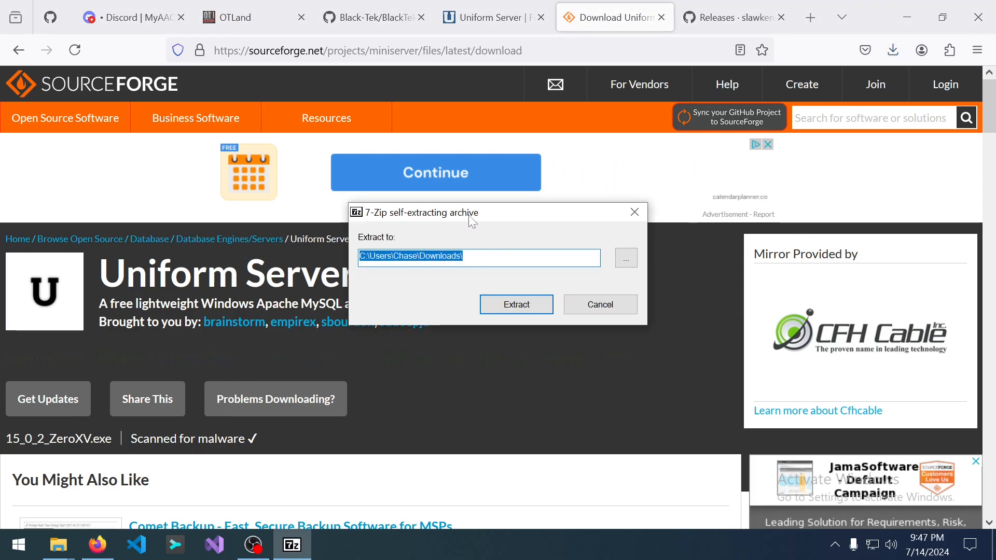
Extract the 294 MB Uniform Server archive into the Downloads folder.
click(534, 306)
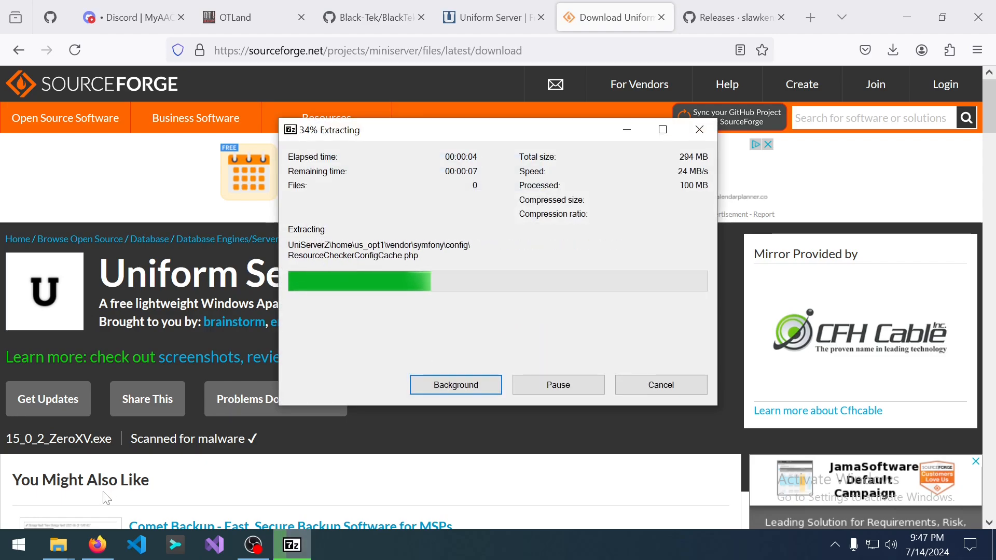
mouse_move(61, 551)
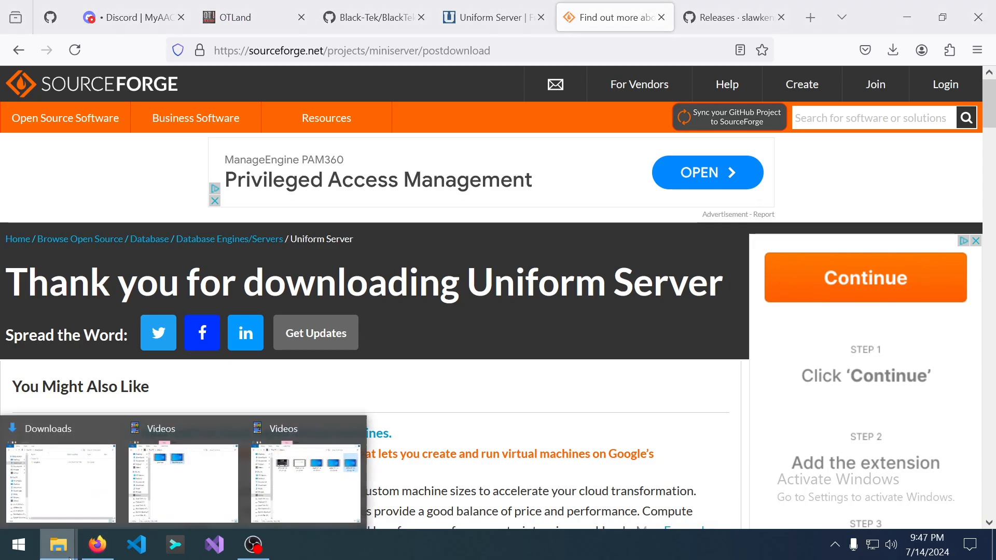
Close the two extra Videos windows and open the UniServerZ folder in Downloads.
click(354, 428)
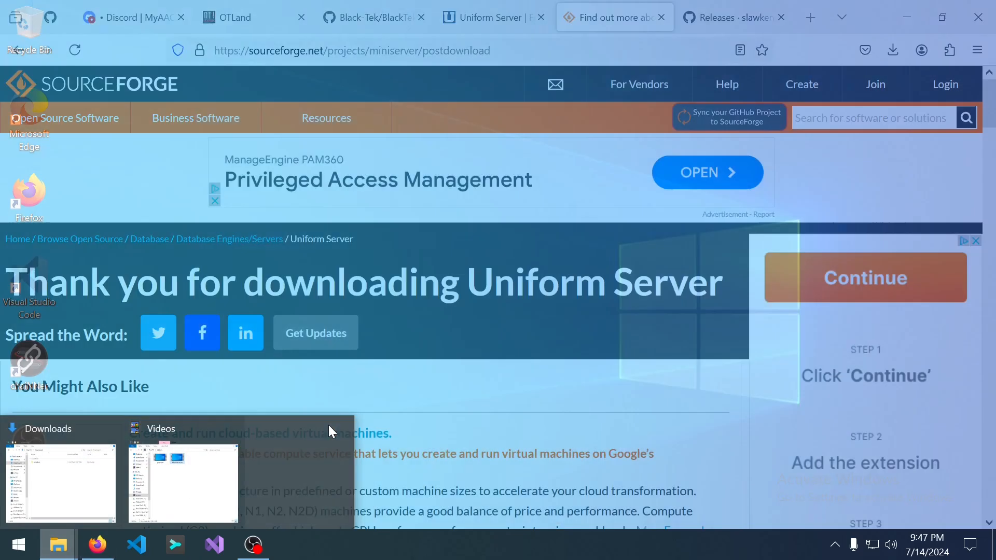
click(233, 428)
click(55, 429)
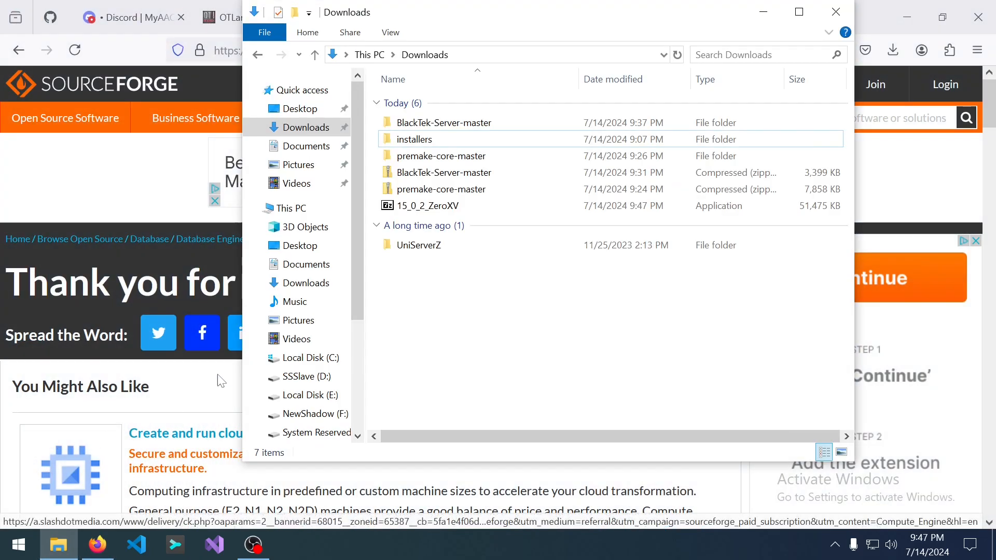
click(439, 247)
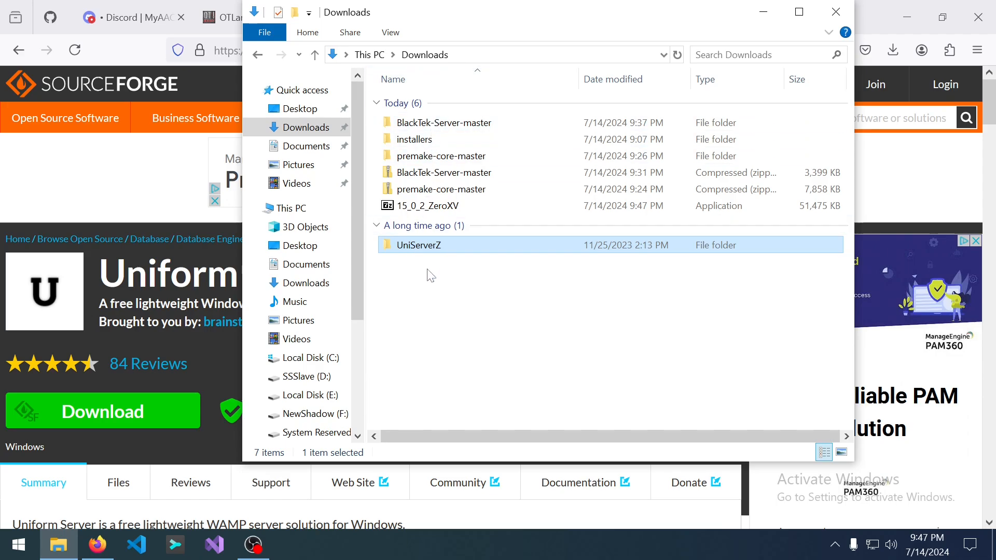
double_click(429, 254)
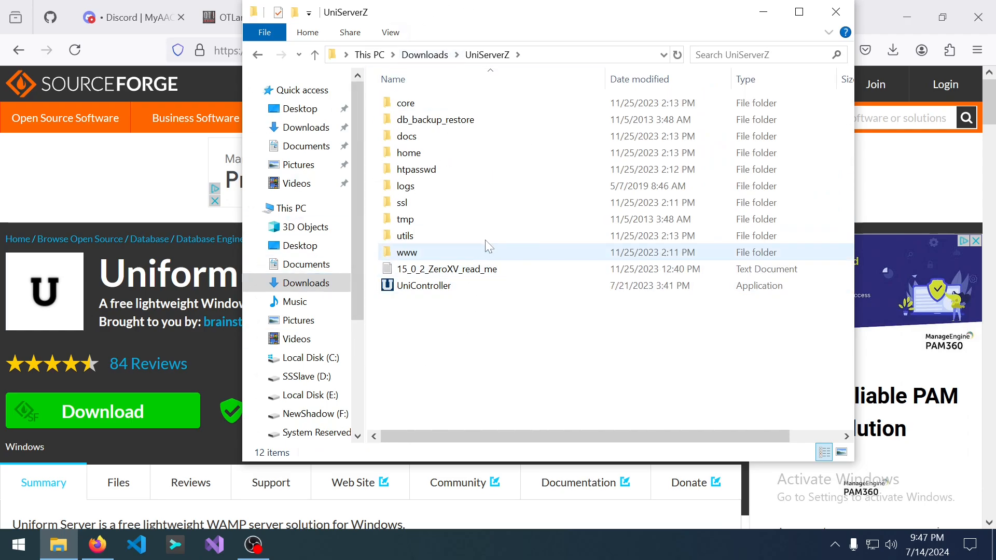
Launch UniController and enter a new MySQL root password.
double_click(426, 289)
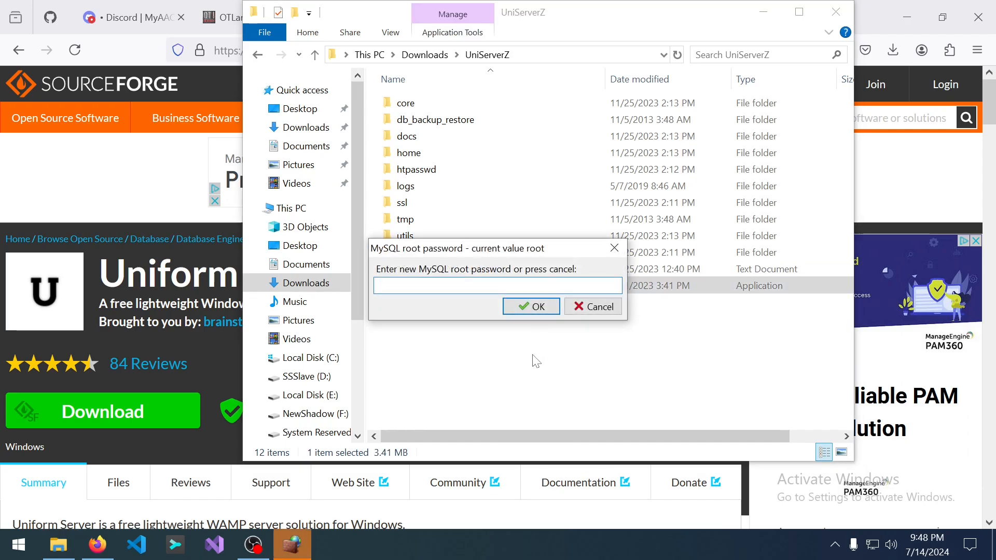
drag(481, 248, 484, 350)
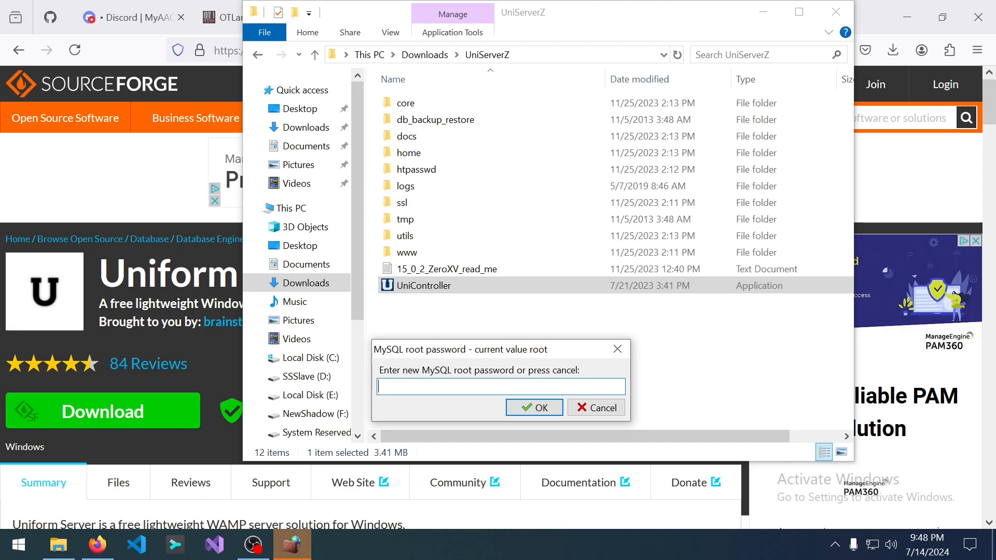
text(example)
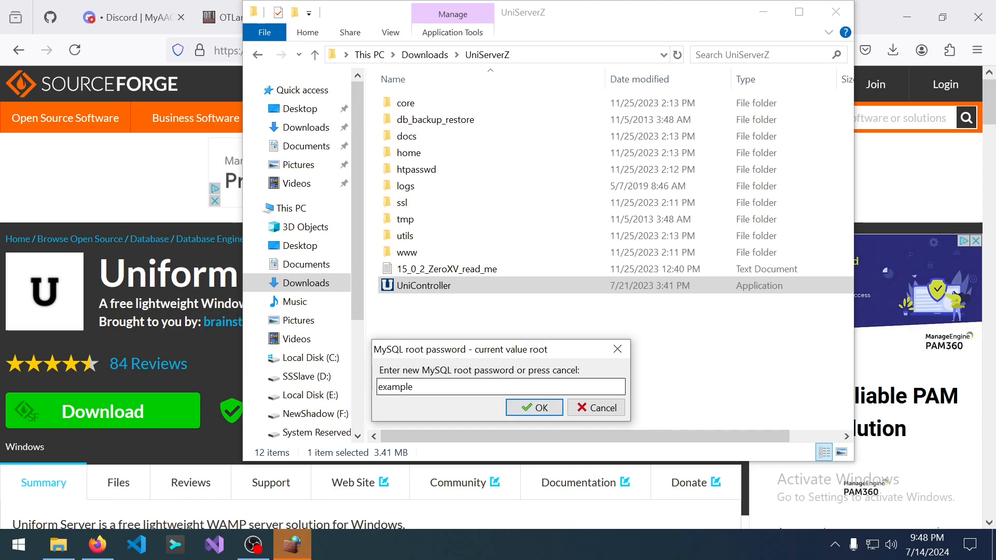
click(535, 408)
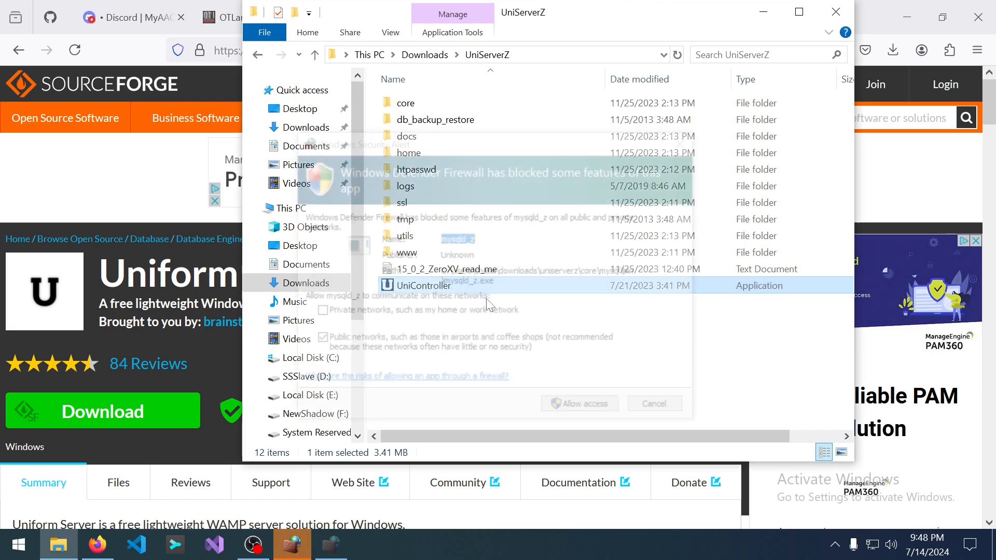
Allow MySQL through the firewall on private networks and acknowledge the password-changed notice.
click(319, 314)
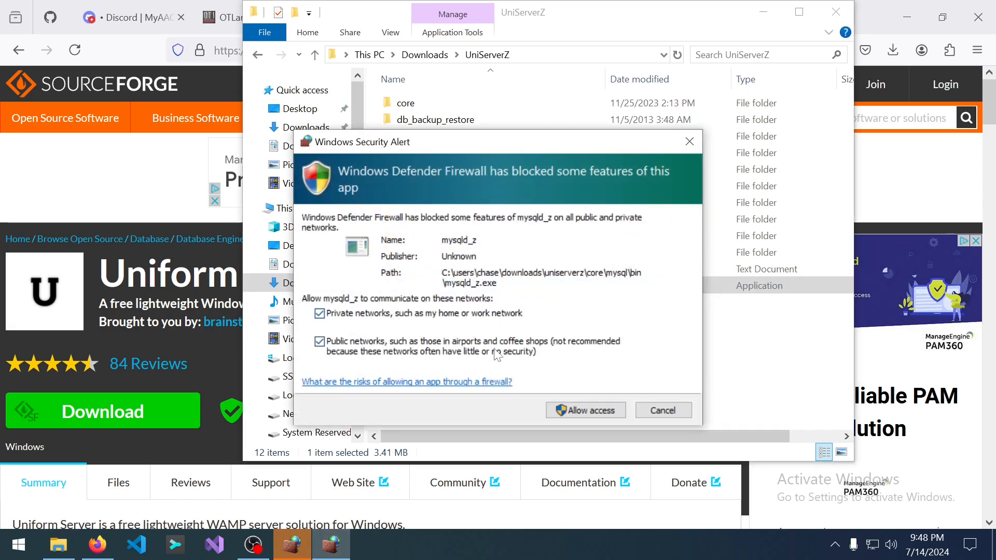
click(612, 411)
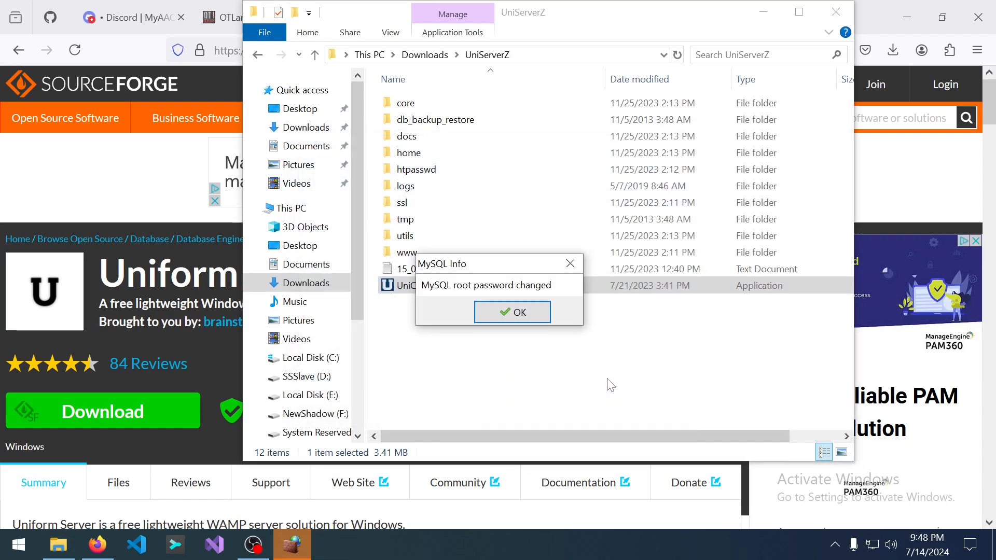
click(519, 313)
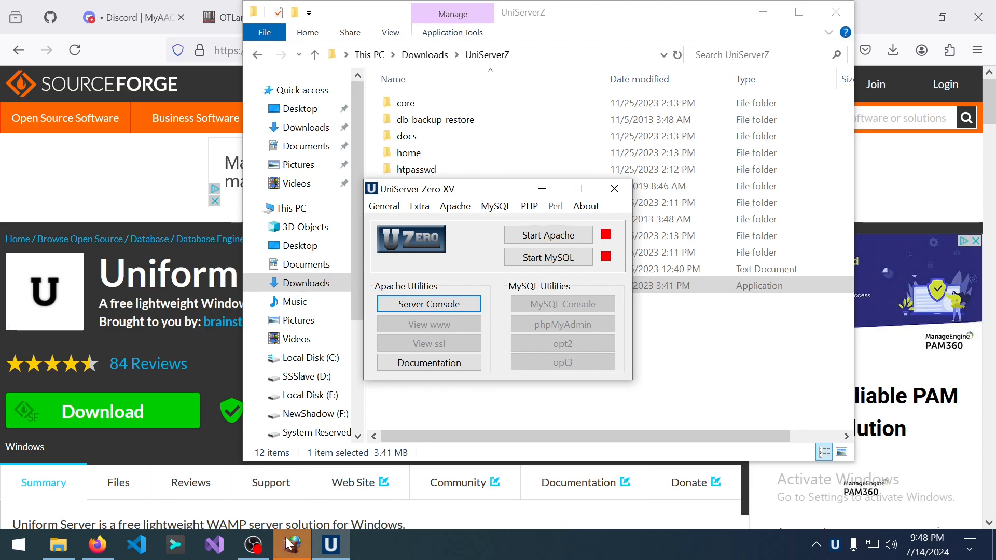
Start the MySQL server, then the Apache server, from the UniServer Zero XV panel.
click(574, 410)
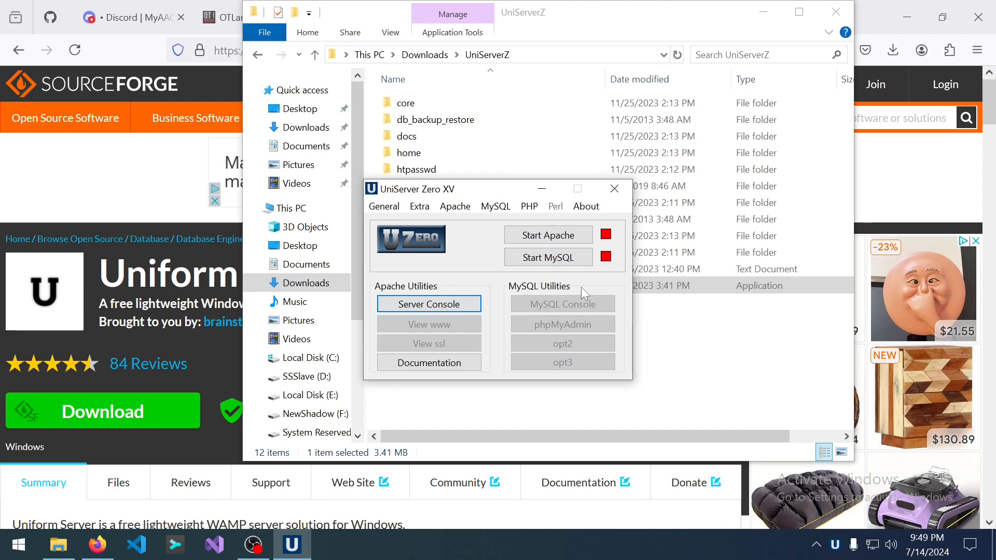
click(574, 265)
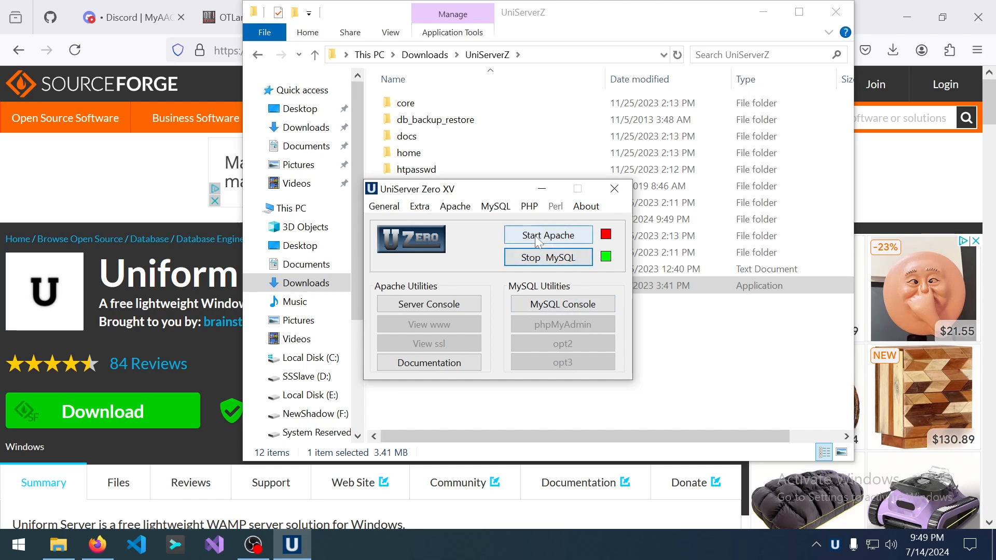
click(551, 237)
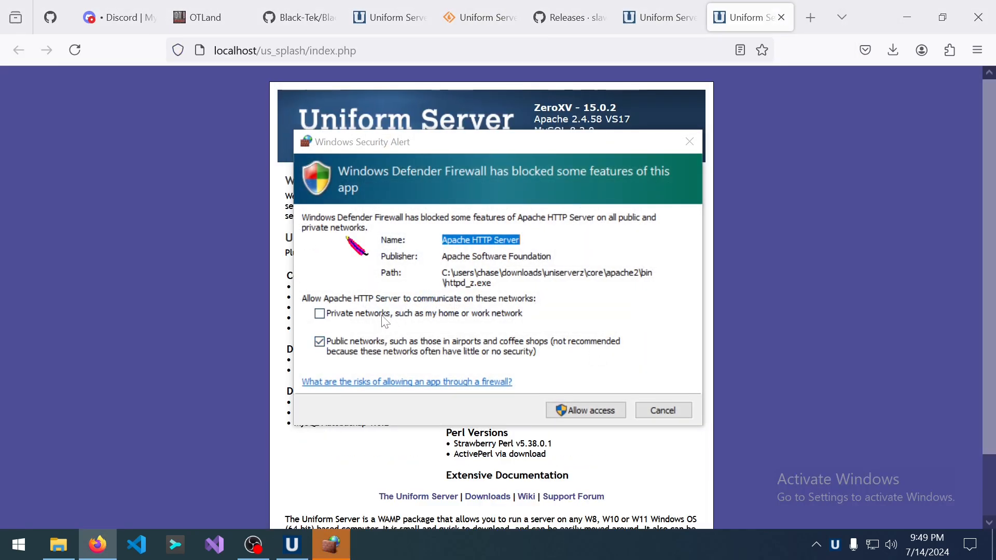
Allow Apache through the firewall on private networks and view the localhost test page.
click(384, 317)
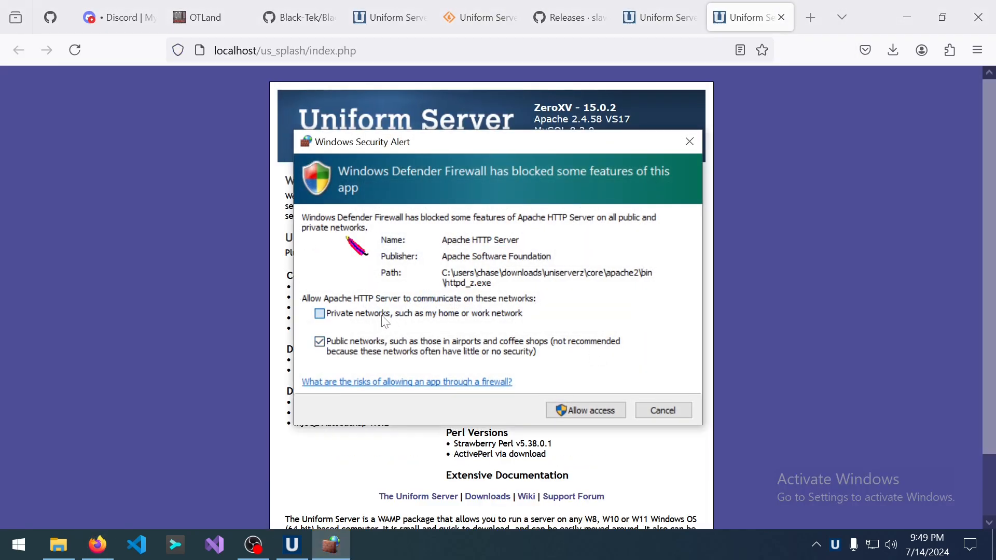
click(602, 410)
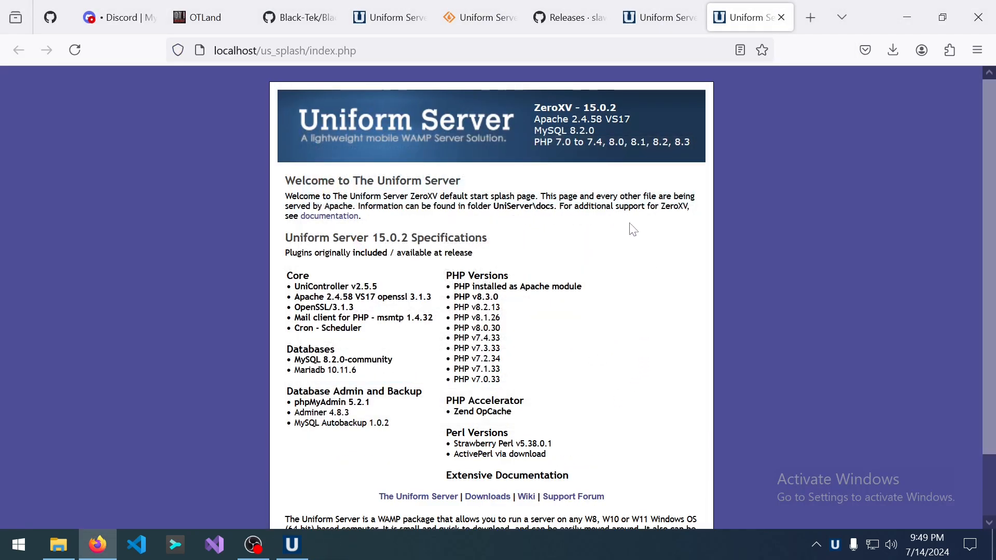
click(658, 26)
click(729, 18)
Close the Uniform Server splash and localhost test tabs, then minimize Firefox.
click(681, 4)
click(751, 18)
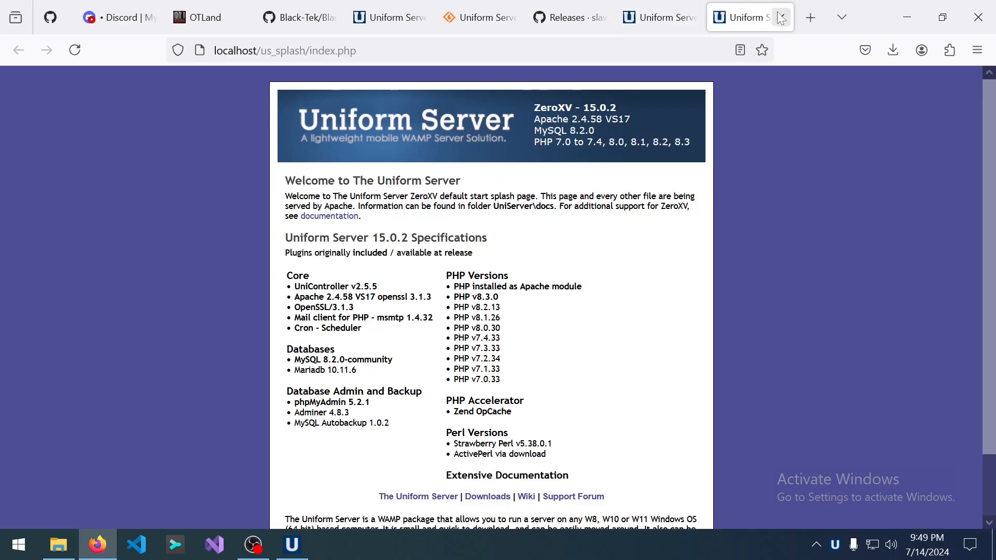
click(781, 18)
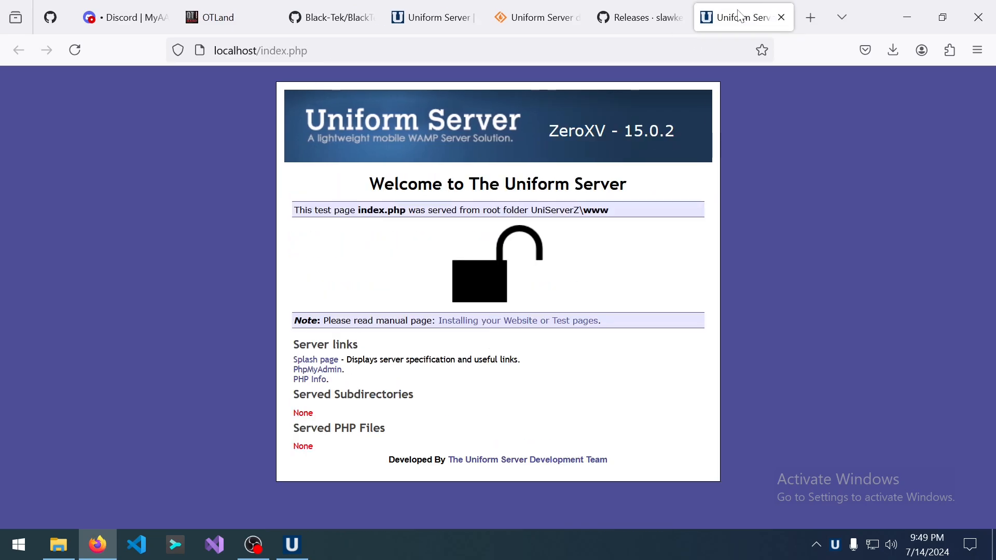
click(781, 18)
click(921, 18)
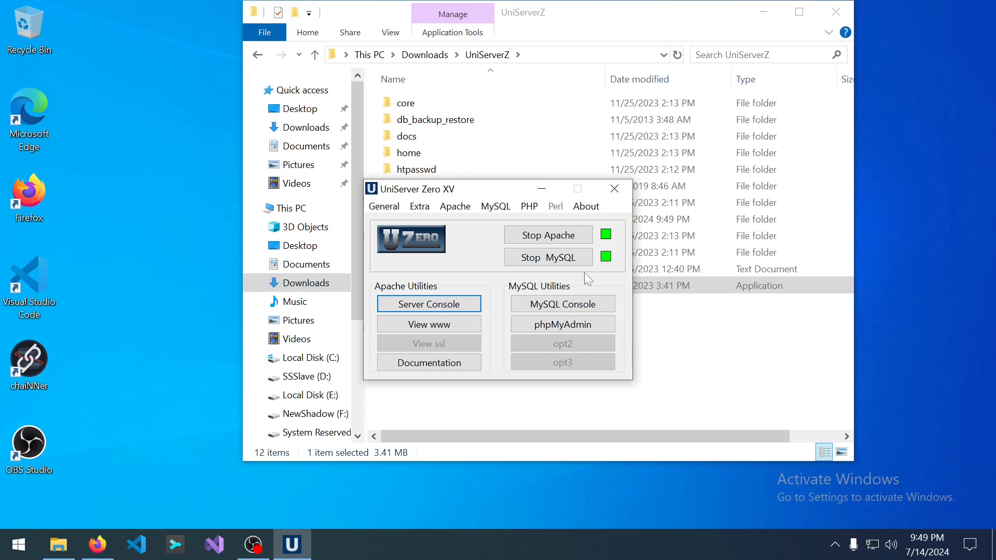
Launch phpMyAdmin from UniController and reach the Databases page listing five databases.
click(580, 326)
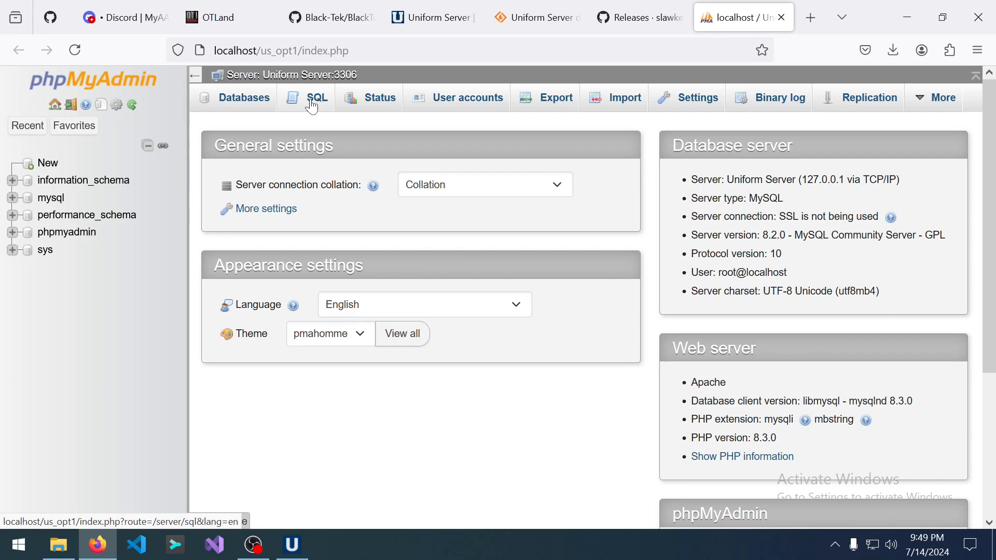
click(627, 101)
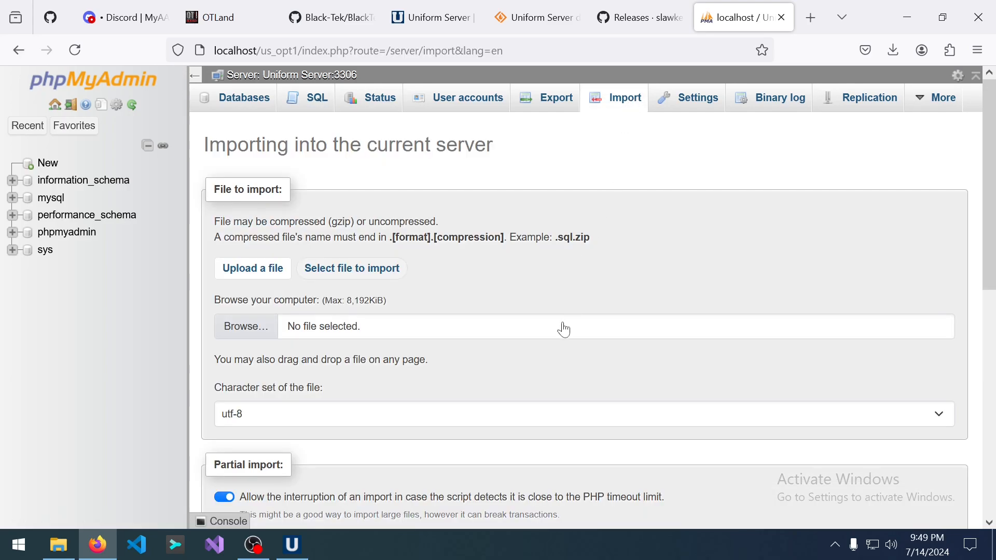
scroll(440, 379, down, 3)
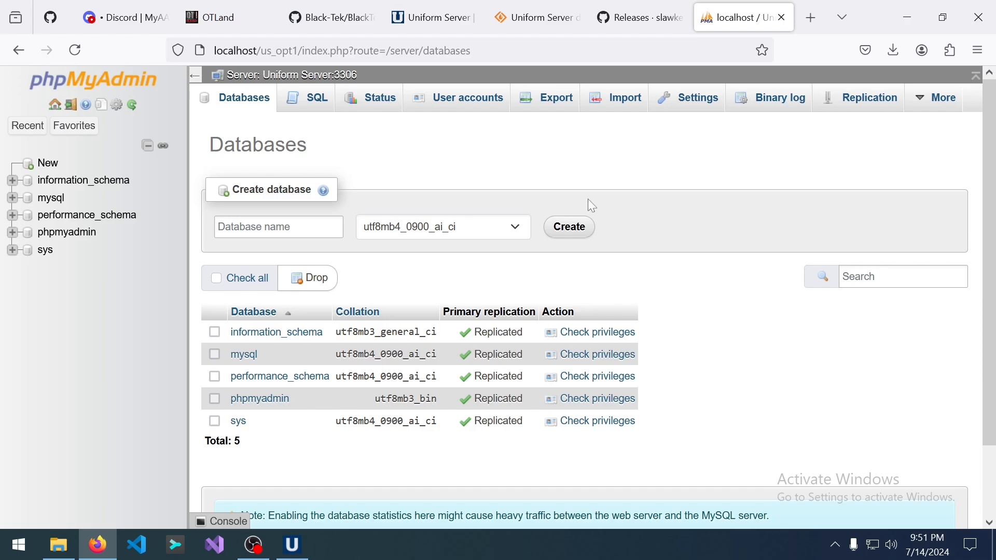
Enter the name blacktek as the new database and create it.
click(270, 228)
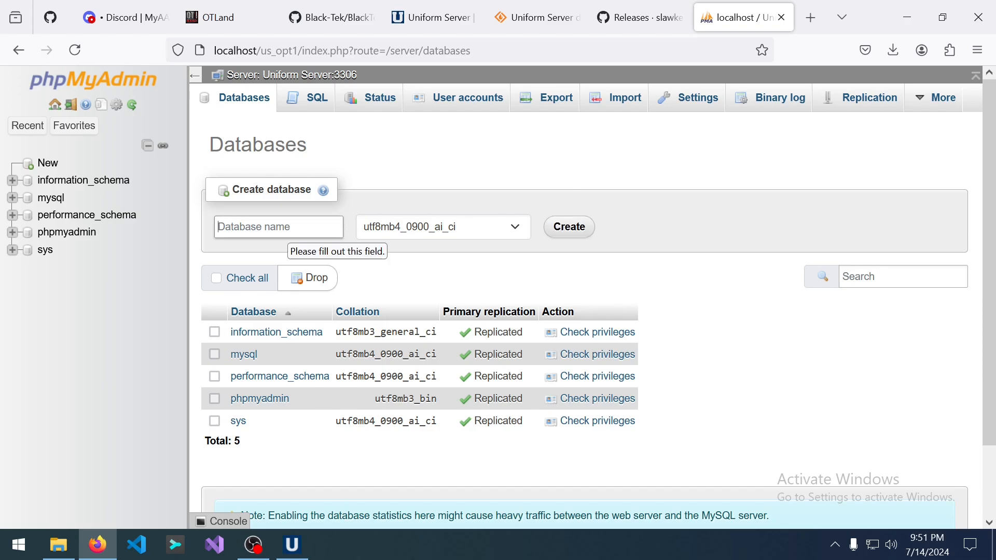
text(ost)
key(BackSpace)
key(BackSpace)
text(black)
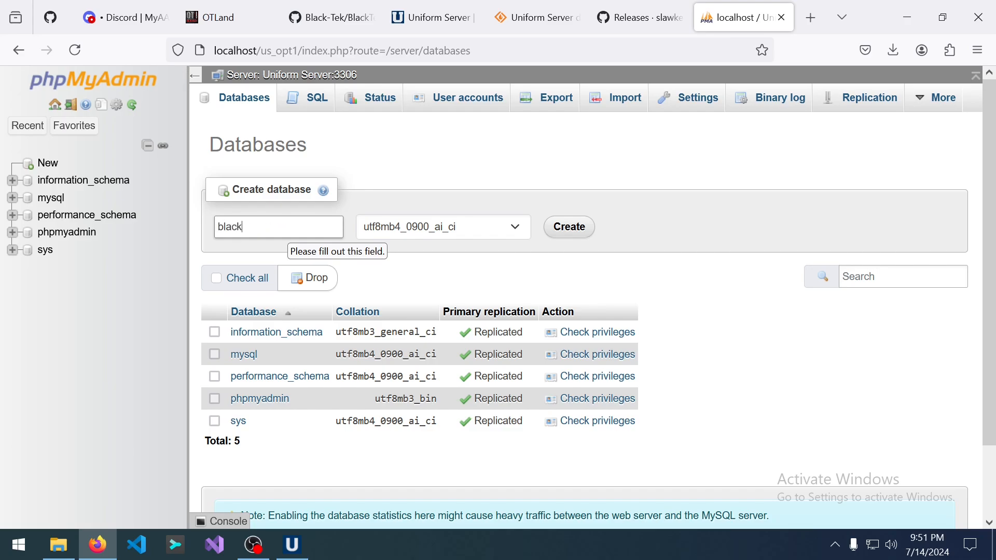
text(tek_examp)
key(BackSpace)
key(BackSpace)
key(BackSpace)
key(BackSpace)
key(BackSpace)
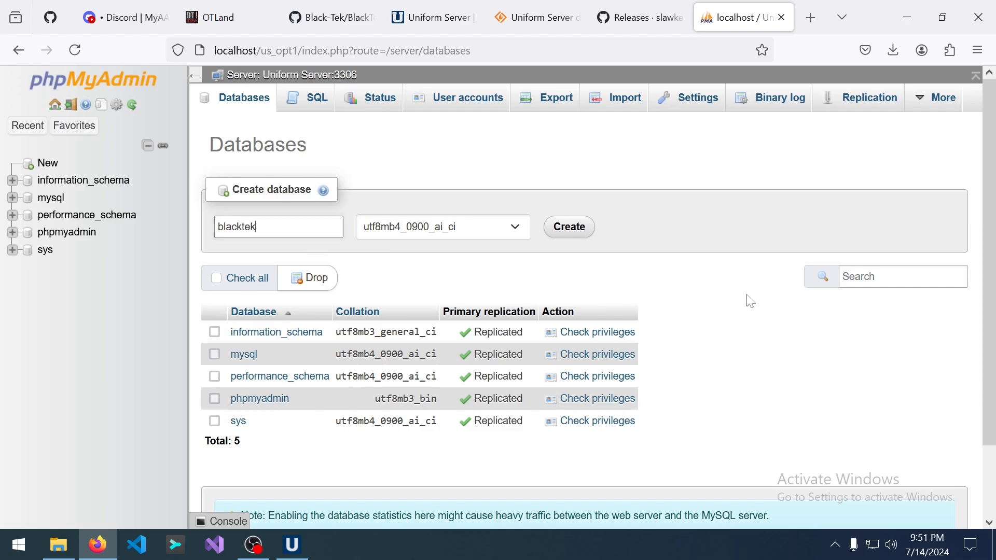
click(584, 218)
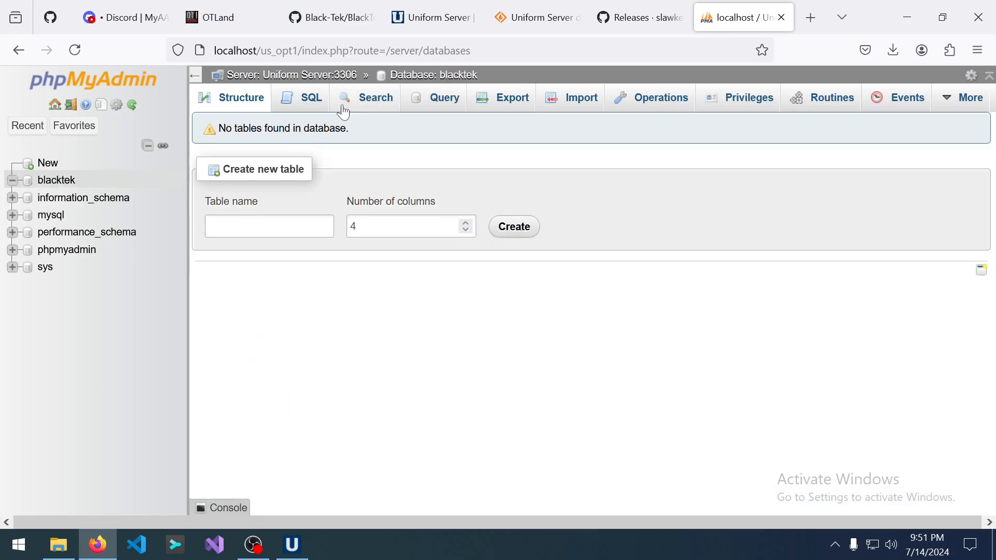
Open schema.sql in Notepad and select all of its SQL.
click(301, 98)
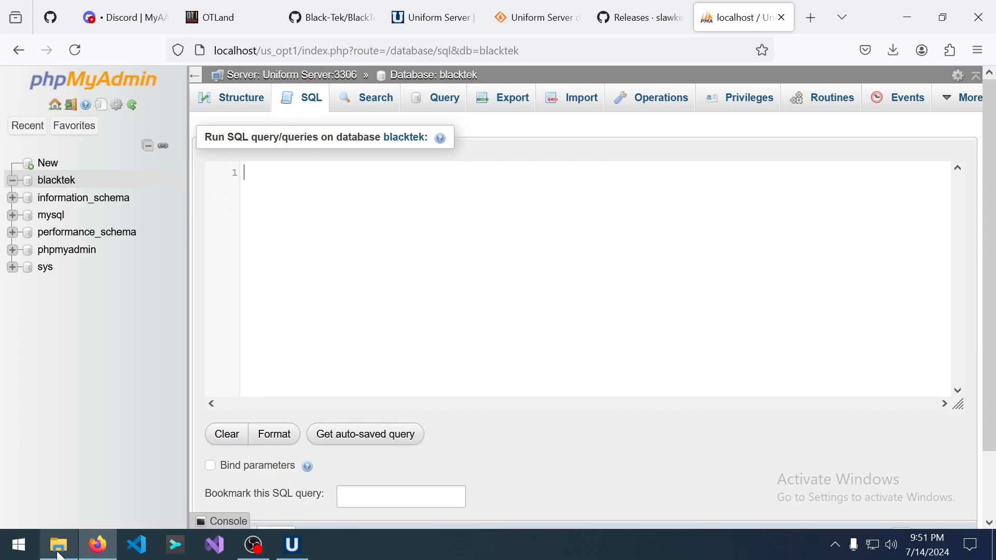
click(58, 545)
right_click(412, 387)
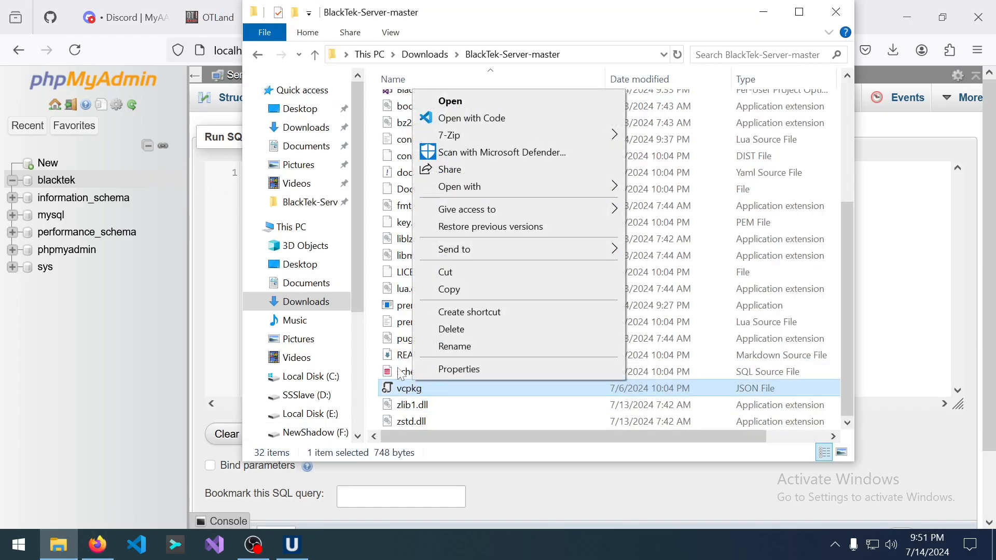
click(400, 372)
right_click(399, 373)
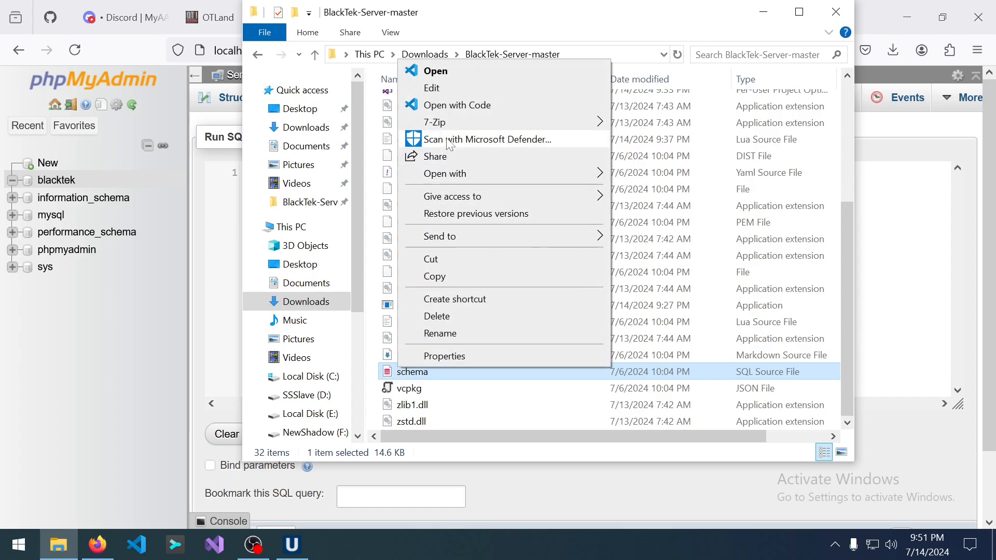
click(456, 88)
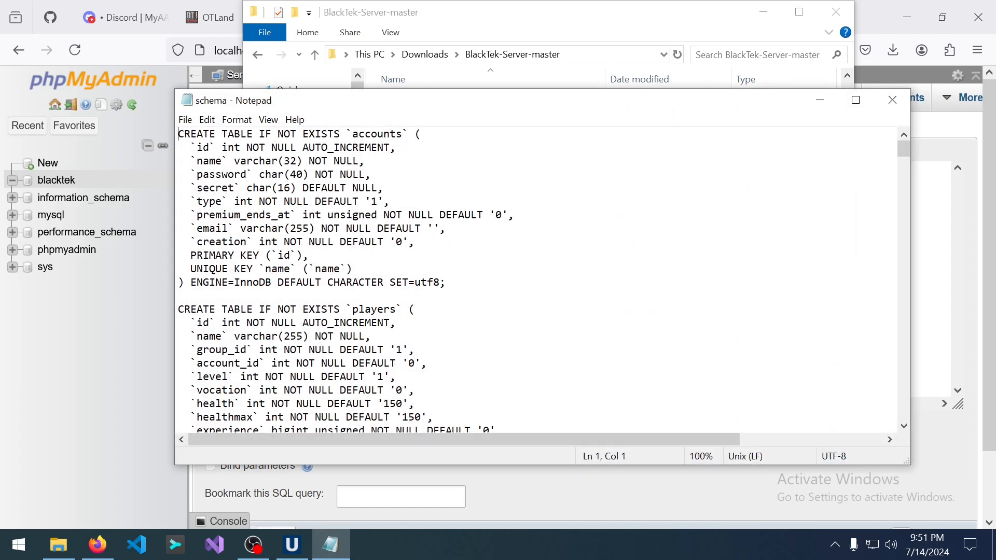
key(ctrl+a)
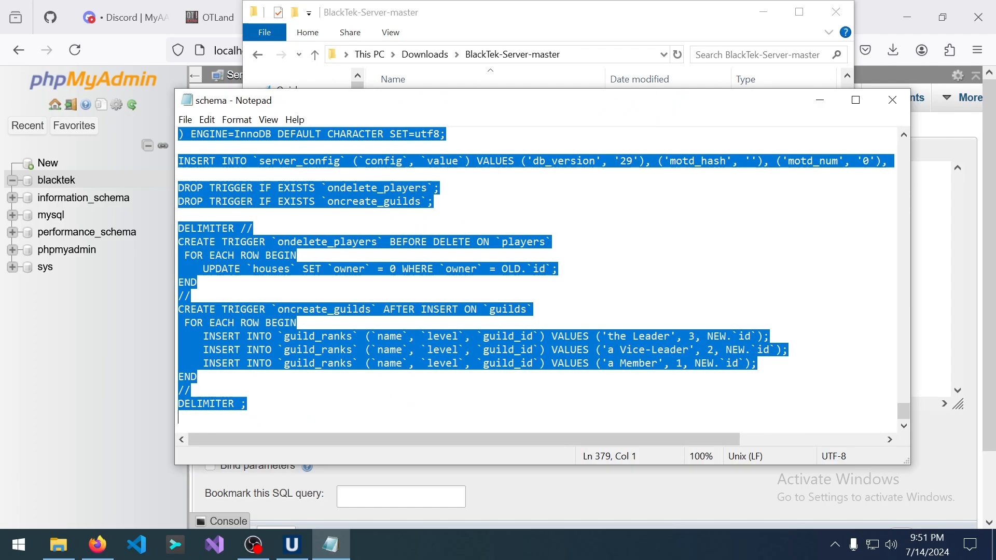
Paste the schema into blacktek's SQL editor and run it.
click(488, 474)
key(ctrl+v)
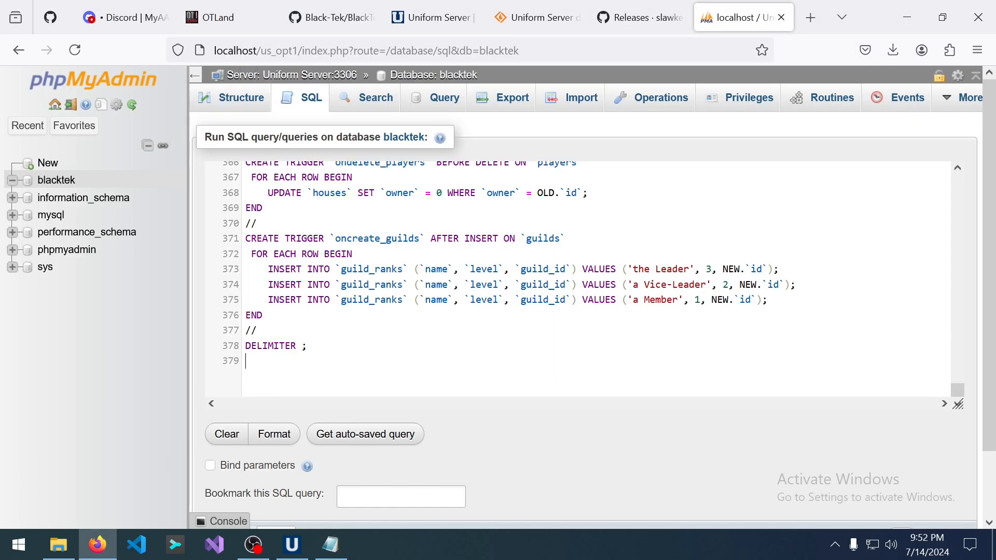
scroll(637, 387, up, 3)
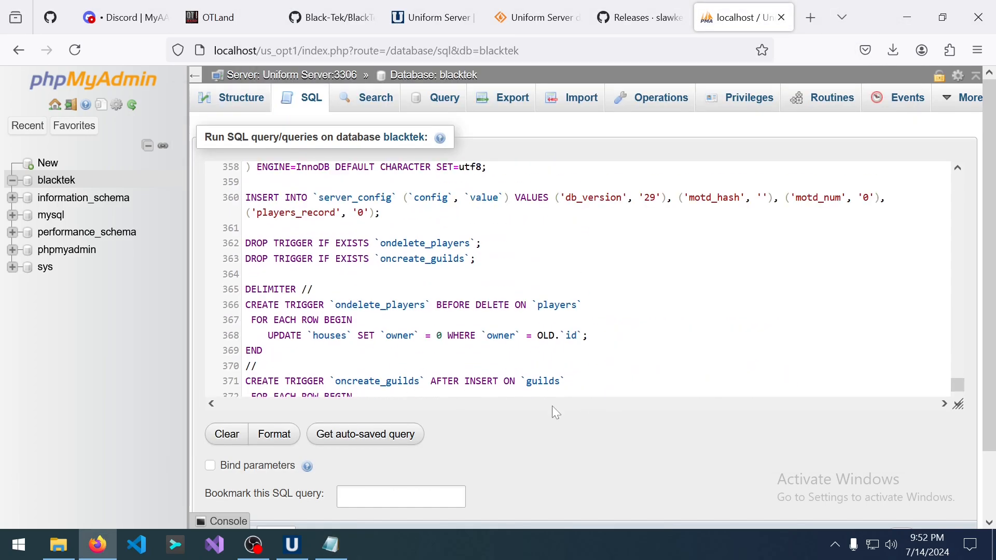
scroll(553, 406, down, 6)
click(903, 466)
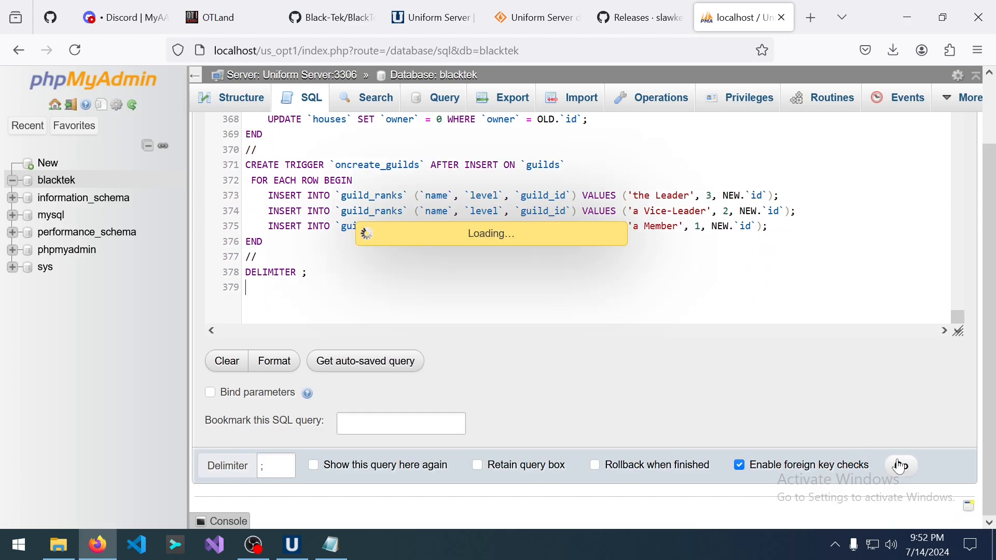
scroll(764, 382, down, 1)
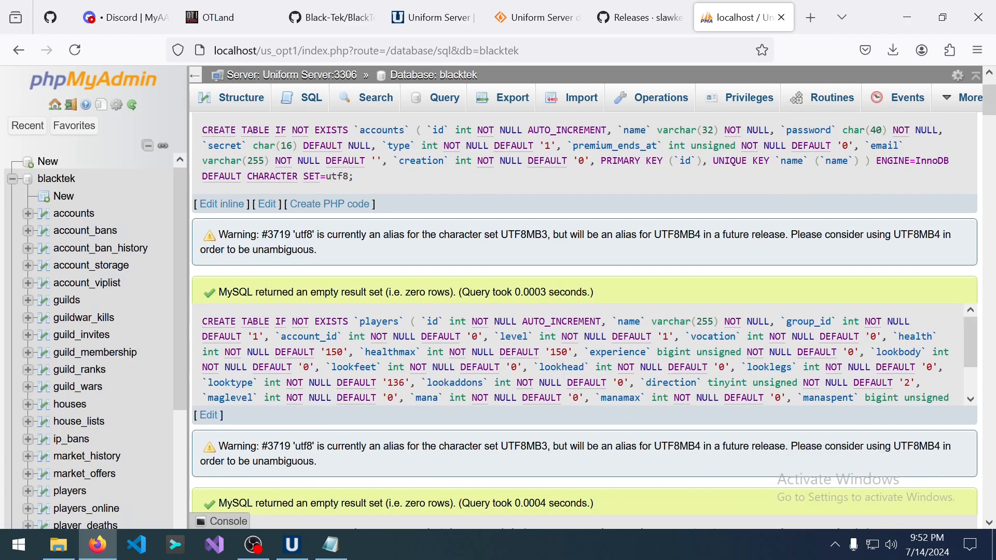
scroll(484, 256, up, 3)
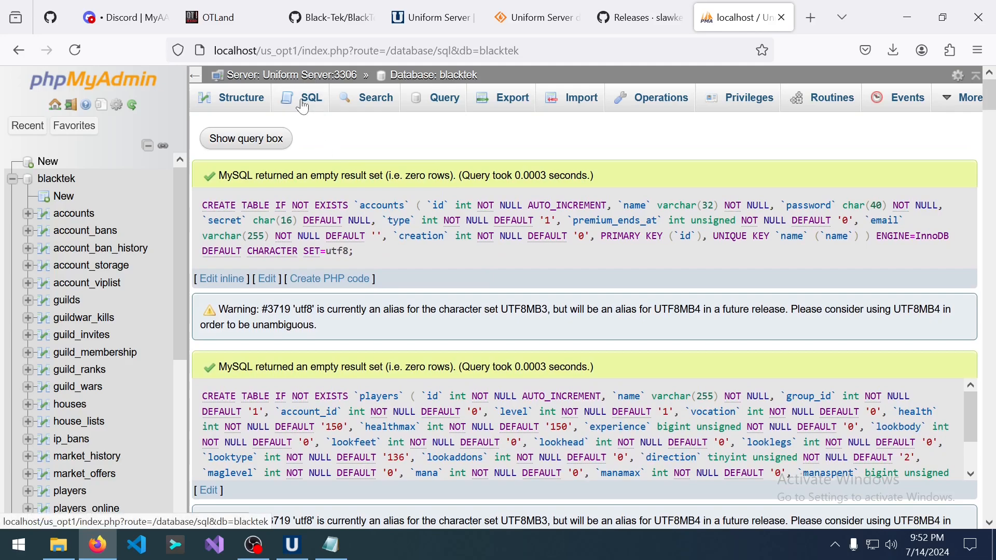
Return to blacktek's SQL page and scroll through it to check the new tables.
click(303, 97)
scroll(327, 300, down, 2)
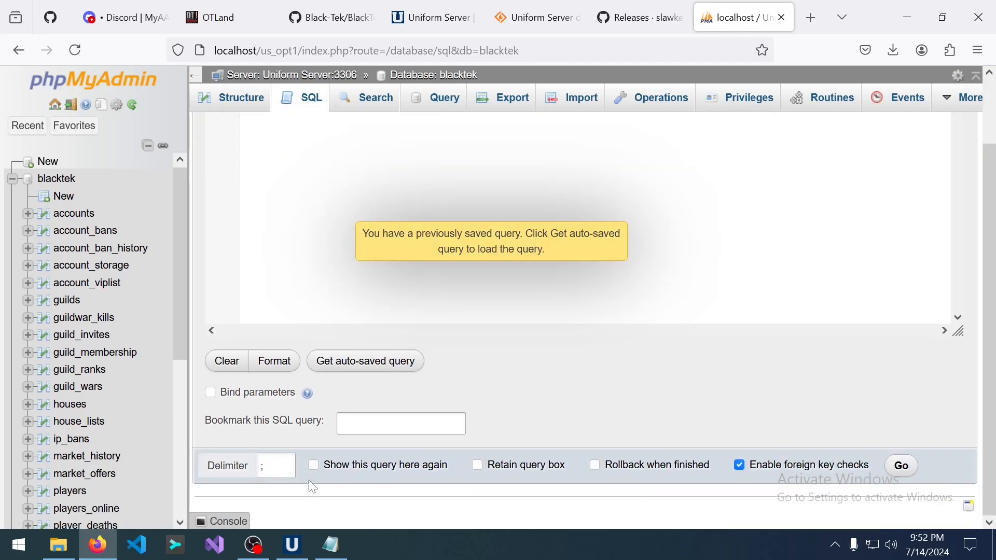
scroll(62, 323, down, 5)
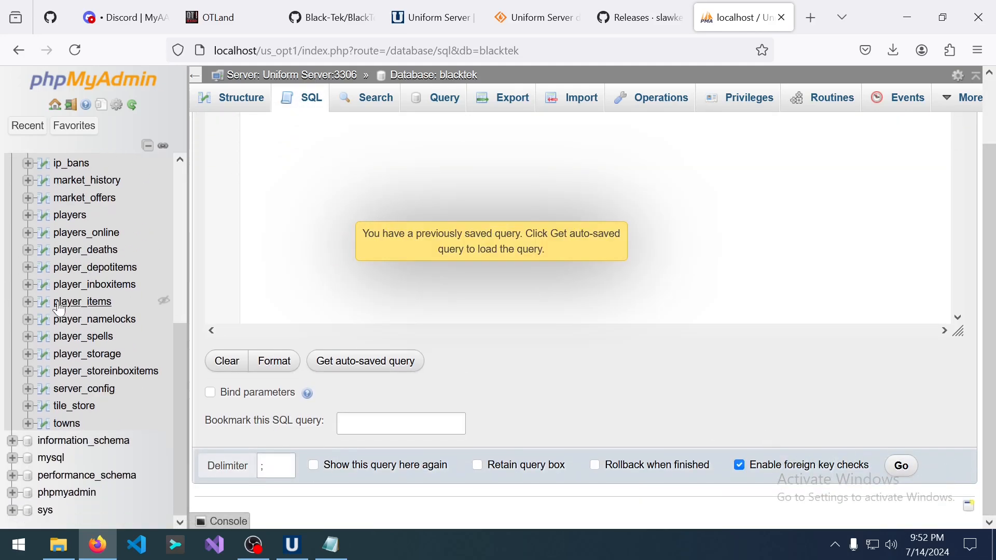
scroll(64, 323, up, 5)
scroll(67, 317, down, 5)
scroll(78, 311, up, 5)
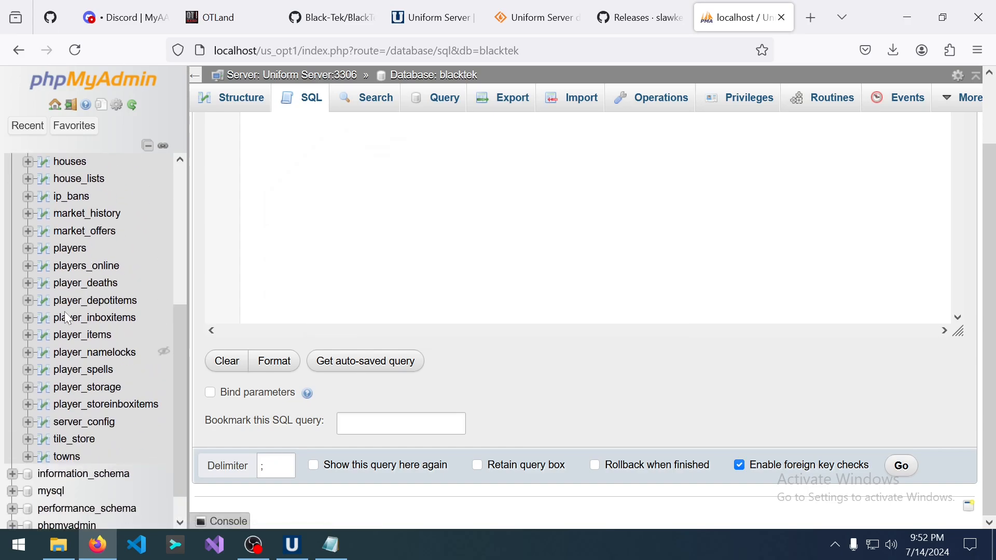
scroll(318, 249, up, 2)
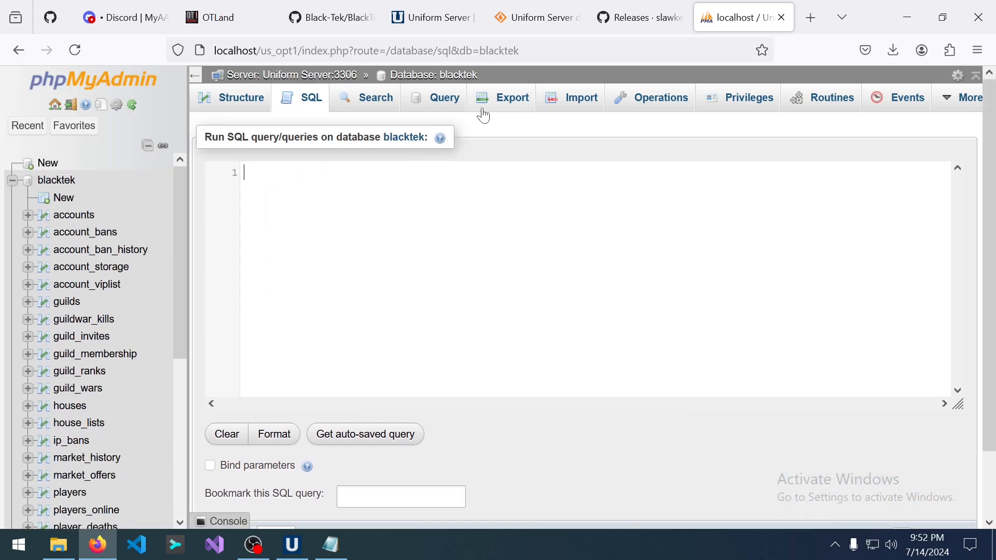
From the blacktek privileges view, start a new user account and enter an admin user name.
click(746, 103)
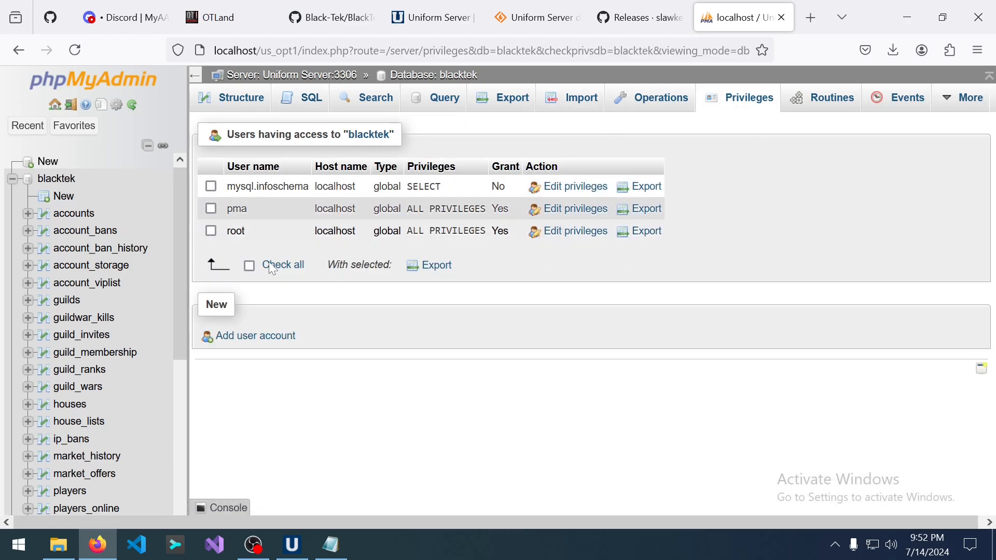
click(257, 336)
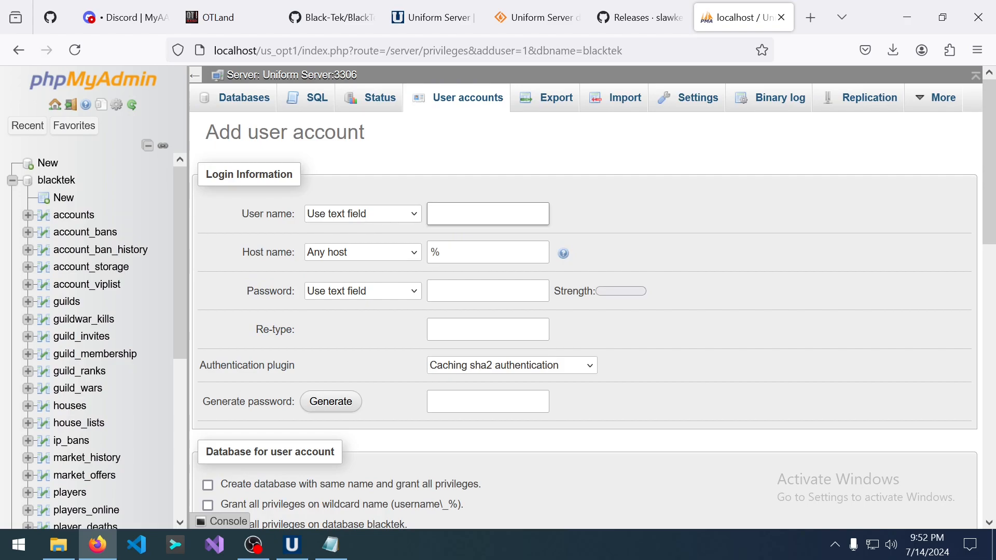
text(blac)
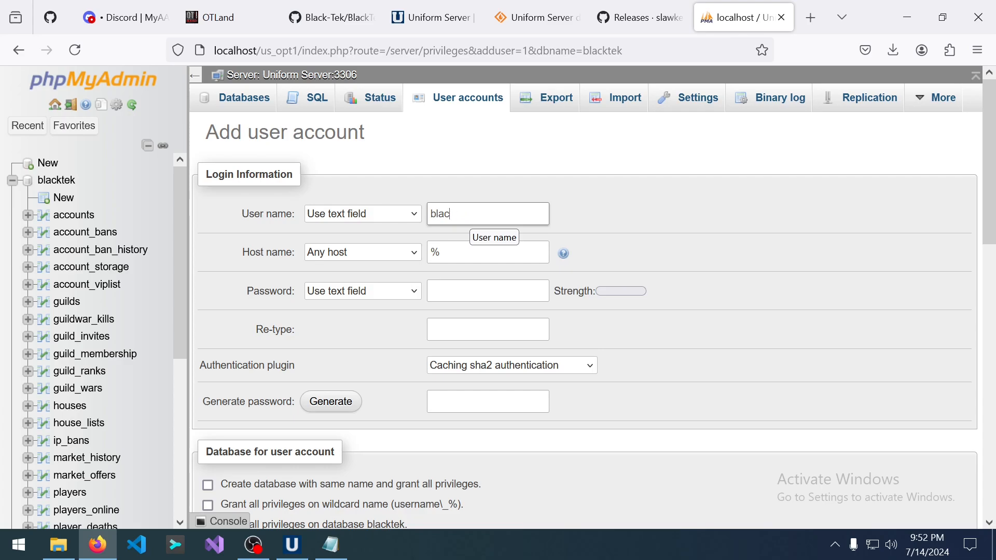
key(BackSpace)
key(BackSpace)
key(BackSpace)
text(min)
Set the account's authentication plugin to Native MySQL authentication.
click(474, 300)
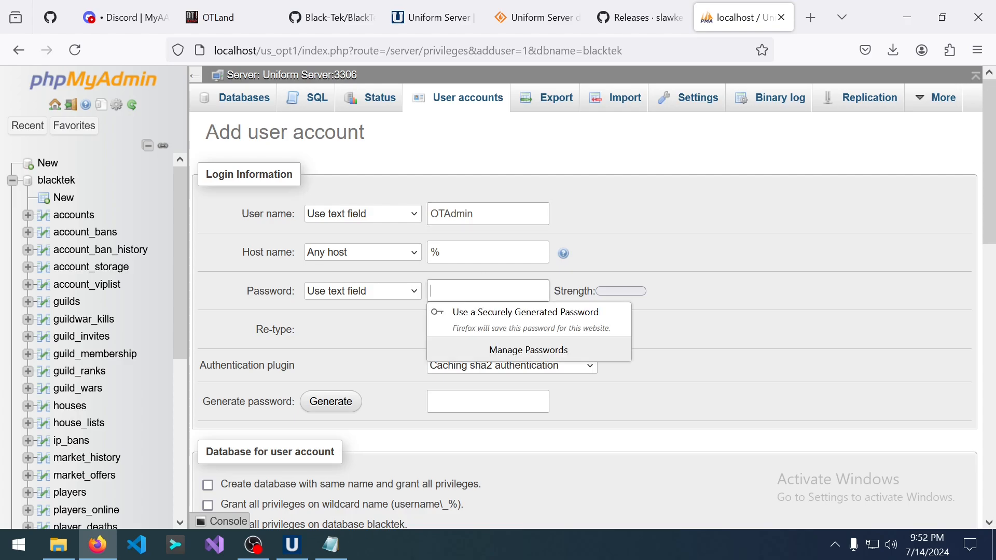
click(412, 373)
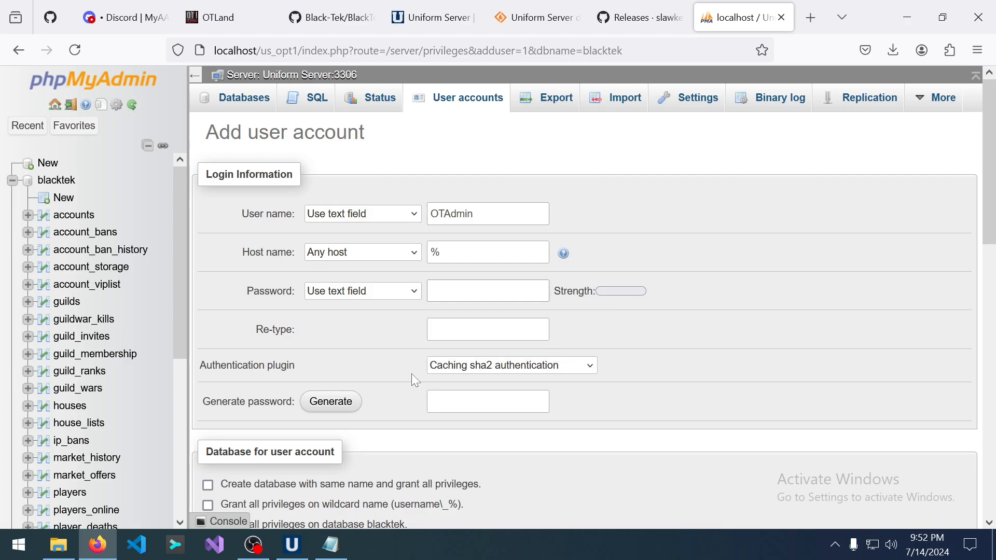
click(468, 366)
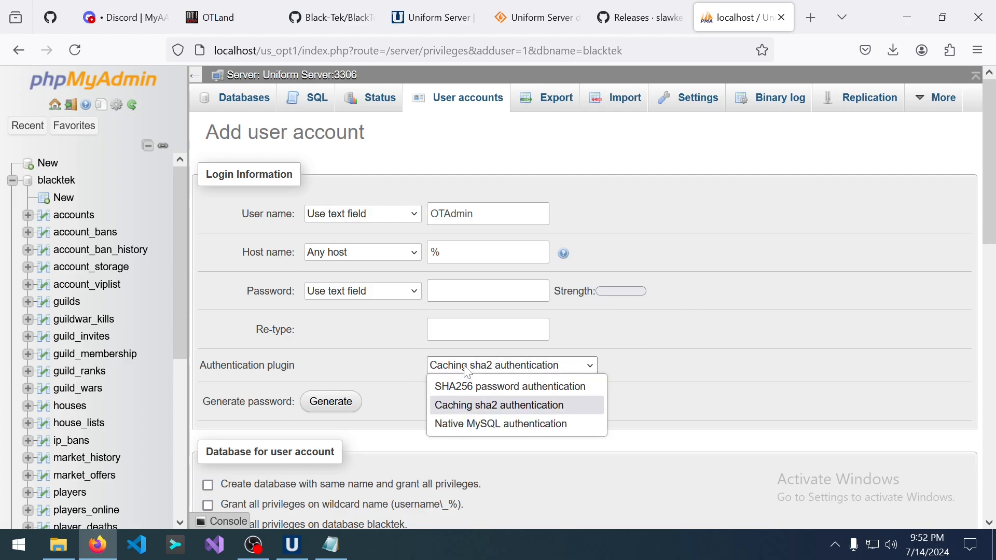
click(479, 424)
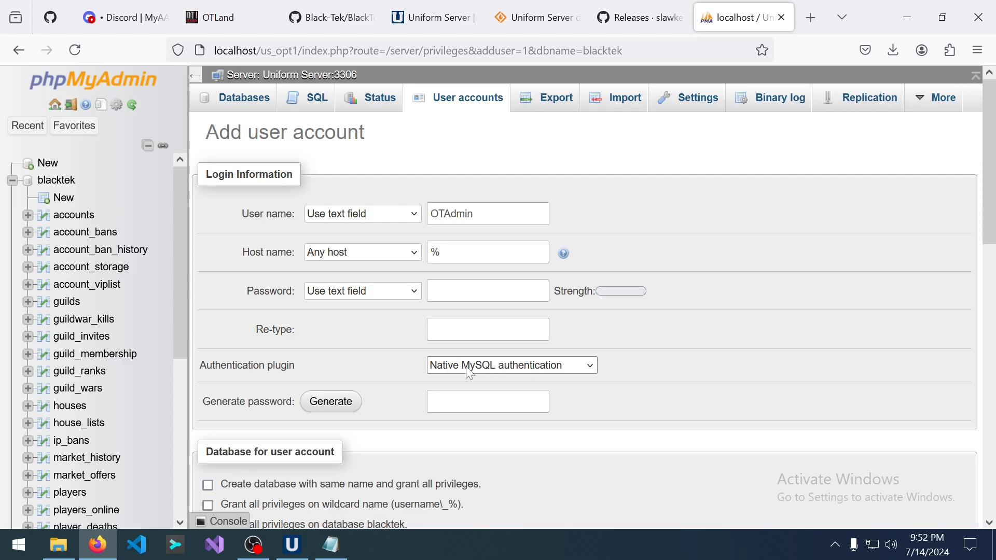
Generate a strong random password, copy it, and restrict the user's host to localhost.
click(332, 408)
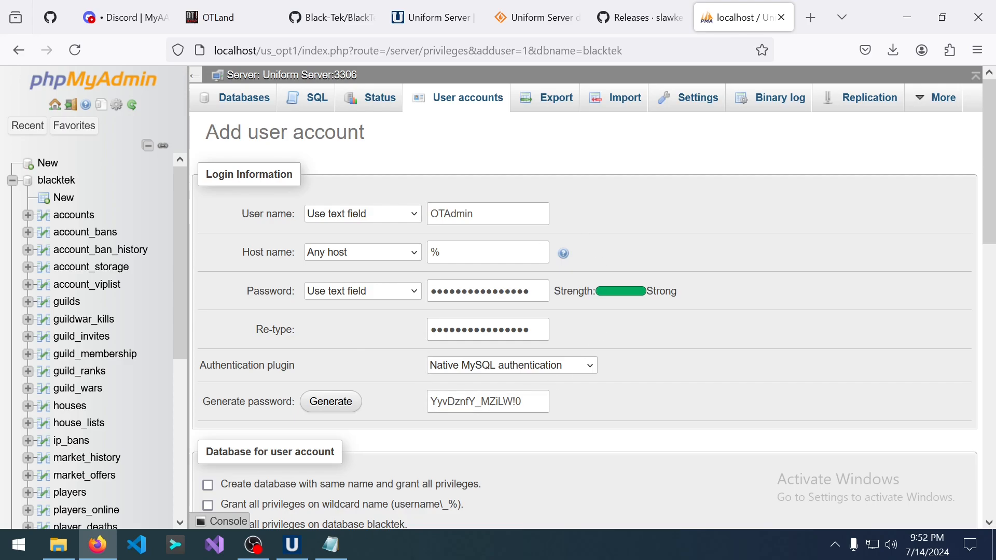
triple_click(494, 404)
right_click(494, 404)
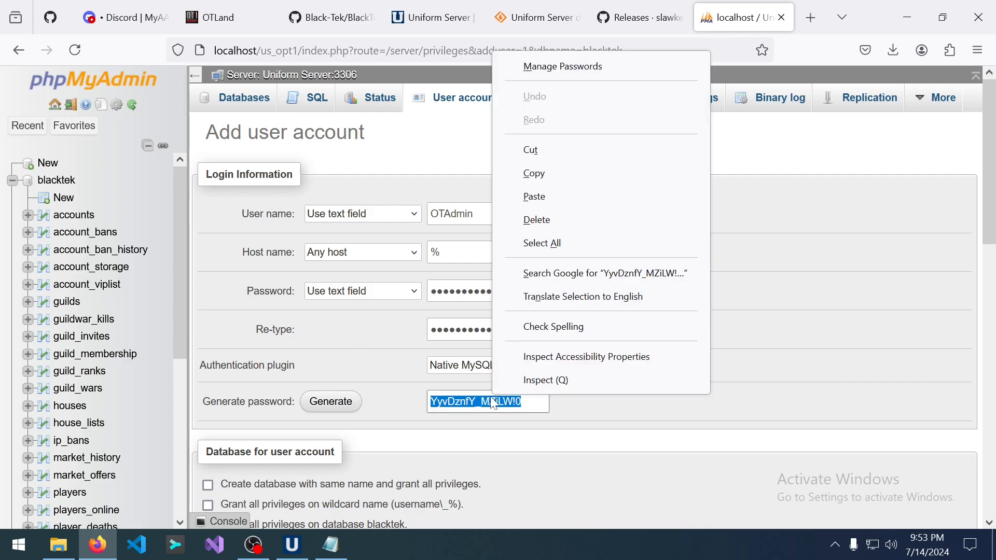
click(548, 173)
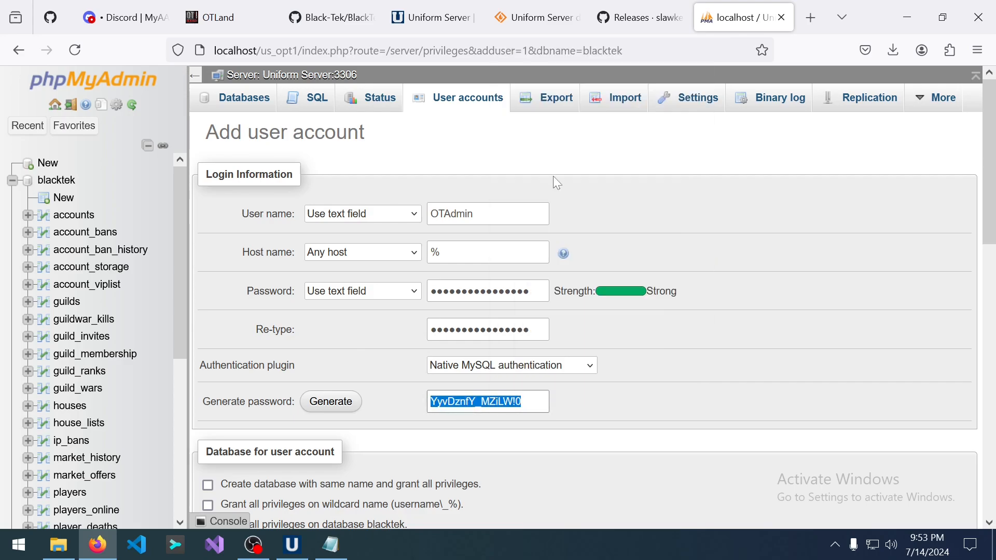
click(375, 257)
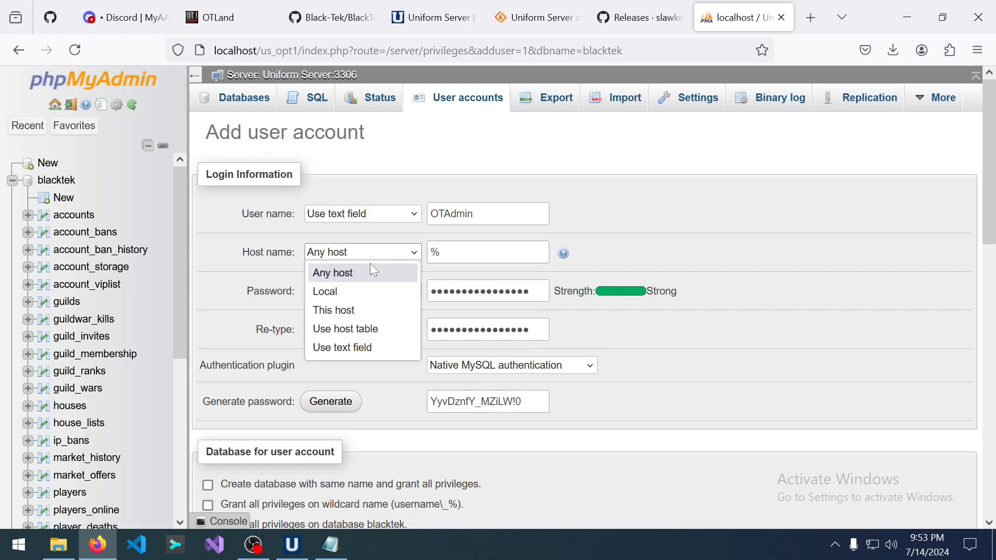
click(378, 294)
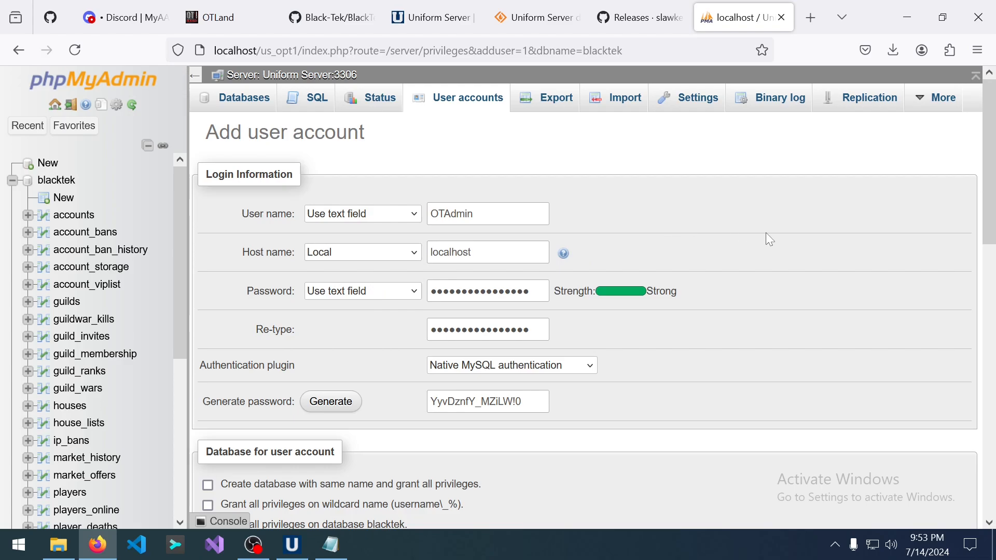
Submit the Add user account form and decline Firefox's offer to save the password.
scroll(746, 290, down, 3)
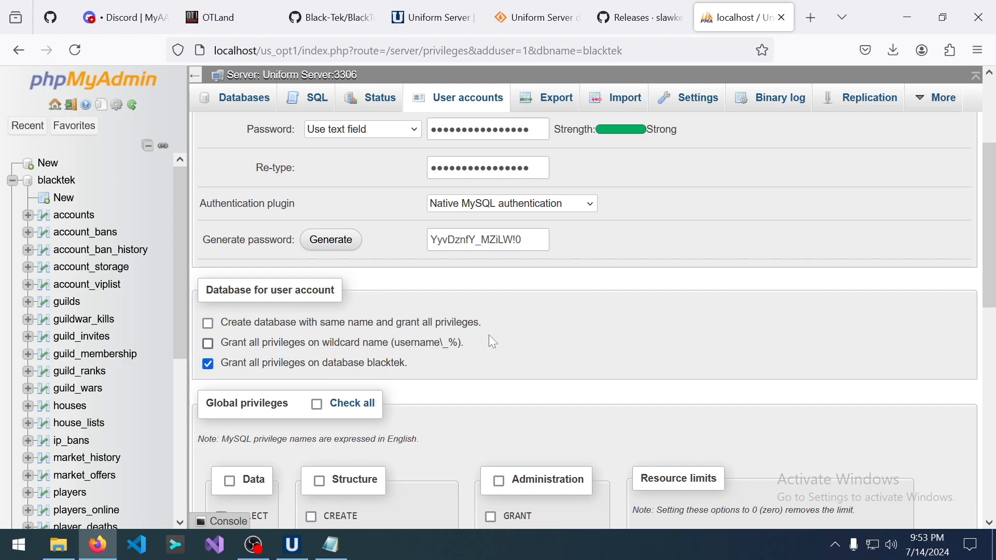
scroll(570, 332, down, 5)
scroll(595, 452, down, 5)
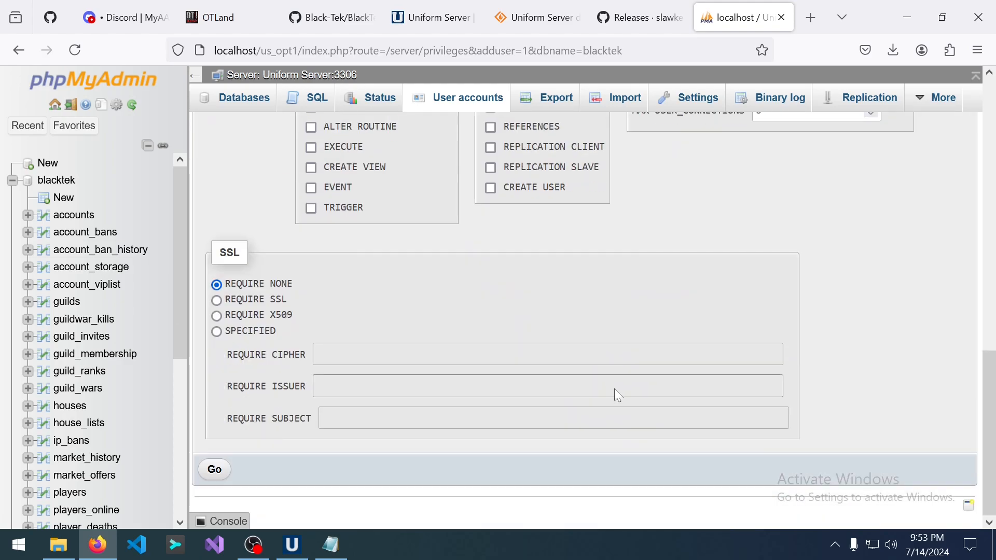
scroll(480, 300, up, 6)
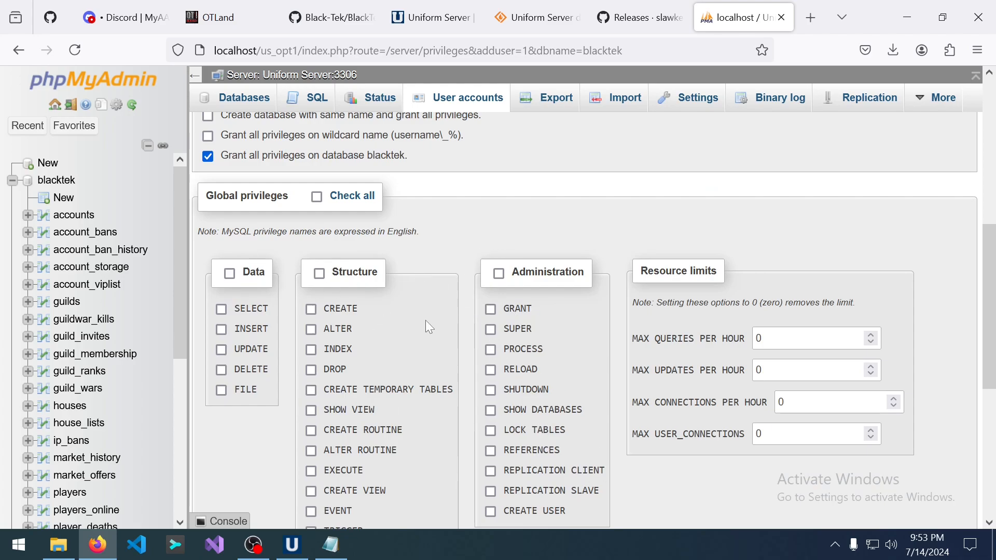
scroll(425, 324, down, 6)
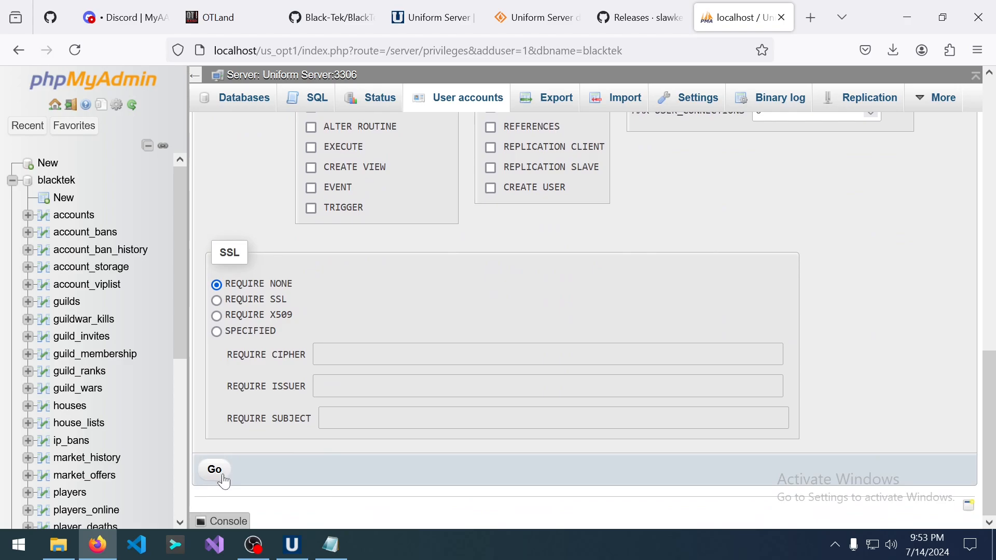
click(224, 479)
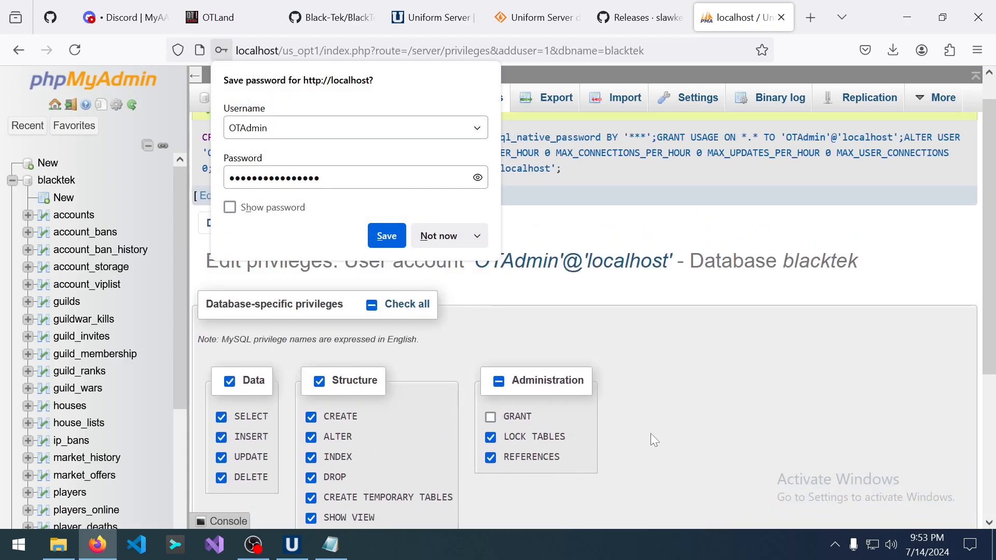
click(445, 243)
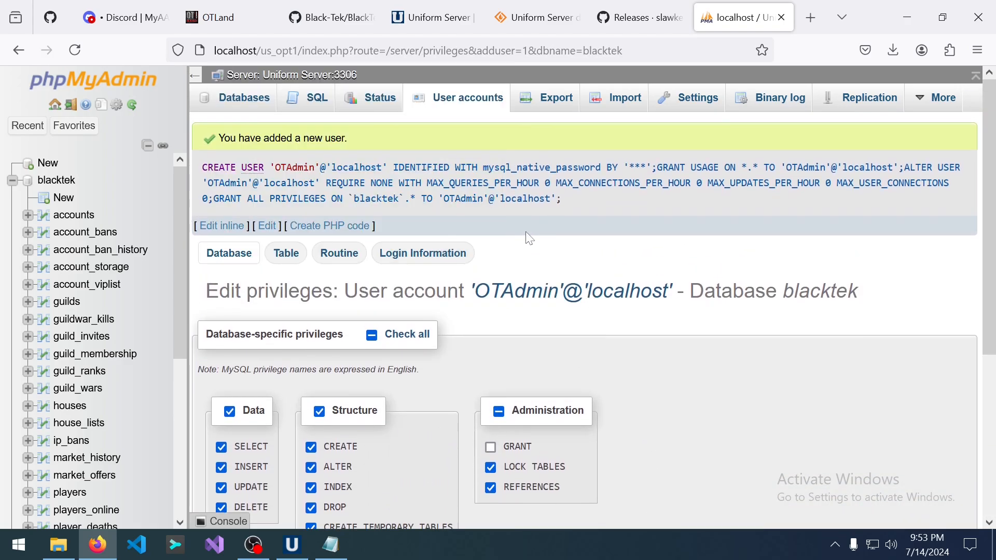
Review the new-user confirmation, then collapse blacktek in the phpMyAdmin navigation tree.
drag(225, 139, 385, 146)
click(383, 141)
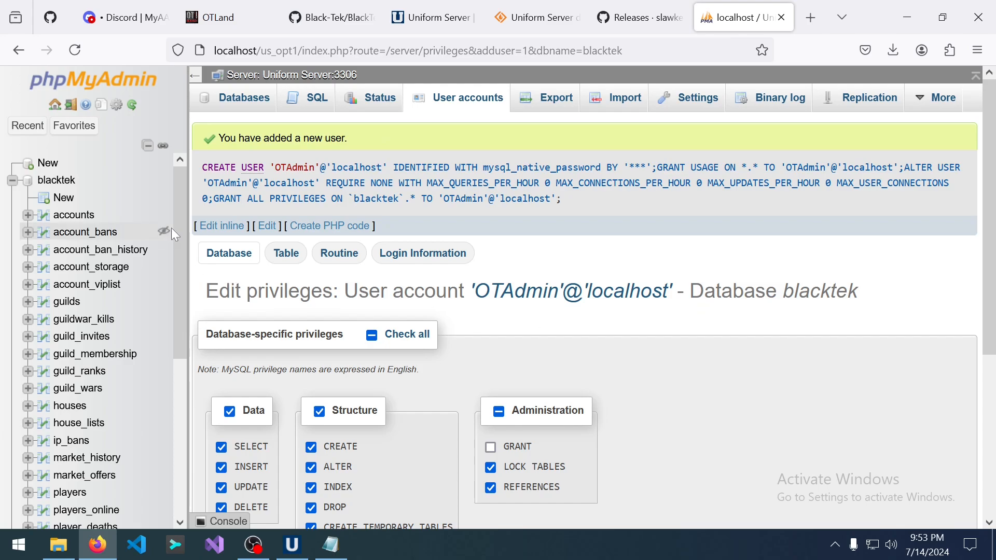
drag(177, 229, 164, 201)
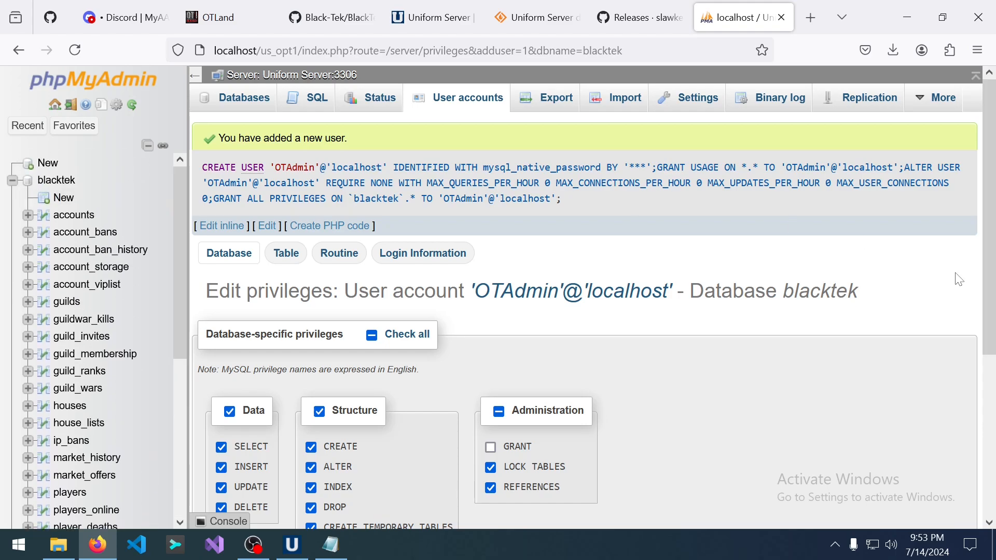
click(12, 182)
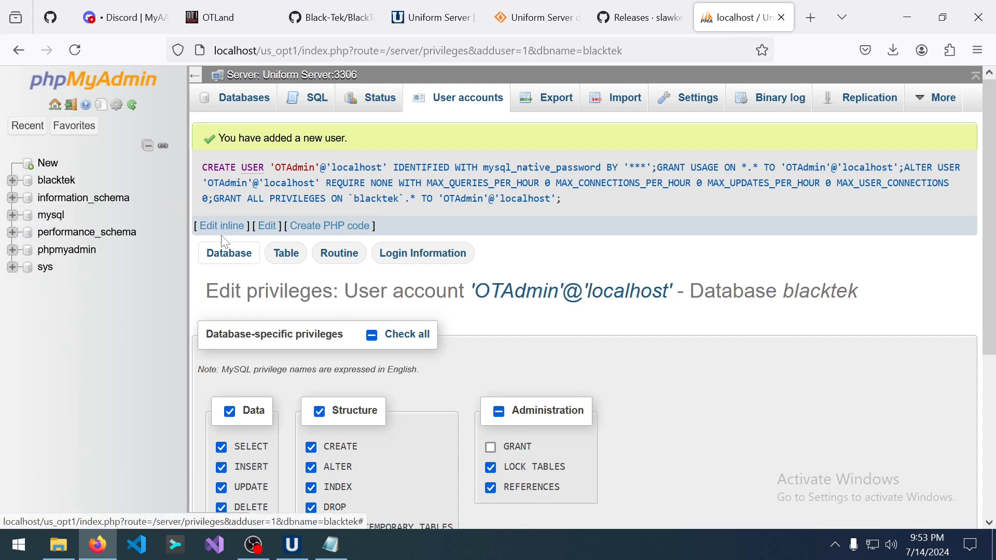
Open the config file from the BlackTek-Server-master folder with Visual Studio Code.
click(66, 551)
scroll(456, 247, up, 4)
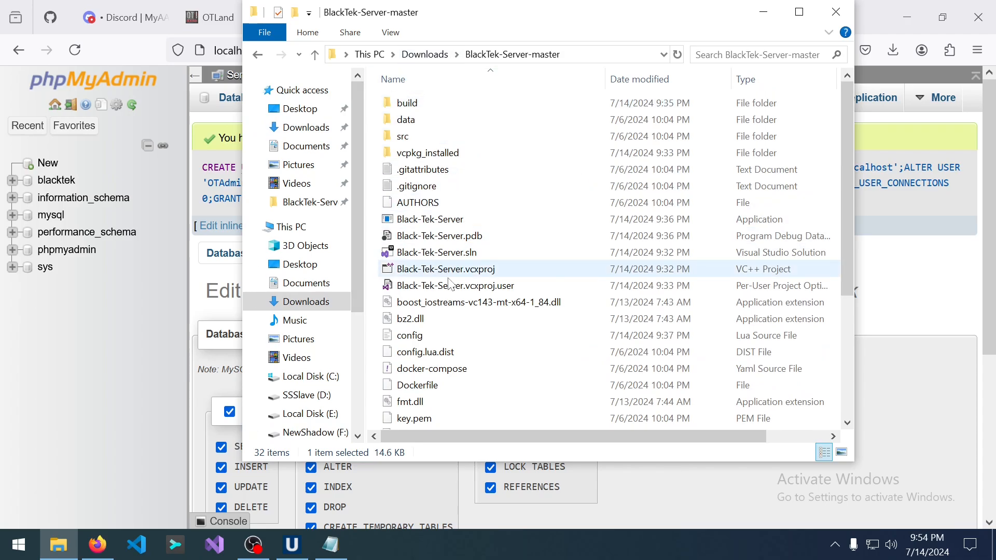
scroll(456, 329, down, 1)
scroll(470, 352, down, 3)
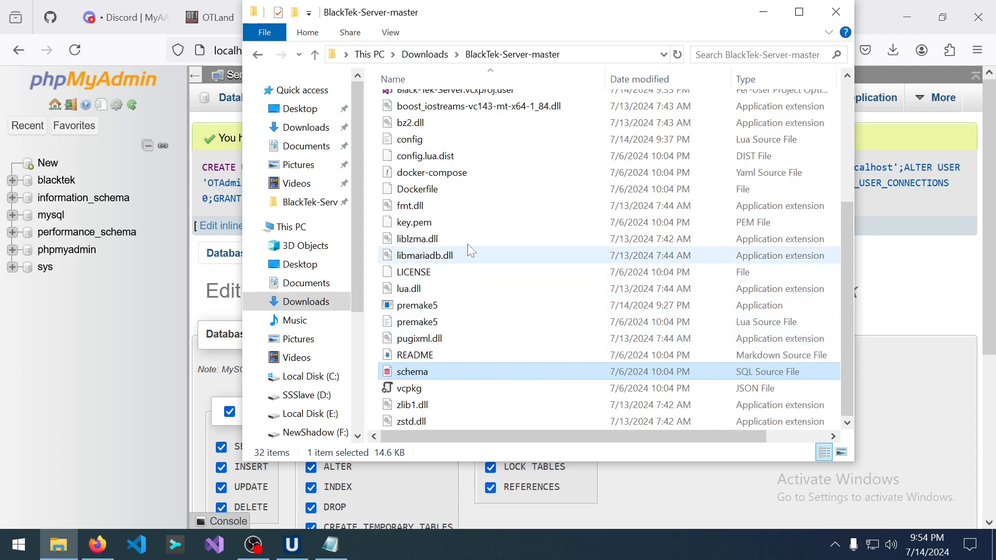
click(426, 145)
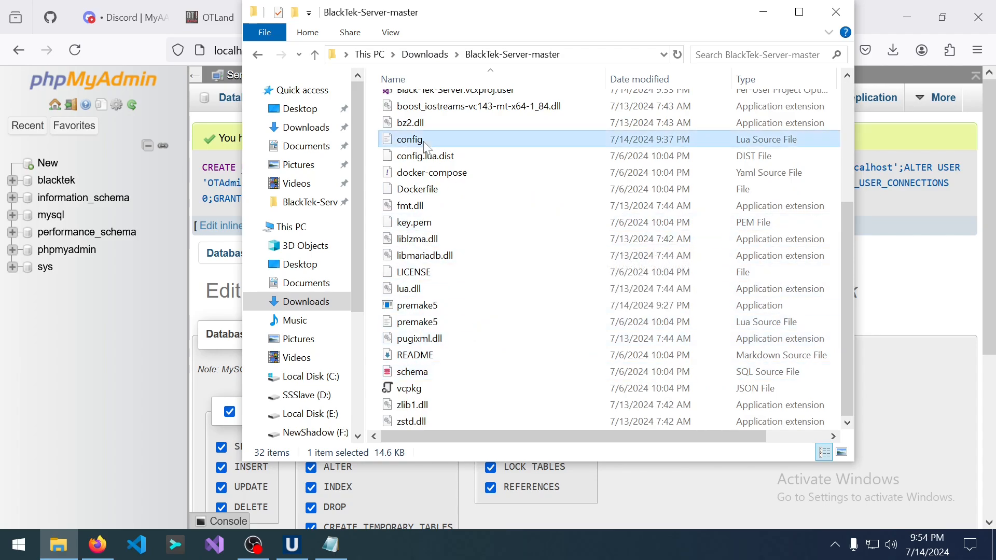
right_click(418, 147)
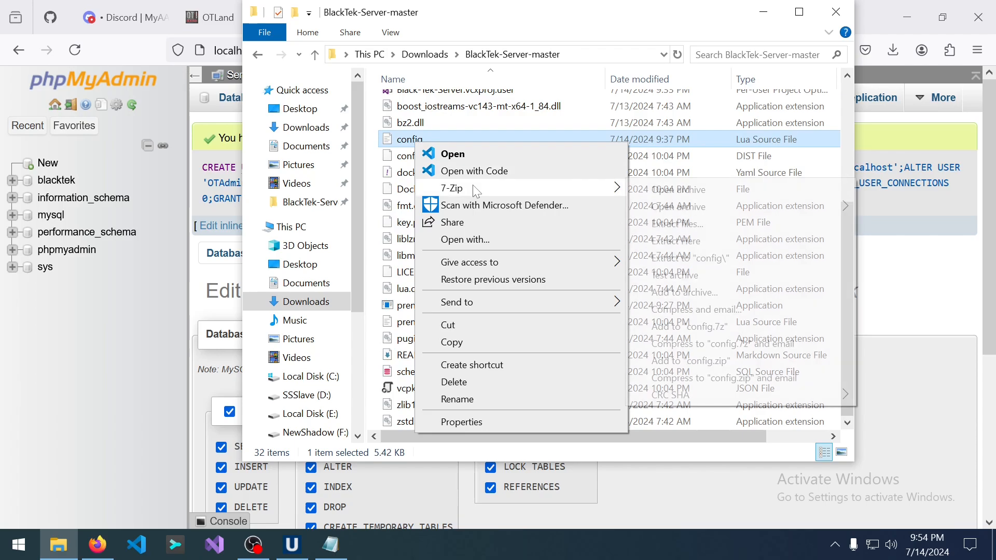
click(474, 172)
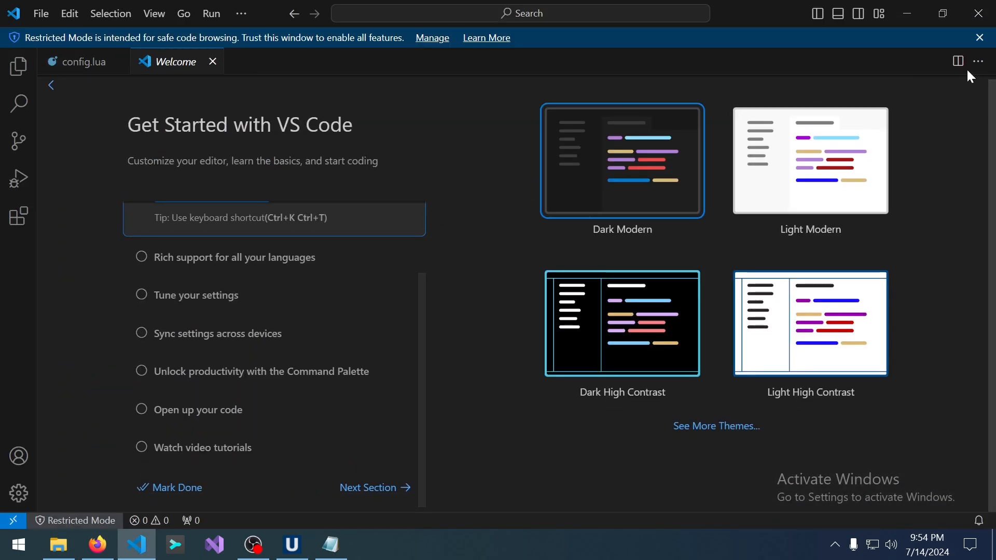
Set mysqlUser to the new account name and paste its password into mysqlPass.
click(213, 61)
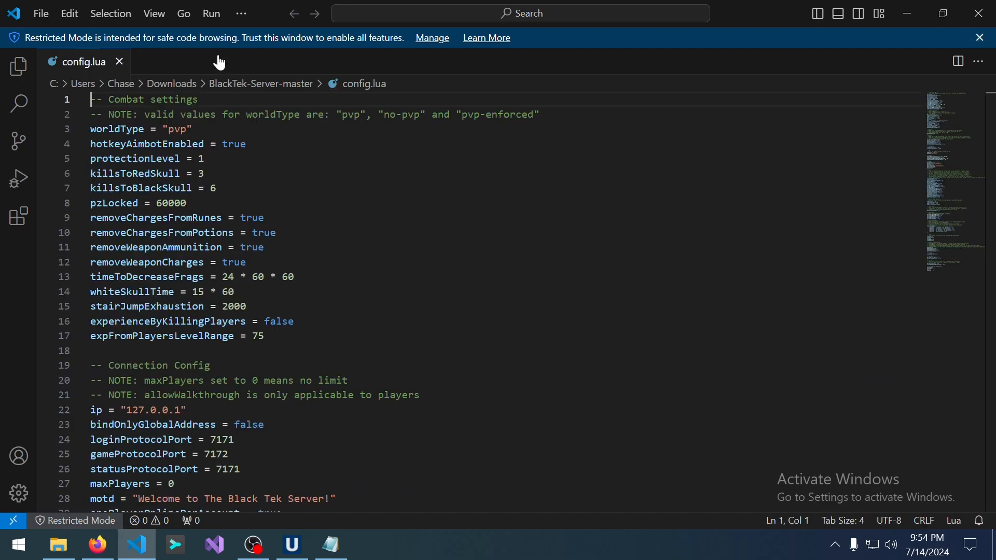
scroll(467, 301, down, 15)
scroll(467, 301, down, 3)
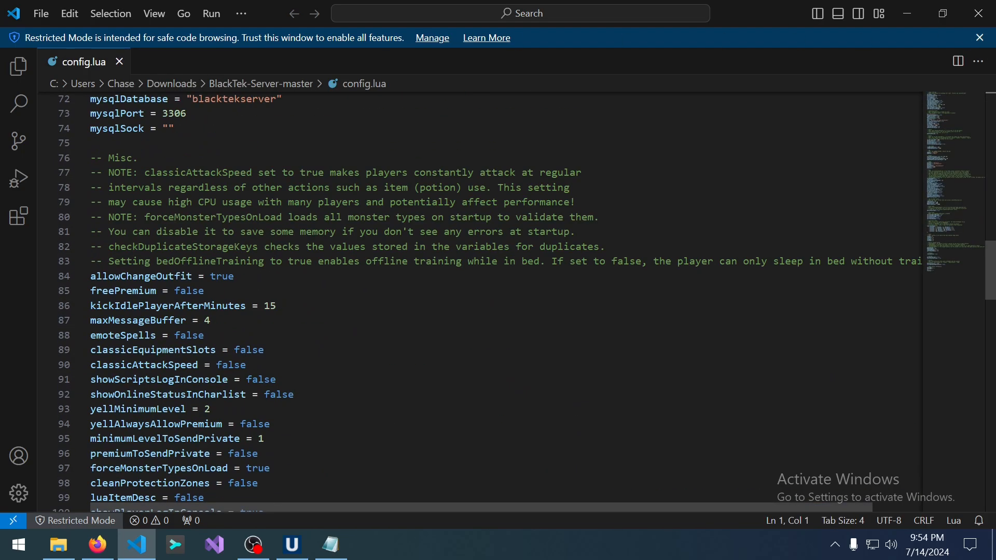
scroll(467, 301, up, 3)
double_click(192, 264)
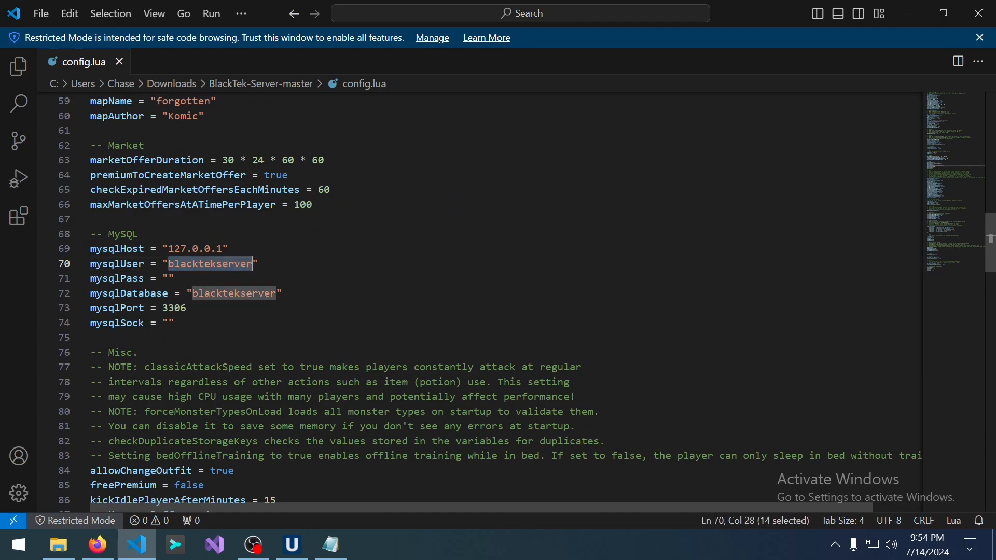
text(OTAdmin)
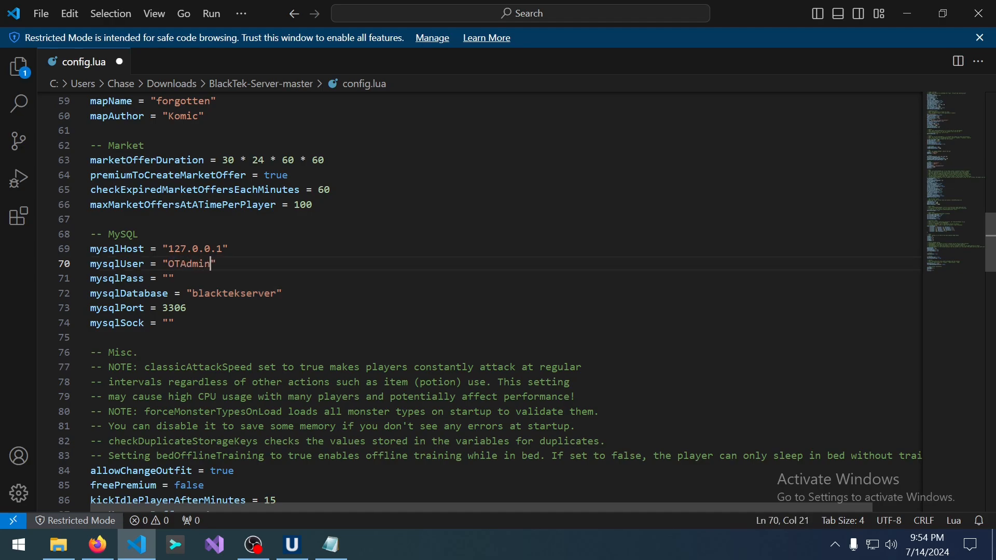
click(168, 278)
right_click(168, 279)
click(213, 384)
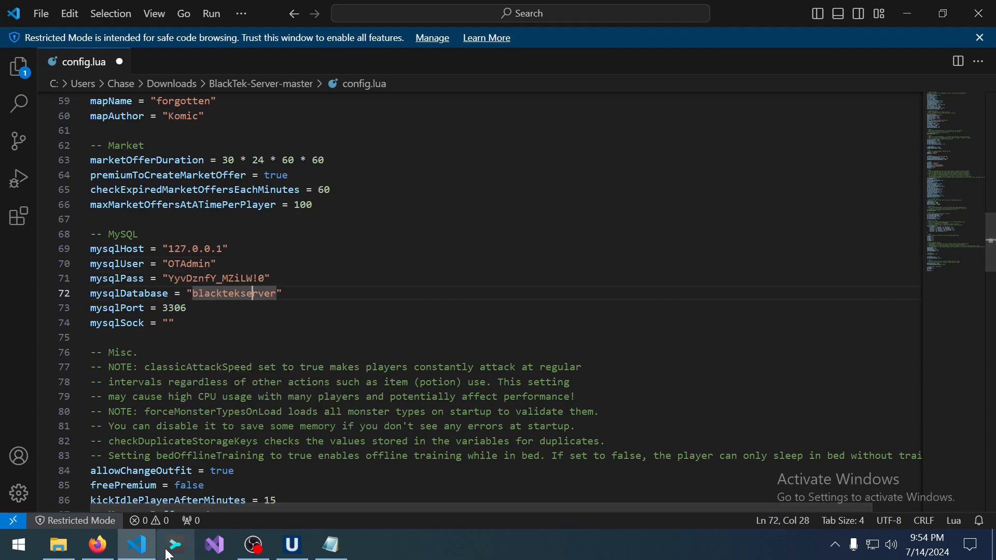
Change mysqlDatabase to blacktek, check the 3306 port and host values, and save config.lua.
click(98, 546)
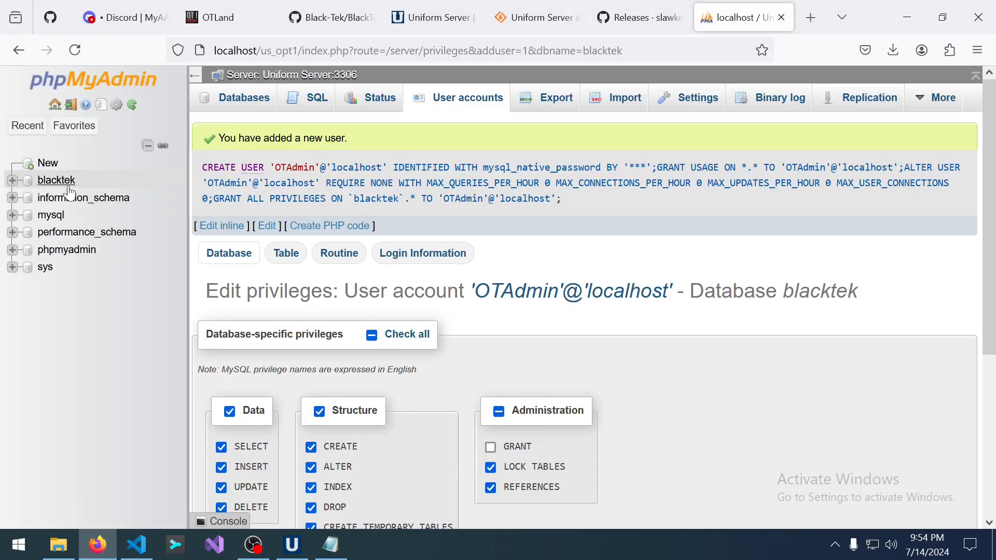
click(100, 544)
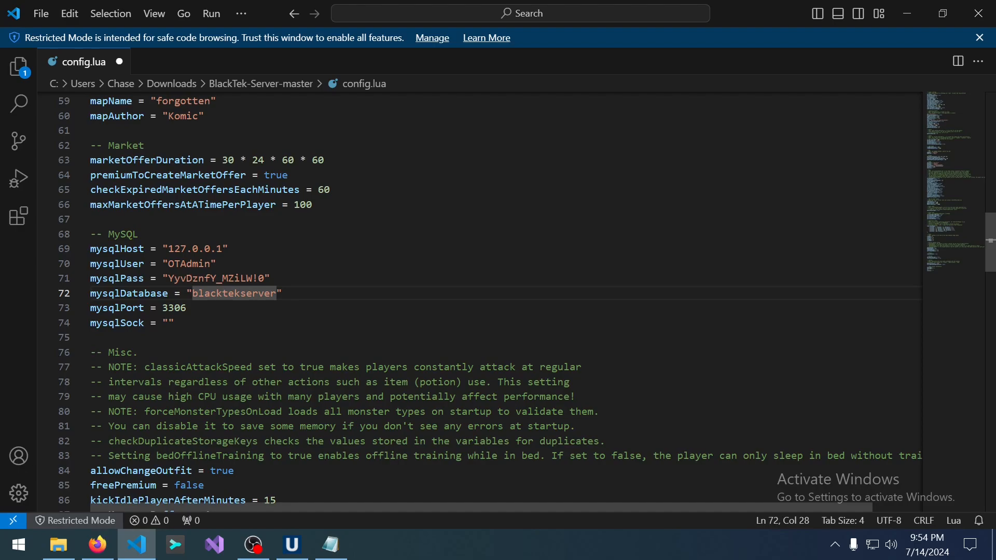
drag(241, 294, 278, 293)
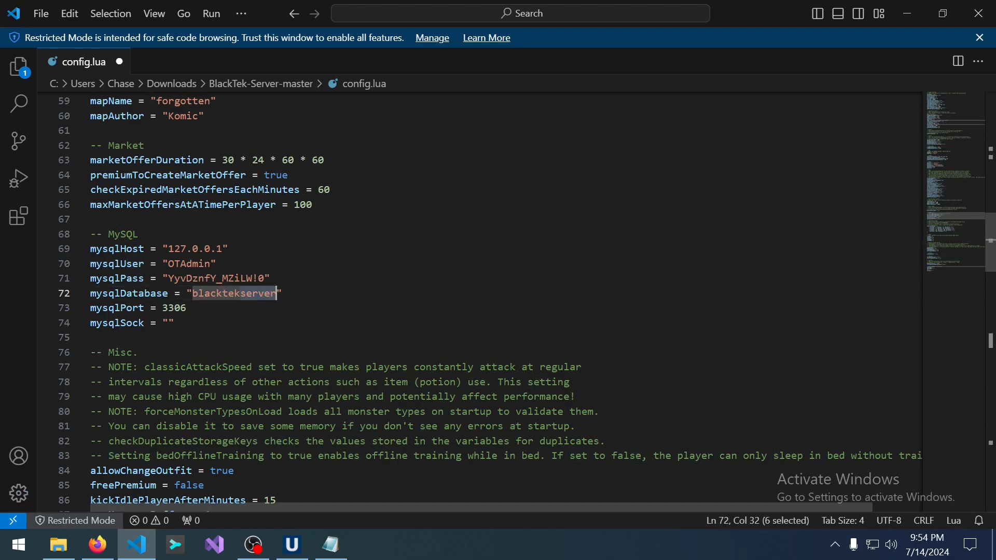
key(BackSpace)
click(176, 323)
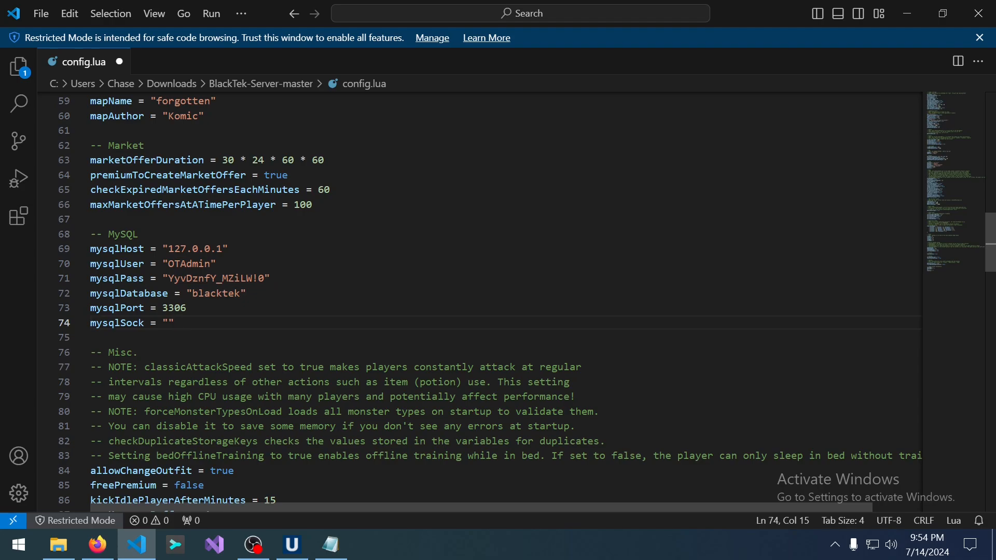
click(175, 308)
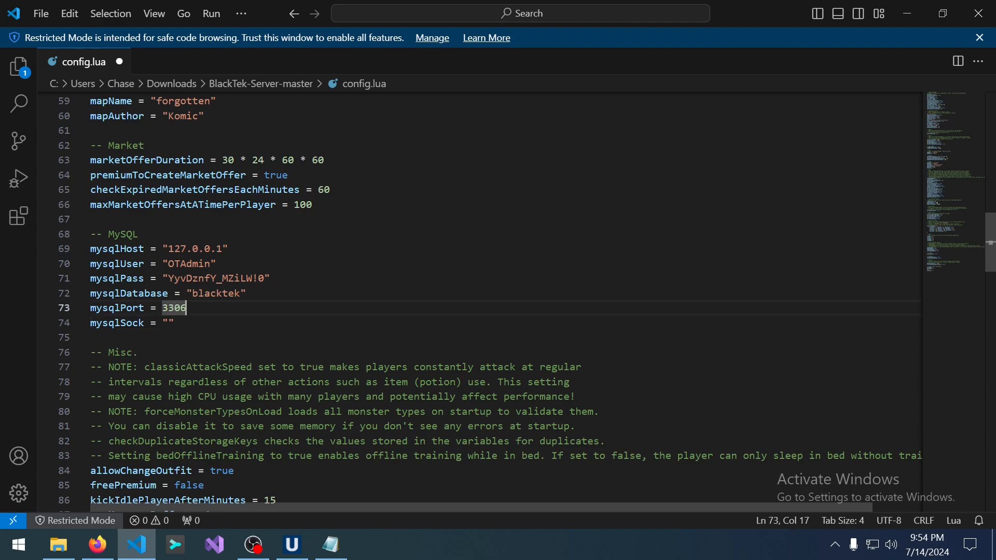
double_click(174, 309)
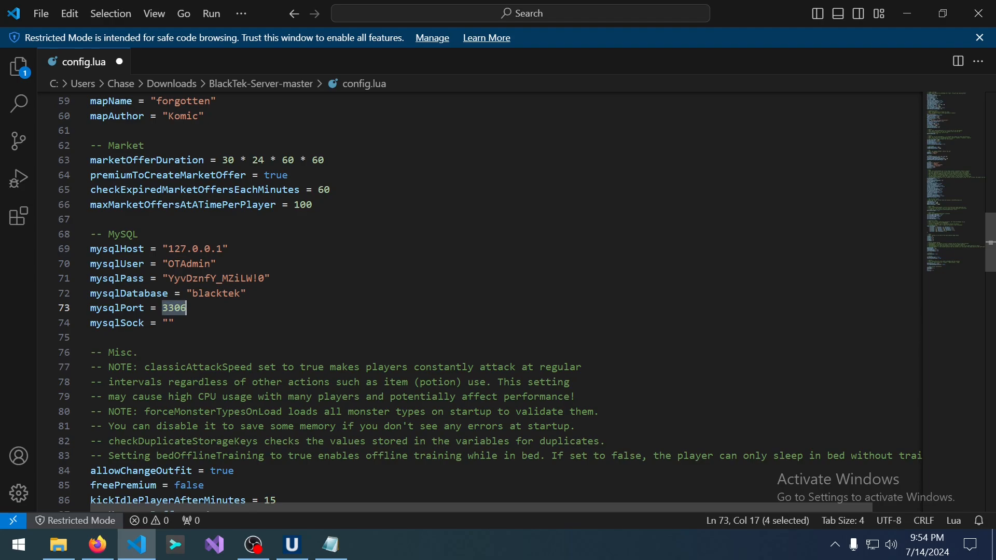
click(188, 308)
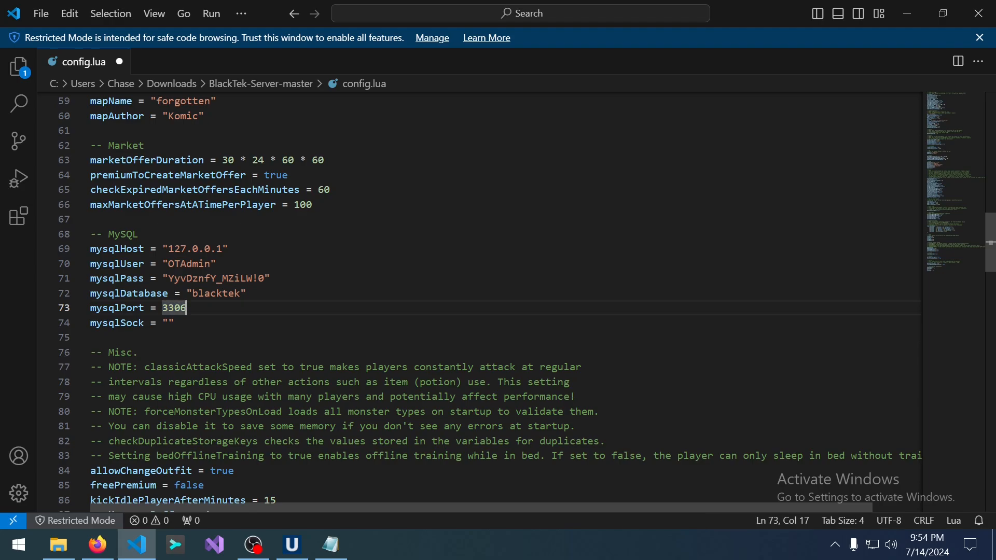
double_click(193, 249)
click(229, 249)
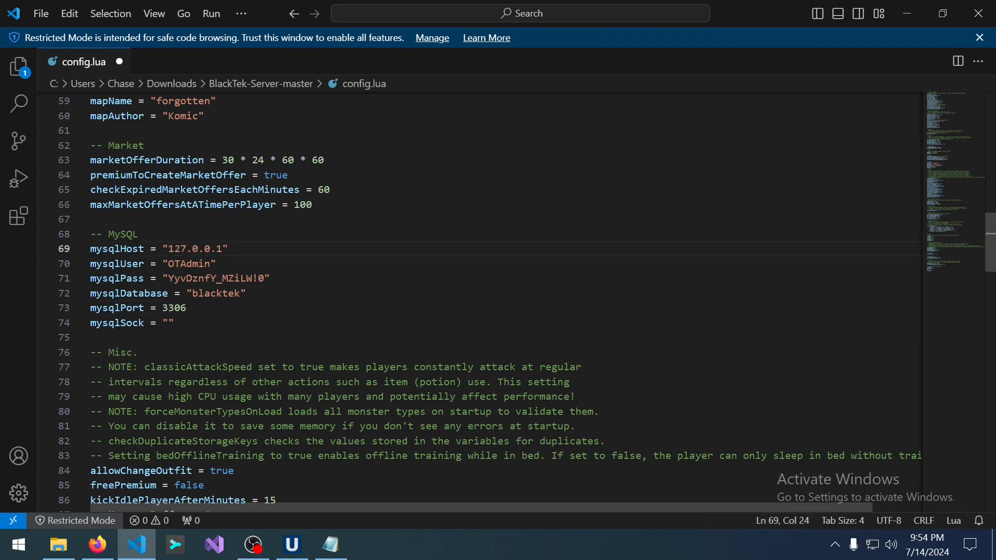
right_click(94, 60)
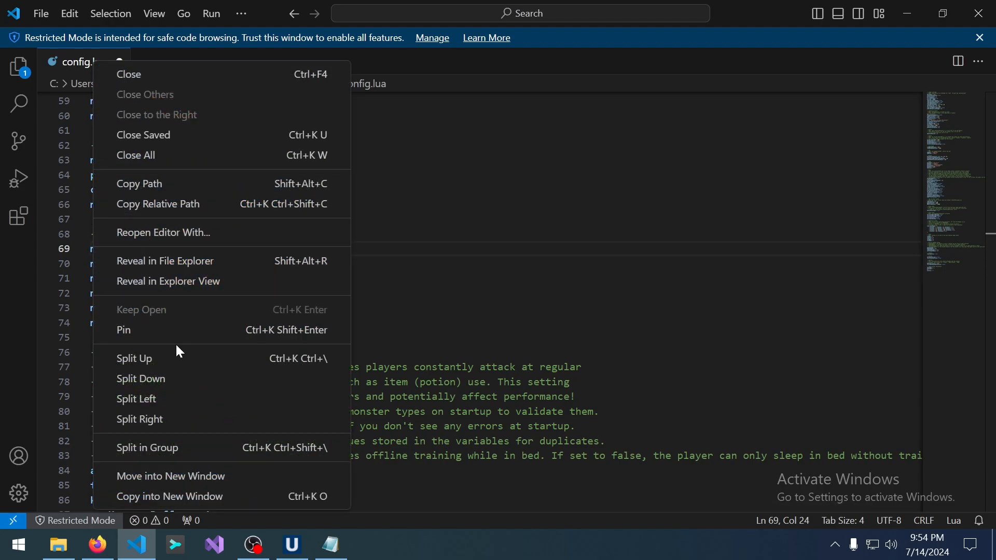
key(Escape)
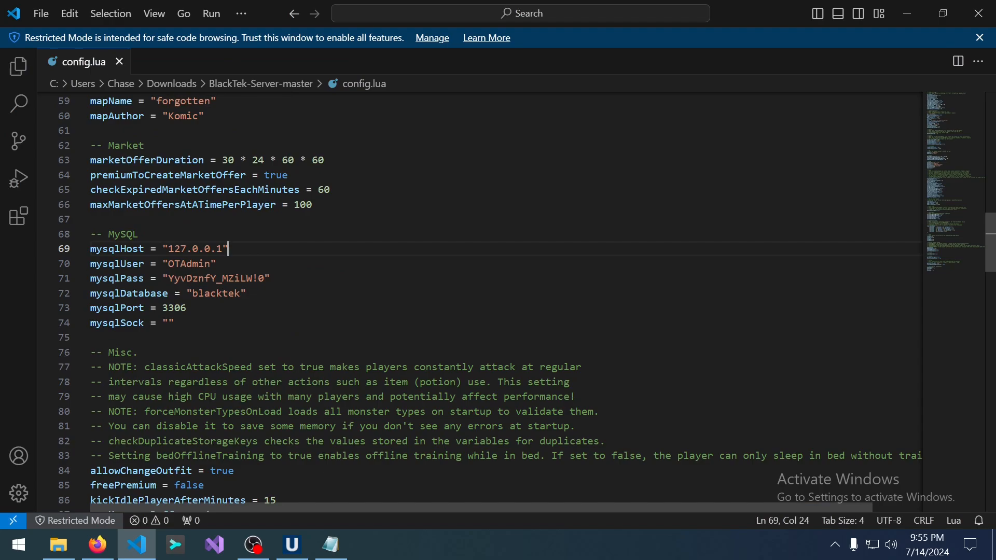
Launch Black-Tek-Server, allow it through the firewall, close its console, and minimize the folder.
click(59, 545)
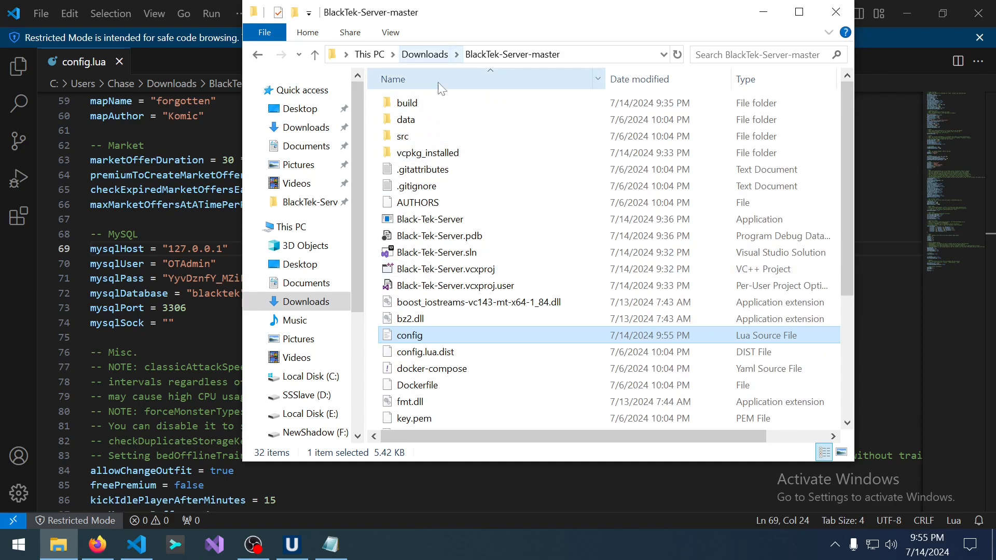
double_click(430, 219)
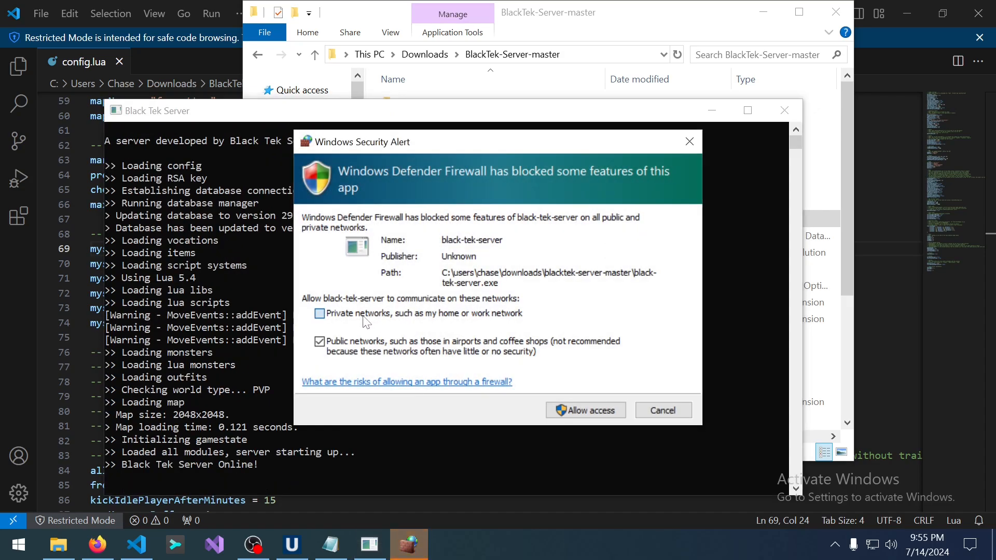
click(364, 318)
click(566, 410)
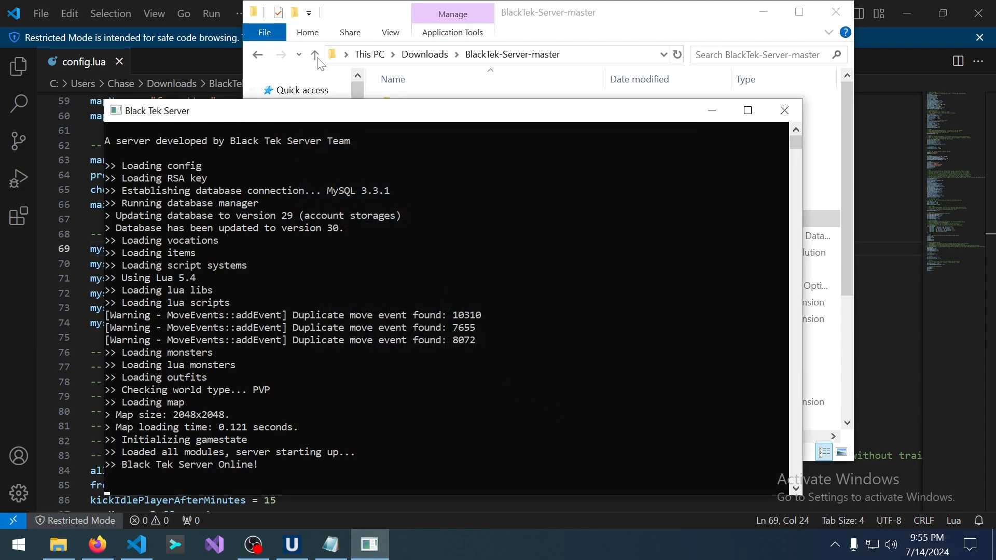
click(799, 112)
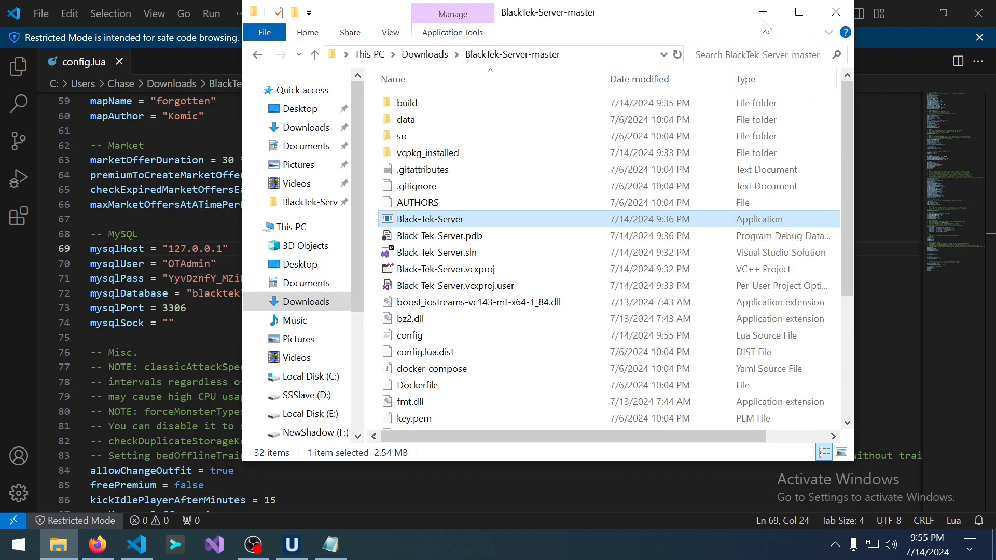
click(765, 14)
Minimize VS Code and the schema Notepad window, then scroll the MyAAC releases page to v1.0-beta.
click(910, 6)
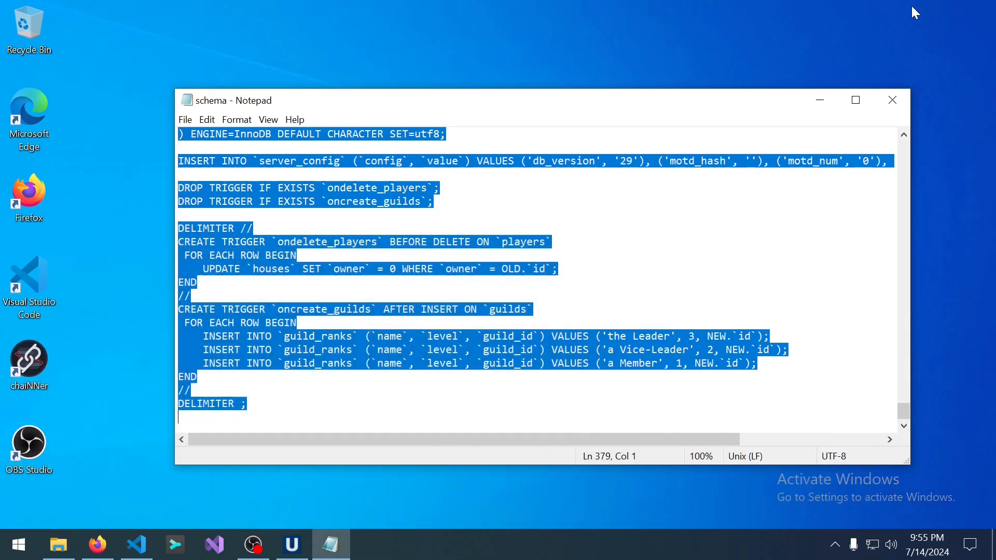
click(820, 99)
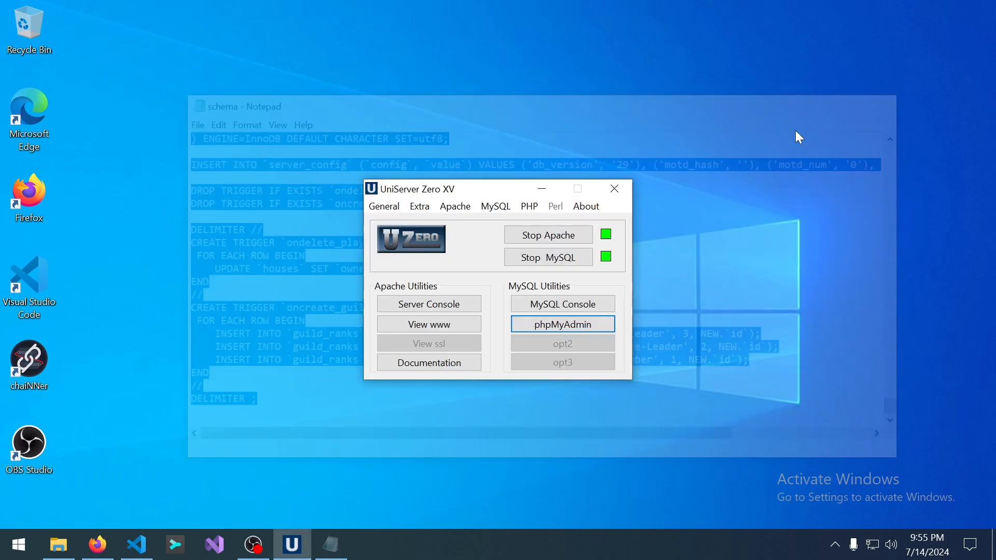
click(93, 546)
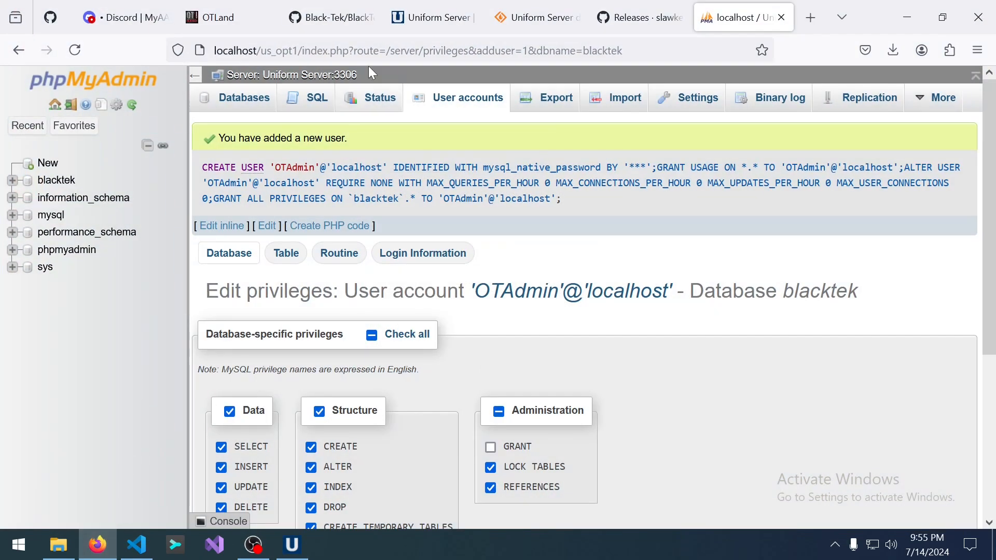
click(618, 8)
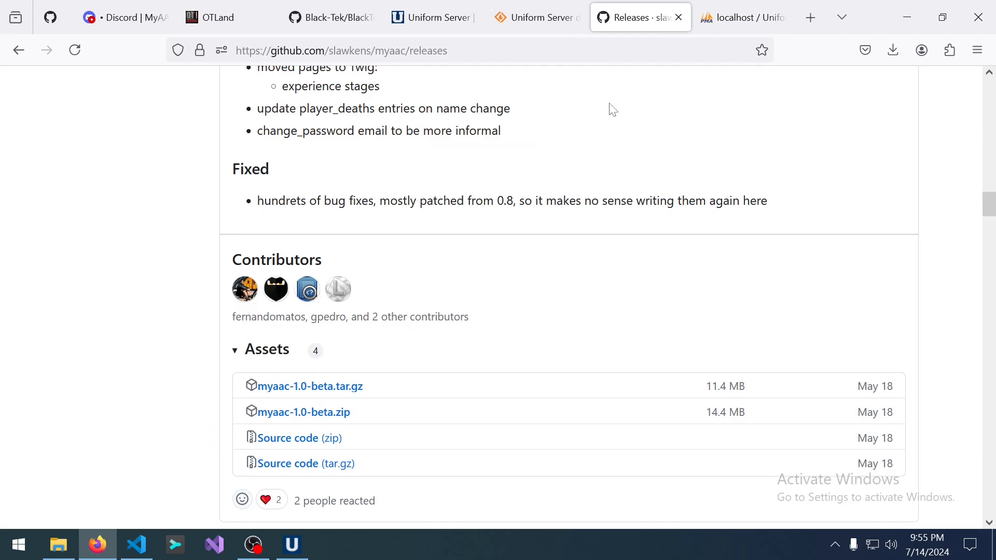
scroll(607, 186, up, 20)
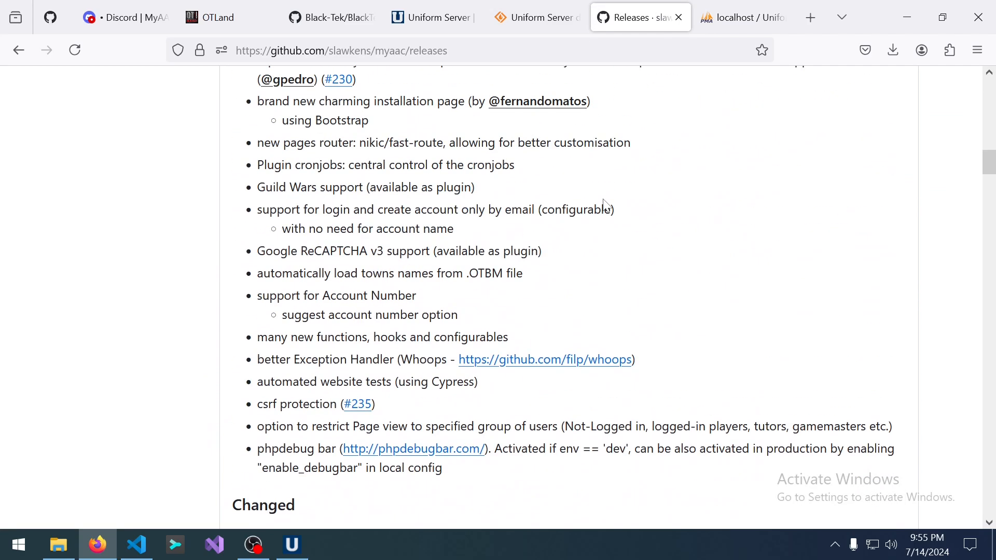
scroll(594, 230, up, 3)
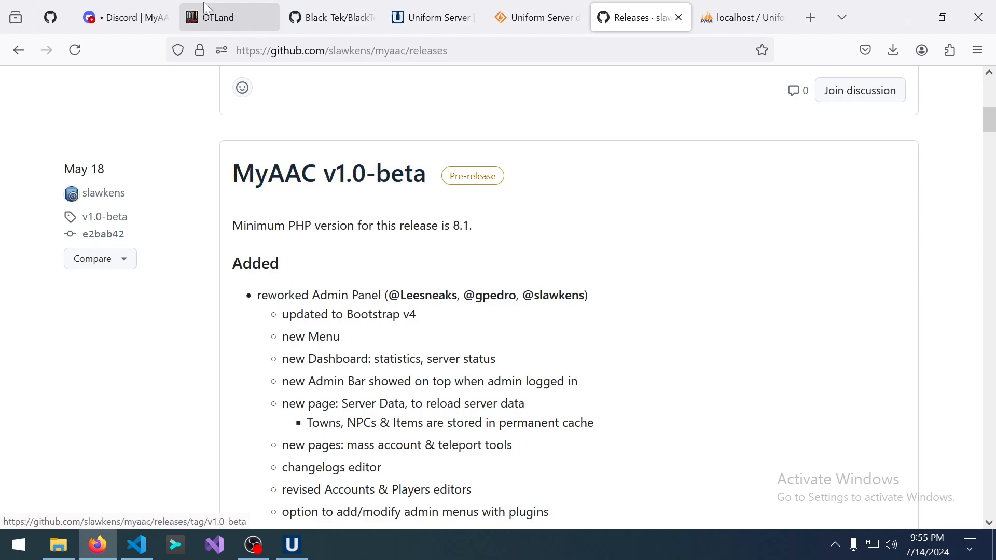
click(141, 6)
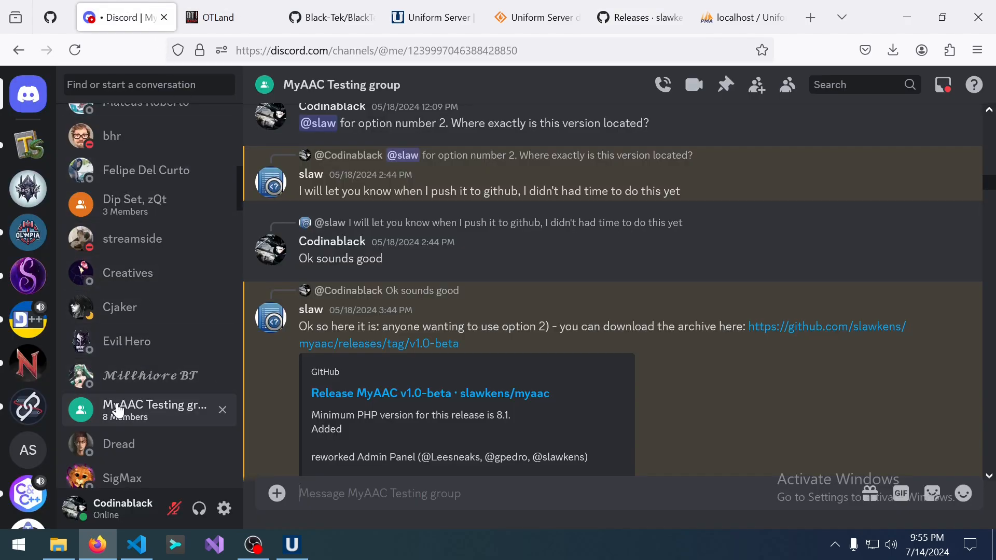
Read through the MyAAC Testing group messages, then switch to the Black-Tek/BlackTek-Server repository page.
scroll(603, 334, down, 15)
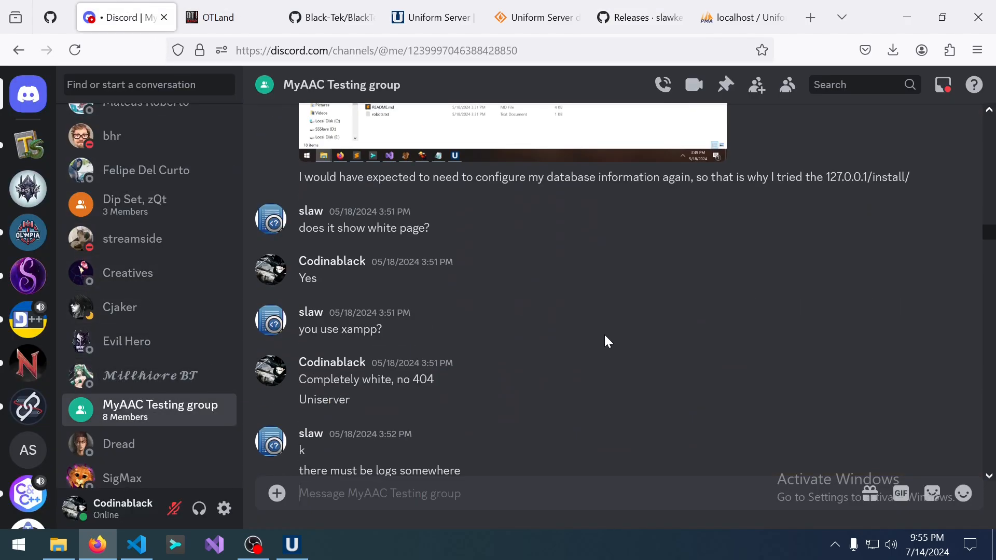
scroll(603, 336, down, 20)
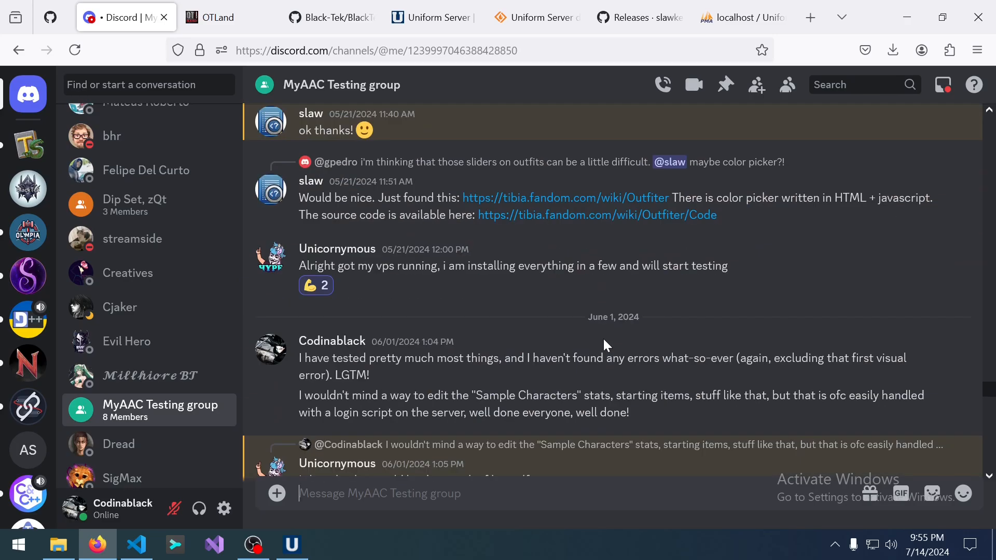
scroll(603, 338, down, 5)
scroll(597, 337, up, 20)
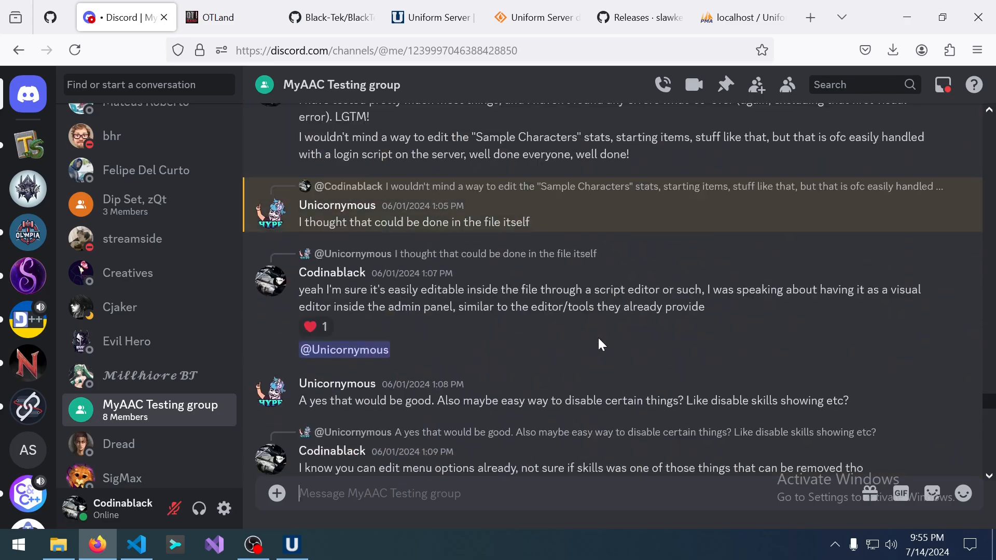
scroll(598, 339, up, 10)
scroll(596, 340, down, 15)
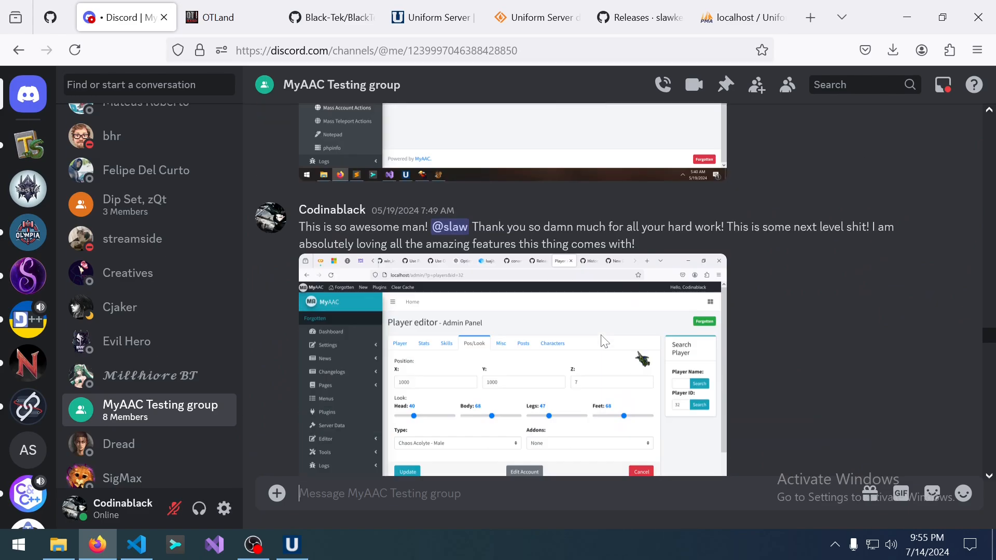
scroll(594, 334, down, 5)
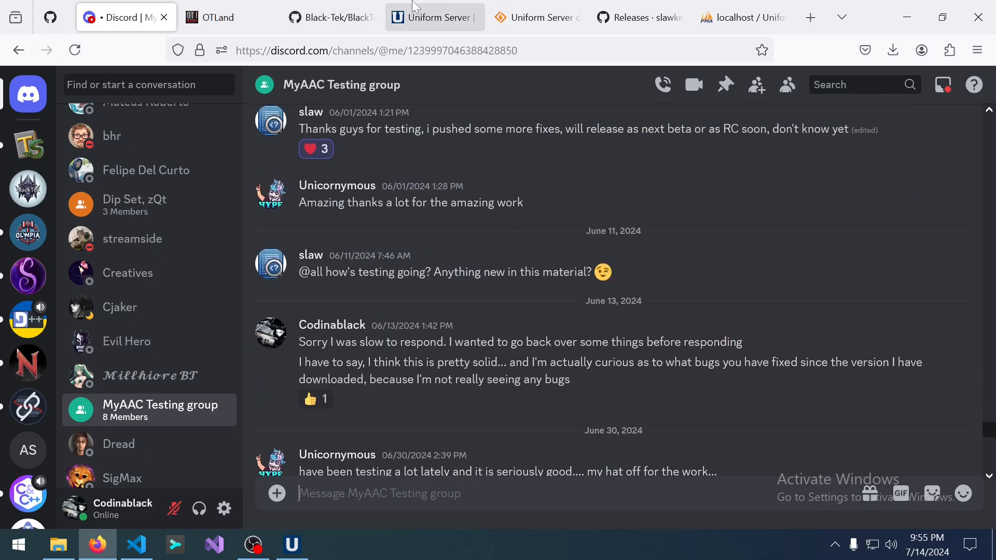
click(338, 7)
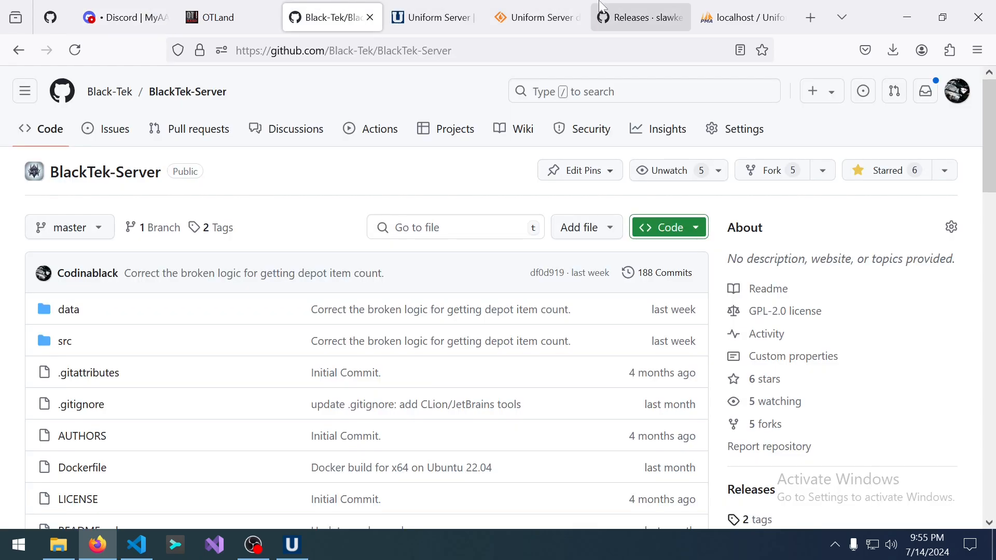
Download myaac-1.0-beta.zip from the release Assets and show it in the Downloads folder.
click(662, 6)
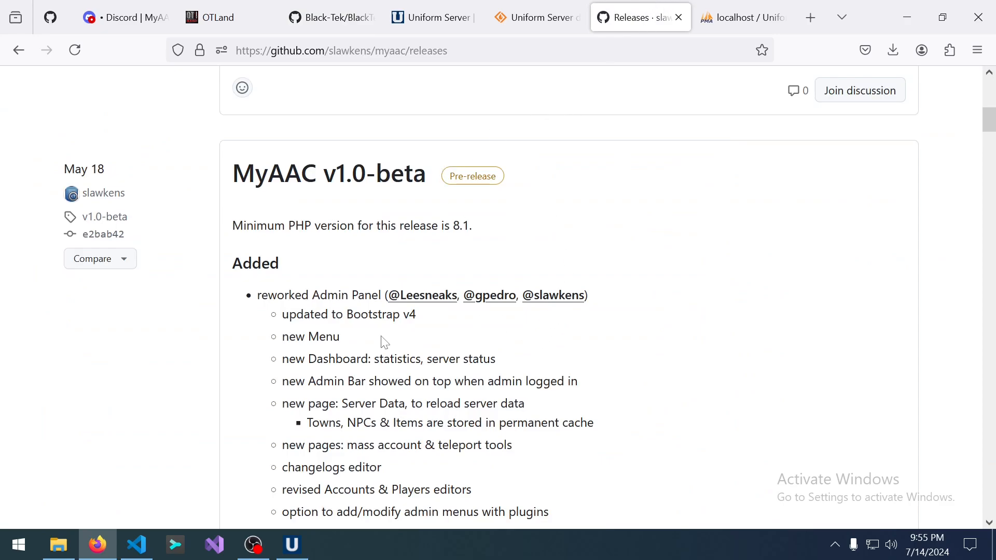
scroll(385, 343, down, 20)
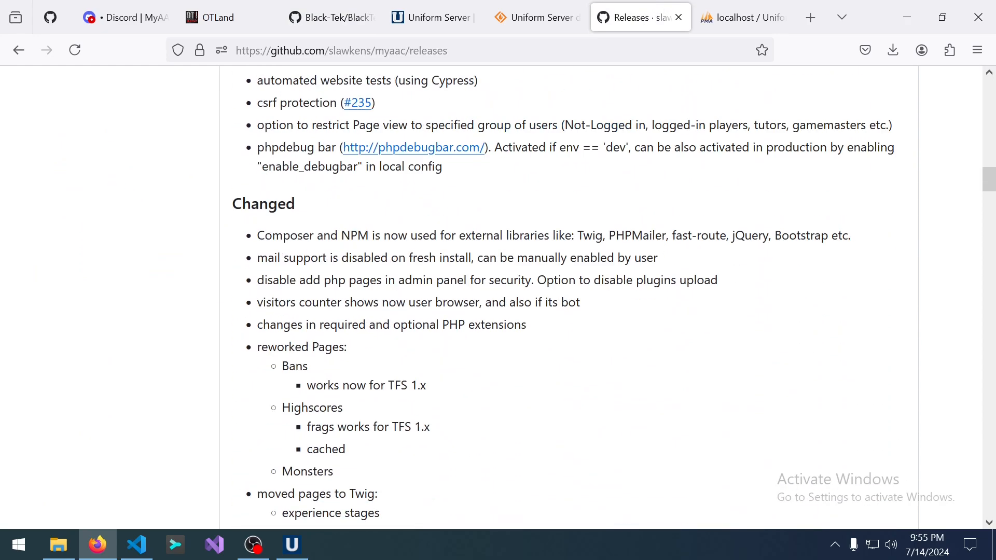
scroll(378, 345, down, 12)
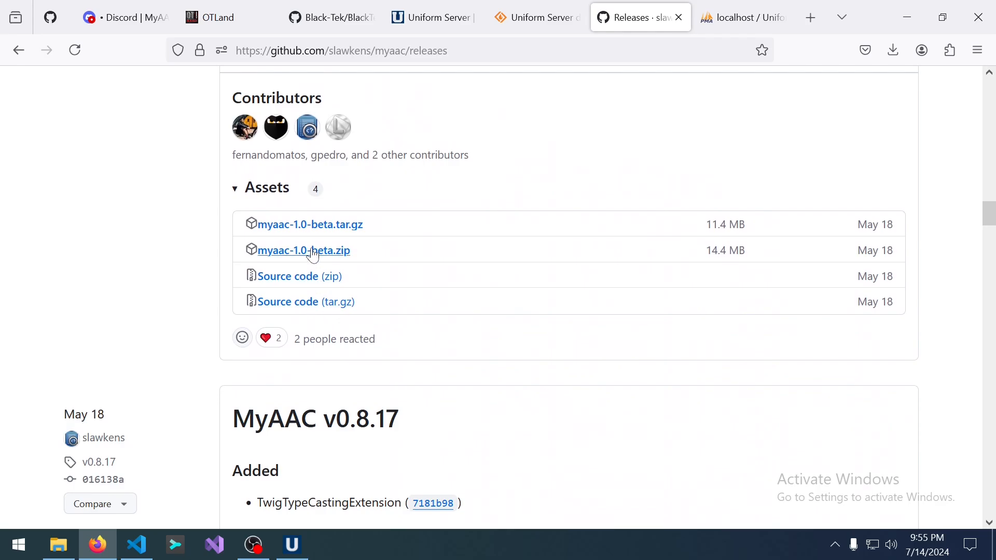
click(332, 255)
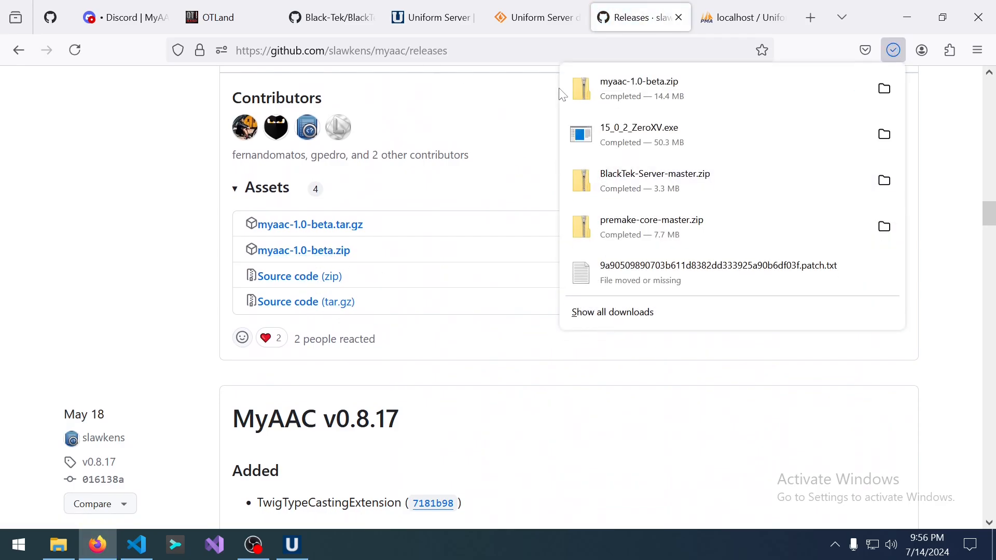
click(885, 89)
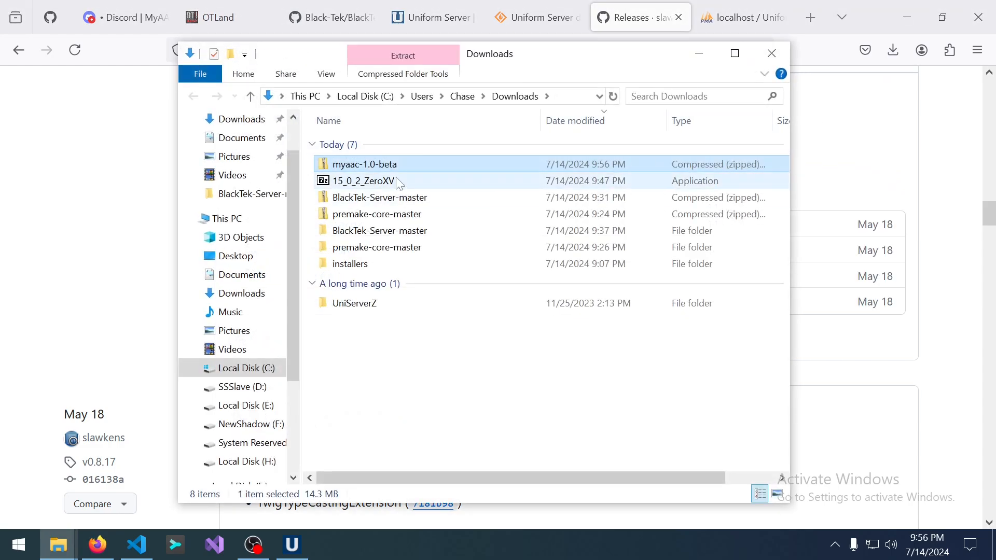
Extract myaac-1.0-beta.zip into a myaac-1.0-beta folder and browse its contents.
right_click(385, 167)
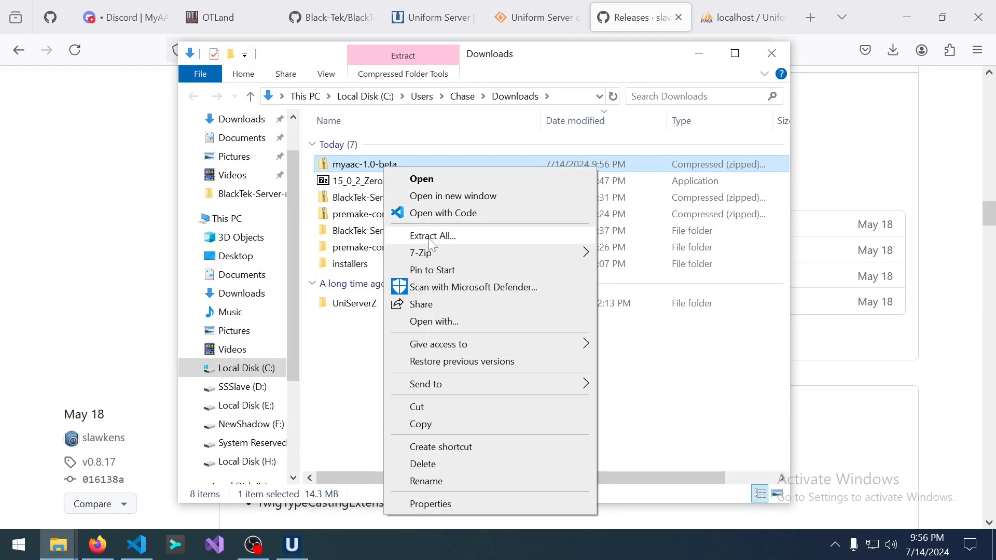
mouse_move(433, 253)
click(669, 323)
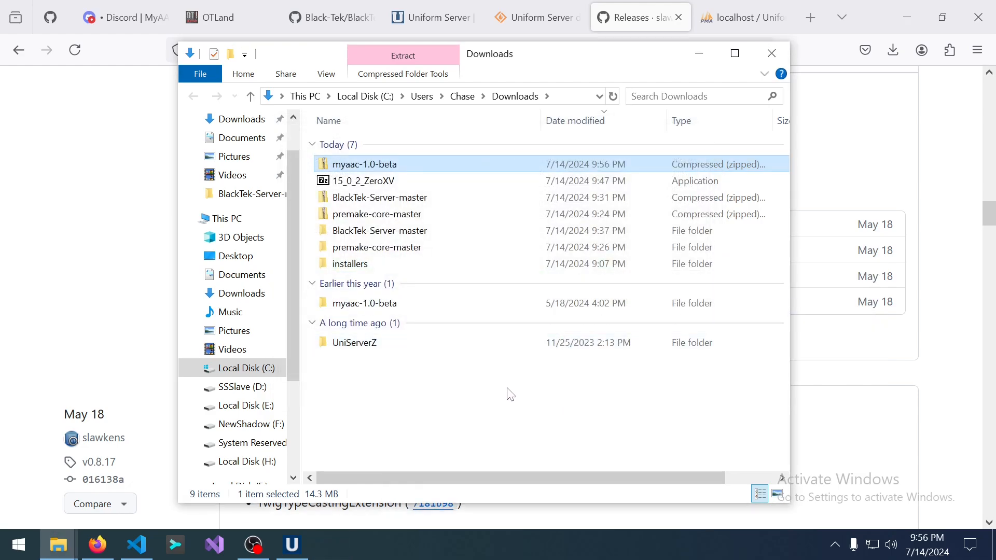
click(376, 310)
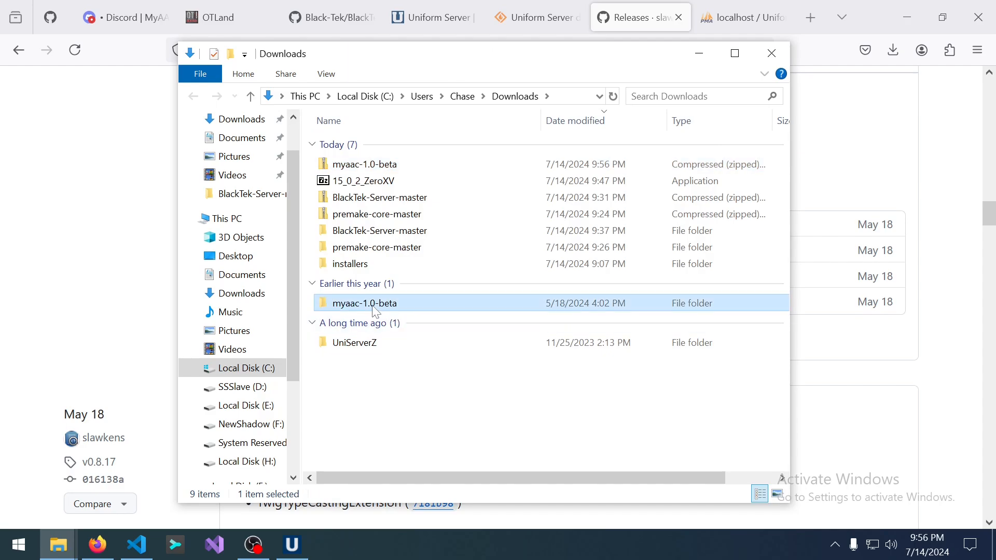
double_click(375, 310)
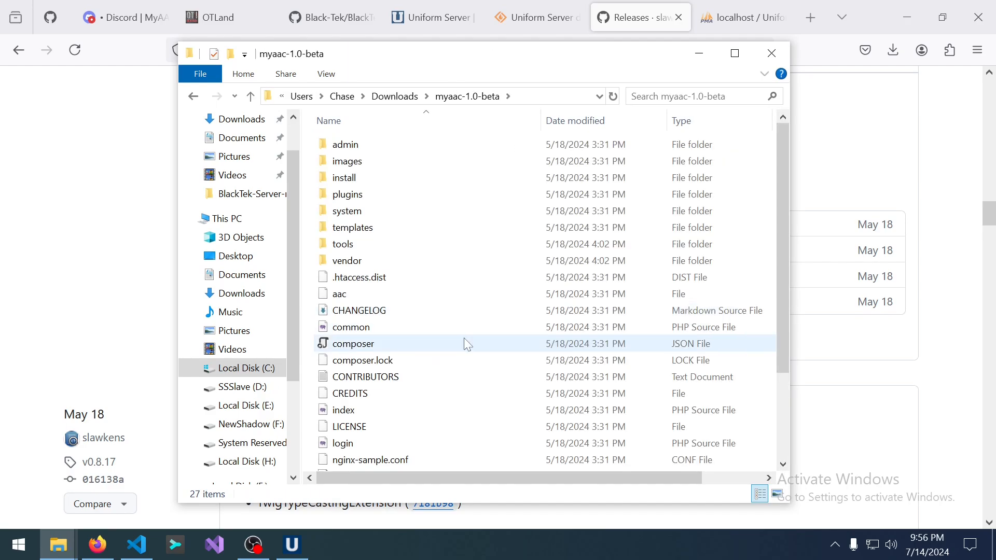
scroll(498, 404, down, 2)
scroll(501, 413, up, 2)
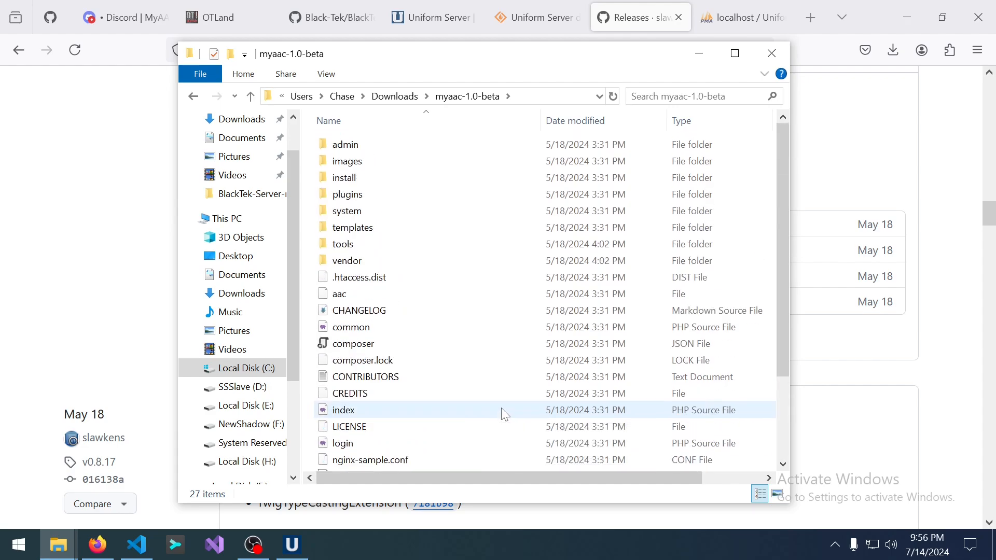
scroll(502, 412, down, 2)
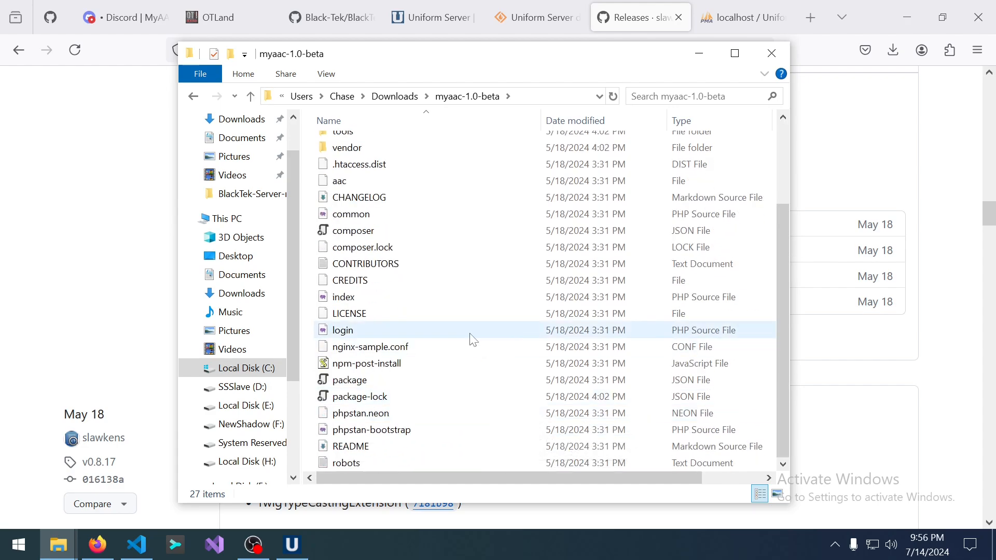
scroll(473, 339, up, 2)
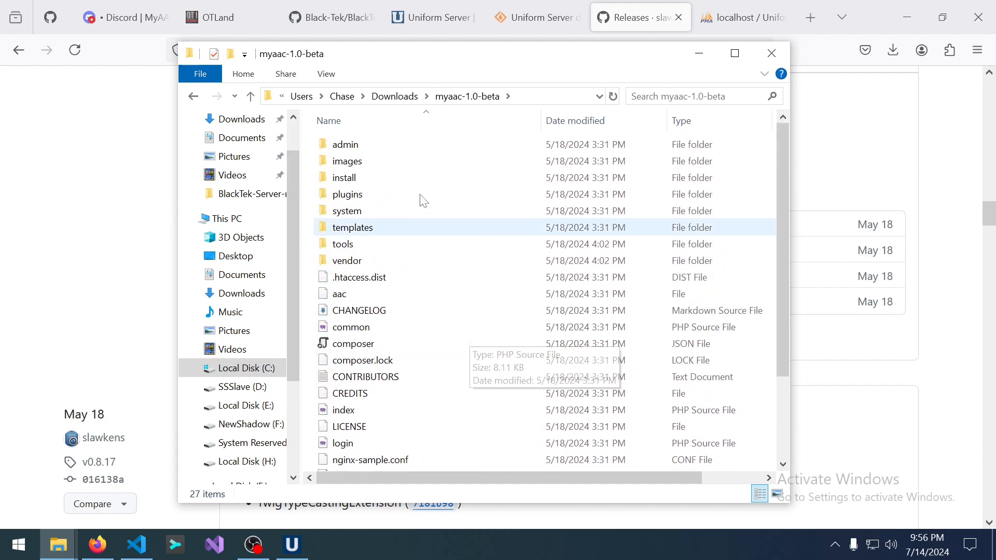
click(395, 96)
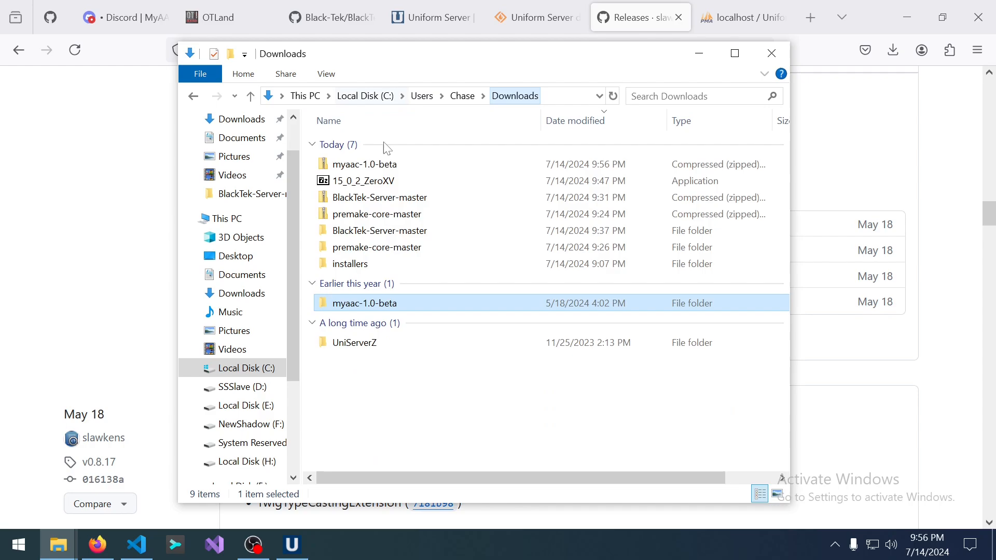
double_click(373, 304)
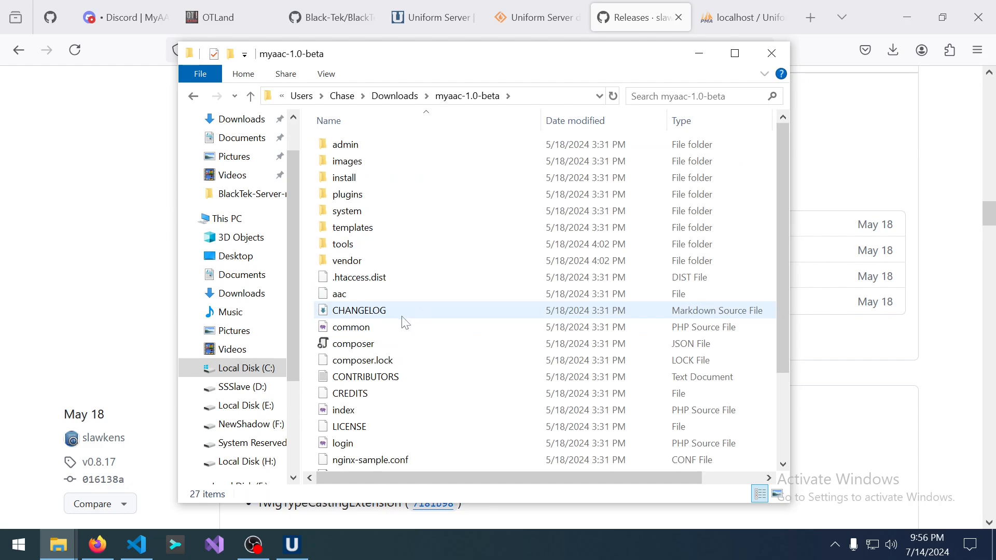
Select all 27 items inside the myaac-1.0-beta folder for copying.
key(ctrl+a)
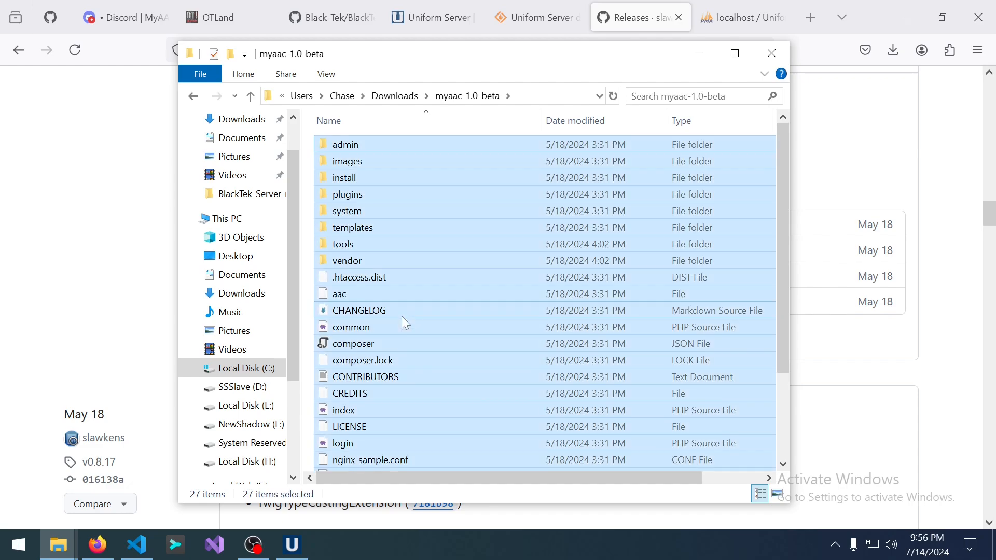
click(403, 95)
double_click(368, 305)
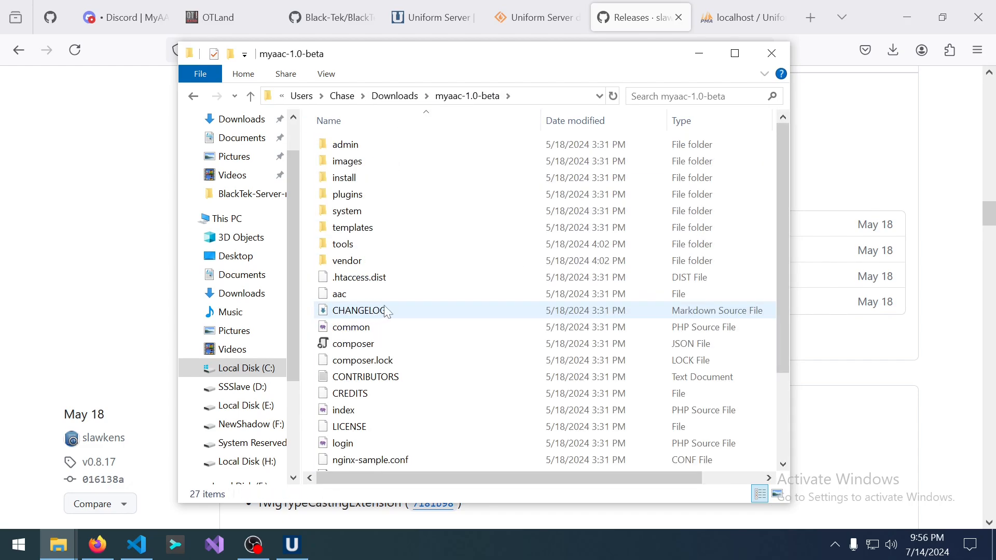
key(ctrl+a)
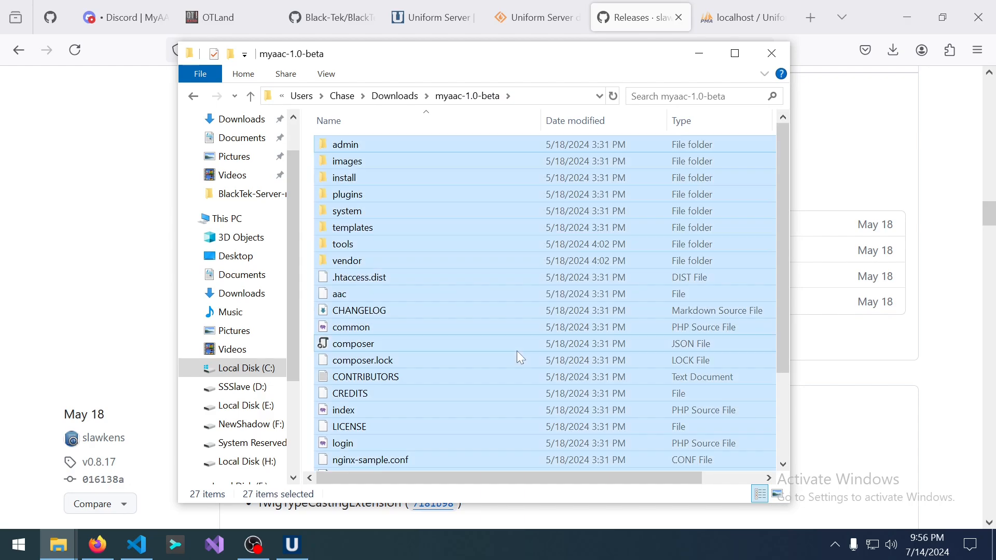
click(398, 96)
Permanently delete the five default files in UniServerZ\www and paste the MyAAC files there.
double_click(365, 343)
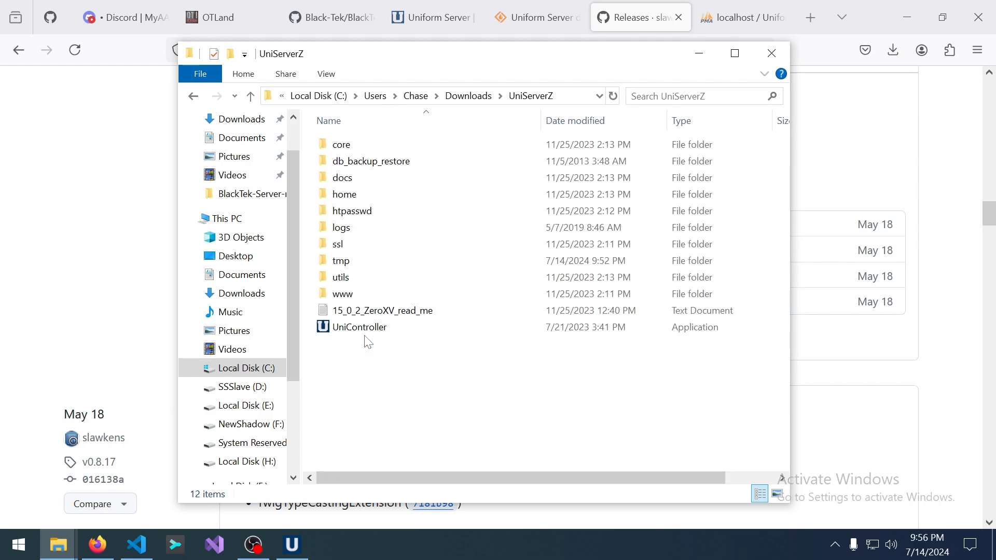
double_click(365, 295)
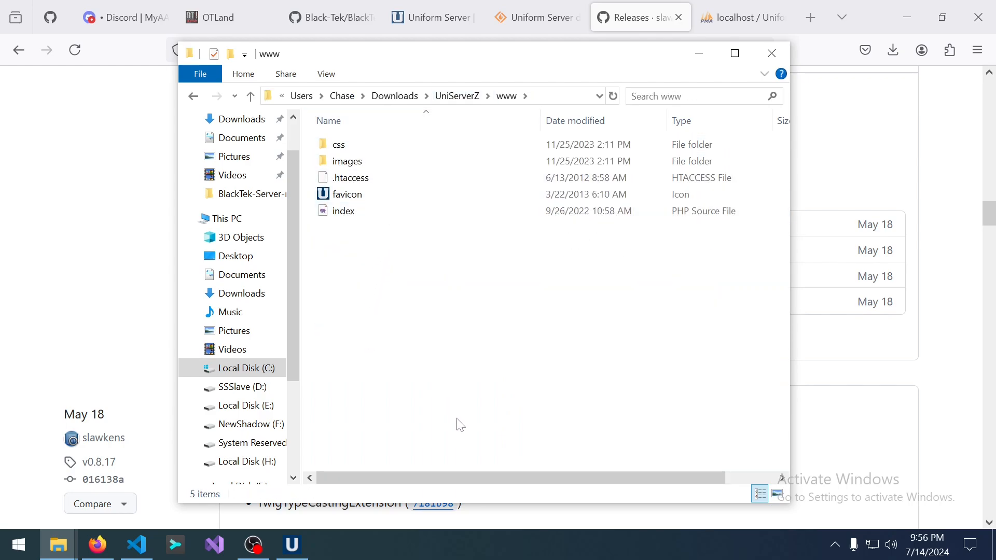
drag(462, 429, 291, 56)
key(shift+Delete)
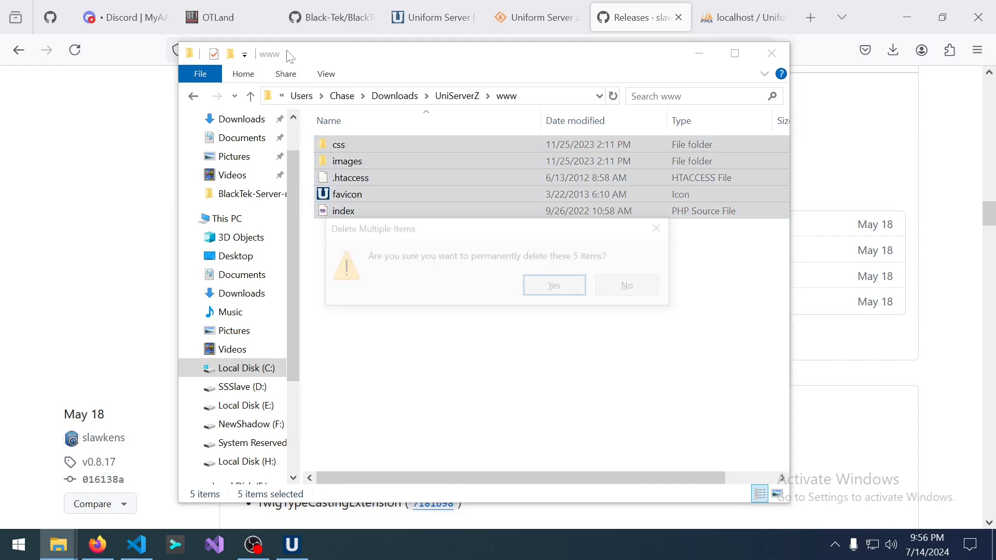
key(Return)
right_click(419, 263)
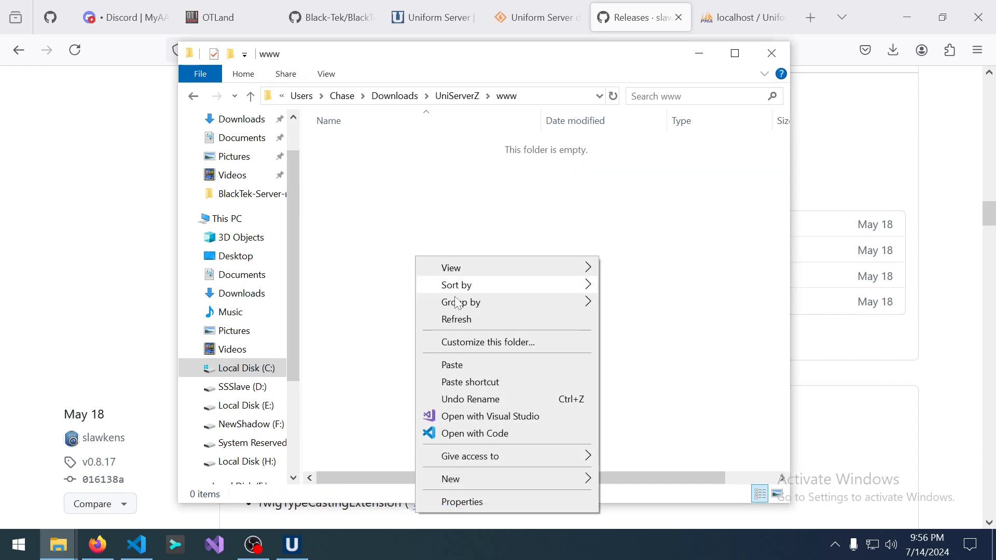
click(695, 420)
key(ctrl+v)
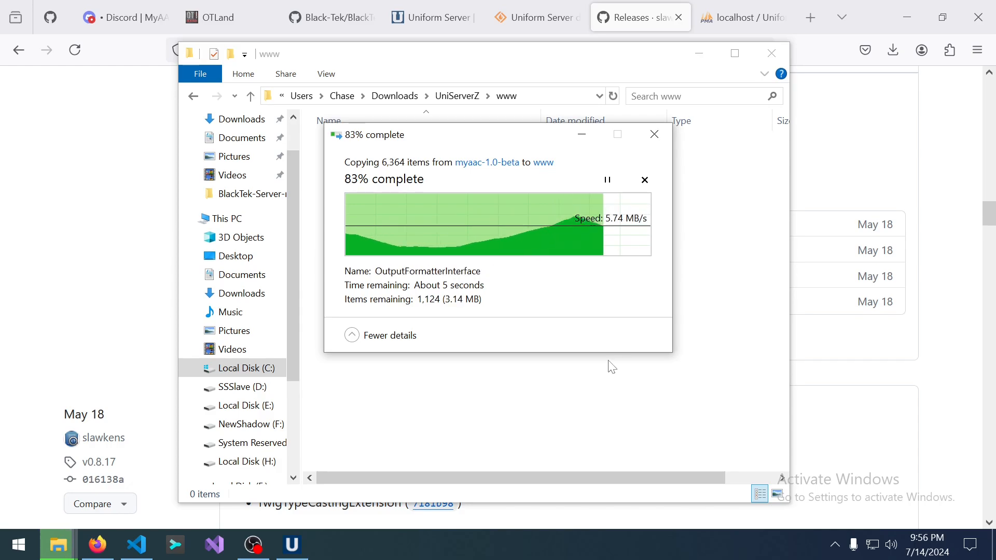
click(291, 546)
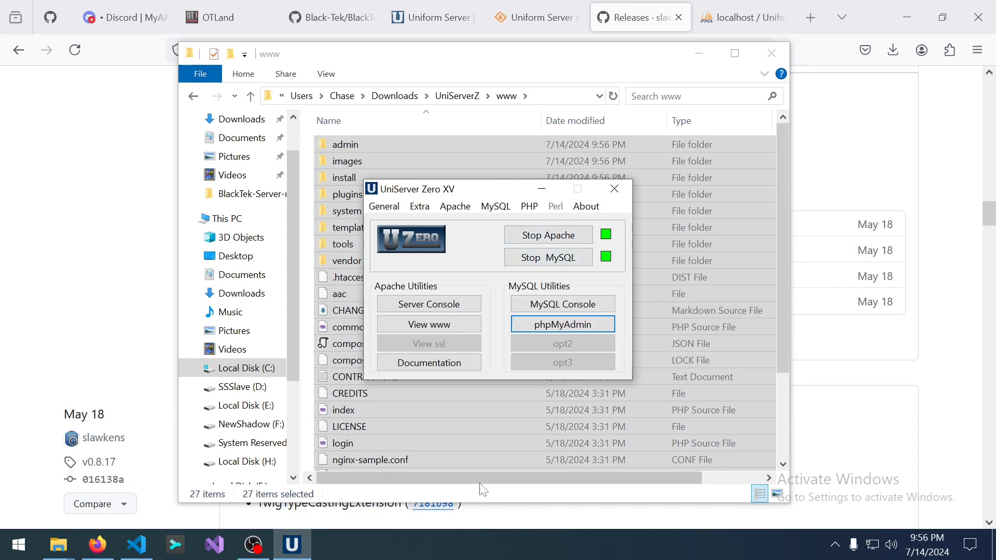
click(2, 227)
Load 127.0.0.1 in a new Firefox tab to reach the MyAAC installer.
click(786, 5)
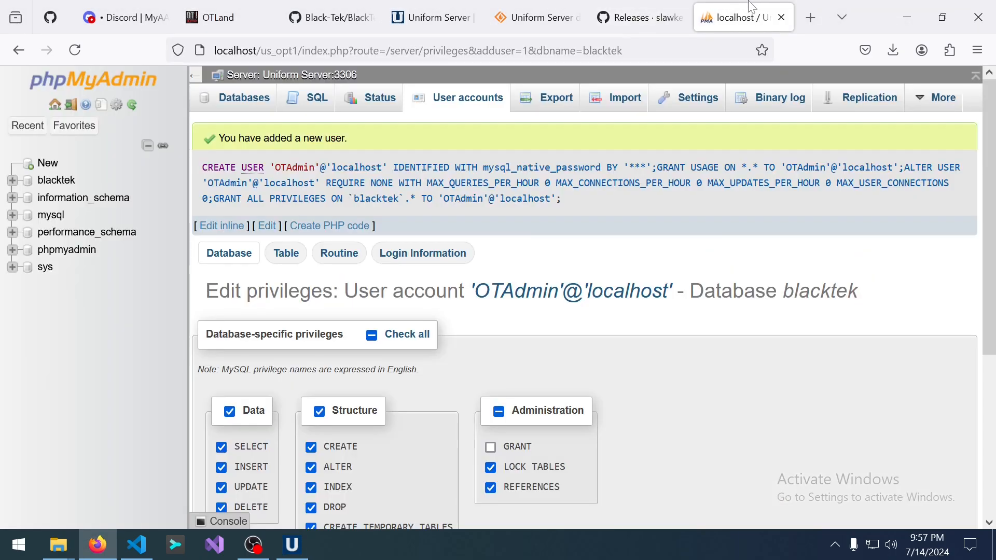
click(799, 2)
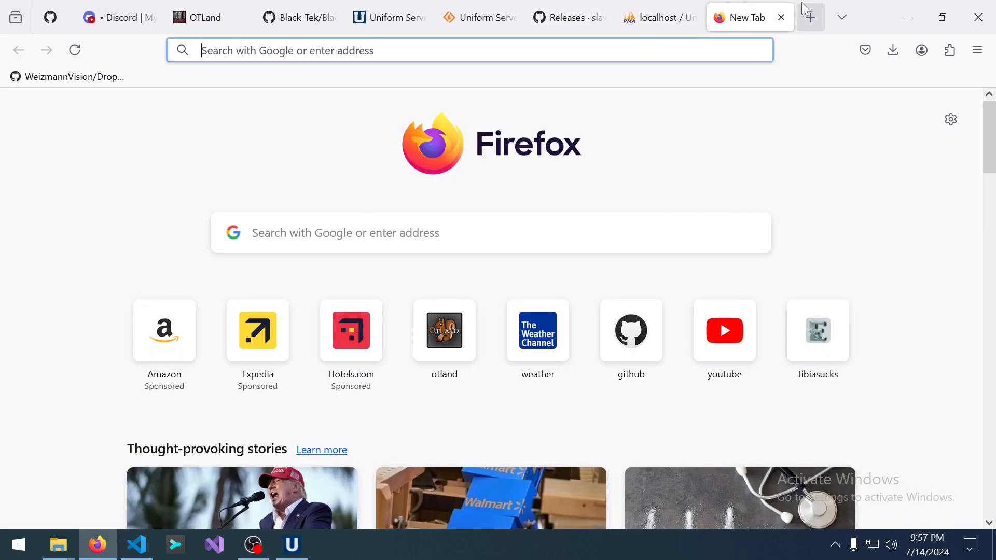
text(127)
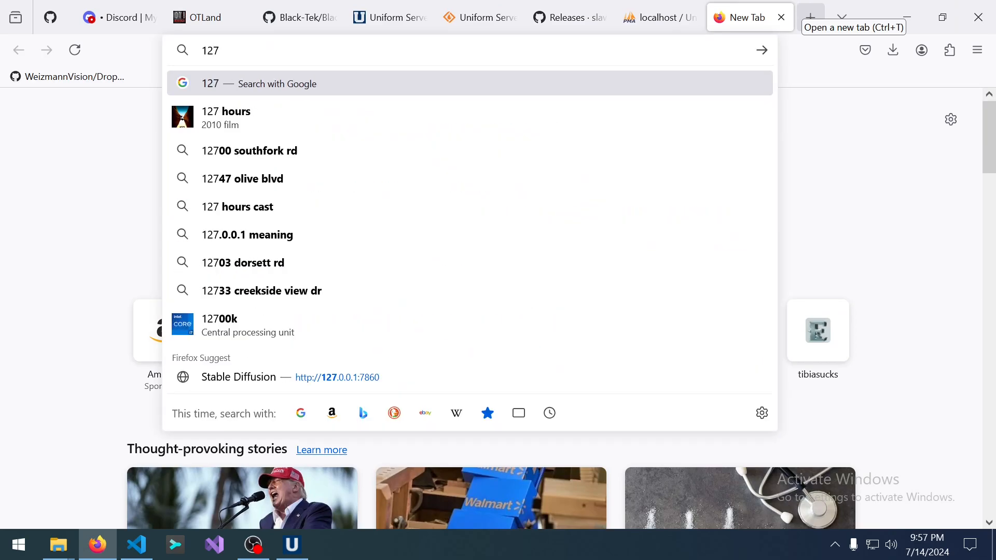
text(.0.0.1)
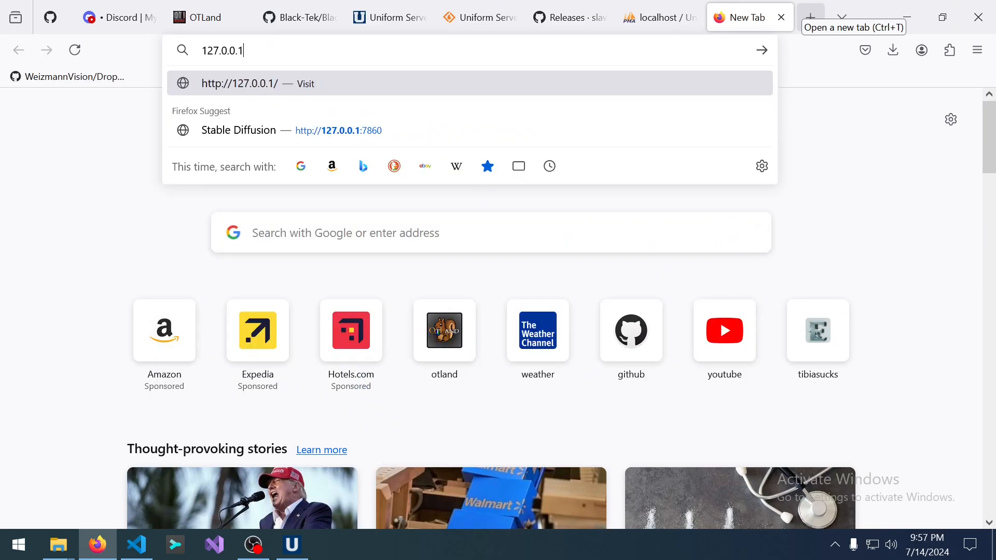
key(Return)
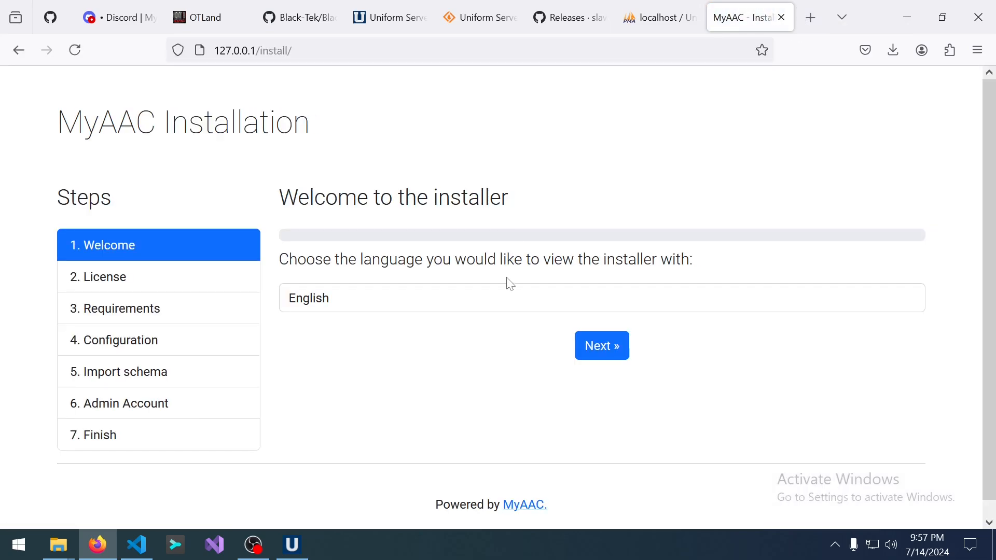
Move from the Welcome page through the license agreement to the requirements check.
click(603, 346)
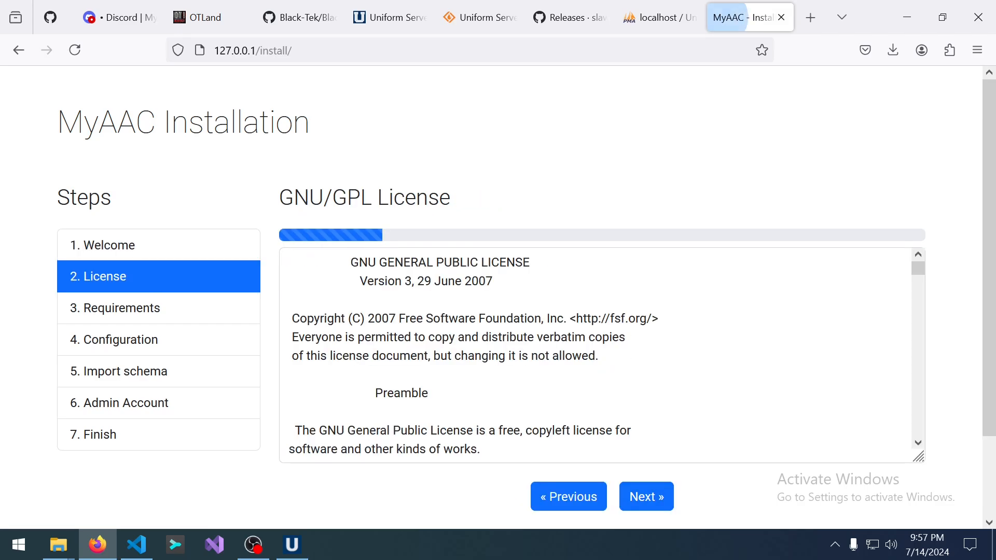
scroll(610, 356, down, 10)
scroll(602, 356, down, 5)
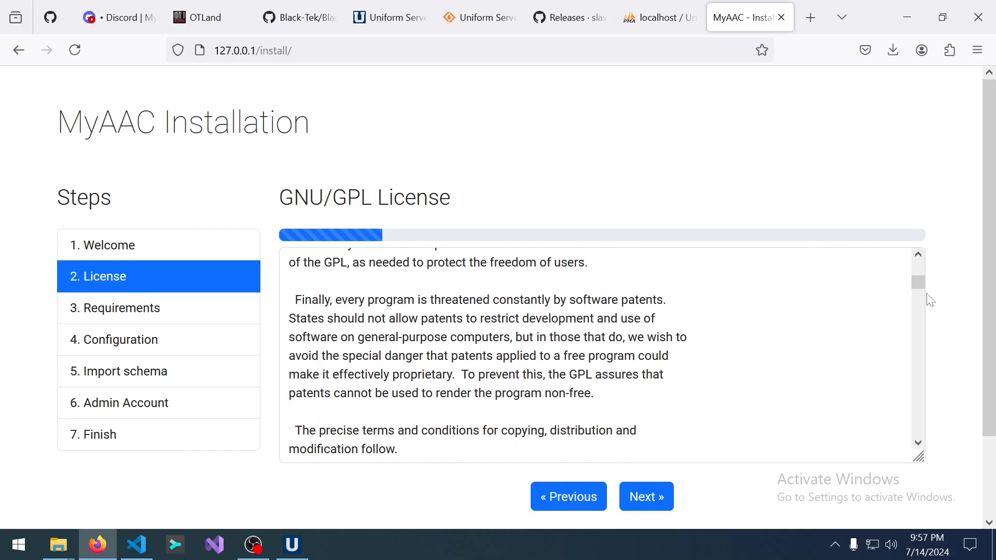
click(920, 310)
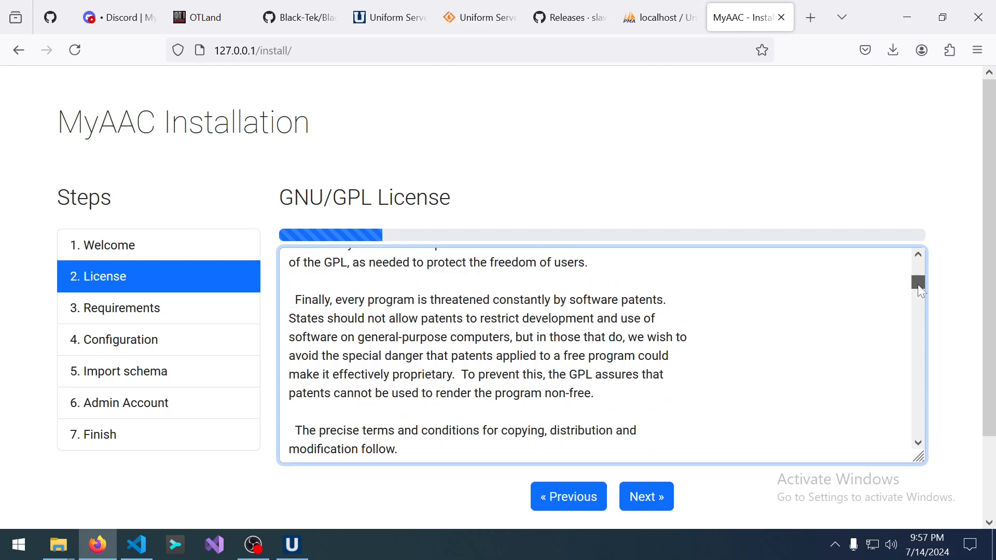
drag(918, 284, 920, 446)
key(ctrl+a)
click(647, 497)
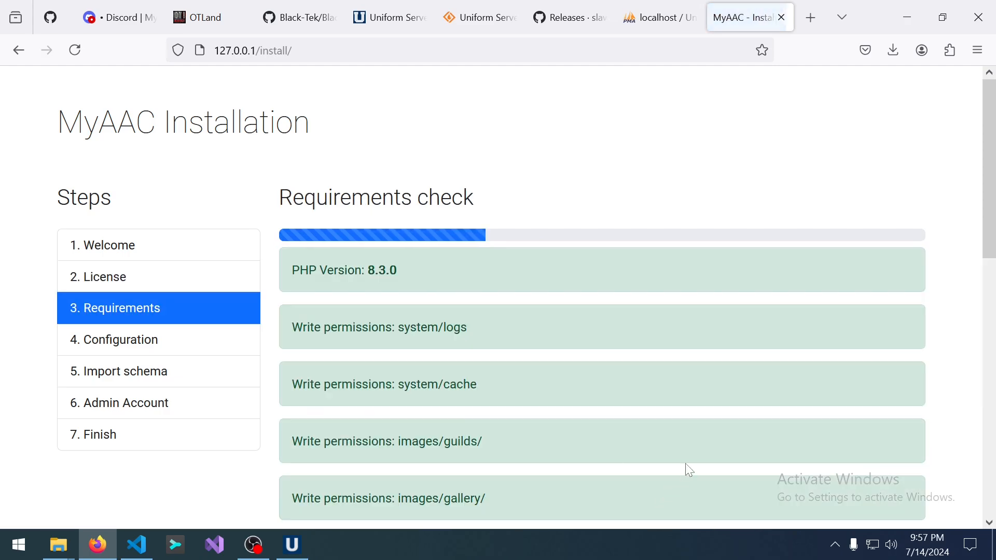
Scroll the requirements list and highlight the ZIP extension 'Not loaded' warning.
scroll(634, 351, down, 8)
scroll(634, 350, down, 3)
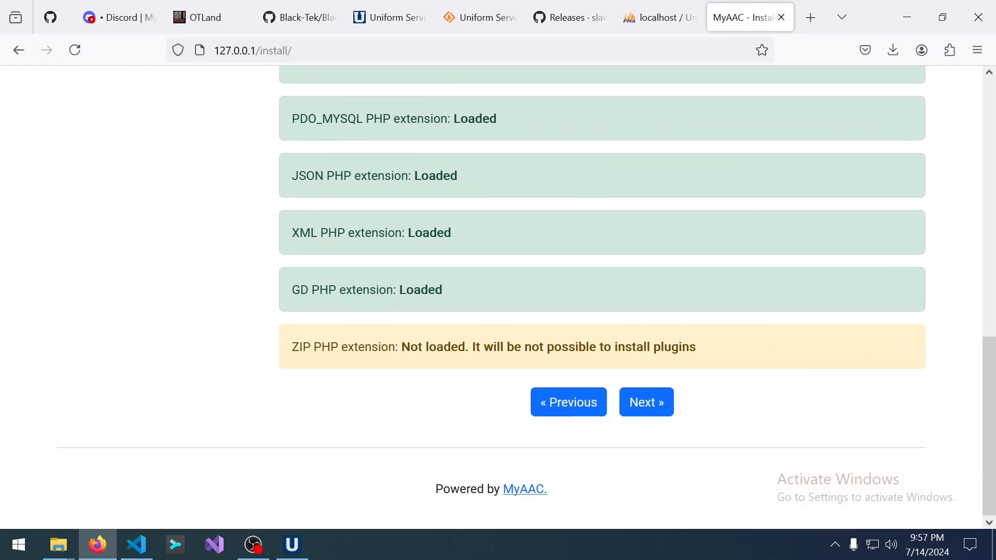
drag(398, 347, 700, 348)
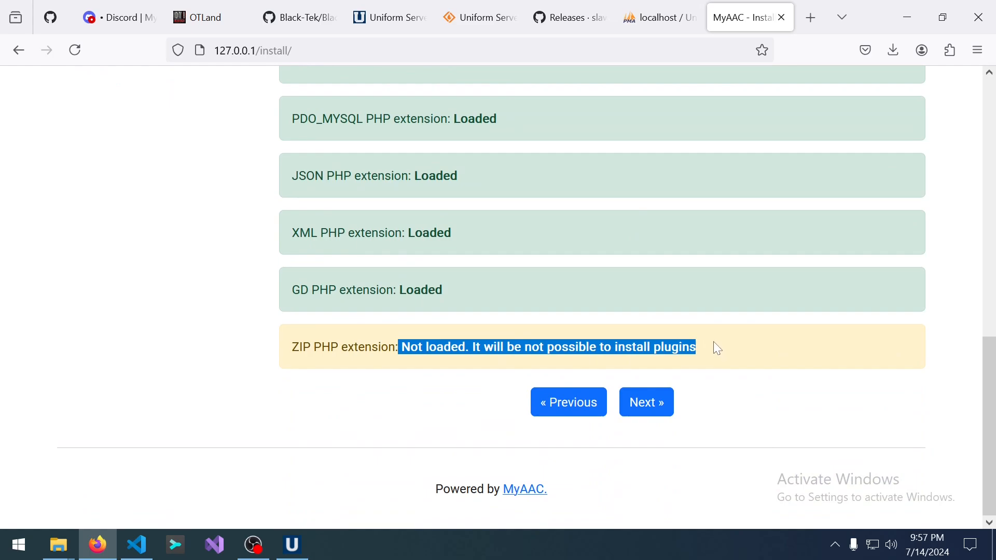
click(421, 369)
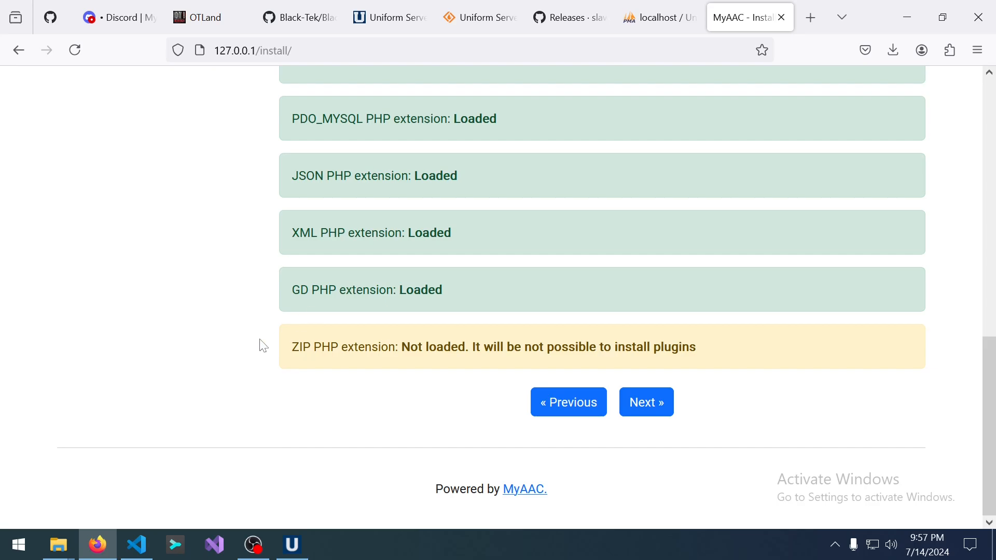
Browse the MyAAC files in the www folder, selecting README, then go back up to UniServerZ.
mouse_move(59, 545)
click(167, 442)
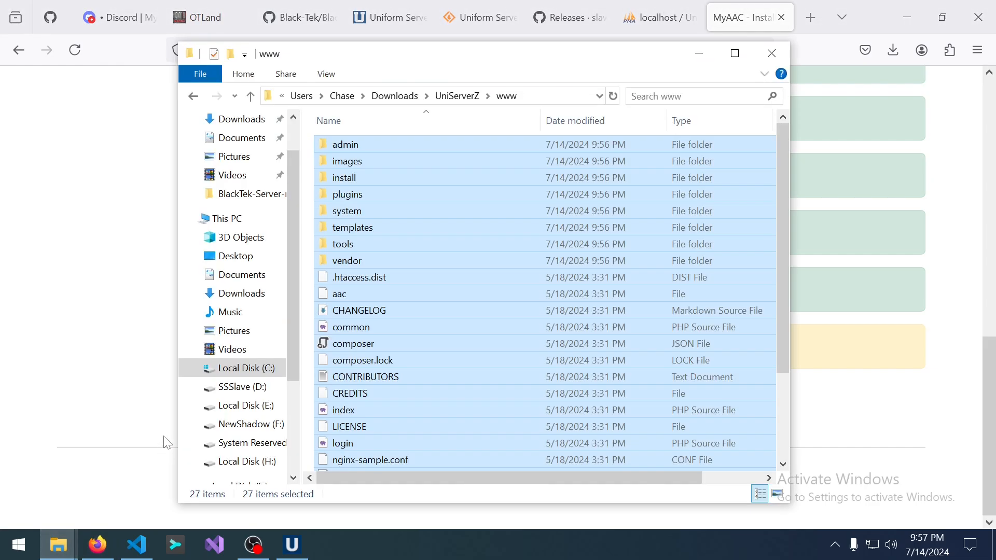
scroll(434, 249, down, 2)
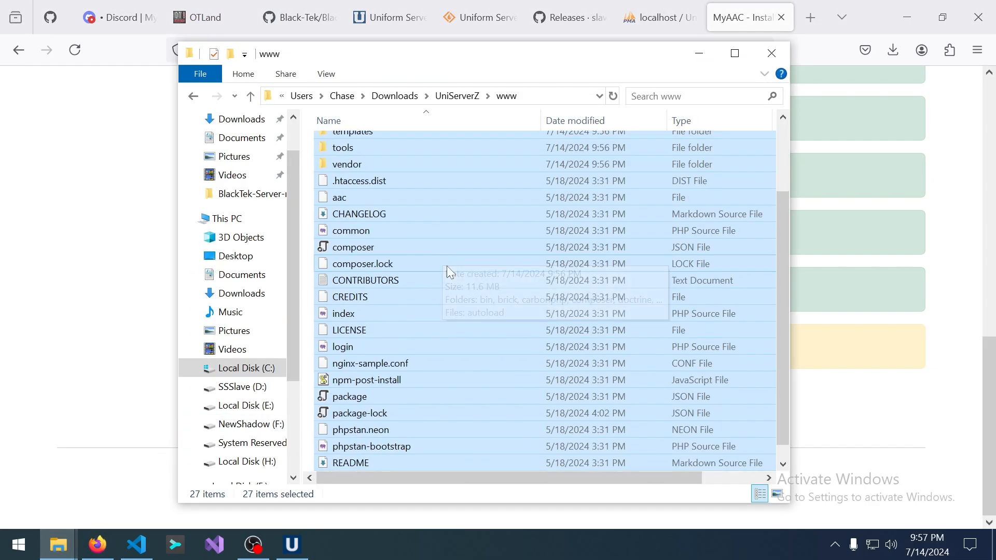
scroll(457, 301, down, 1)
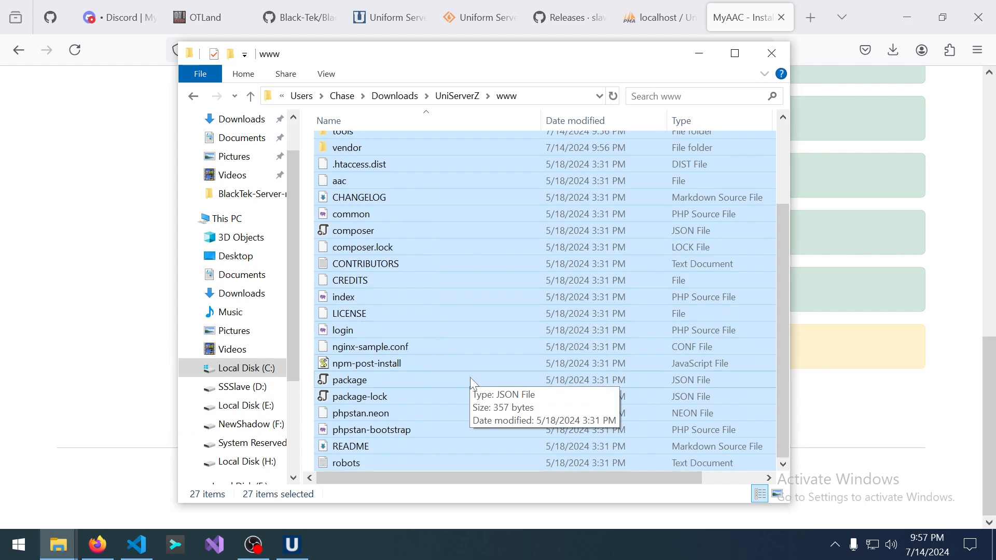
click(422, 441)
scroll(457, 389, up, 3)
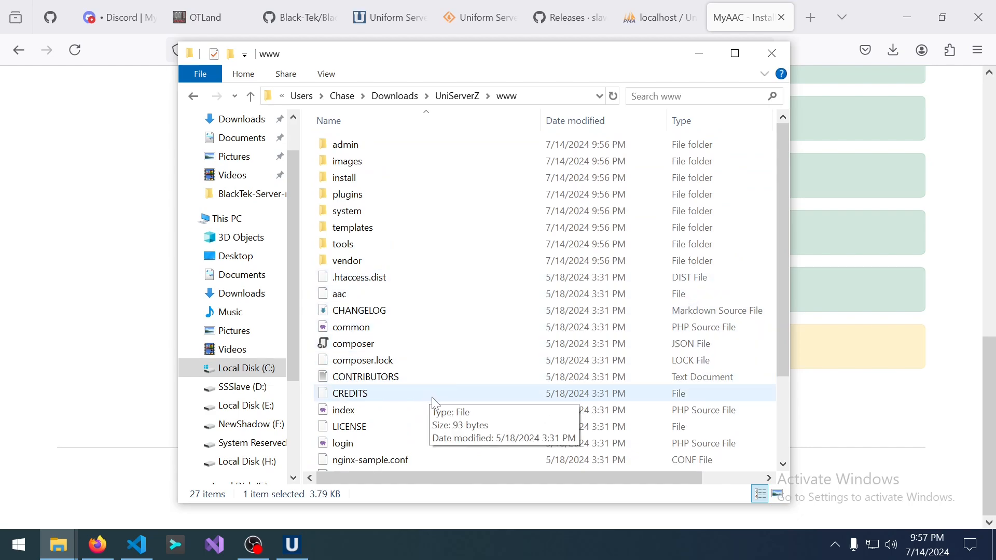
click(454, 97)
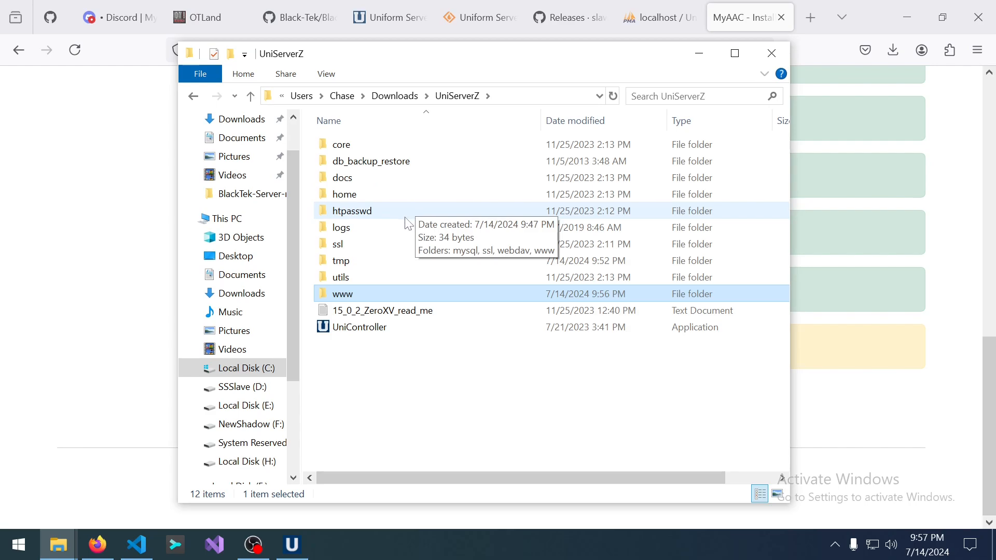
Step forward to Basic configuration, then back to the requirements check.
click(129, 274)
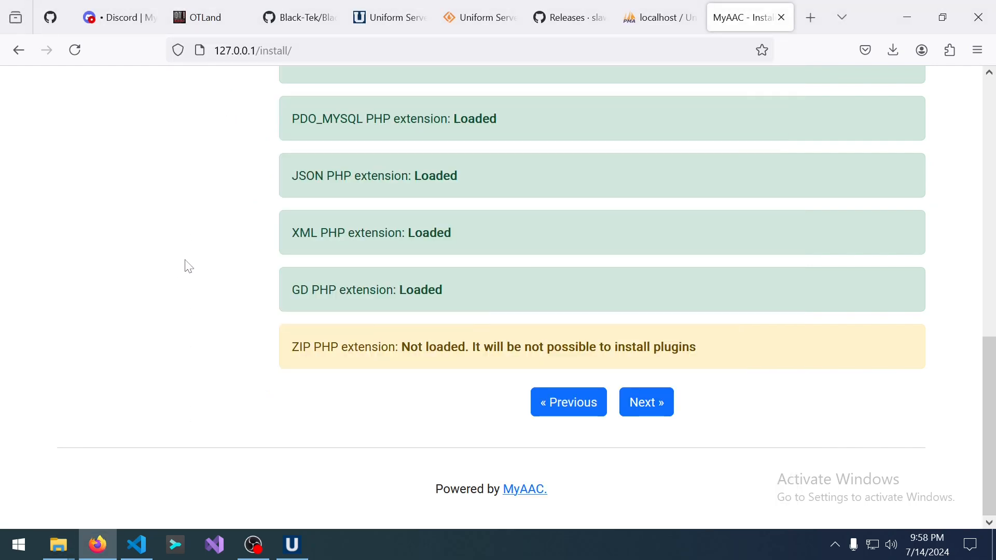
click(632, 404)
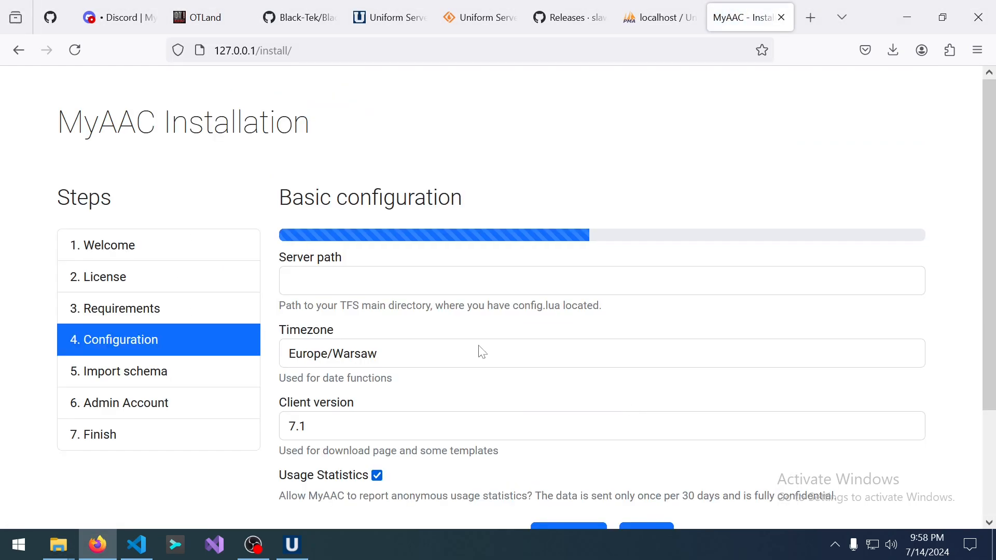
scroll(427, 296, down, 2)
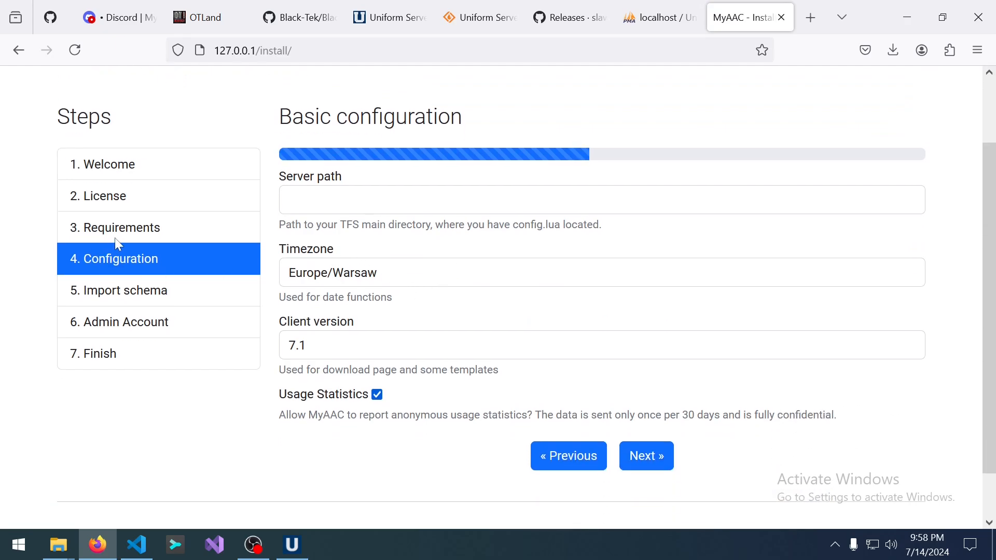
click(571, 461)
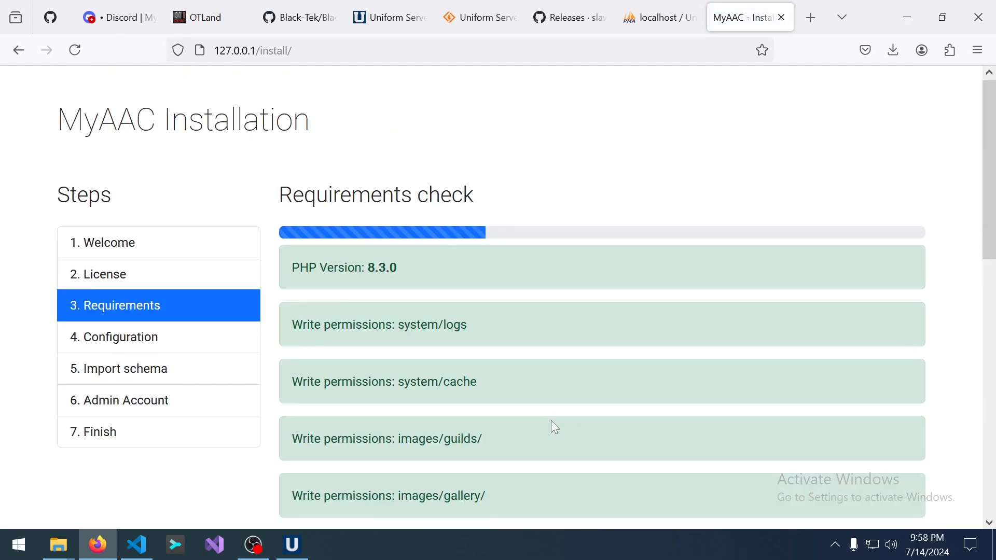
scroll(551, 425, down, 10)
Select the 'ZIP PHP extension: Not loaded' warning text and copy it.
drag(299, 347, 645, 346)
click(216, 7)
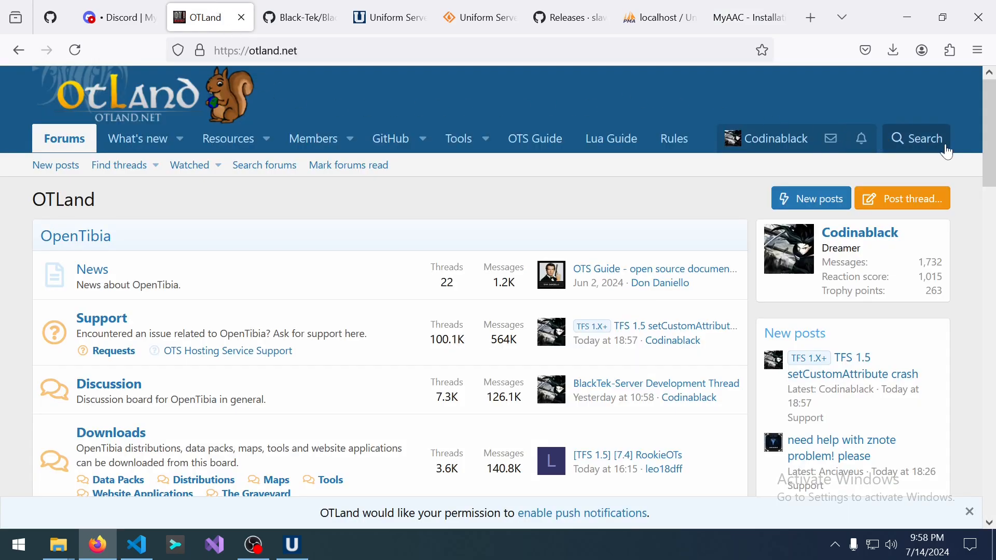
click(737, 17)
click(397, 366)
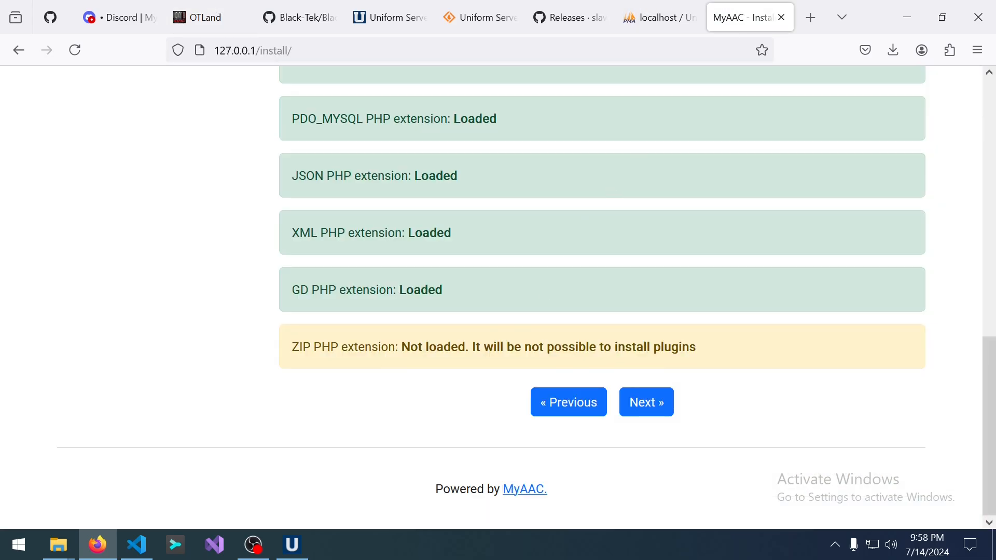
drag(286, 347, 474, 346)
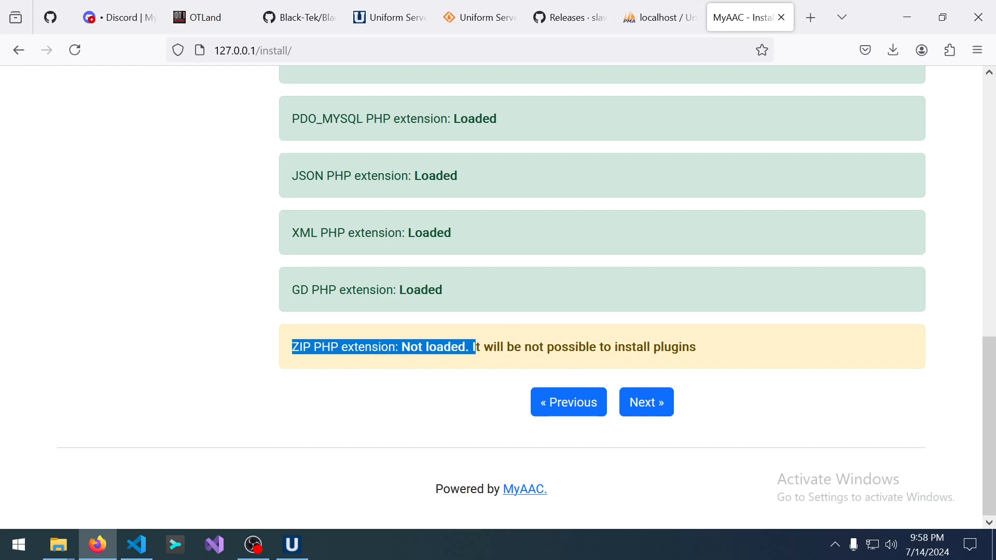
right_click(452, 349)
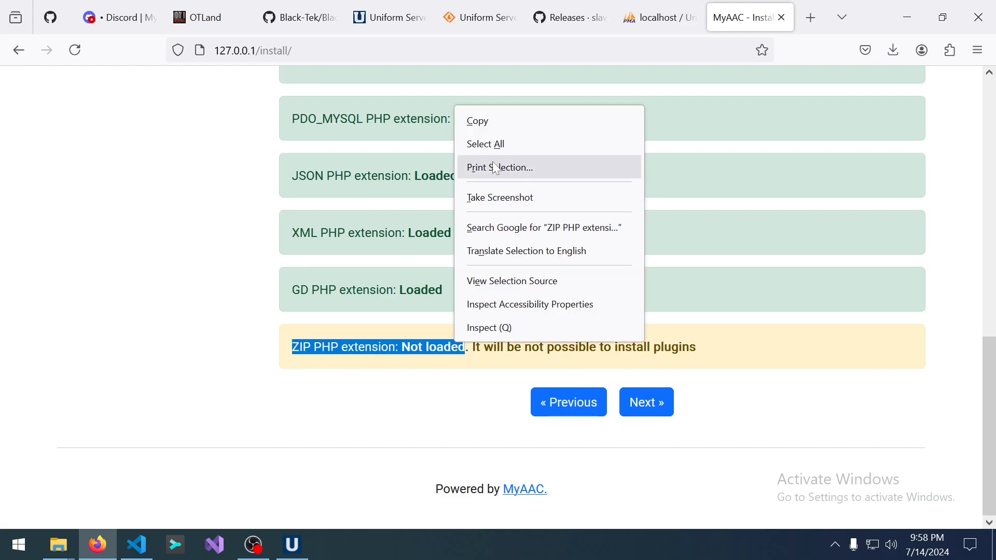
click(494, 124)
click(211, 7)
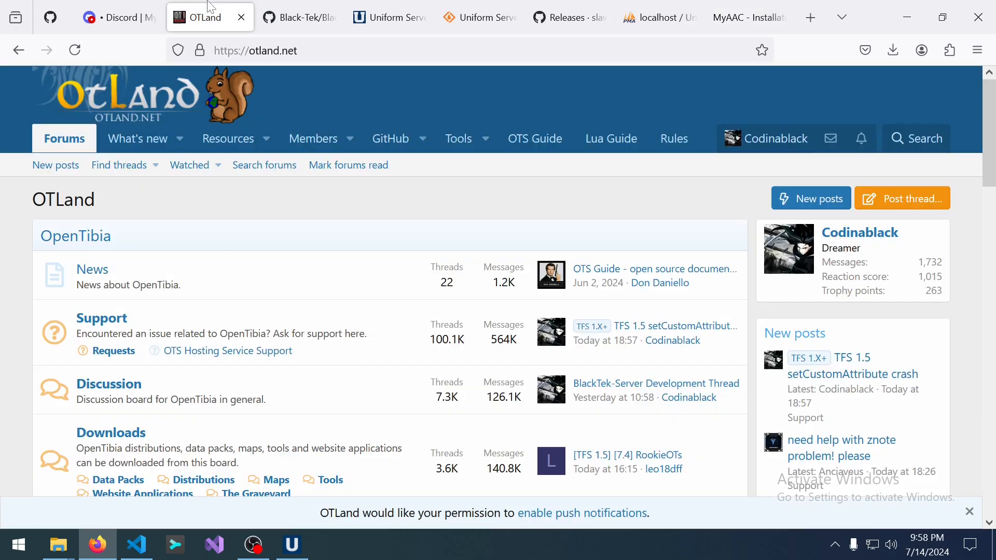
Search OTLand for the pasted ZIP error and open the first matching thread.
click(934, 138)
right_click(794, 202)
click(847, 316)
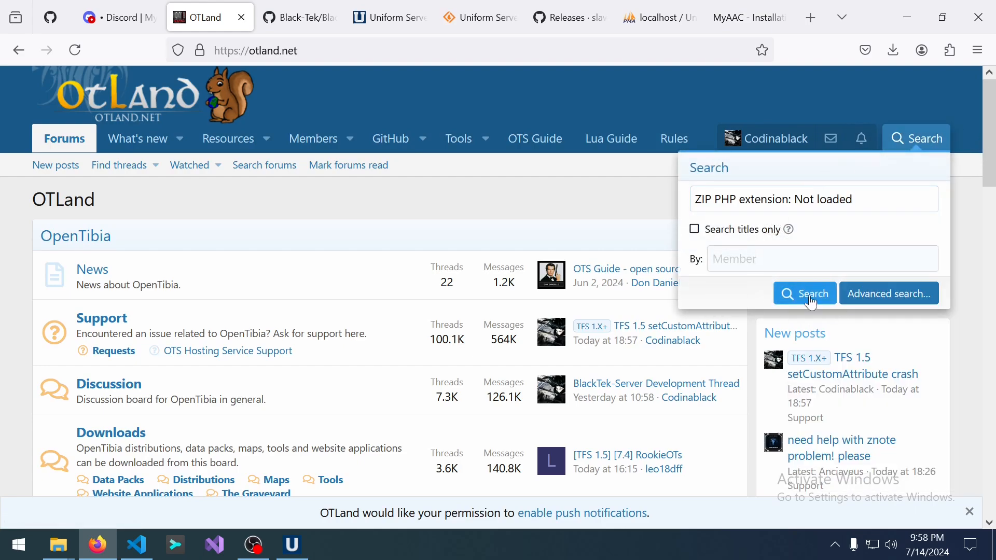
click(788, 293)
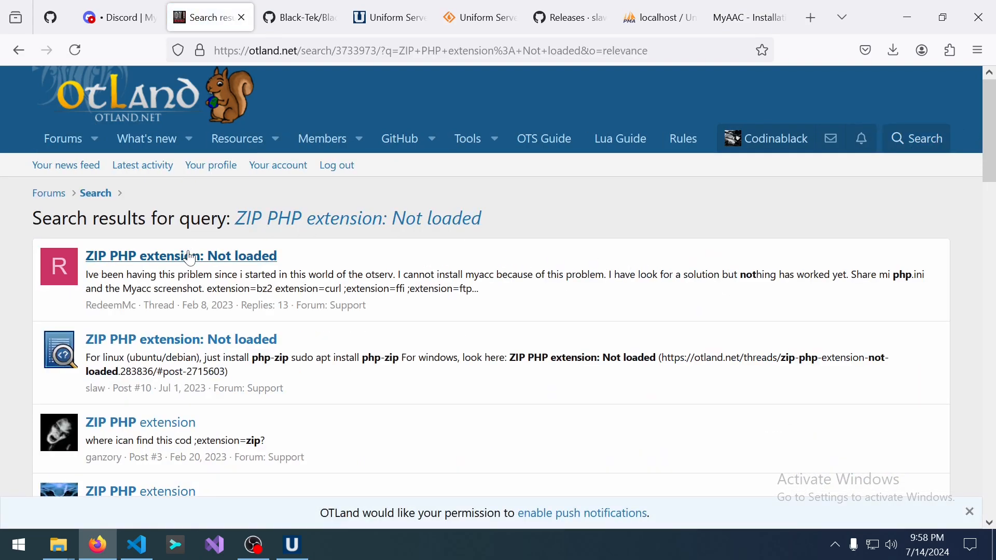
click(151, 258)
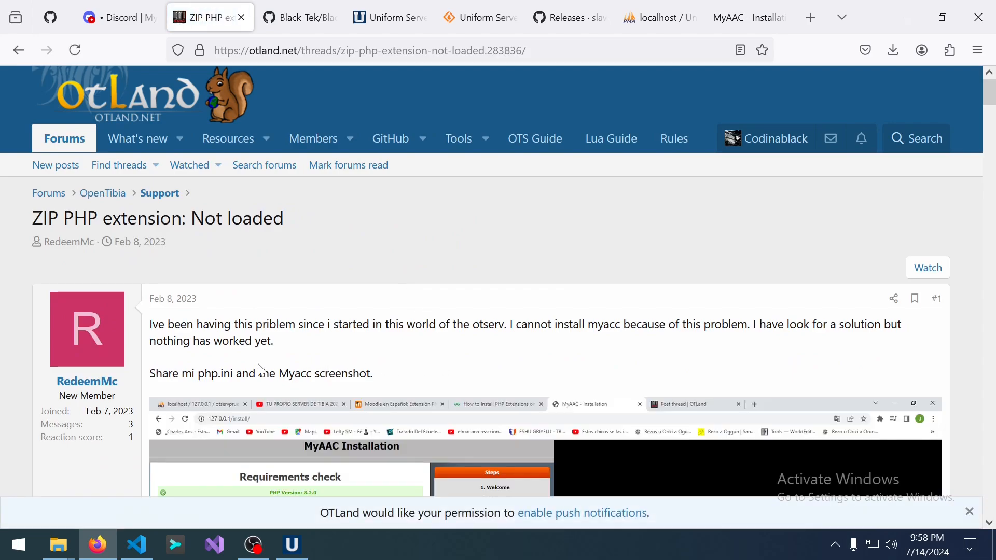
Read reply #2 advising to uncomment extension=zip in php.ini, then minimize Firefox.
scroll(205, 363, down, 5)
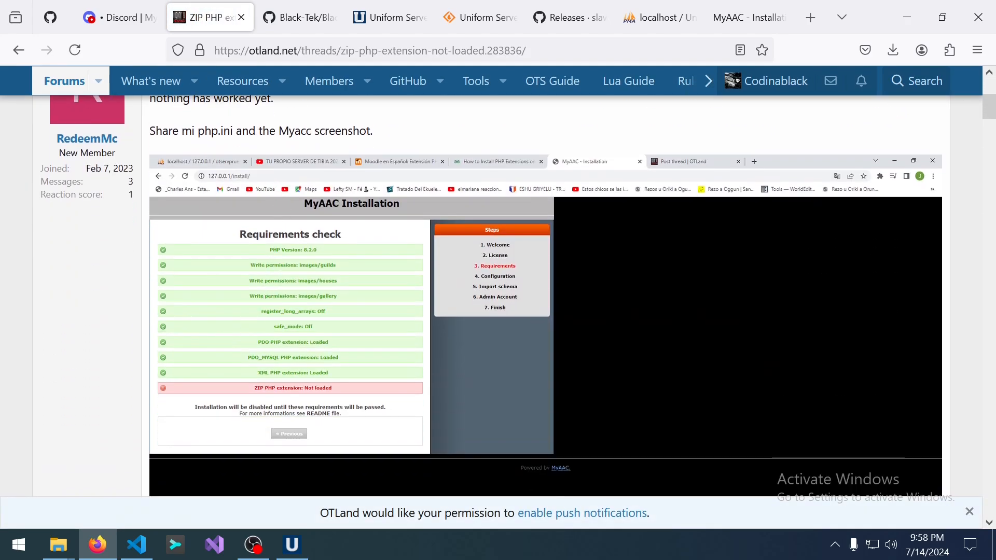
scroll(412, 284, down, 15)
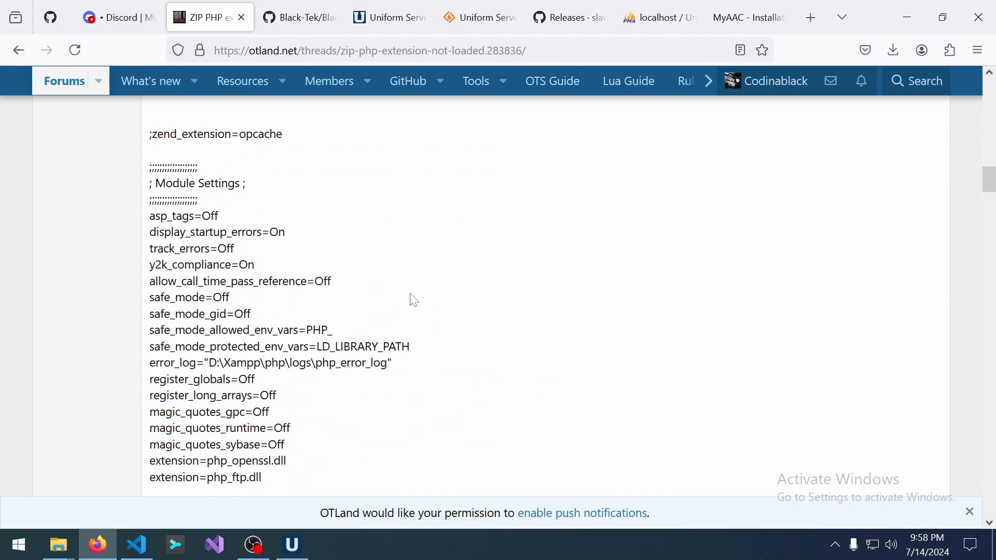
scroll(414, 300, down, 10)
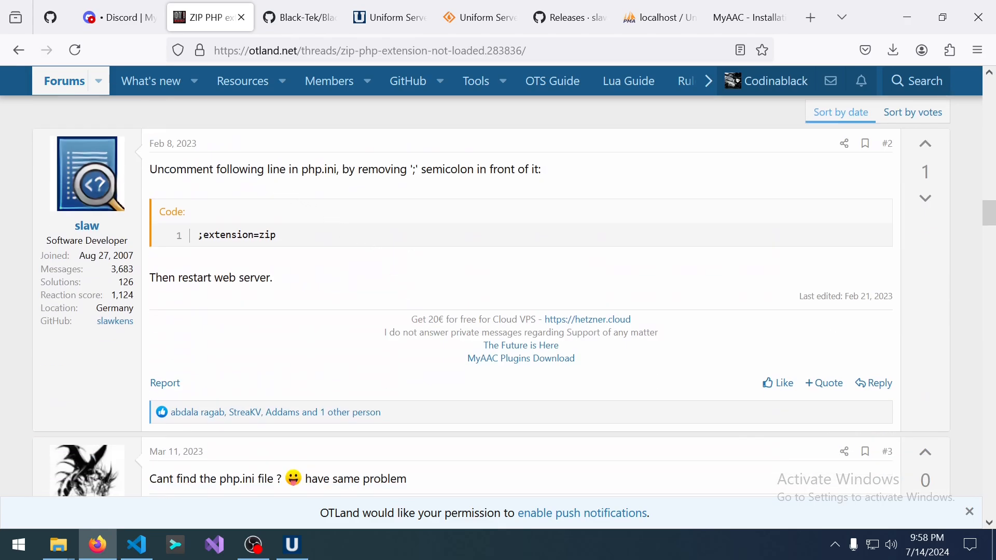
click(293, 545)
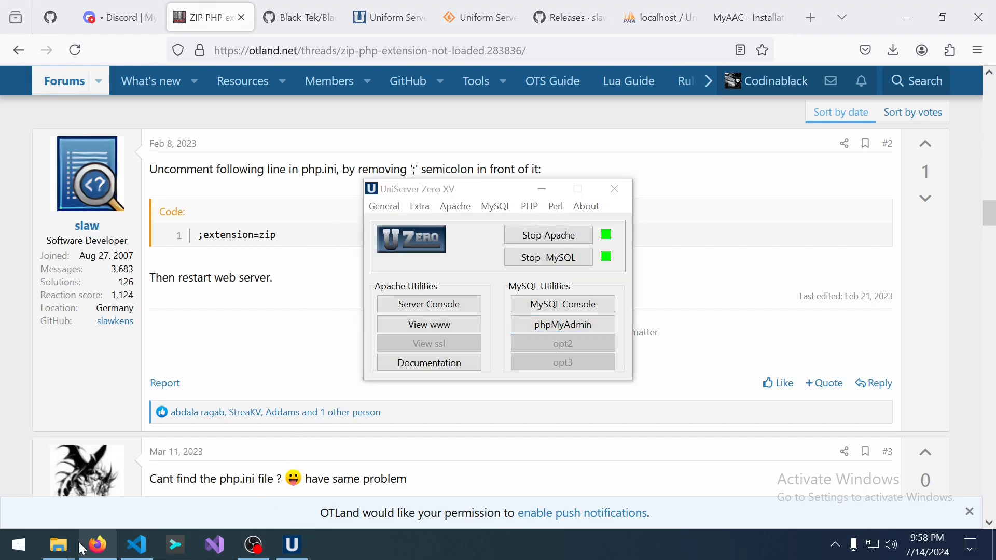
click(93, 549)
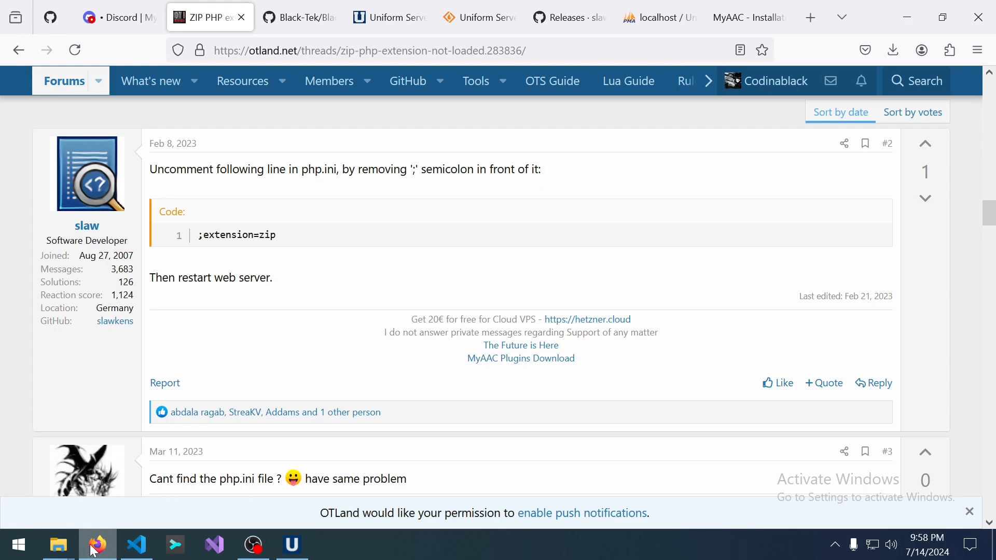
click(94, 550)
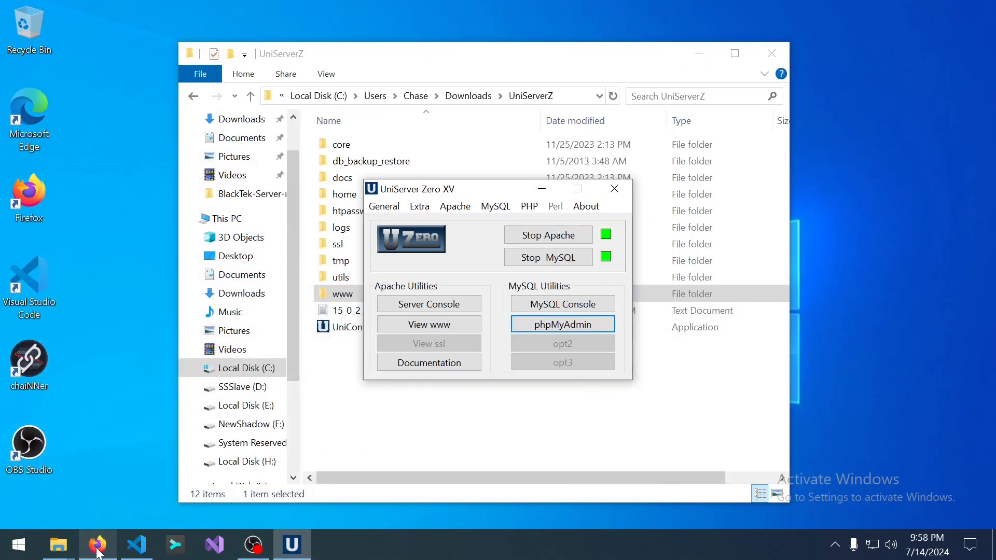
Open the www folder and sort its files by type.
mouse_move(58, 545)
click(177, 425)
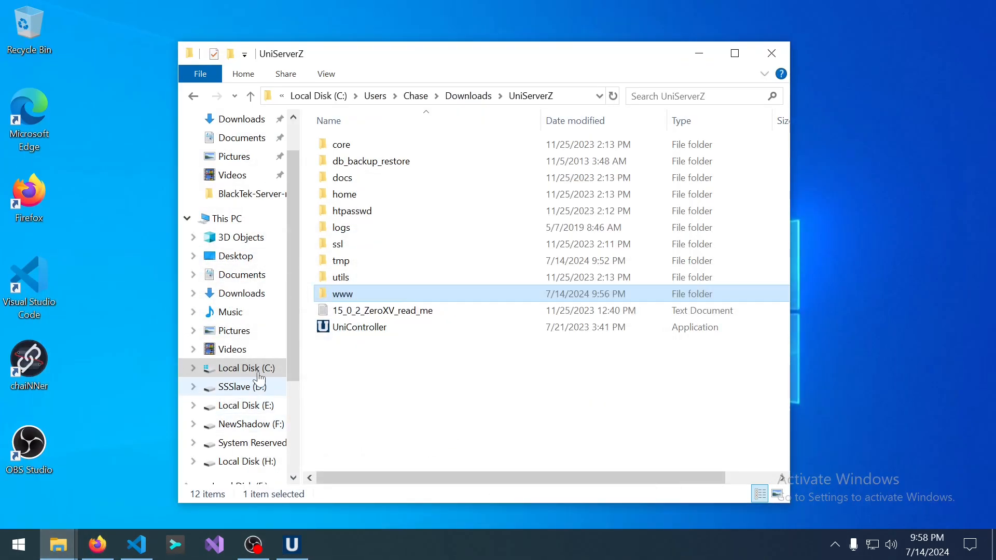
double_click(361, 299)
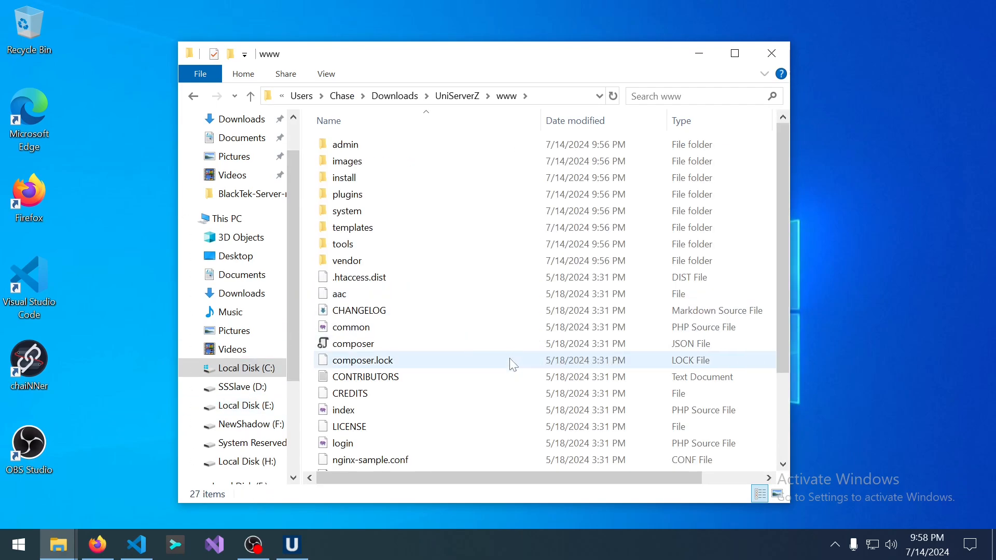
click(695, 116)
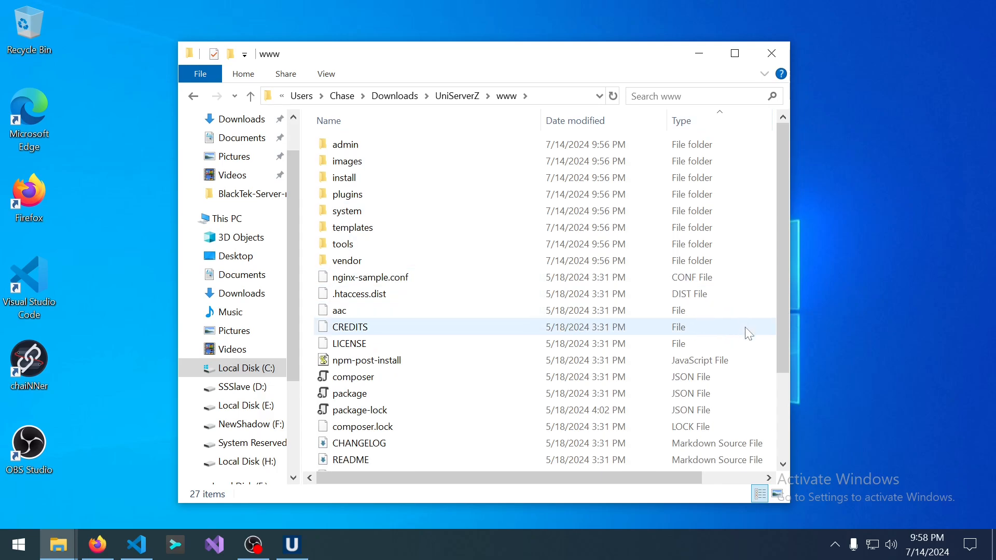
scroll(749, 333, down, 3)
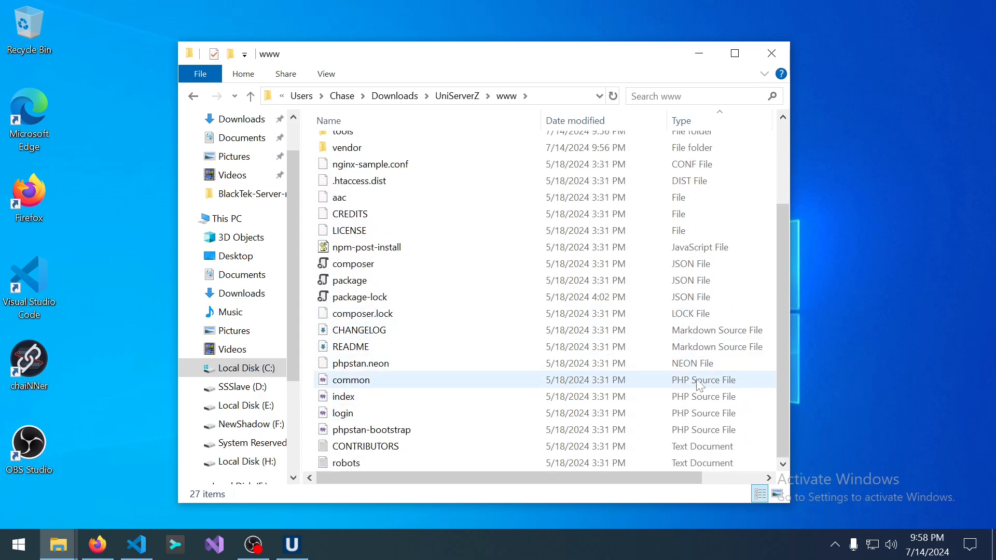
scroll(695, 381, up, 3)
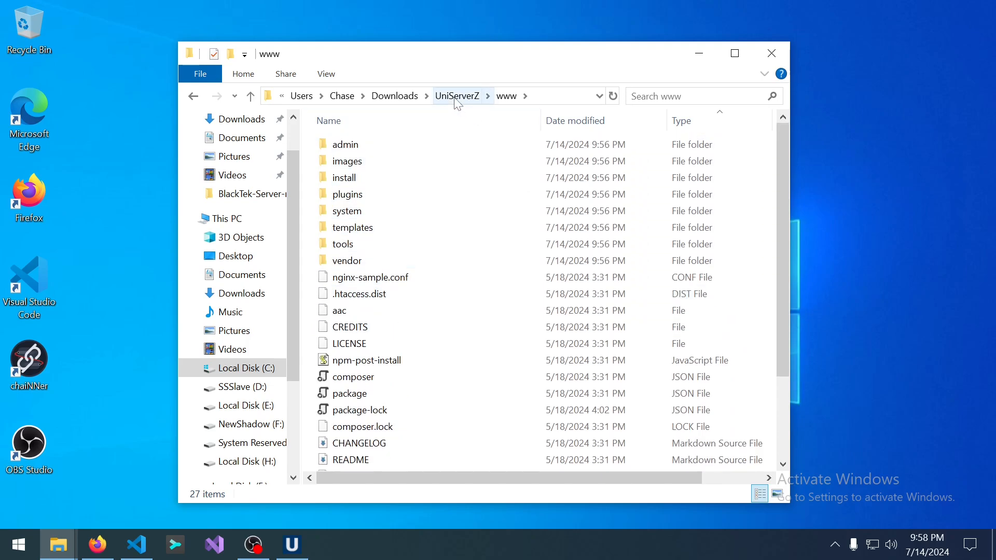
Look inside the plugins and core folders, returning to UniServerZ.
double_click(344, 195)
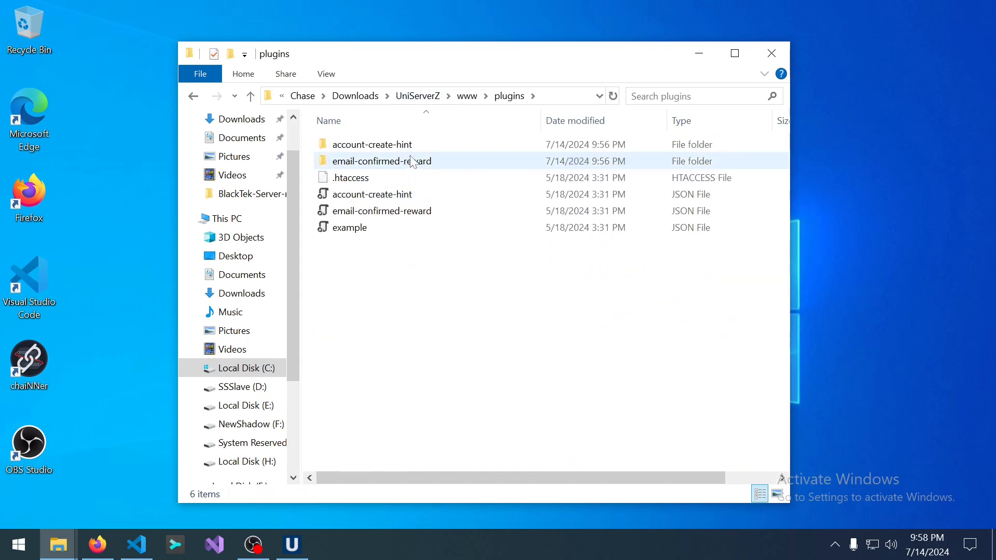
click(465, 97)
click(454, 99)
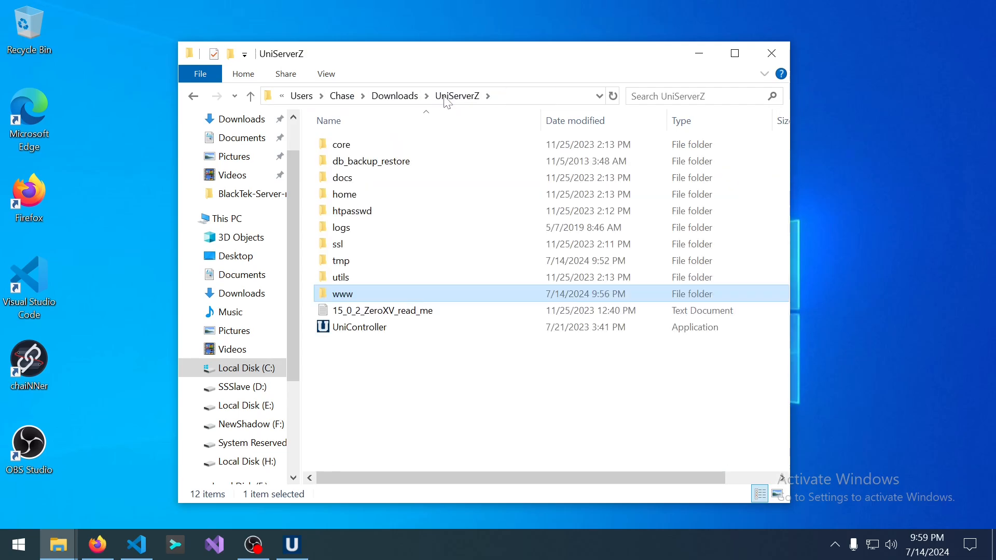
double_click(406, 149)
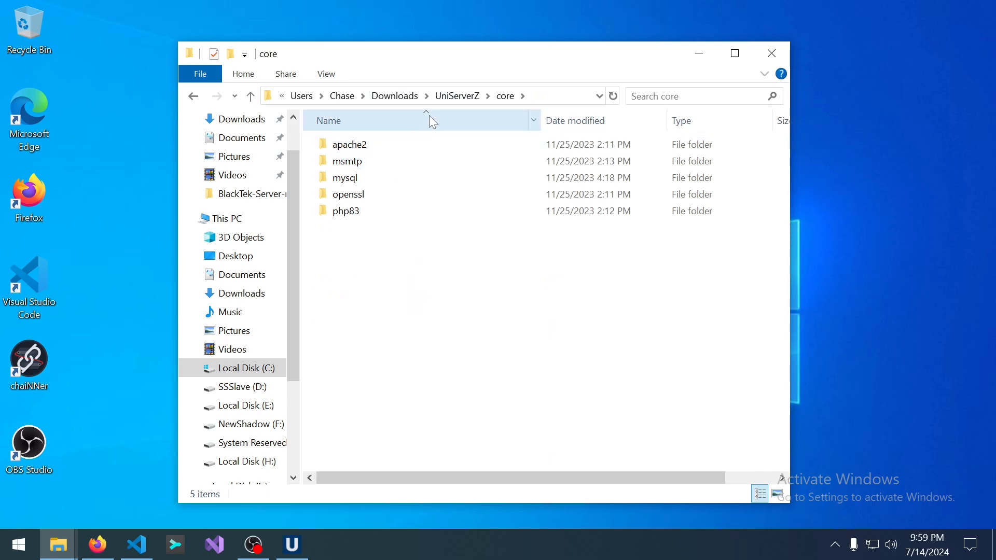
click(447, 98)
Search UniServerZ for .ini files and scroll through the results.
click(693, 97)
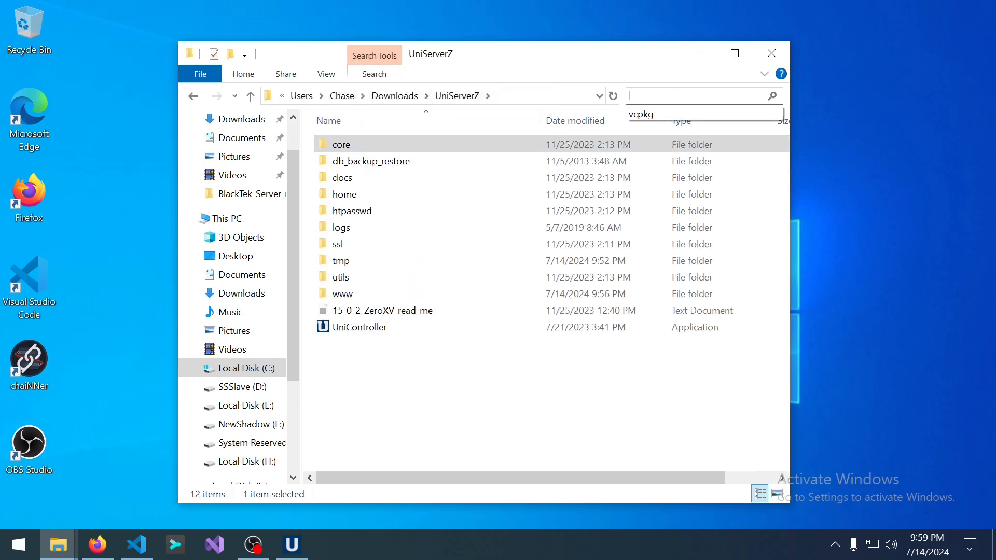
text(.ini)
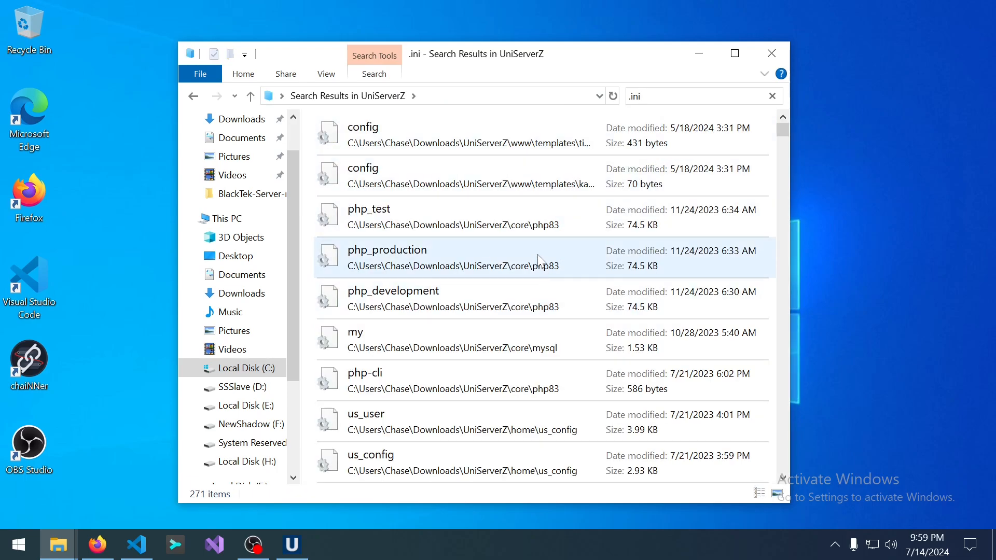
scroll(541, 289, down, 6)
scroll(542, 304, down, 3)
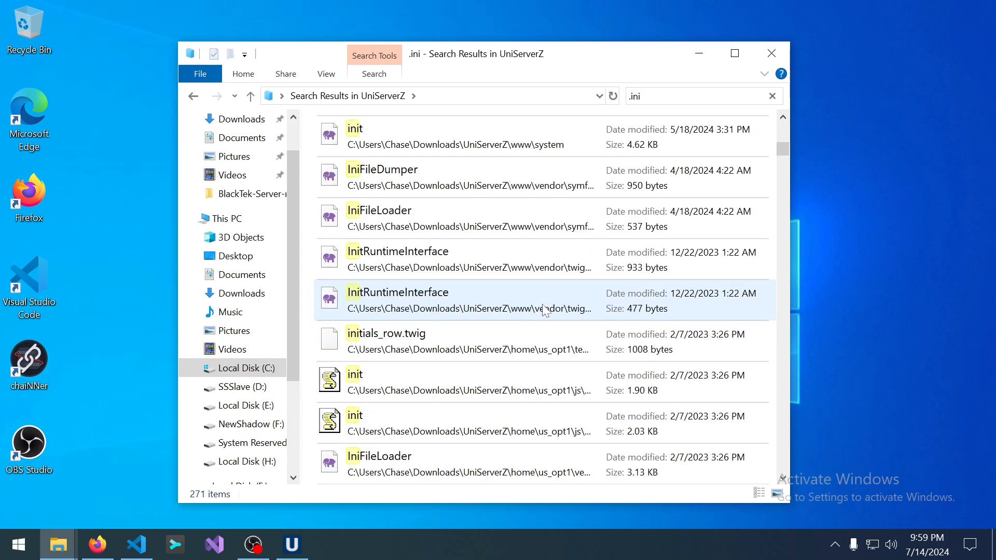
scroll(546, 311, down, 4)
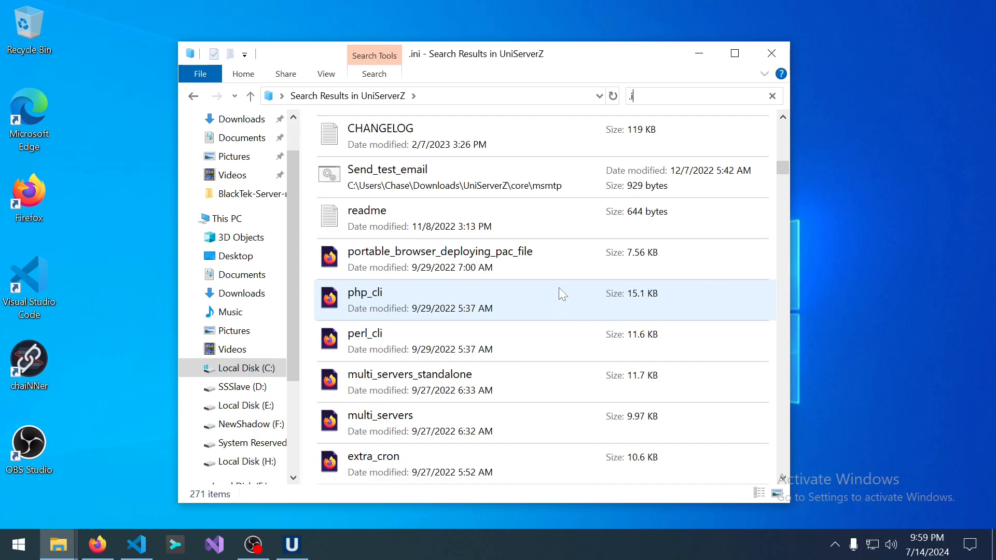
Narrow the search to php.ini, showing 13 results including core\php83's files.
key(BackSpace)
key(BackSpace)
text(php.)
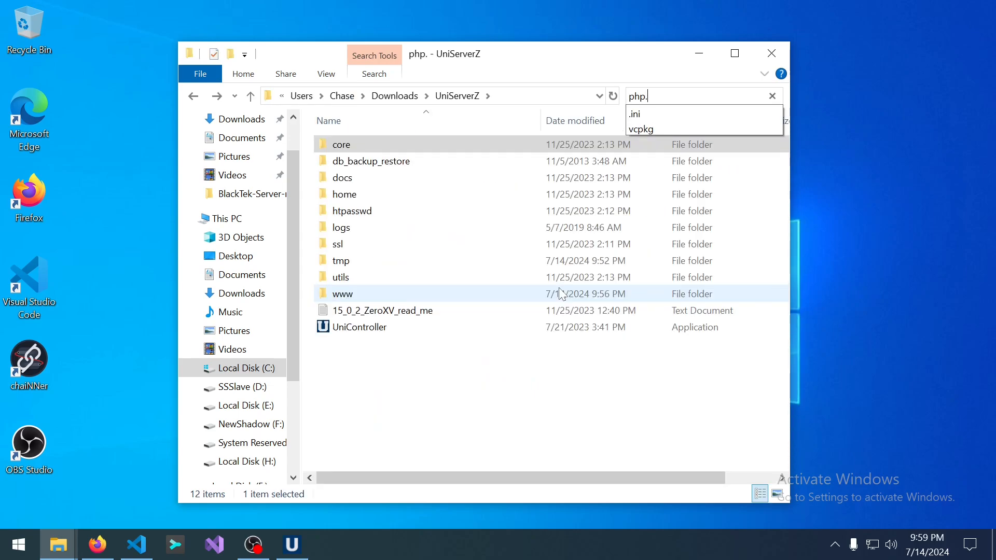
text(ini)
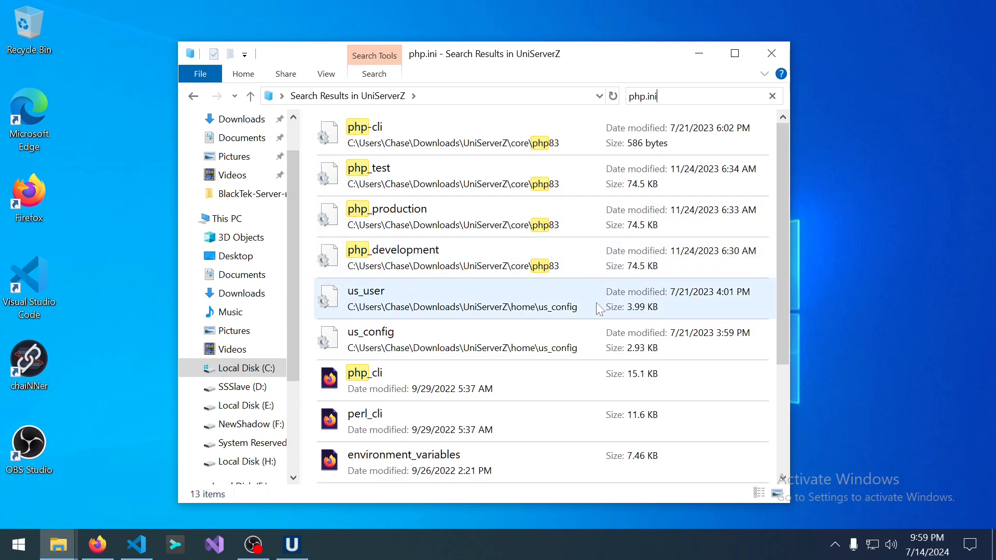
scroll(602, 311, down, 3)
scroll(608, 319, up, 3)
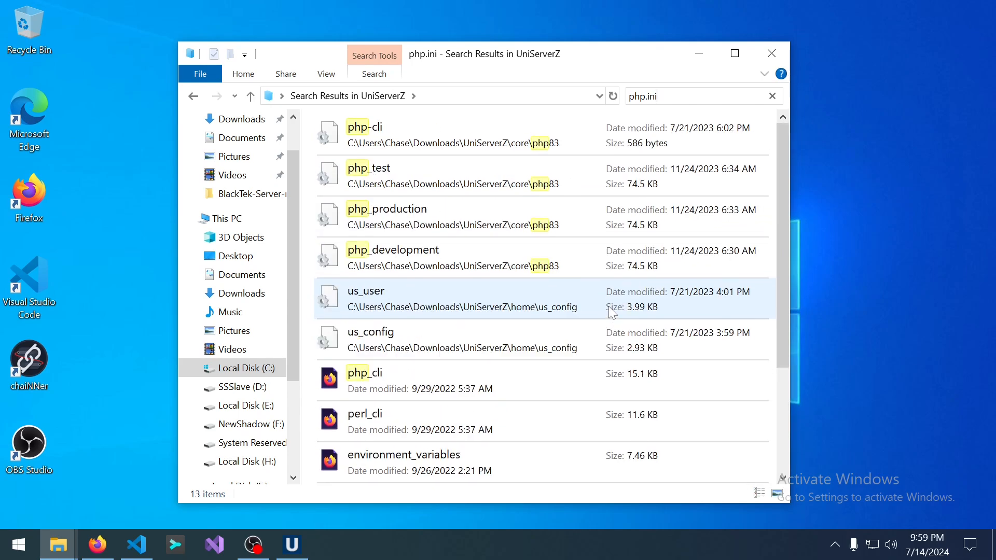
Scroll the OTLand thread to reply #6 with UniServer's PHP Modules Enable/Disable screenshot.
click(97, 545)
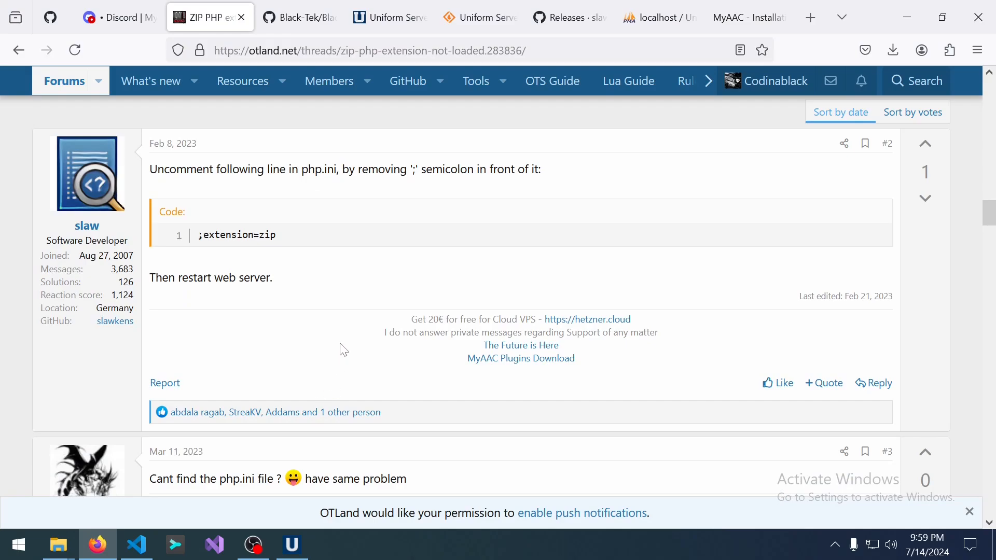
scroll(345, 351, up, 5)
scroll(396, 379, up, 15)
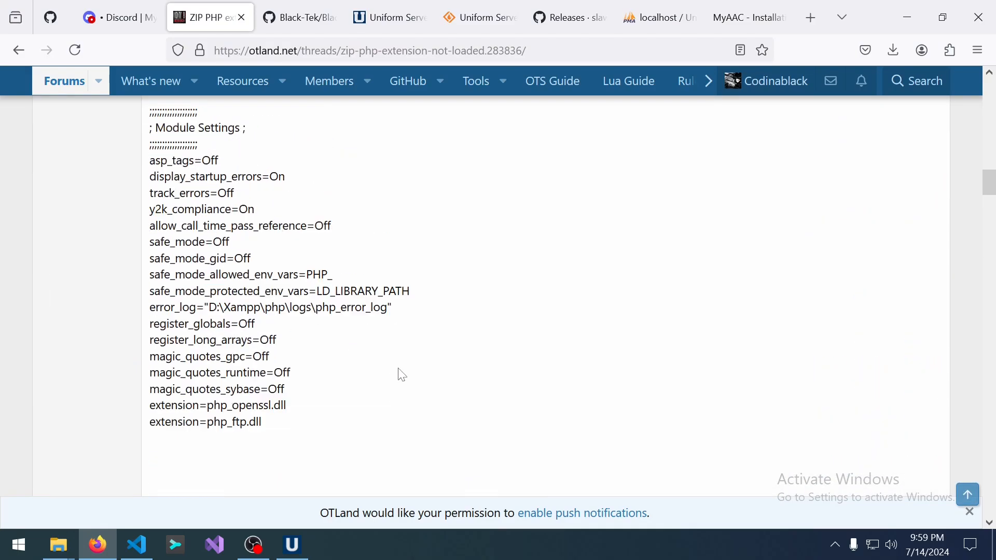
scroll(403, 374, up, 8)
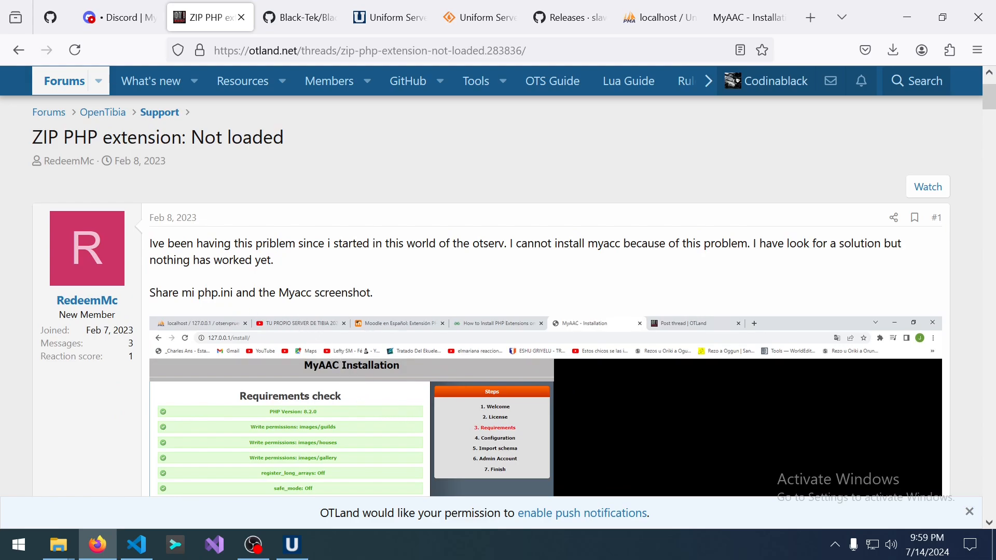
scroll(212, 308, down, 20)
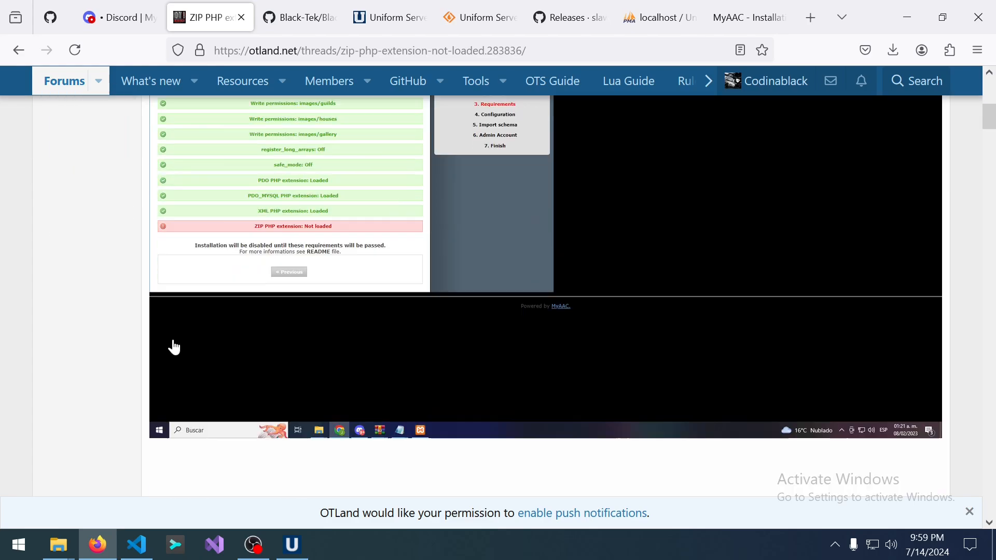
scroll(145, 347, down, 5)
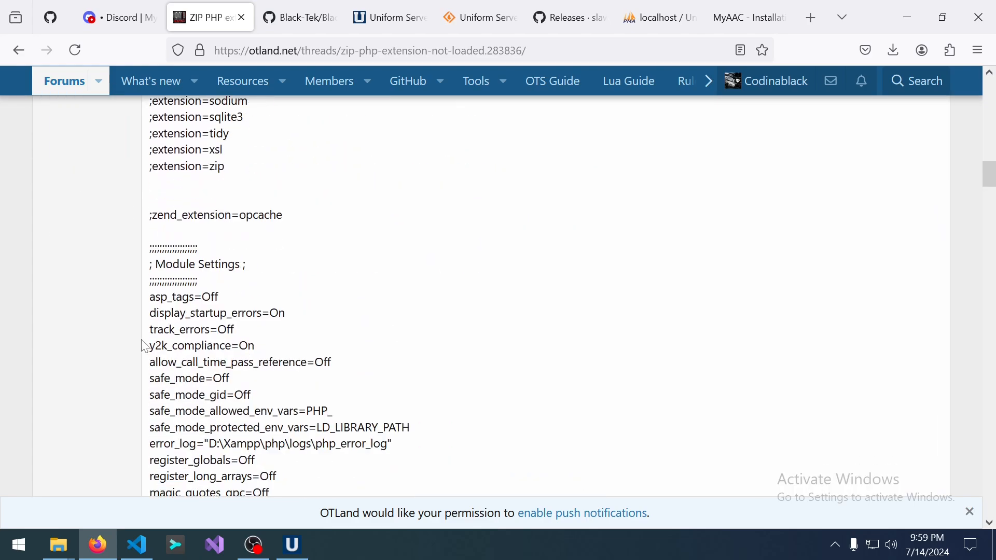
scroll(145, 346, up, 3)
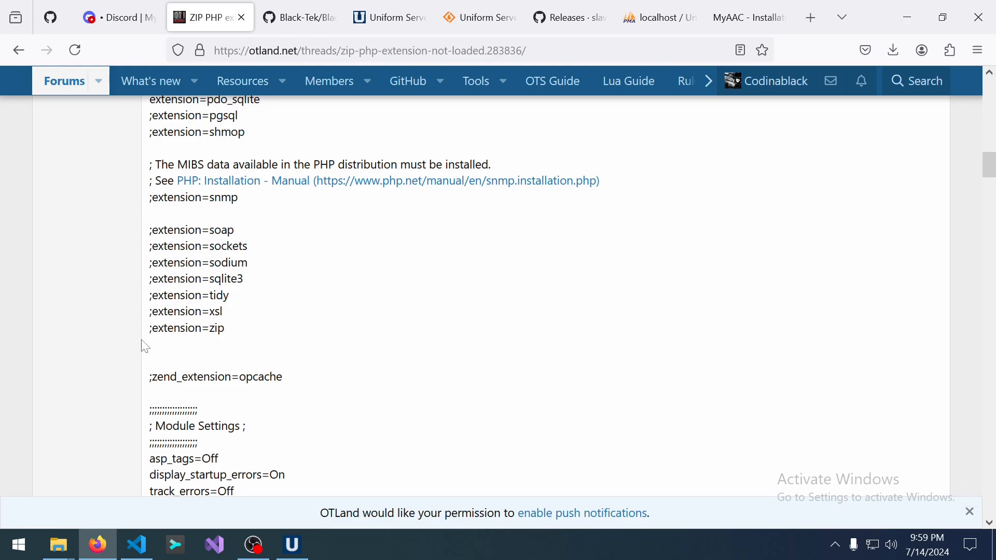
scroll(145, 346, down, 12)
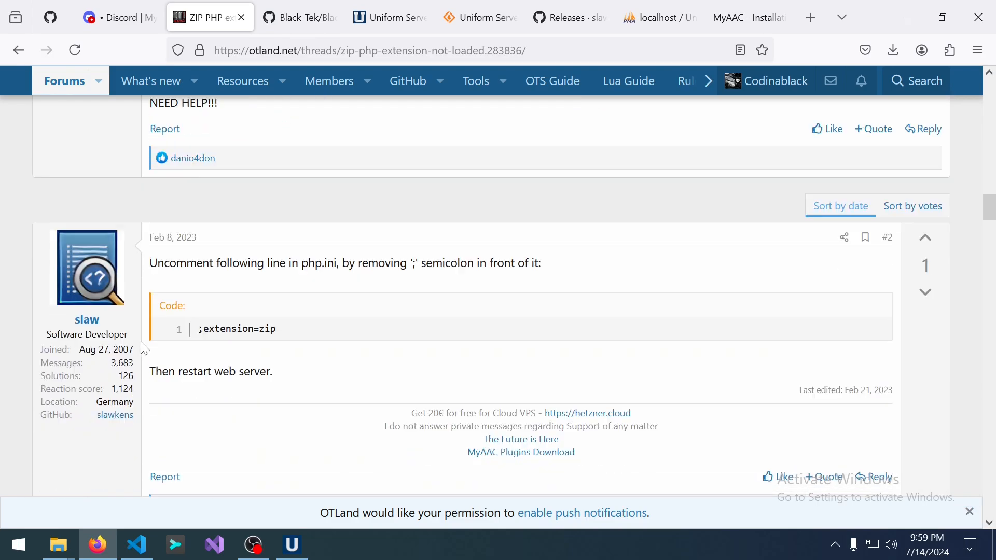
scroll(146, 349, down, 8)
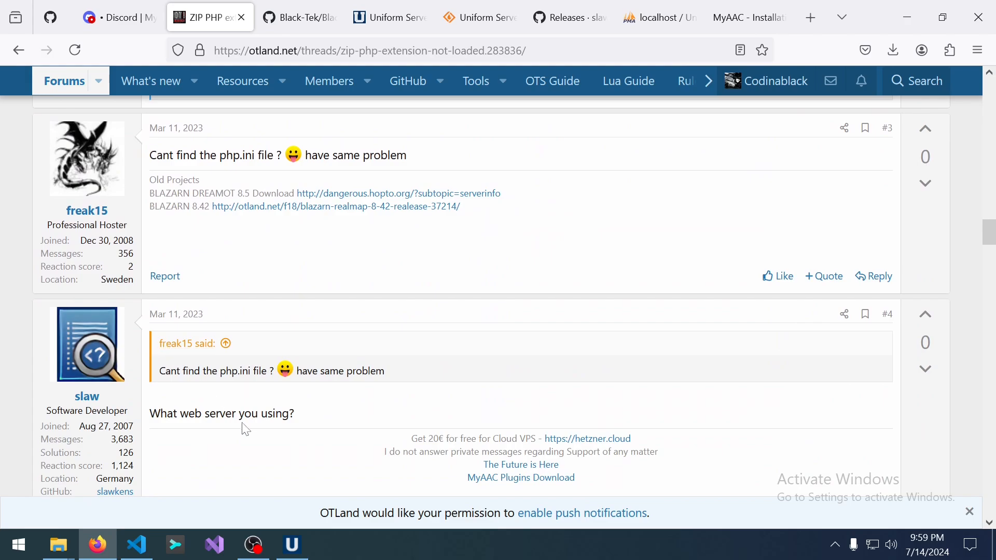
scroll(246, 435, down, 3)
scroll(289, 411, down, 6)
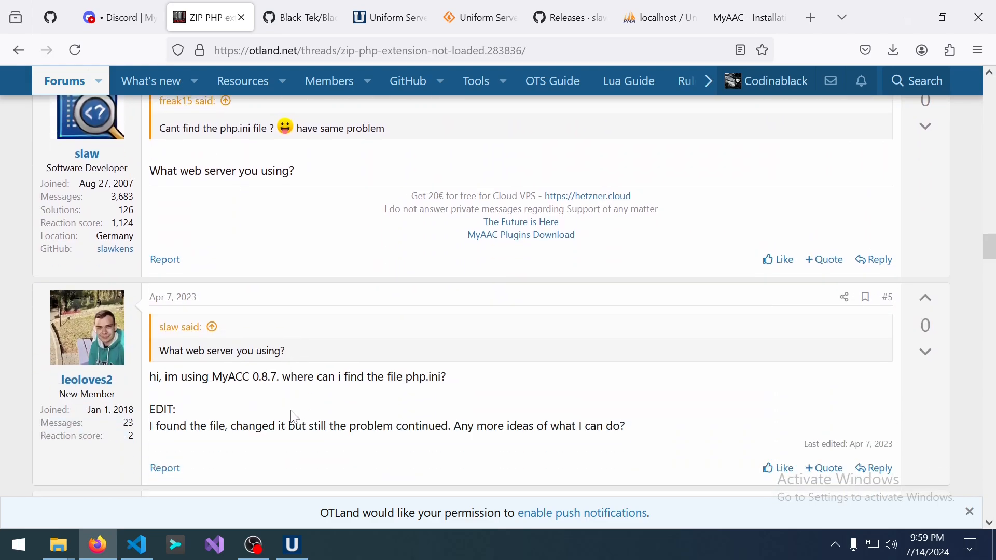
scroll(287, 424, down, 7)
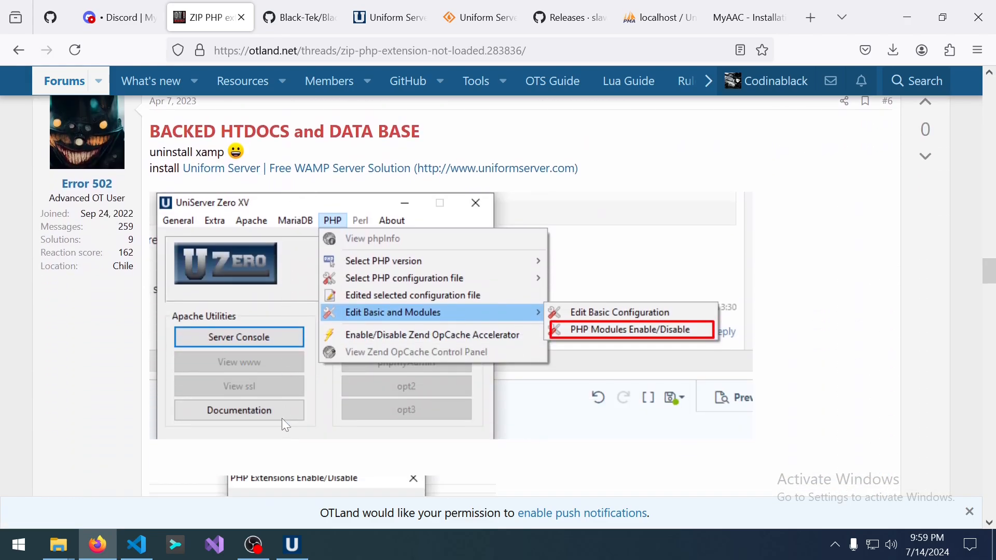
scroll(286, 424, up, 3)
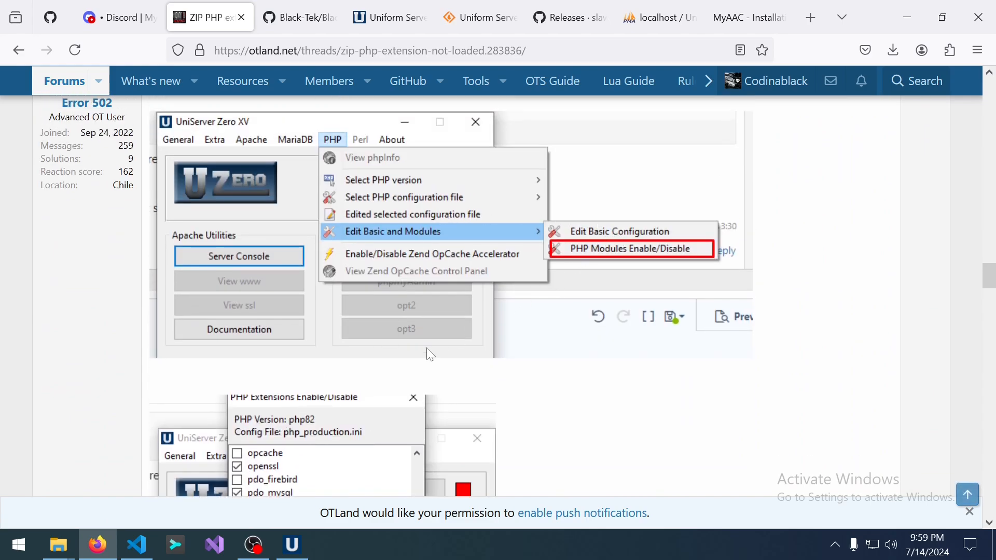
scroll(145, 246, up, 3)
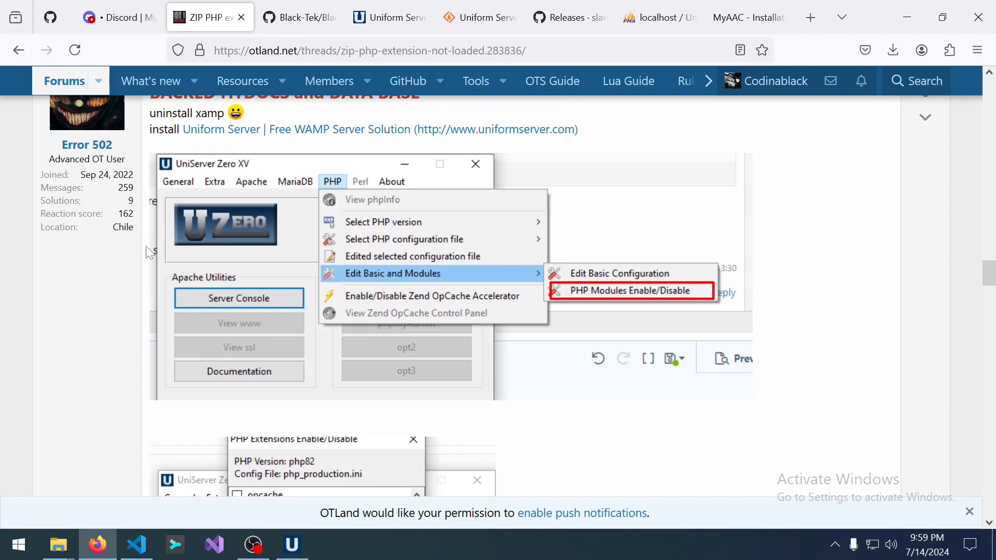
mouse_move(79, 300)
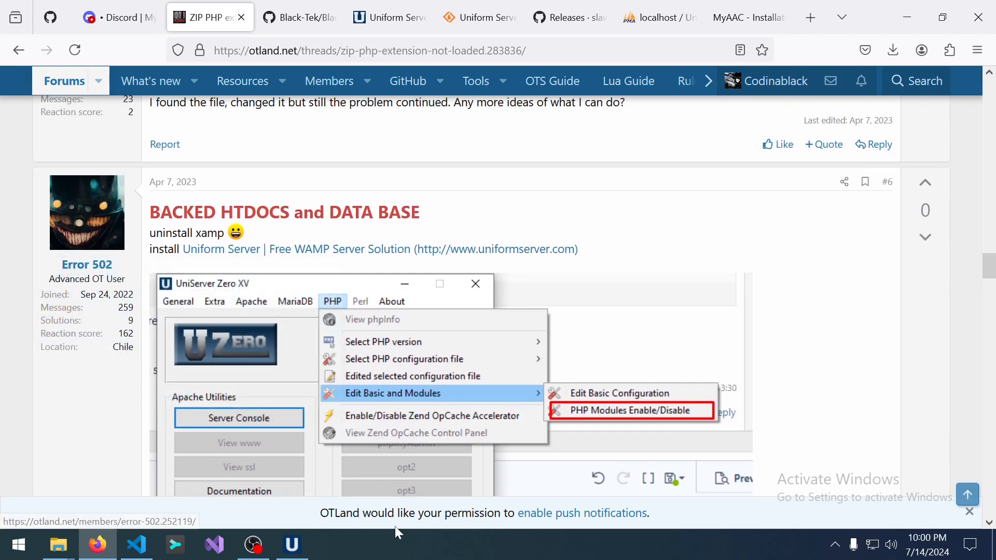
Stop Apache and MySQL in UniServer Zero XV and open MySQL's my.ini in Notepad.
click(306, 553)
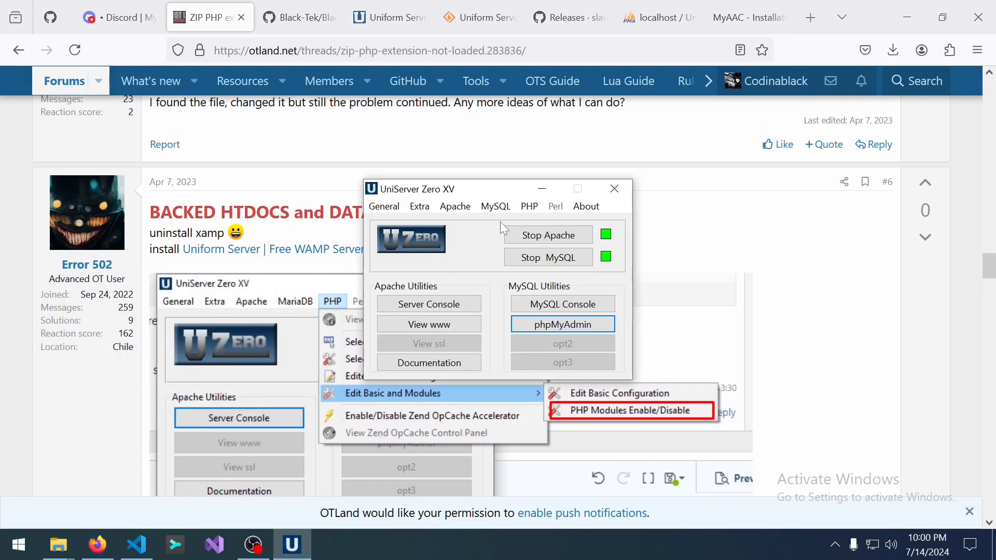
drag(522, 191, 761, 147)
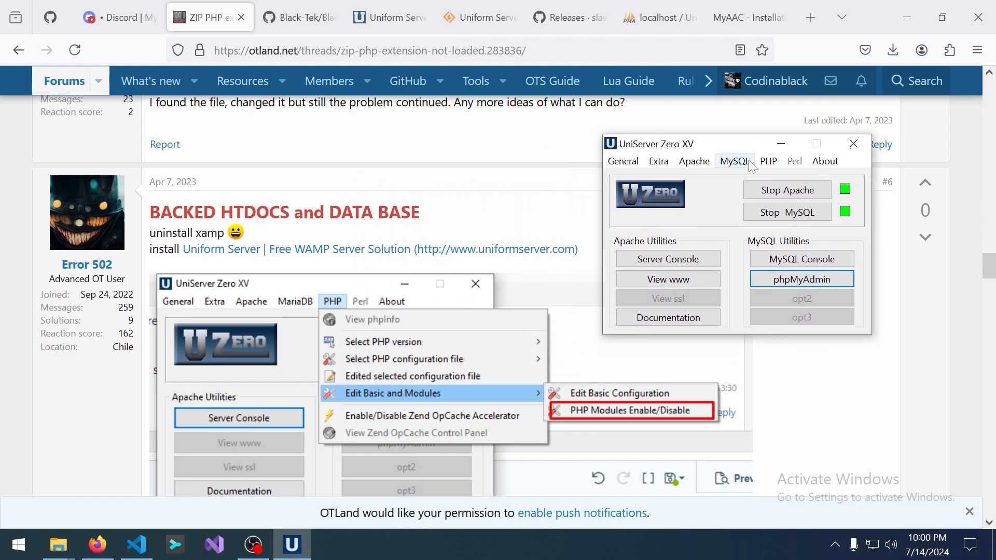
click(769, 163)
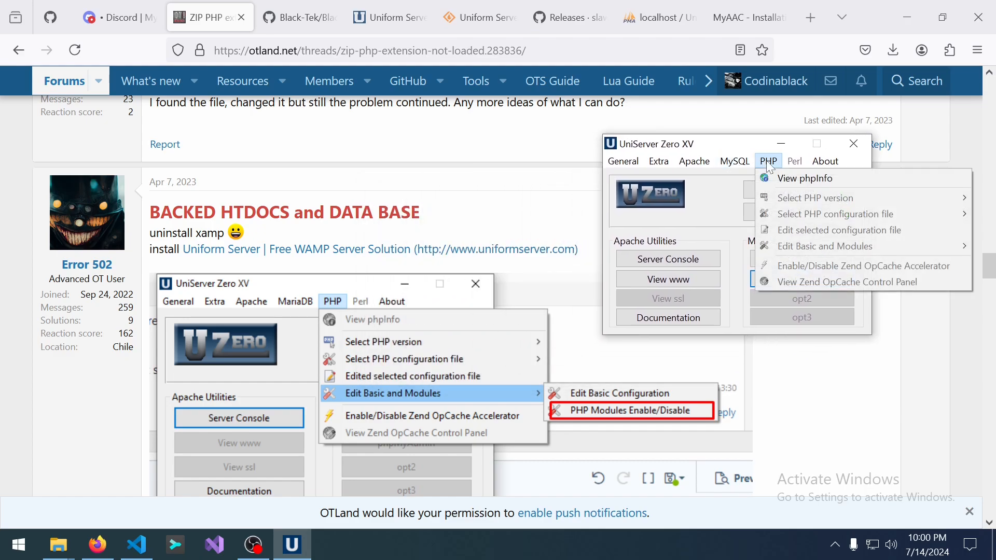
click(699, 238)
click(783, 191)
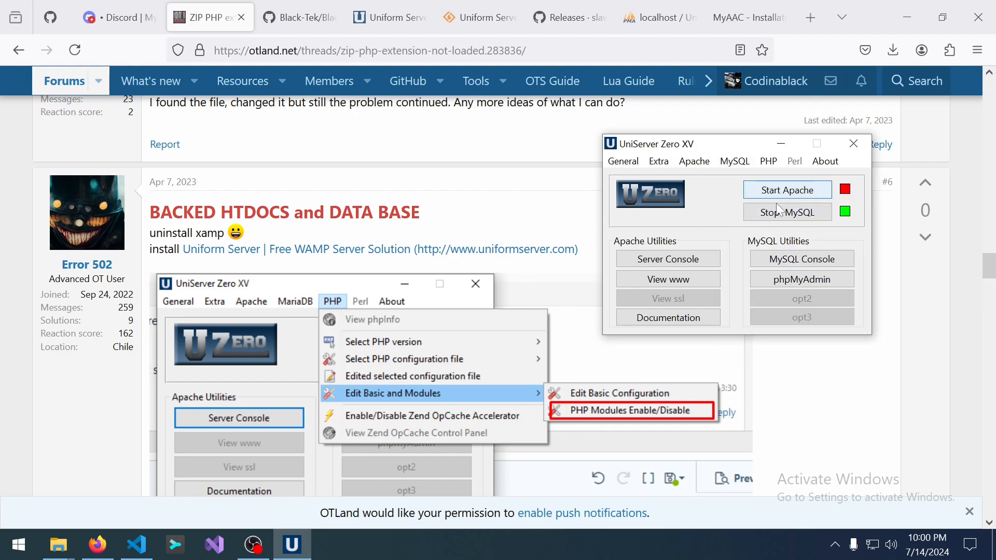
click(784, 214)
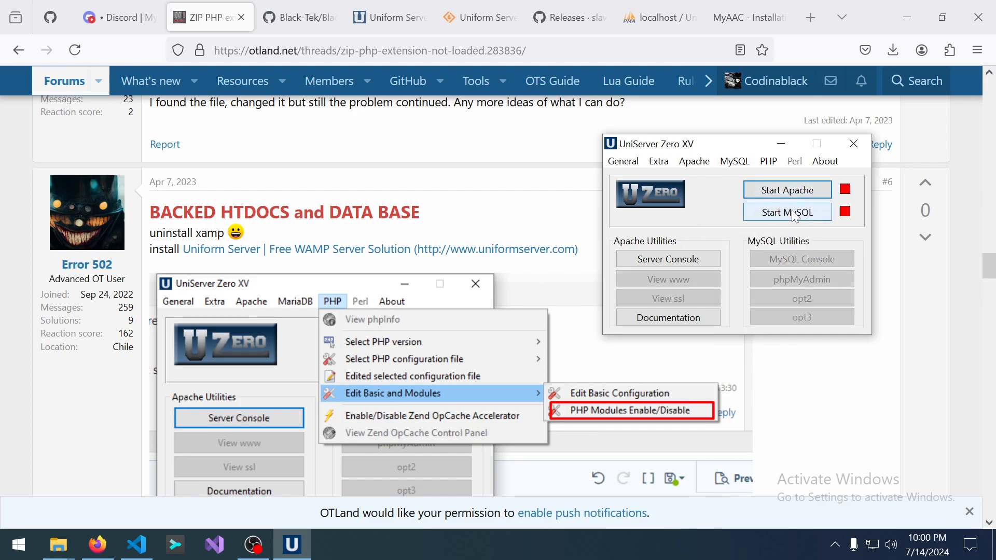
click(735, 163)
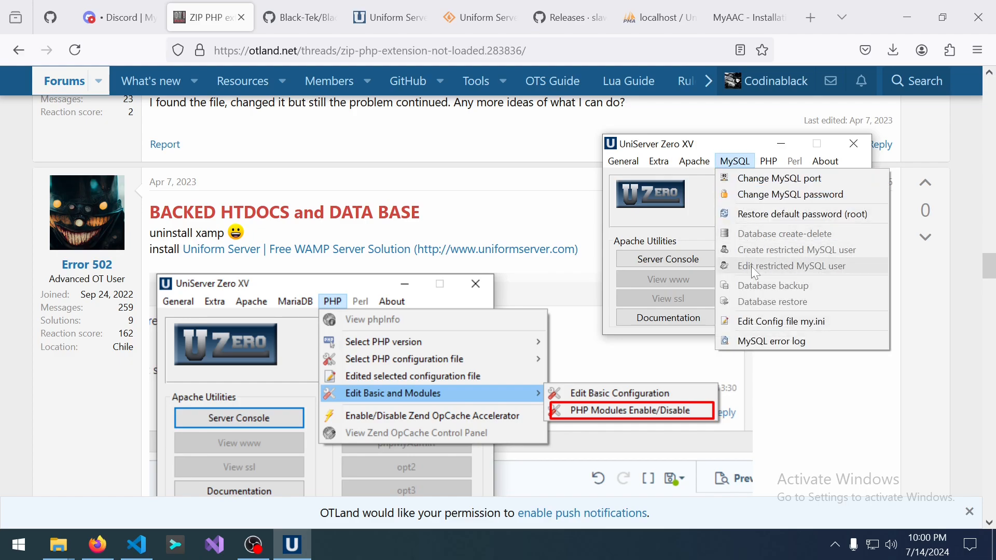
click(771, 322)
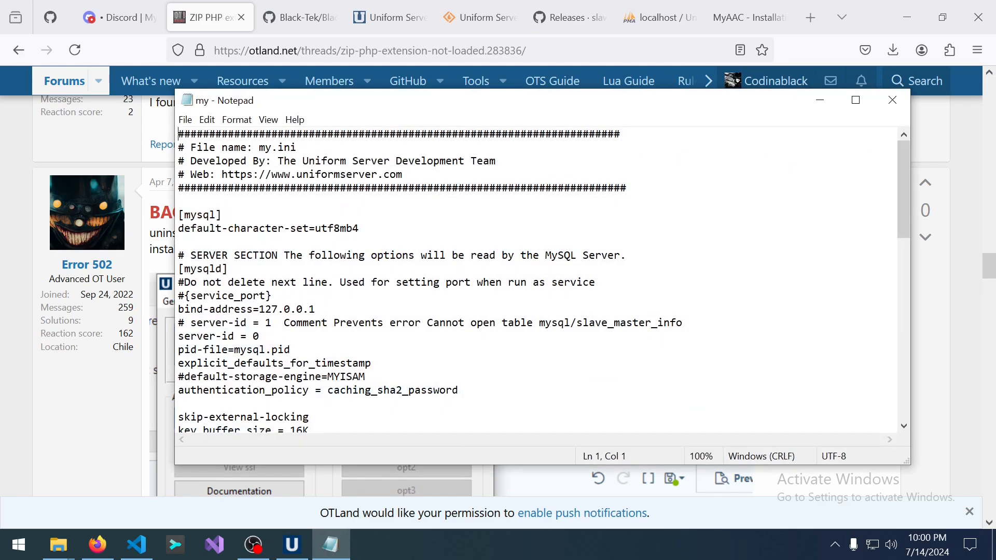
drag(517, 107, 655, 115)
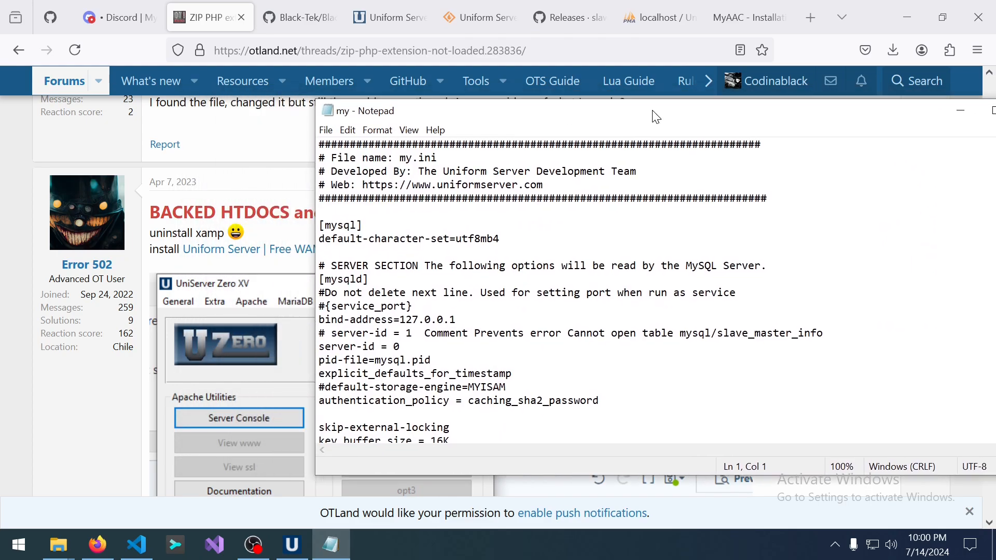
scroll(654, 260, down, 7)
scroll(655, 286, down, 8)
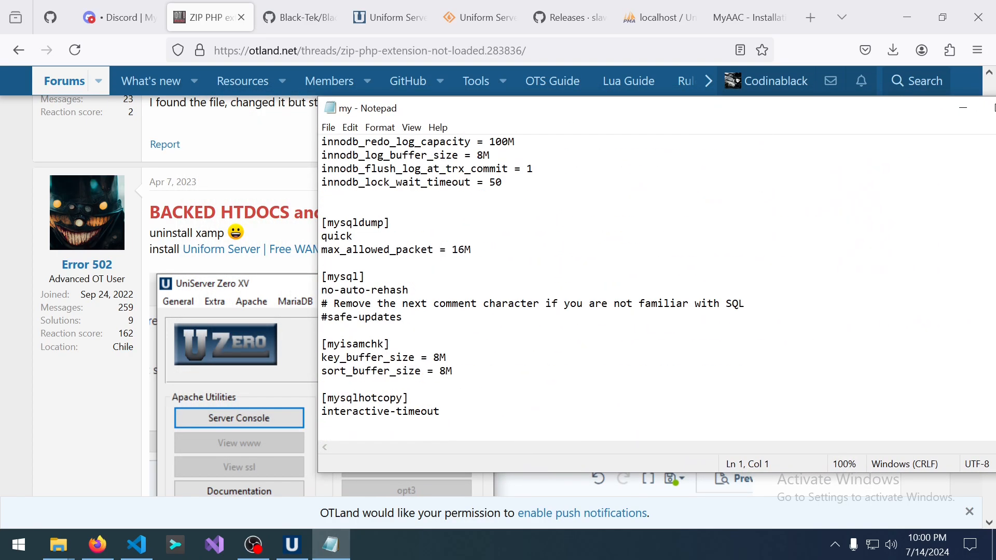
scroll(655, 285, up, 10)
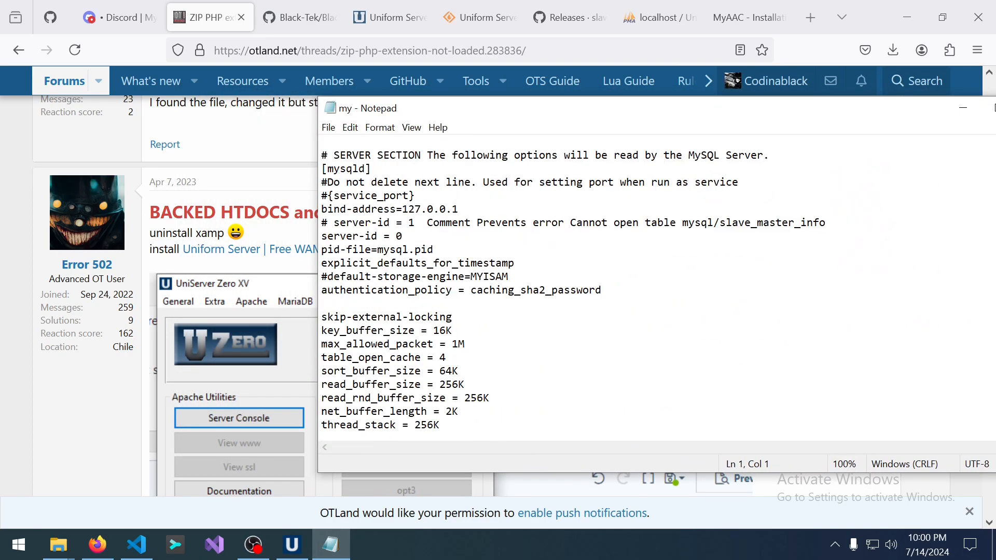
scroll(655, 285, up, 1)
scroll(655, 286, up, 2)
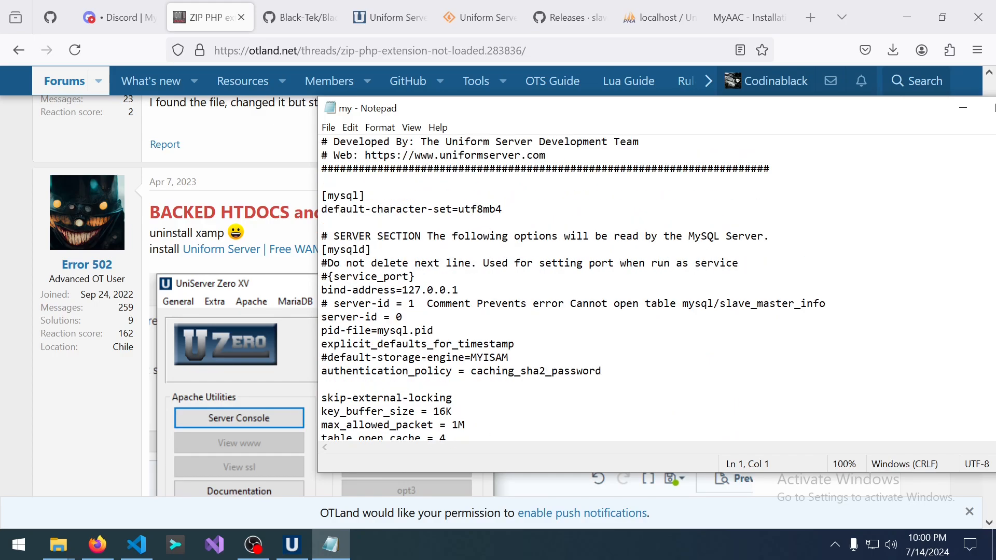
scroll(654, 286, down, 14)
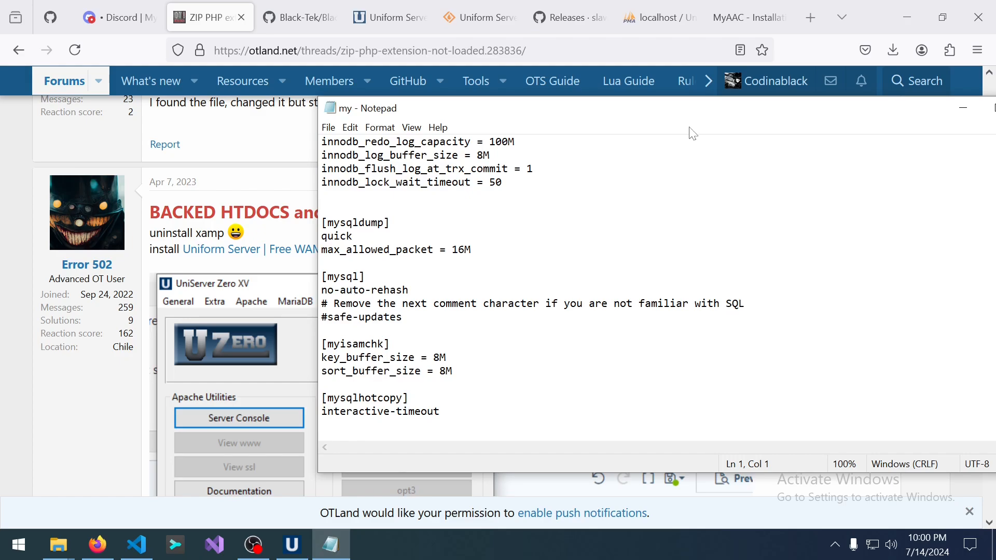
Close my.ini and tick zip in the PHP Modules Enable/Disable list.
drag(731, 117, 542, 176)
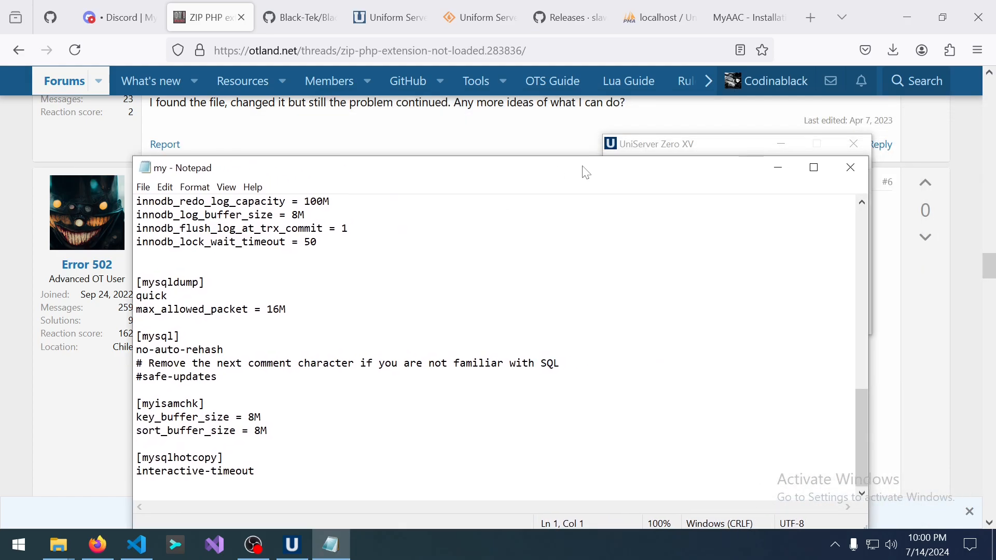
click(851, 166)
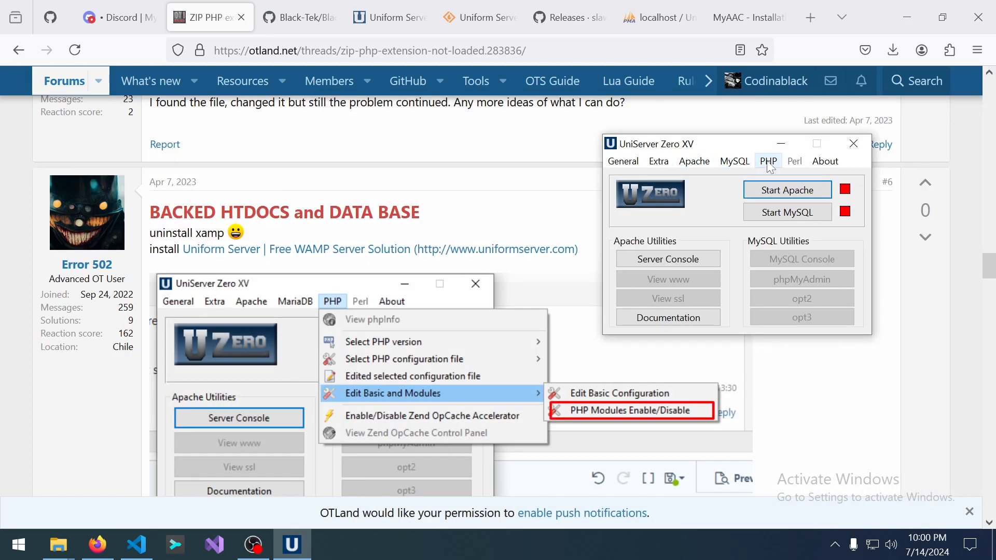
click(768, 162)
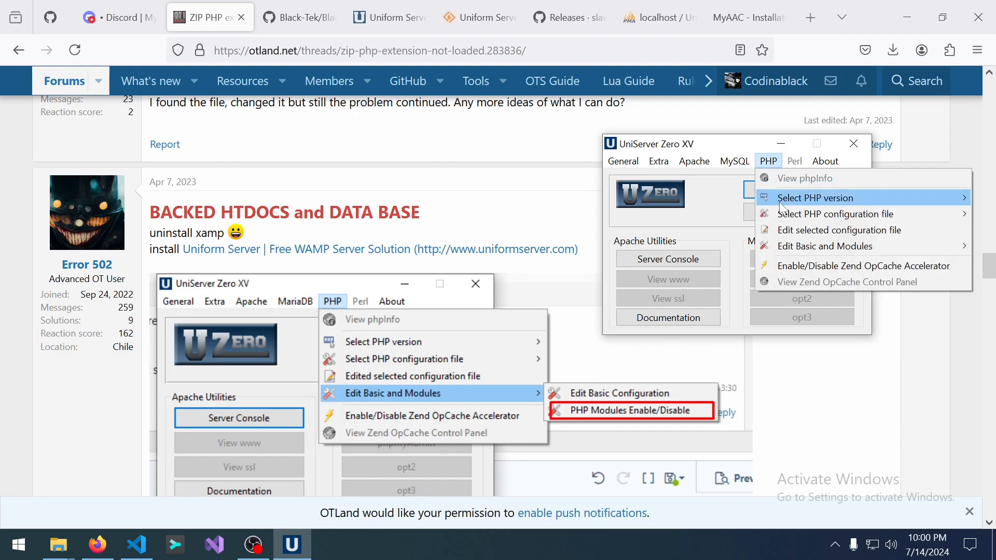
mouse_move(818, 249)
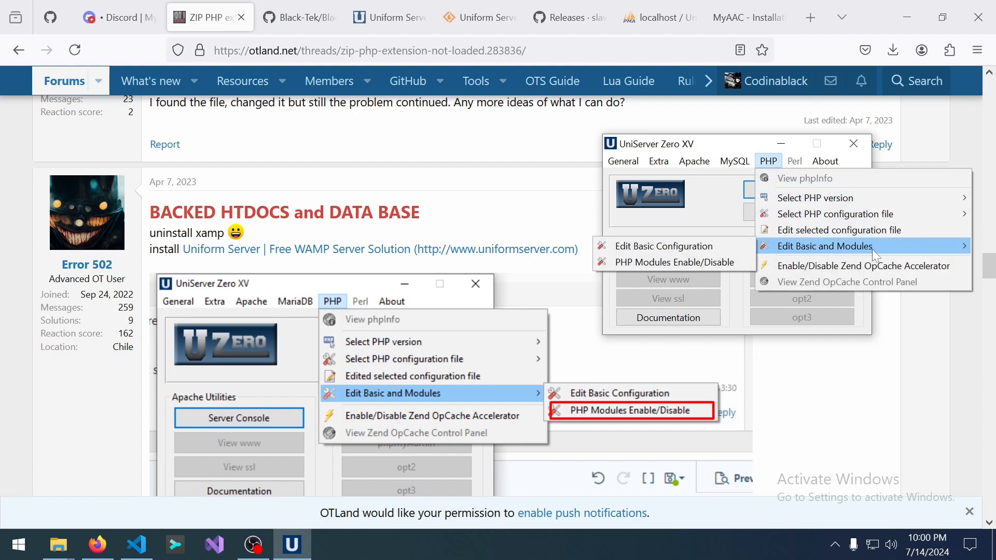
click(693, 262)
scroll(692, 321, down, 3)
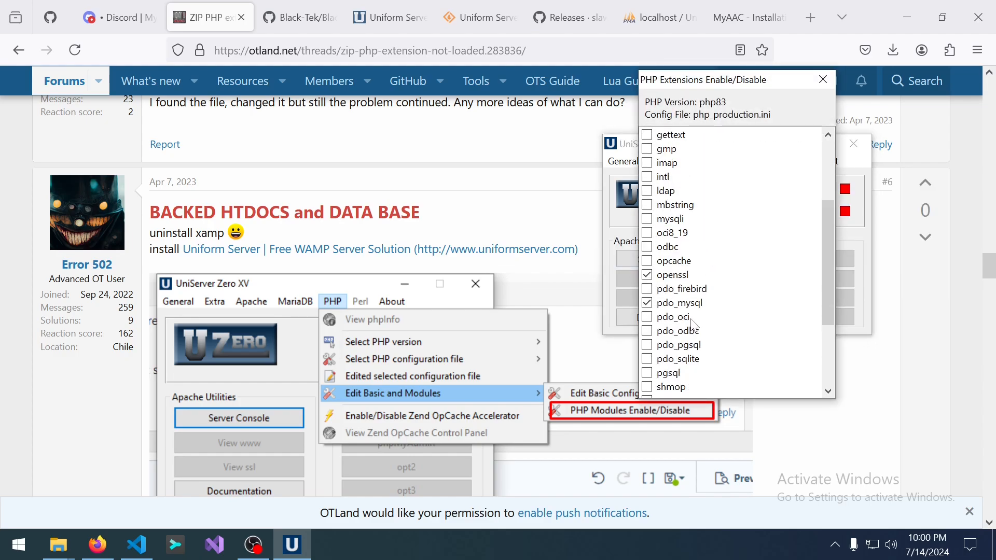
scroll(701, 333, down, 3)
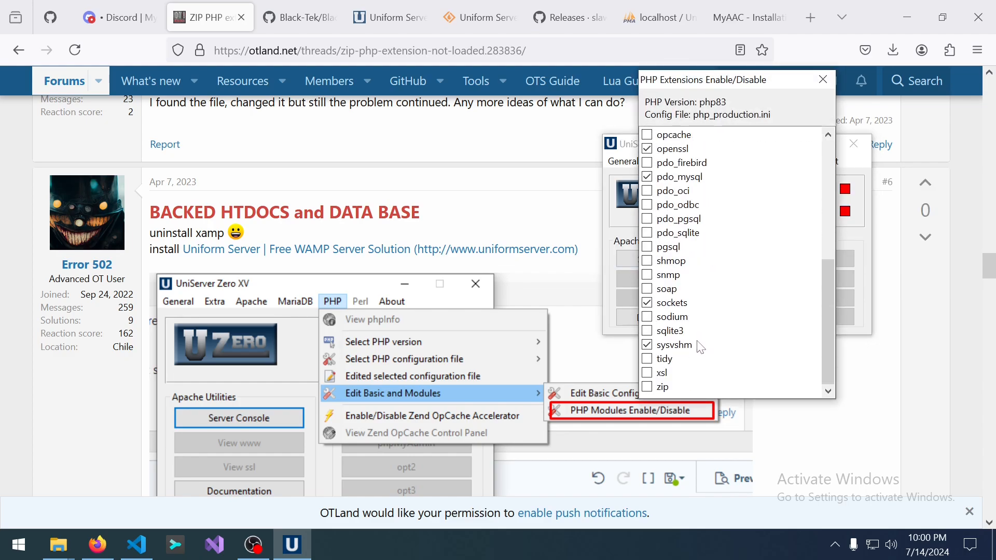
click(657, 393)
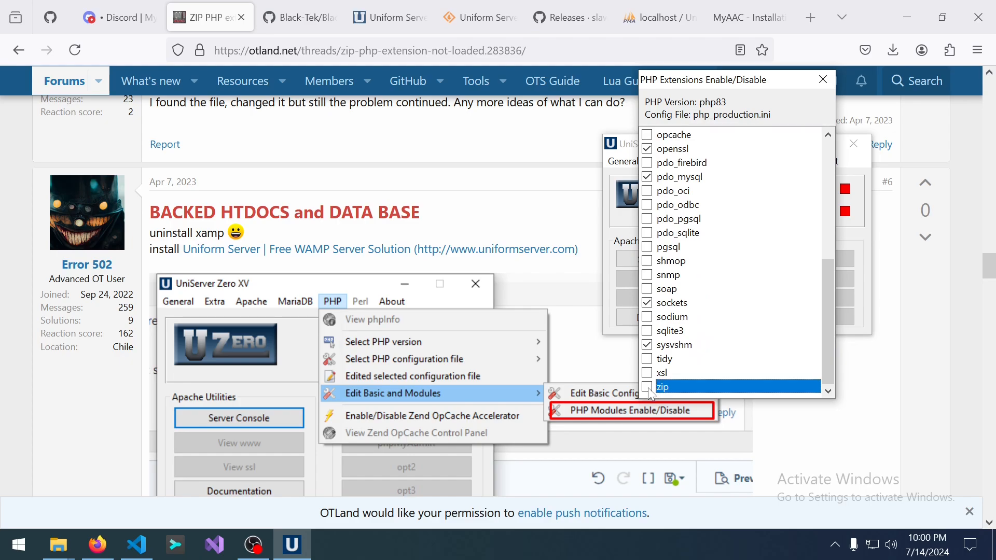
click(649, 389)
Check the MyAAC installer and OTLand thread, then bring the PHP extensions list back up.
click(736, 13)
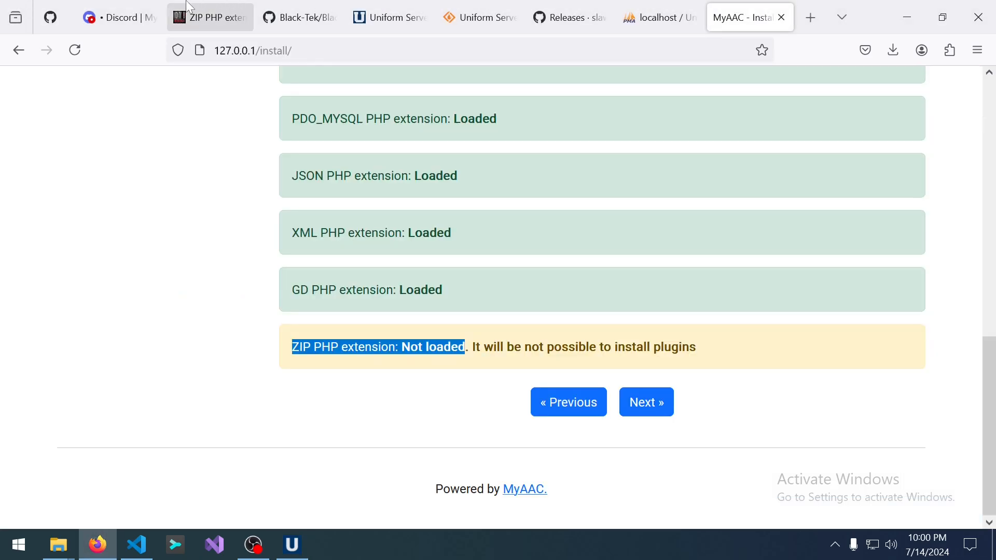
click(211, 17)
click(293, 545)
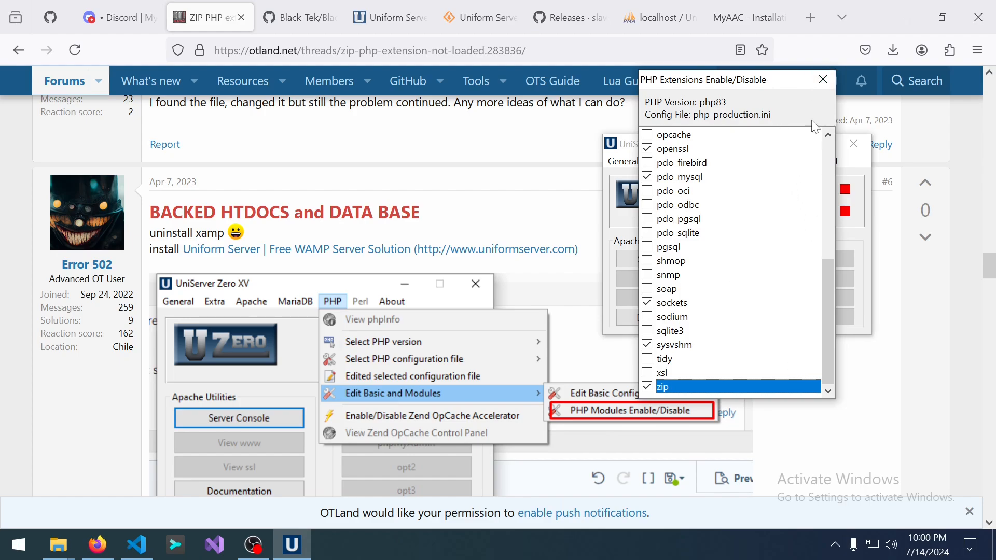
Restart Apache and reload the MyAAC installer to confirm the ZIP PHP extension shows Loaded.
click(826, 80)
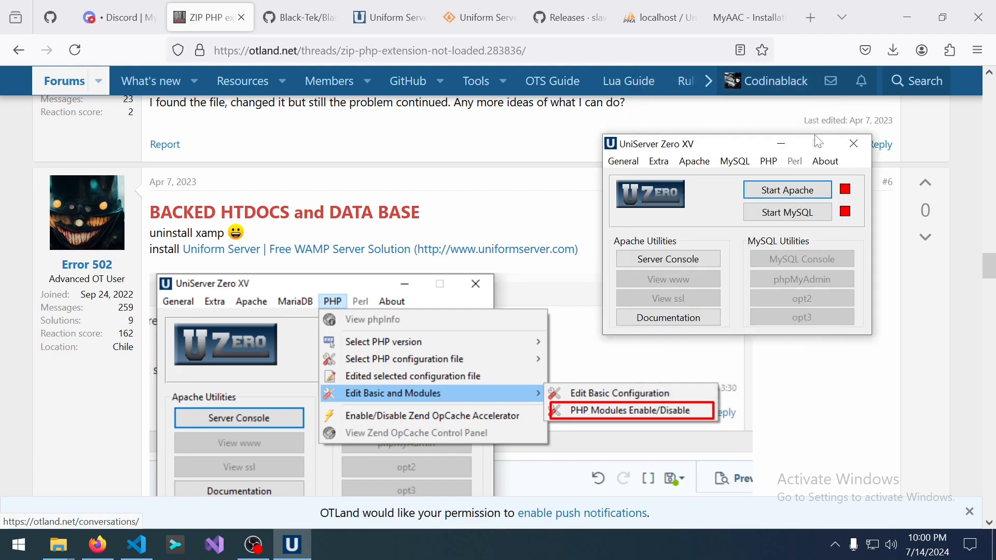
click(808, 185)
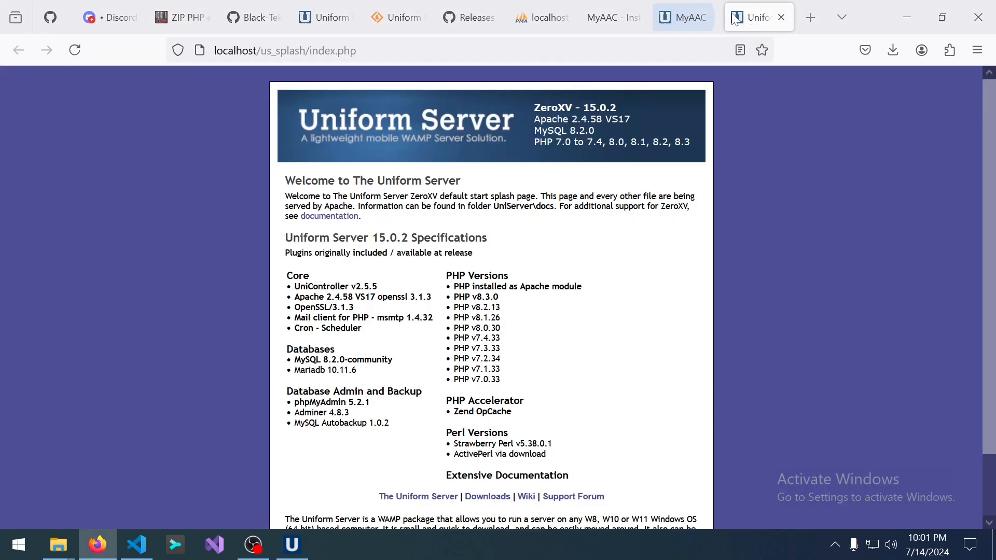
click(612, 15)
scroll(89, 306, up, 10)
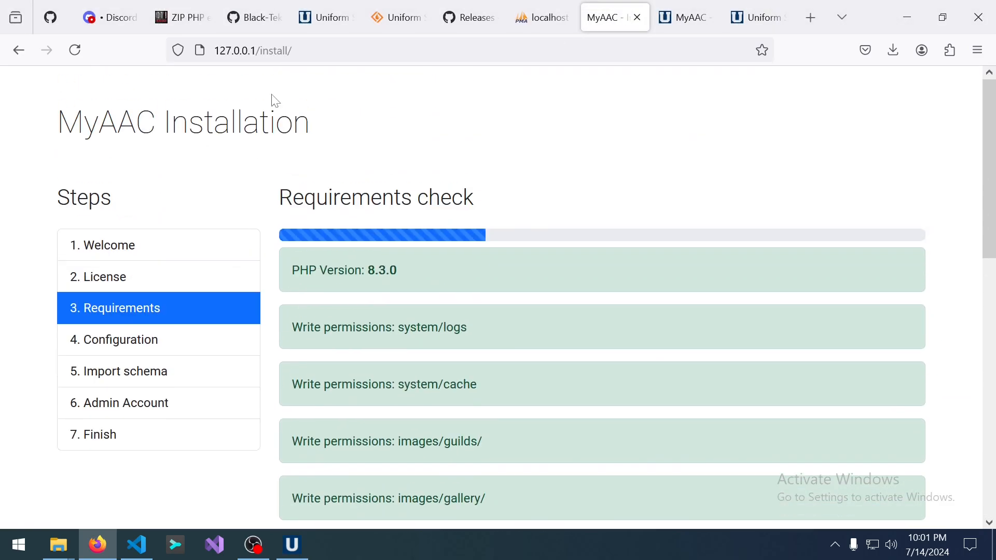
click(253, 50)
key(Return)
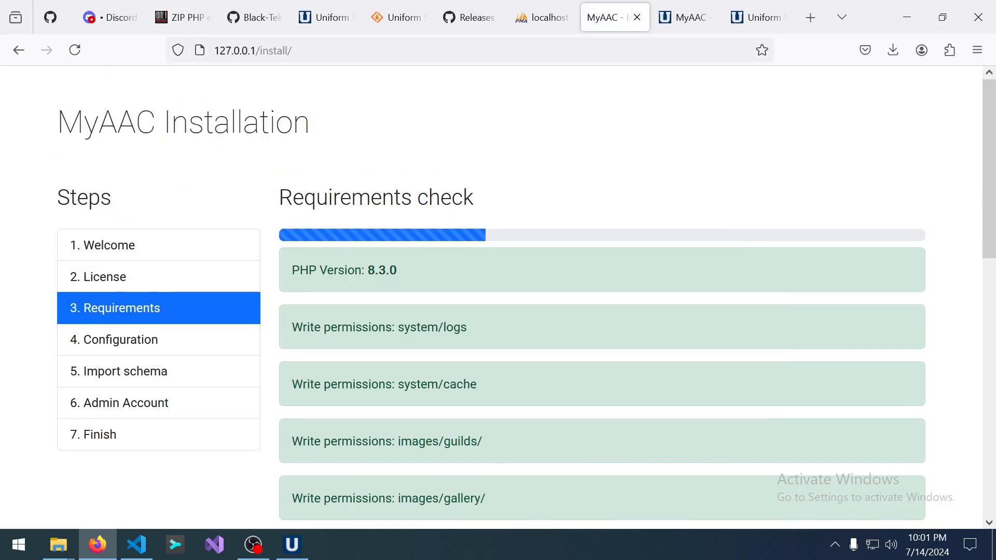
scroll(469, 205, down, 10)
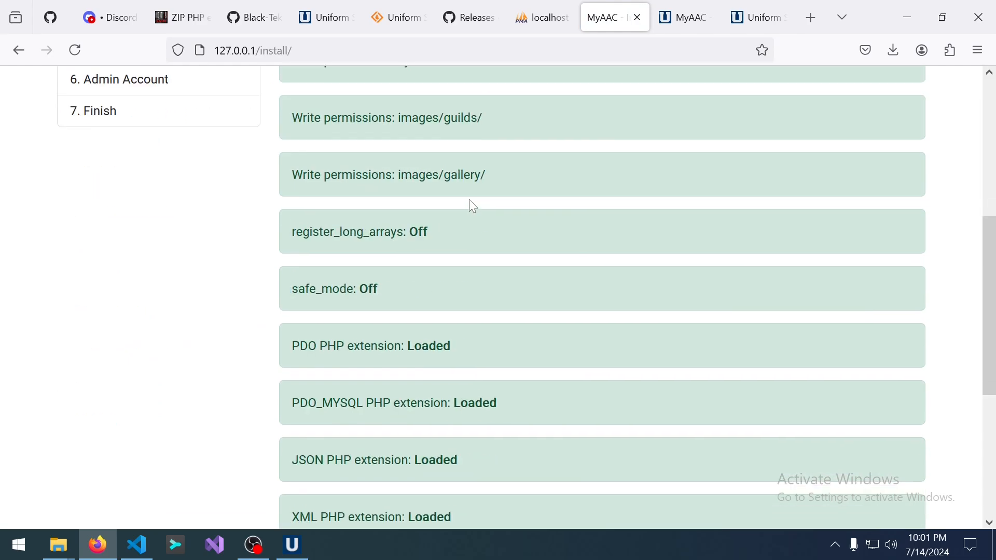
drag(289, 347, 469, 329)
click(469, 329)
Continue to Basic configuration and review the Server path hint before filling the field.
click(644, 402)
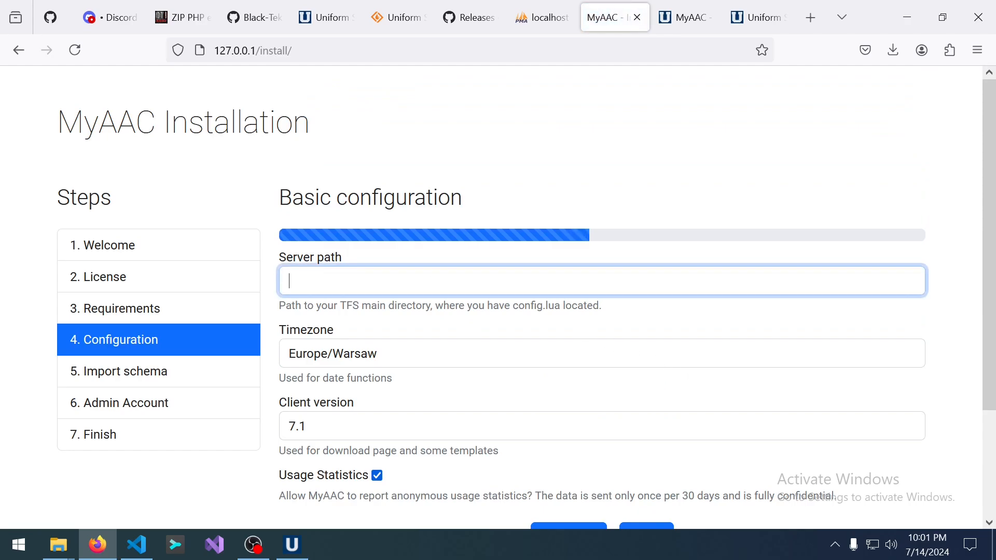
drag(279, 306, 634, 313)
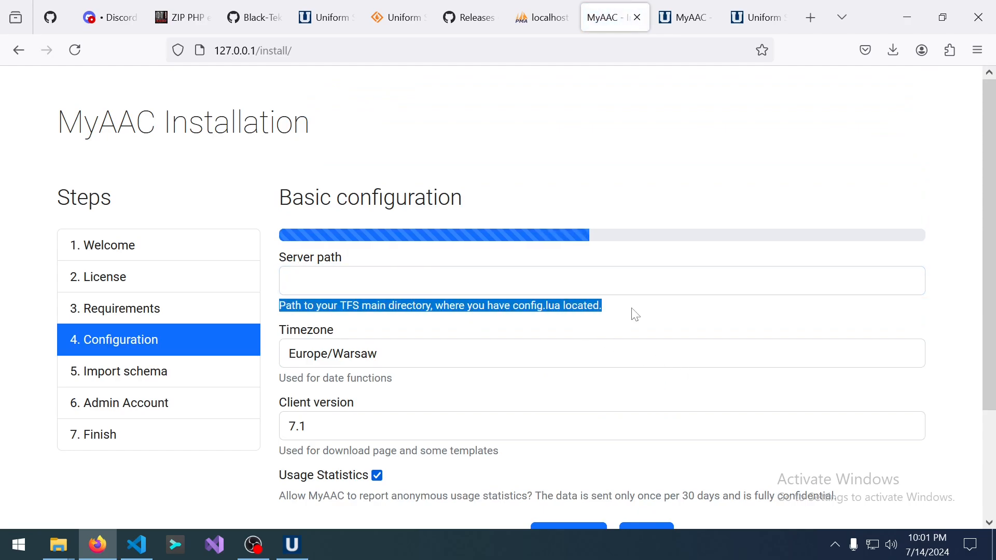
click(634, 313)
drag(340, 305, 360, 306)
click(363, 282)
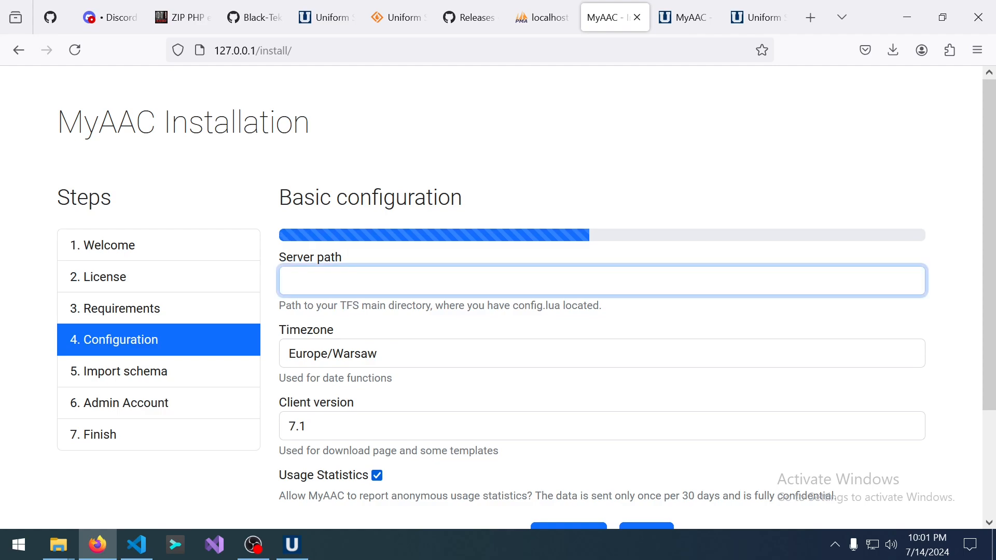
Copy the BlackTek-Server-master folder path from Explorer and paste it into Server path.
click(58, 545)
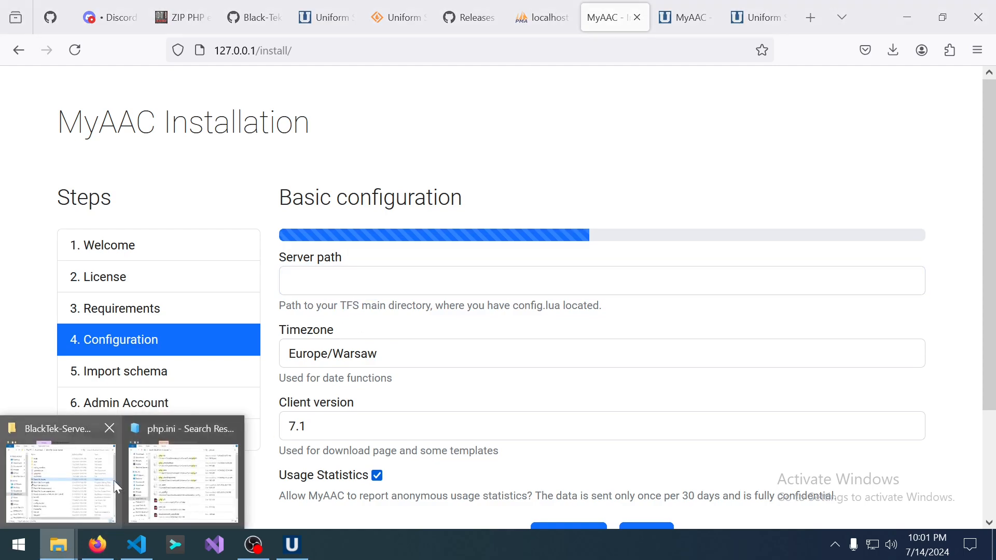
click(76, 431)
click(643, 56)
key(ctrl+c)
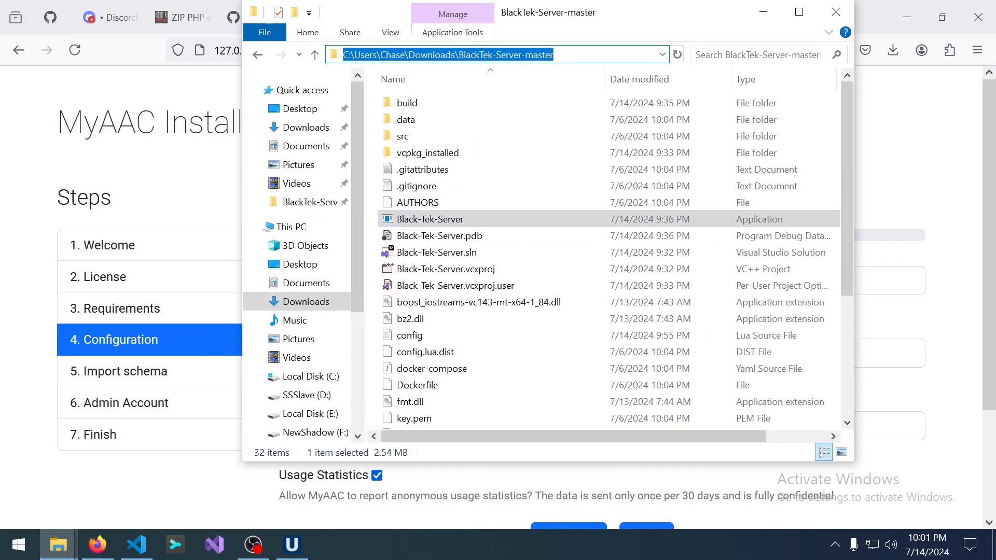
right_click(520, 57)
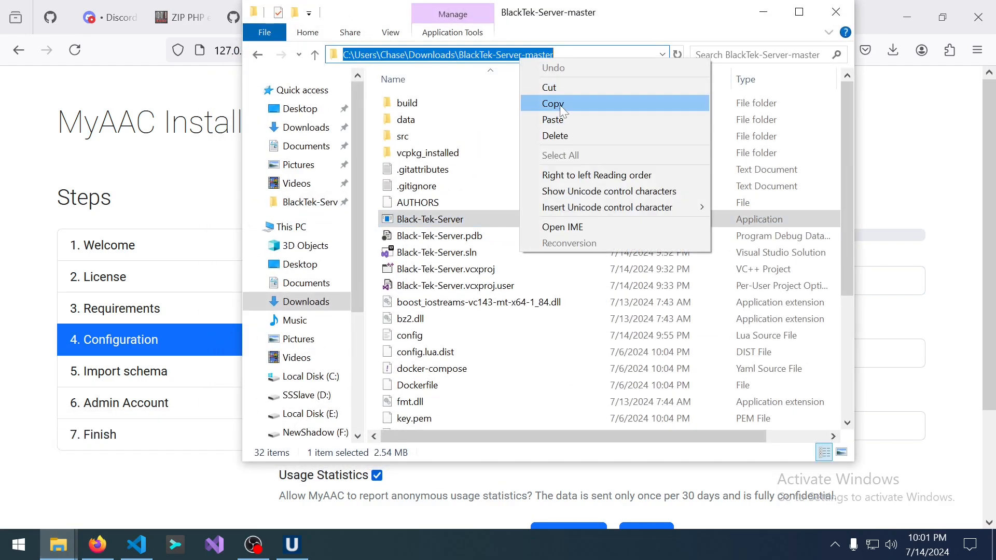
click(554, 104)
click(4, 446)
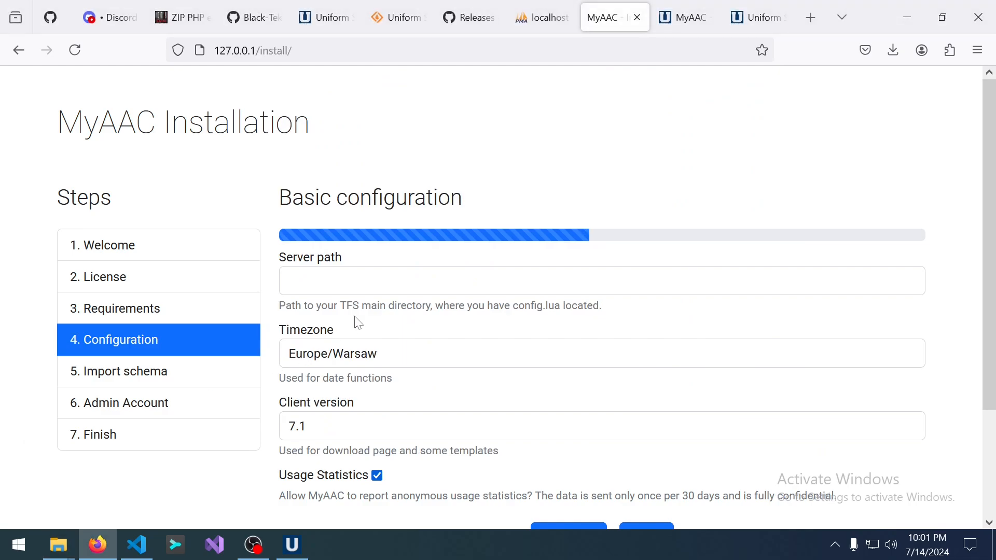
click(376, 284)
right_click(377, 286)
click(449, 125)
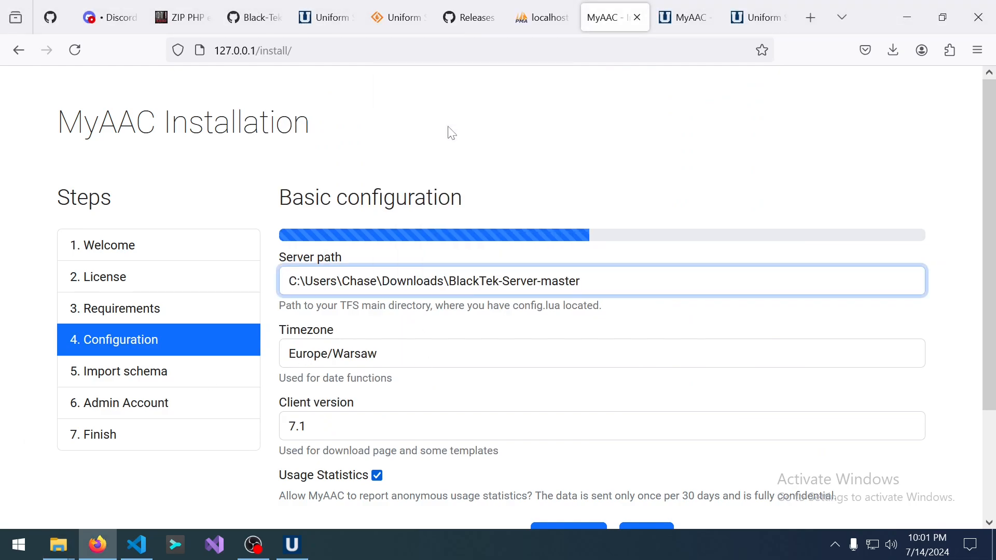
Set the timezone to America/Detroit.
click(388, 354)
scroll(401, 300, down, 20)
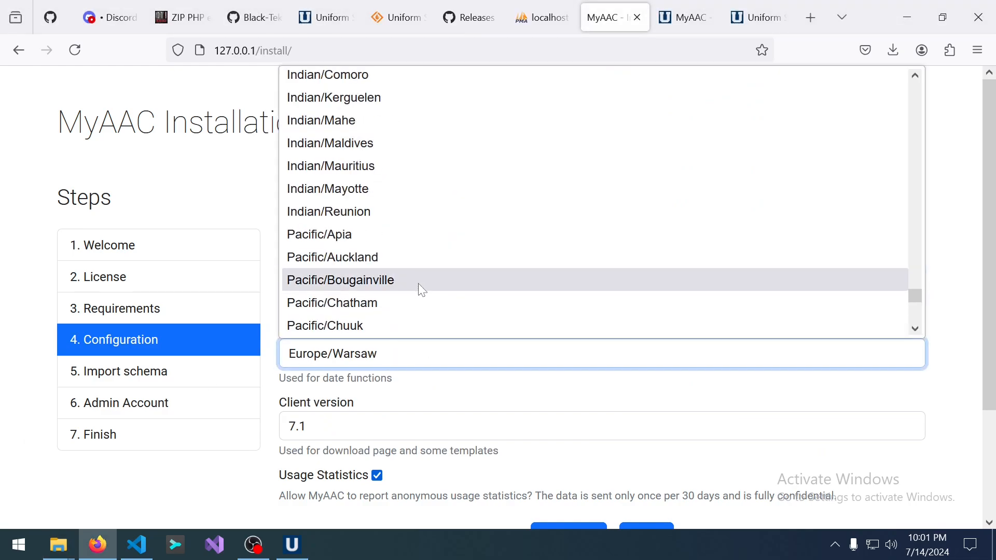
scroll(428, 301, up, 8)
scroll(428, 301, up, 20)
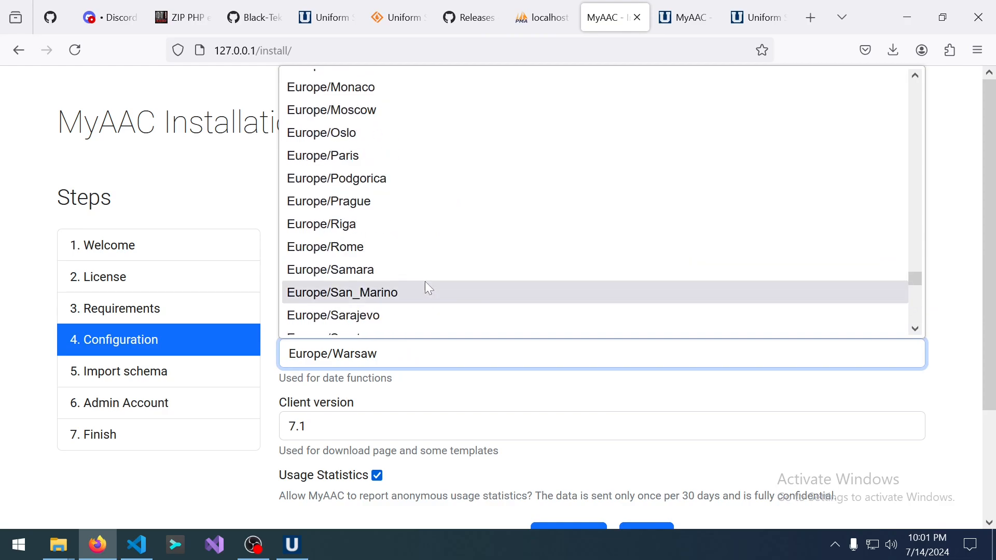
scroll(428, 285, up, 20)
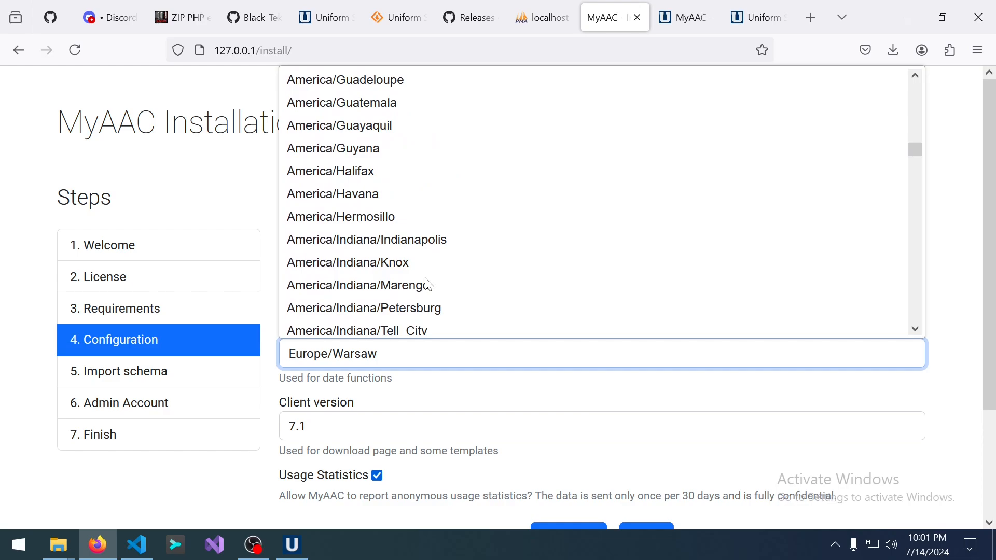
scroll(429, 285, up, 7)
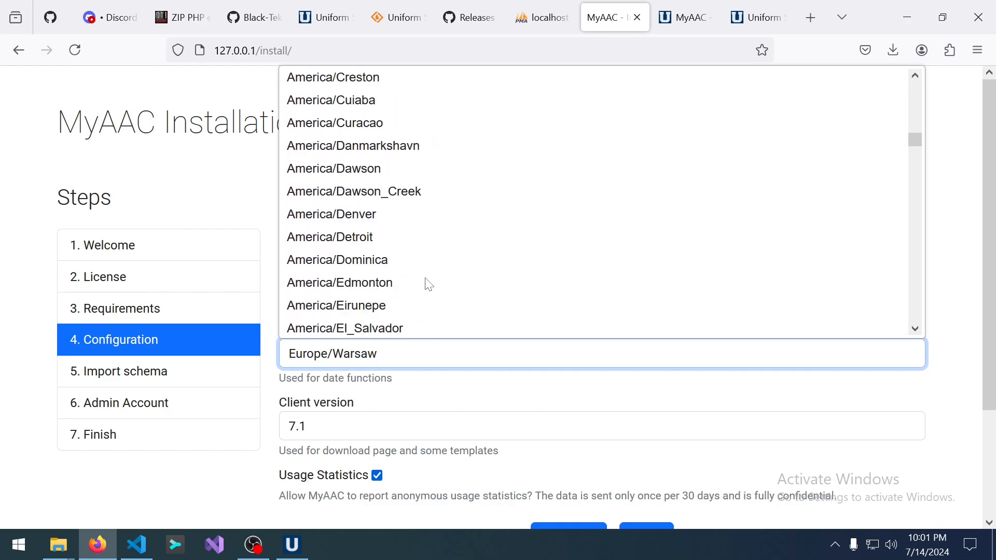
click(366, 242)
click(427, 394)
Choose client version 10.98, untick usage statistics, and submit the basic configuration.
scroll(427, 394, down, 3)
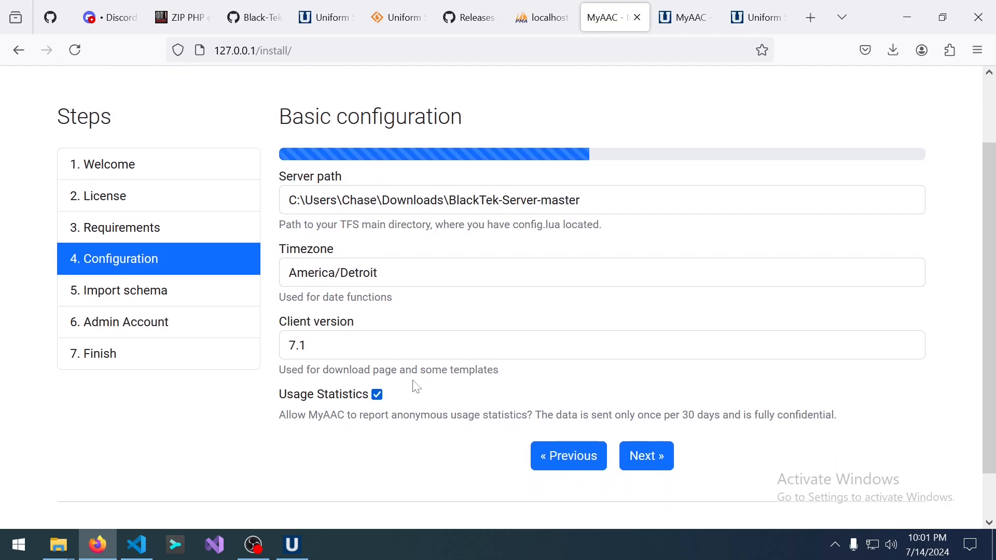
click(337, 304)
scroll(369, 407, down, 6)
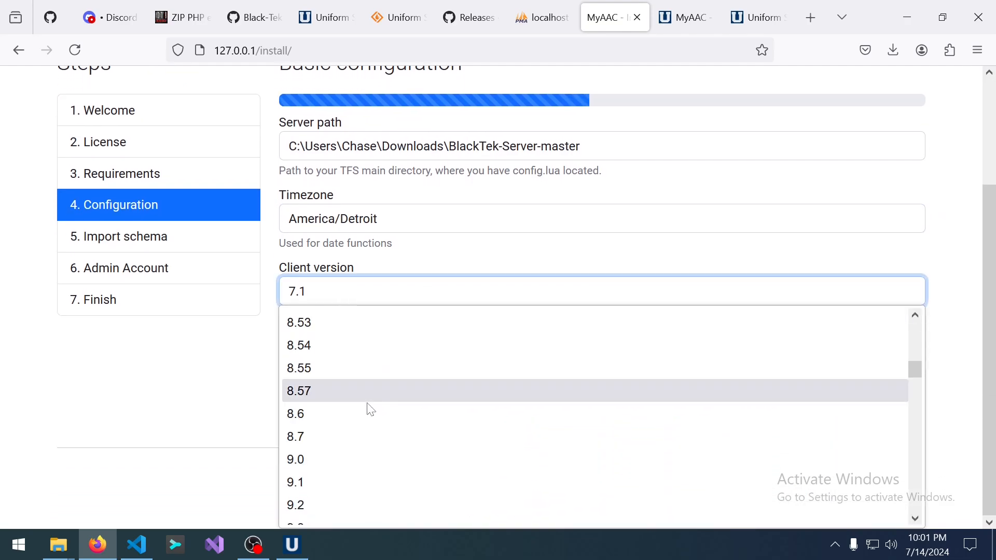
scroll(349, 414, down, 6)
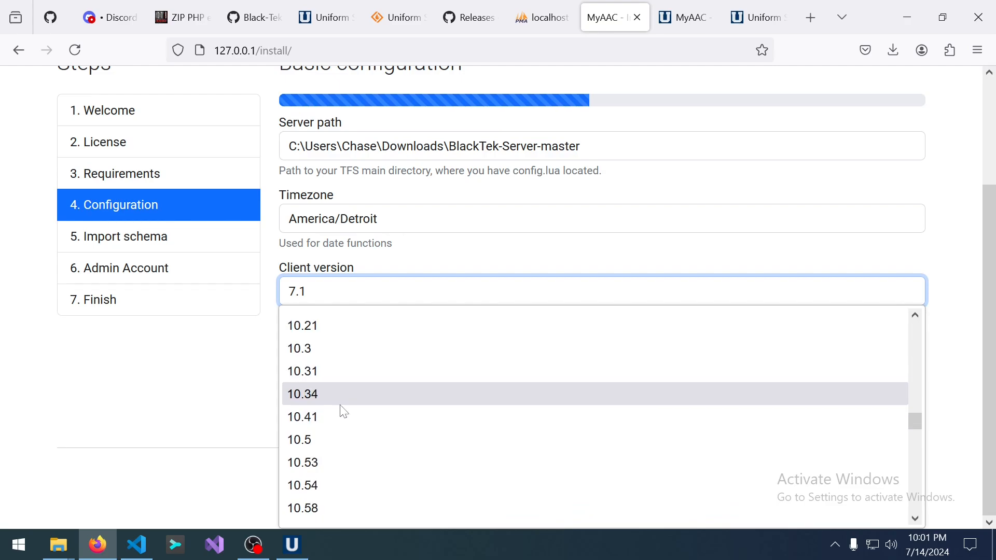
click(338, 509)
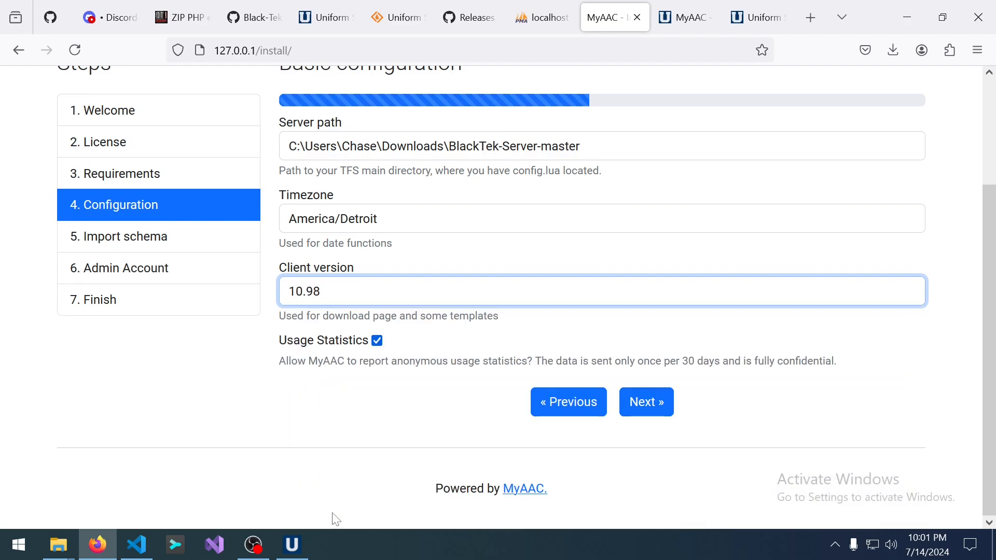
click(355, 295)
click(357, 297)
click(193, 369)
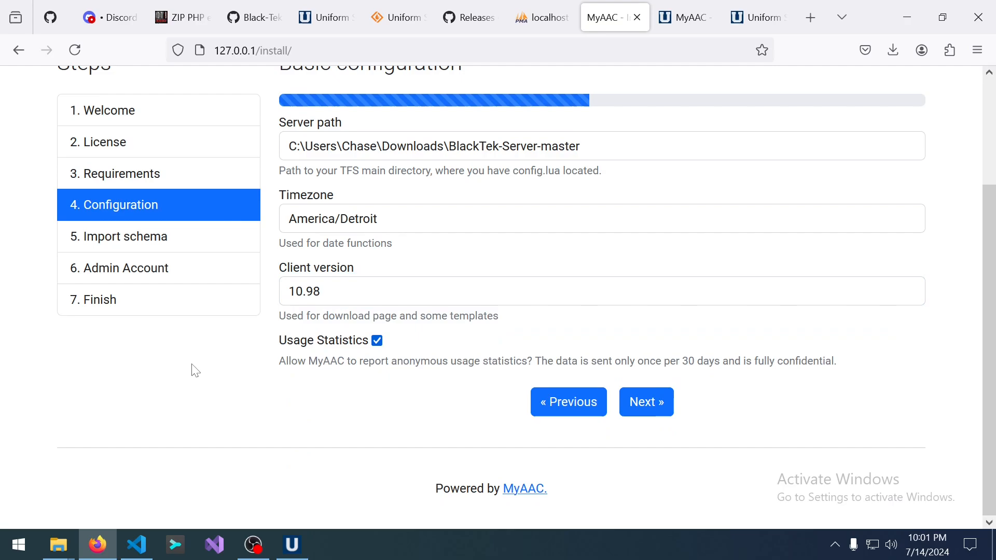
click(382, 345)
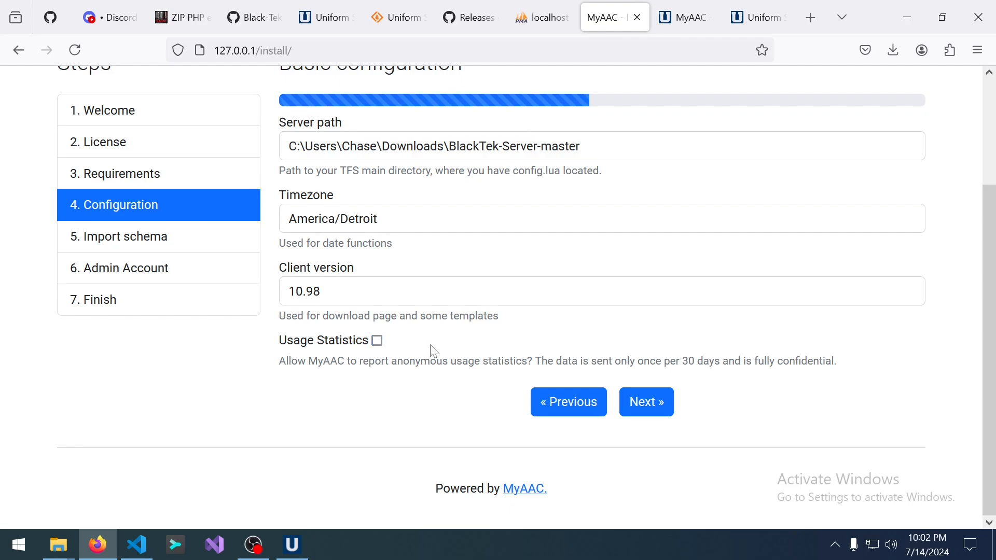
click(653, 410)
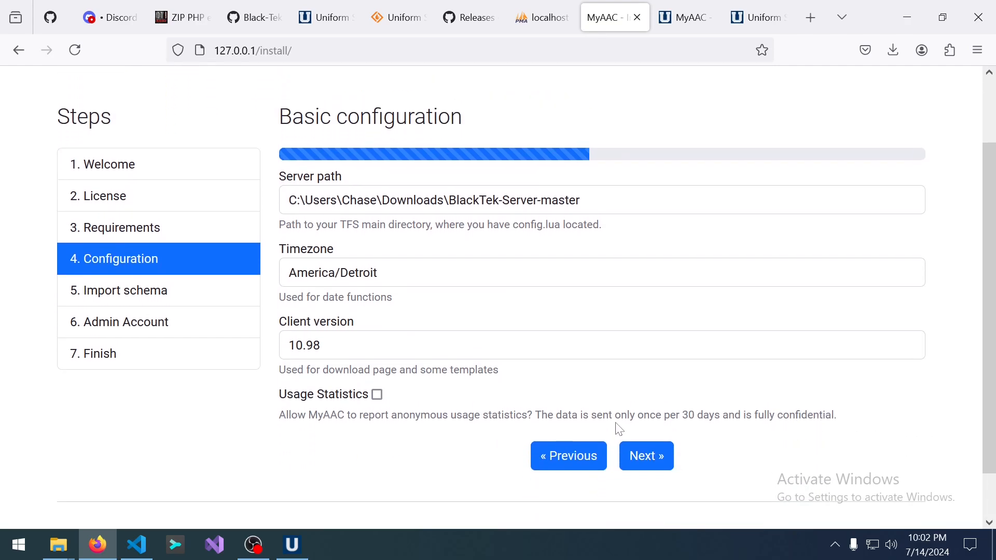
Import the MyAAC schema into the blacktek database, review the log, and proceed to Create Admin Account.
click(651, 461)
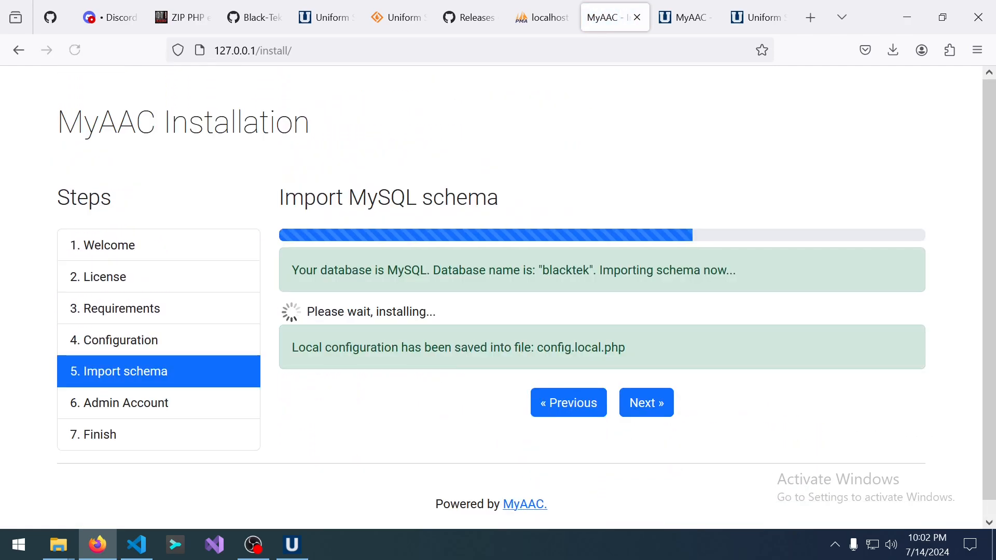
scroll(203, 415, down, 10)
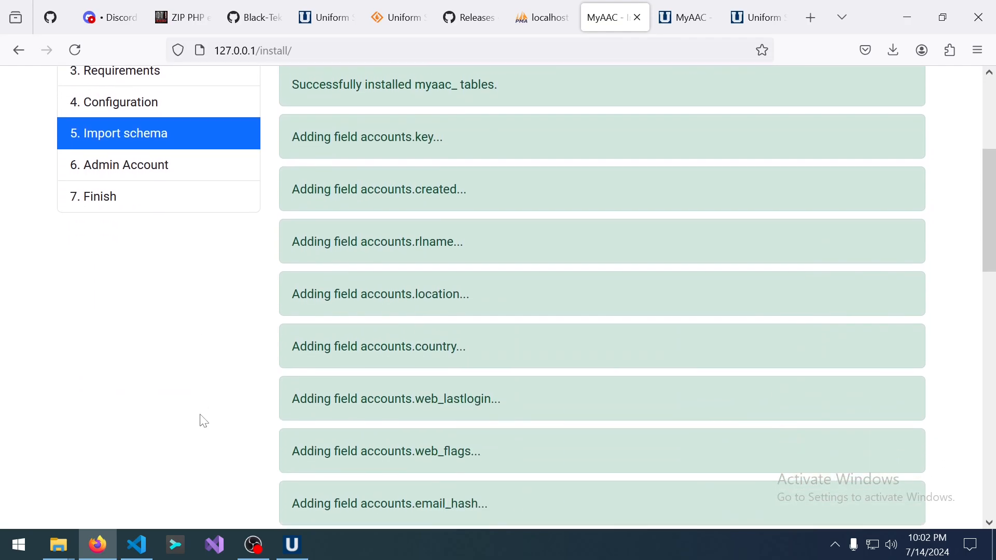
scroll(204, 420, down, 10)
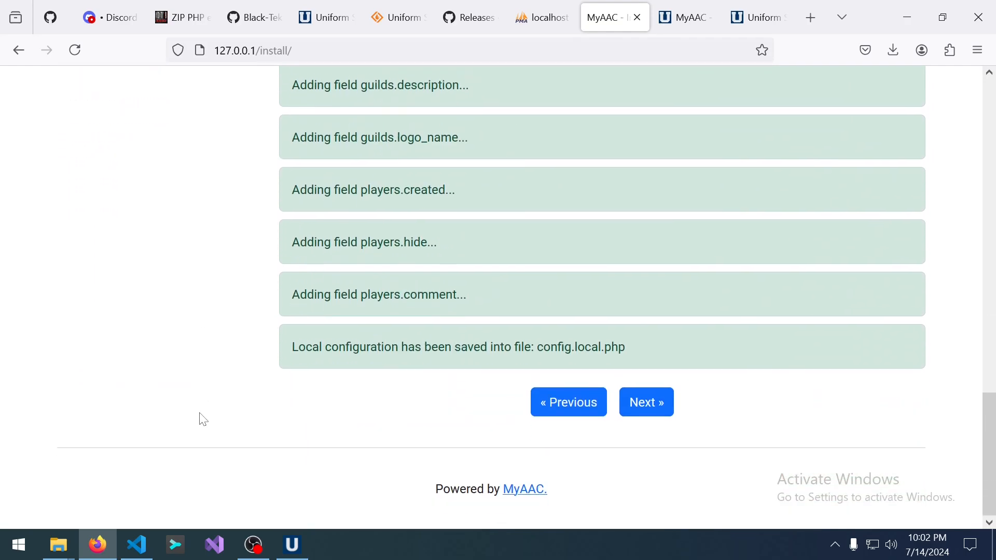
scroll(587, 322, up, 20)
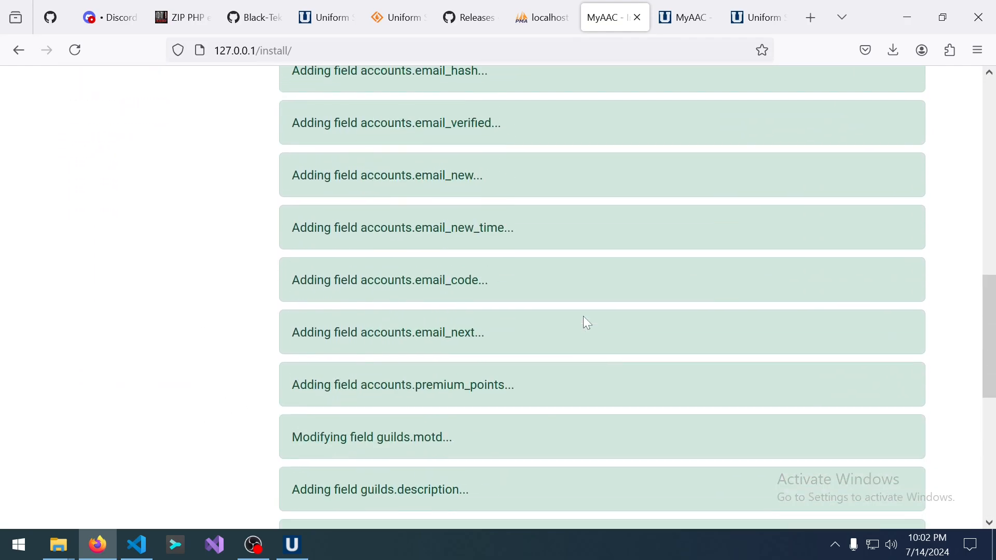
scroll(584, 318, down, 18)
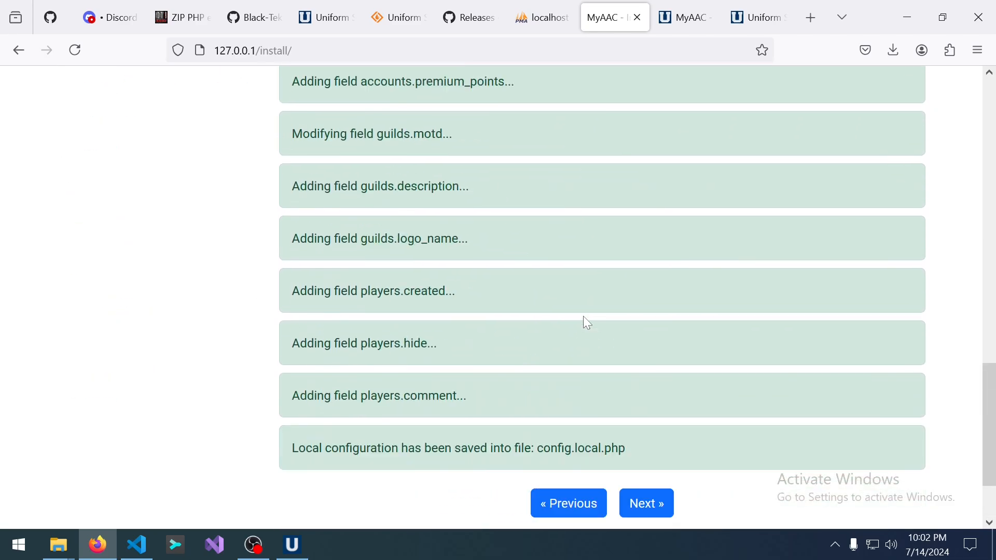
scroll(583, 318, up, 14)
scroll(584, 318, down, 3)
scroll(587, 323, down, 10)
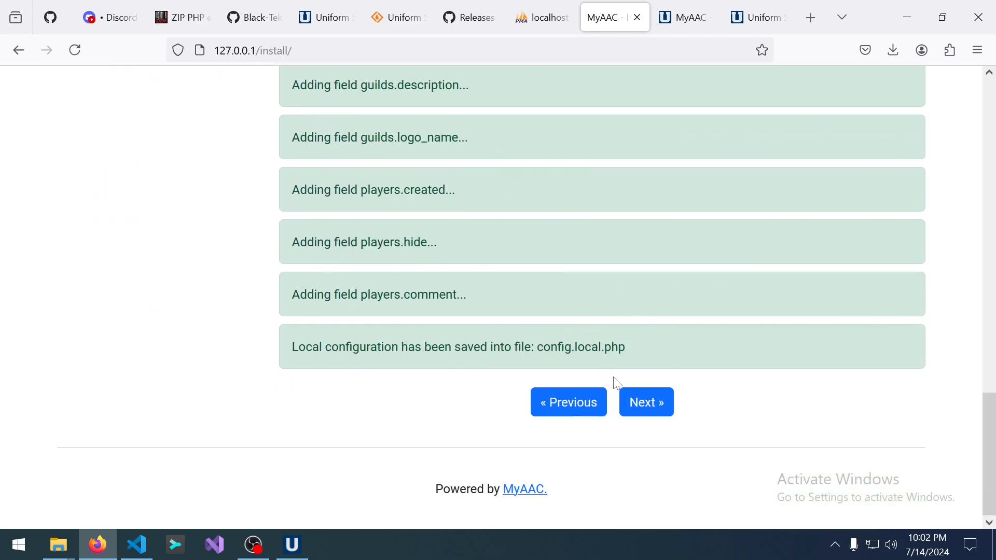
click(655, 403)
Begin entering the admin's e-mail address in the Admin E-Mail field.
click(602, 262)
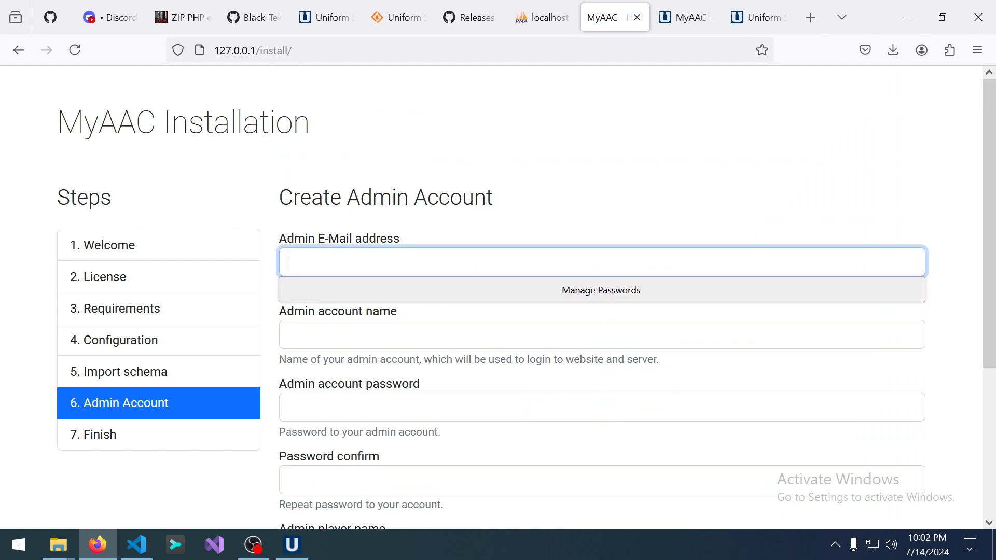
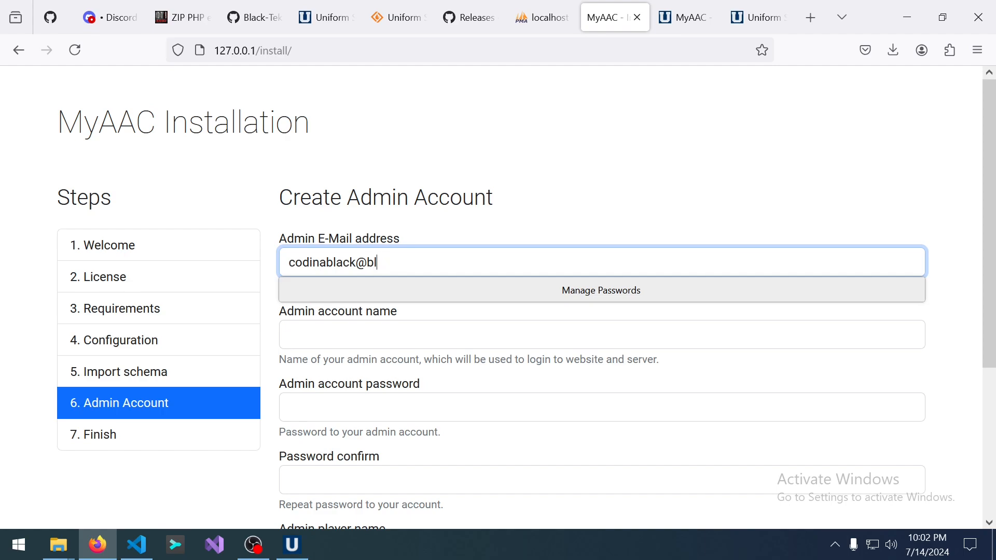
Correct the end of the admin e-mail address and enter the admin account name.
key(BackSpace)
key(BackSpace)
text(gmail.com)
key(Tab)
text(codin)
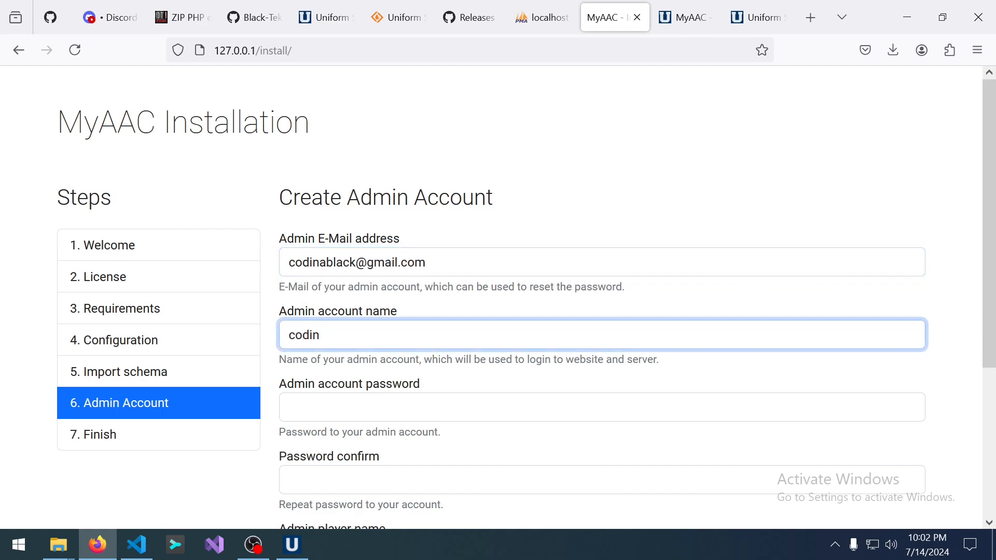
text(ablack)
key(Tab)
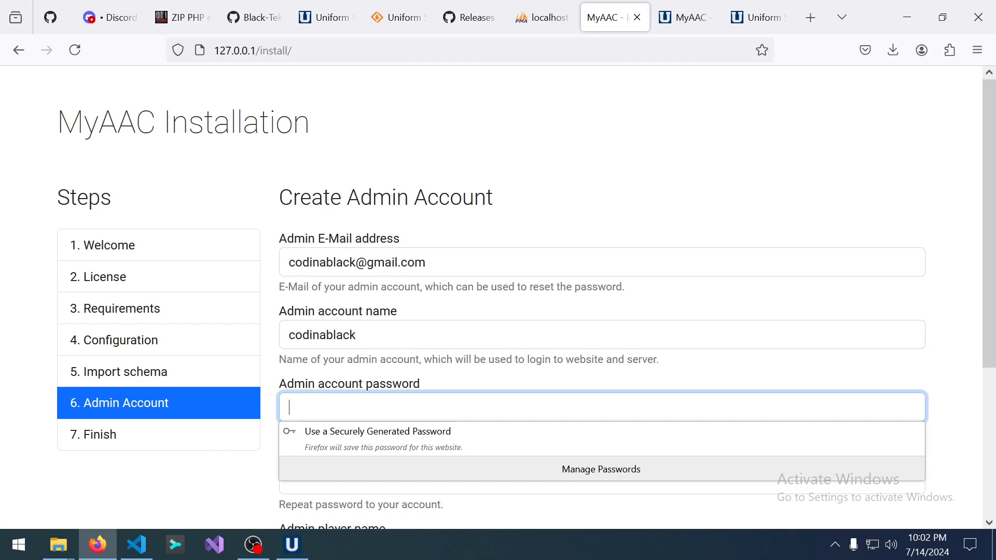
Enter the admin password and repeat it in the confirmation field.
text(•••)
key(BackSpace)
key(BackSpace)
key(BackSpace)
text(•)
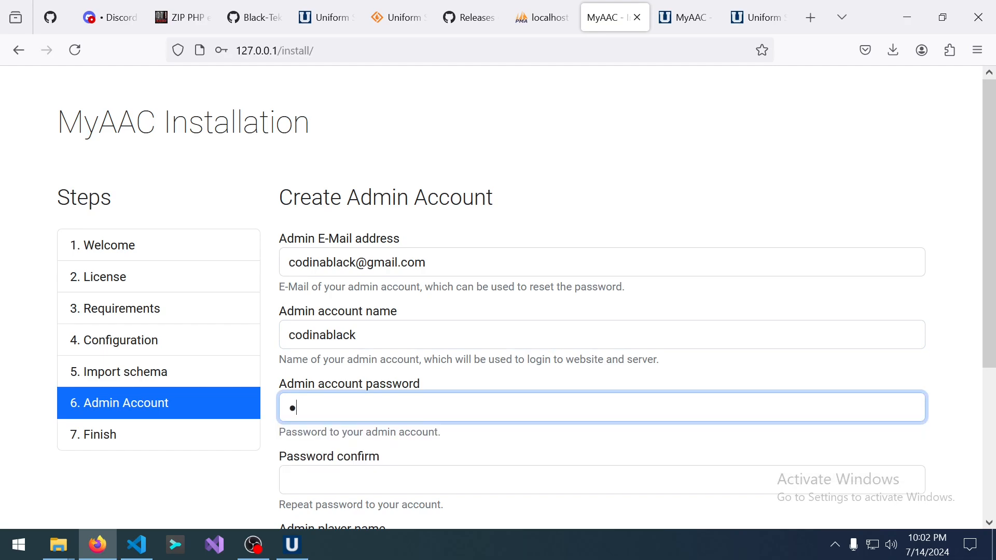
text(•)
scroll(406, 291, down, 3)
key(Tab)
text(•)
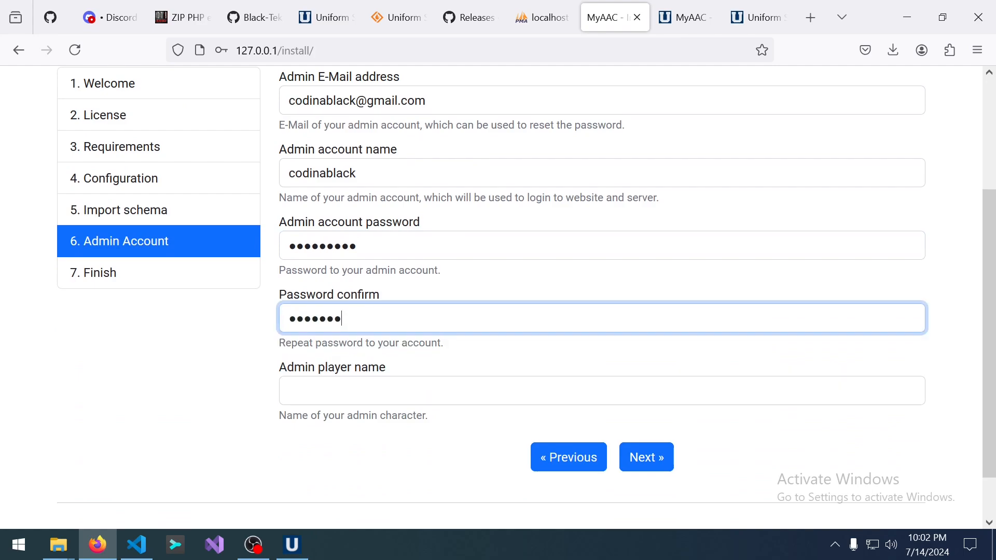
key(Tab)
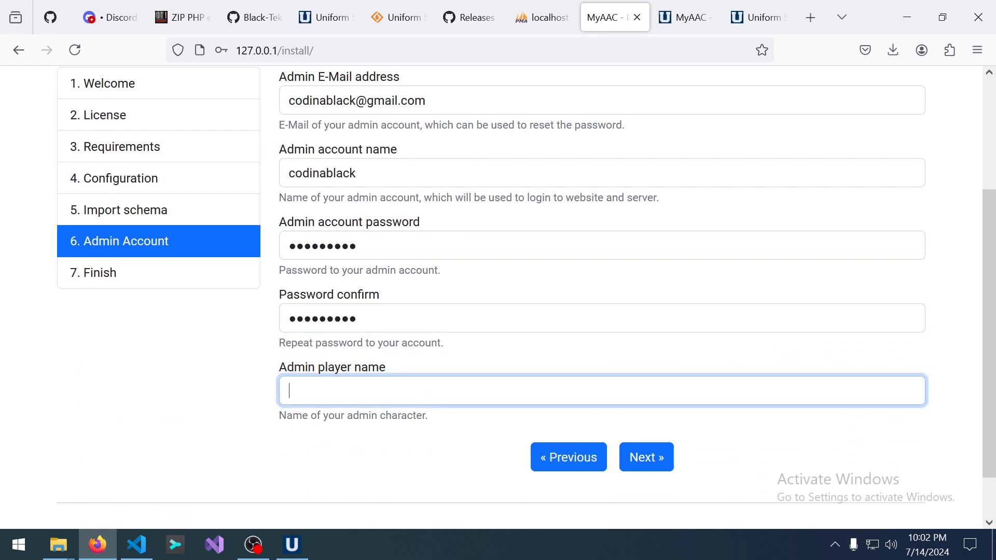
Fill in the admin character's player name and review the completed form.
text(Codinablack)
key(ctrl+a)
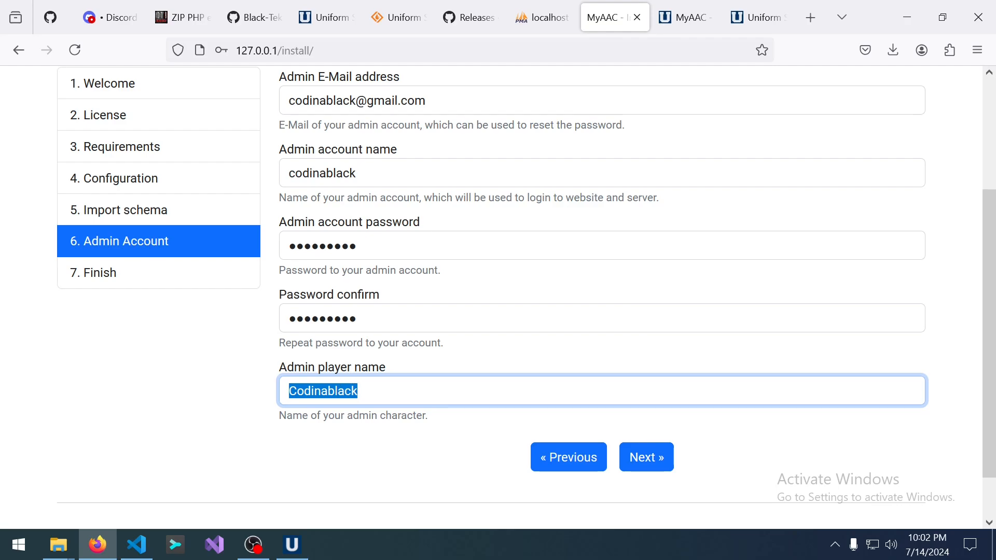
scroll(394, 437, up, 2)
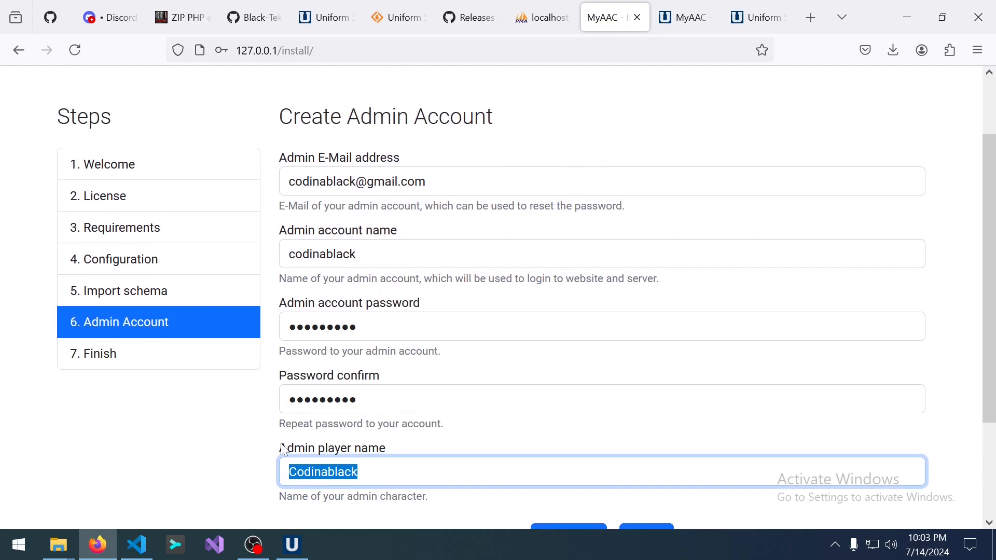
scroll(368, 453, down, 2)
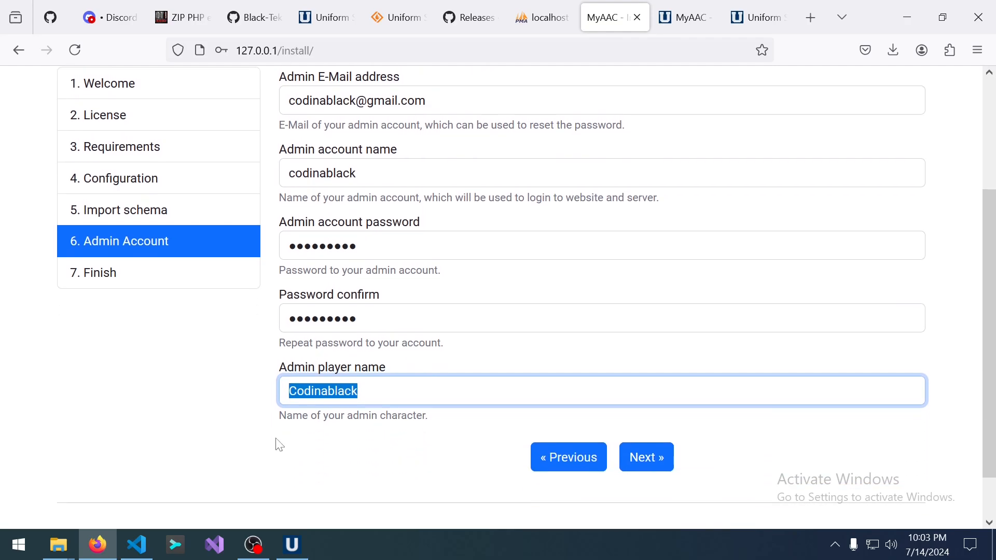
scroll(277, 445, up, 2)
scroll(276, 445, down, 2)
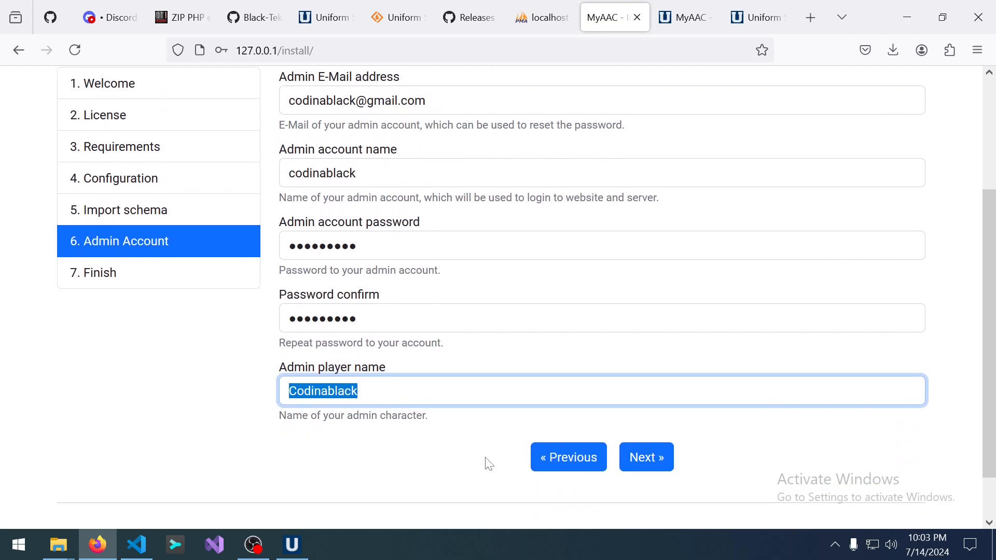
Submit the admin account, decline Firefox's password saving, and highlight the ready-to-use message.
click(660, 463)
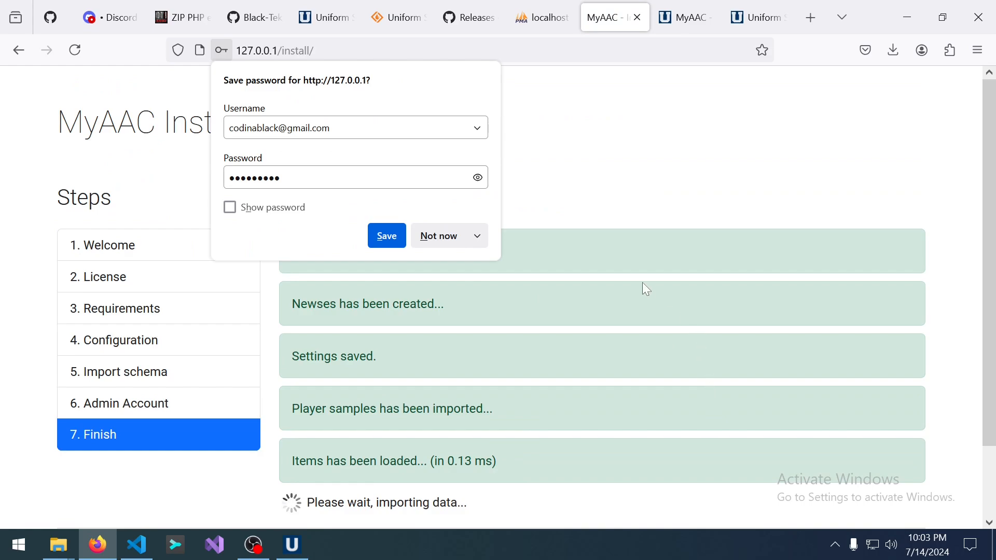
click(458, 242)
scroll(647, 310, down, 2)
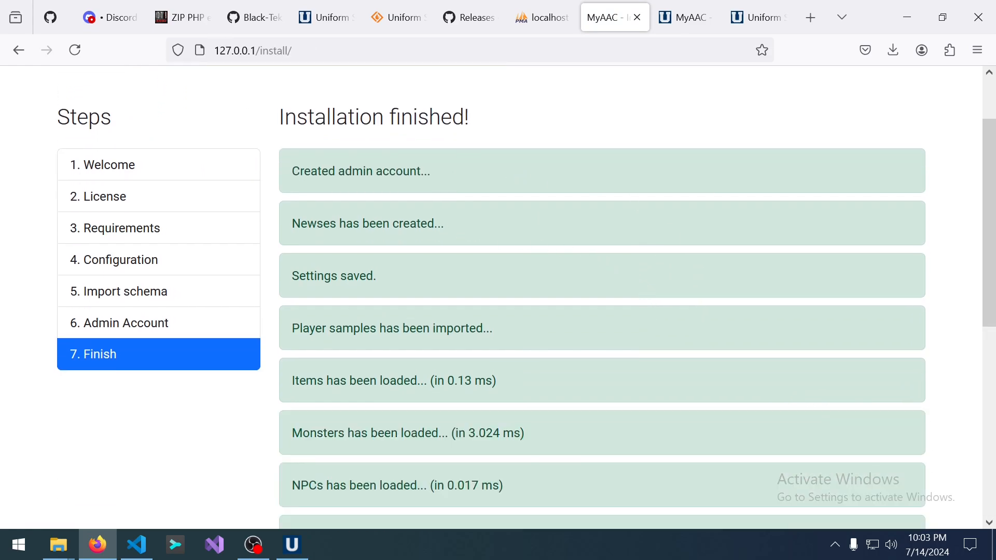
scroll(357, 194, down, 7)
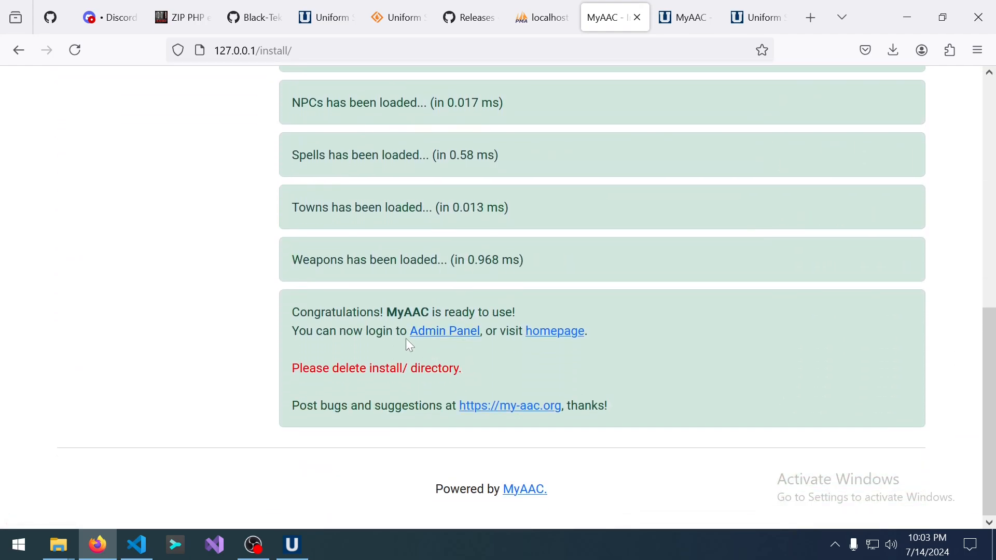
drag(292, 312, 530, 312)
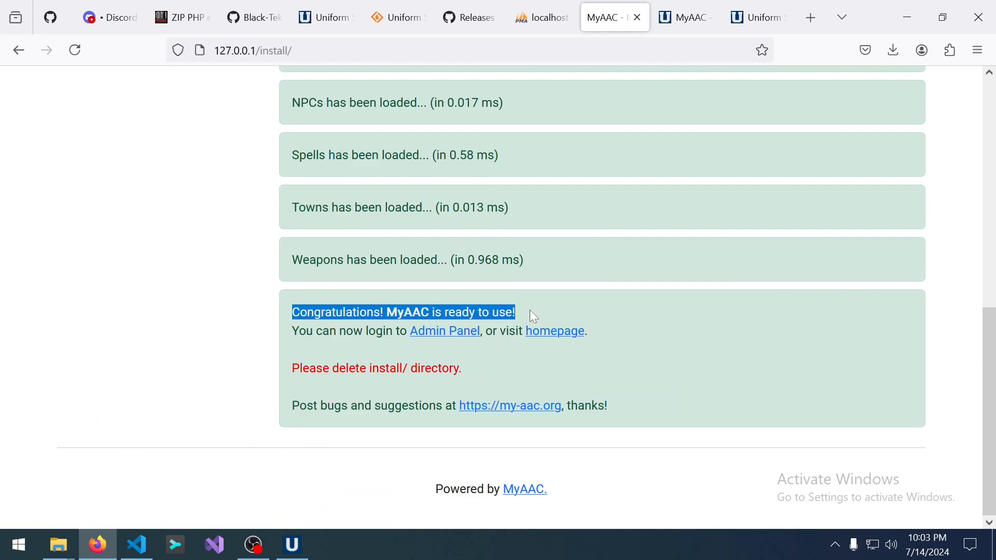
Open the MyAAC admin panel and scroll through the Dashboard statistics.
click(456, 335)
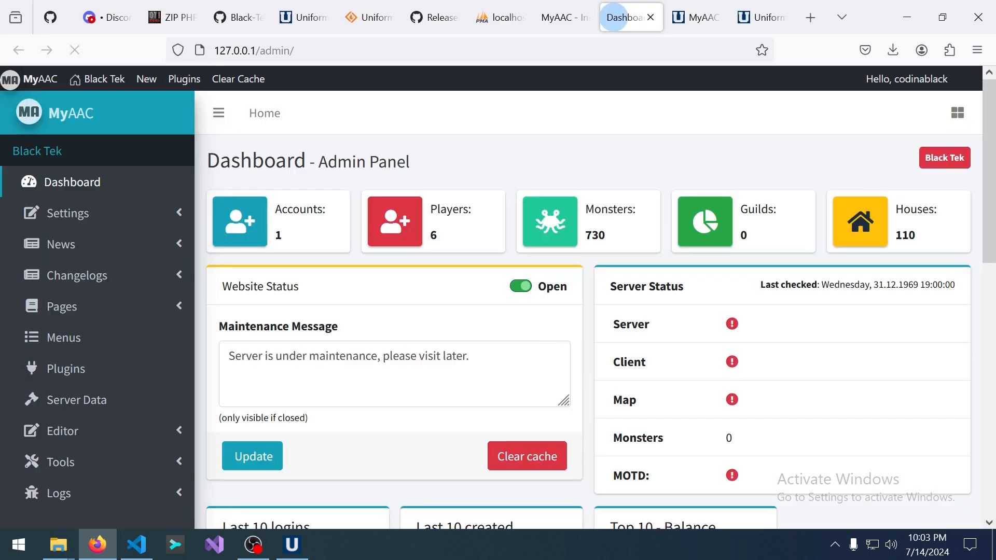
scroll(497, 341, down, 10)
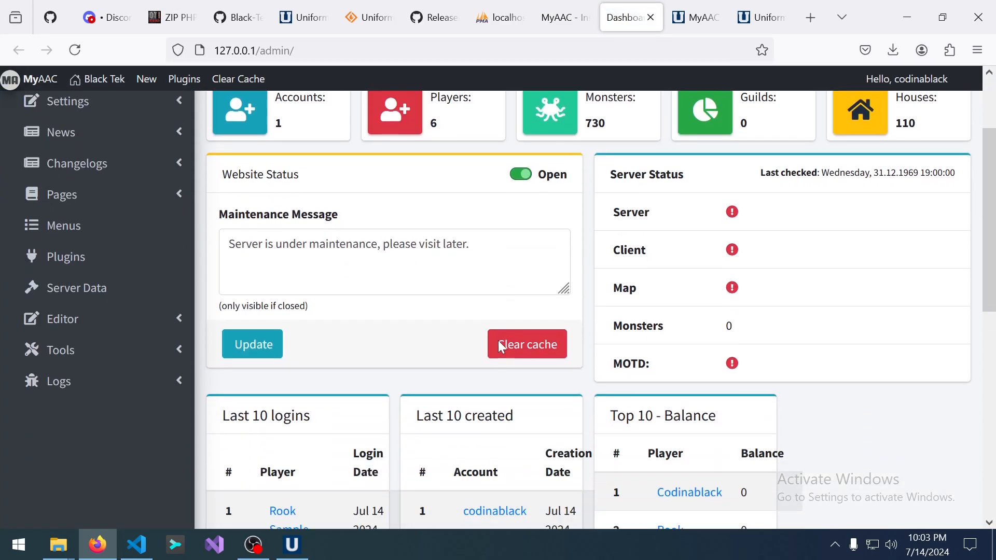
scroll(494, 343, up, 4)
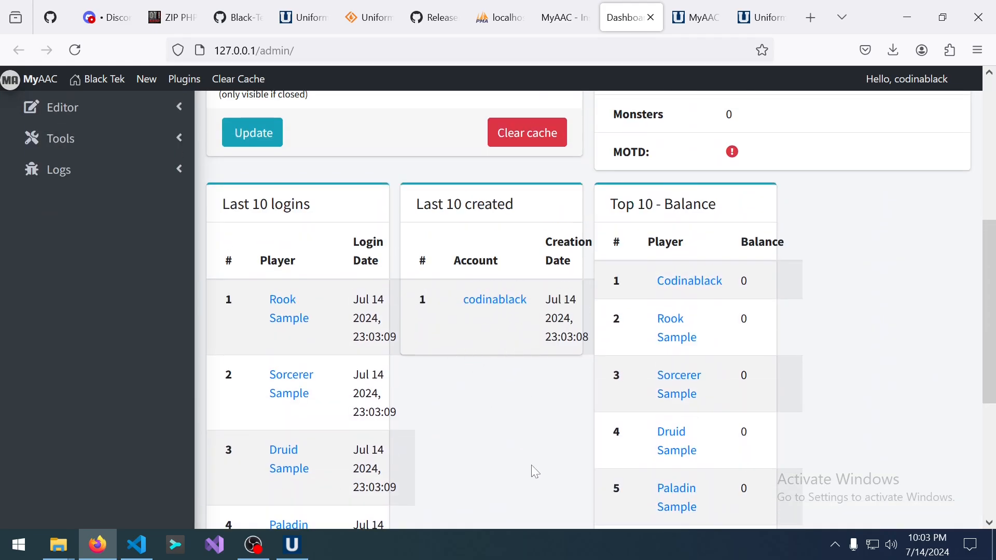
scroll(481, 410, down, 4)
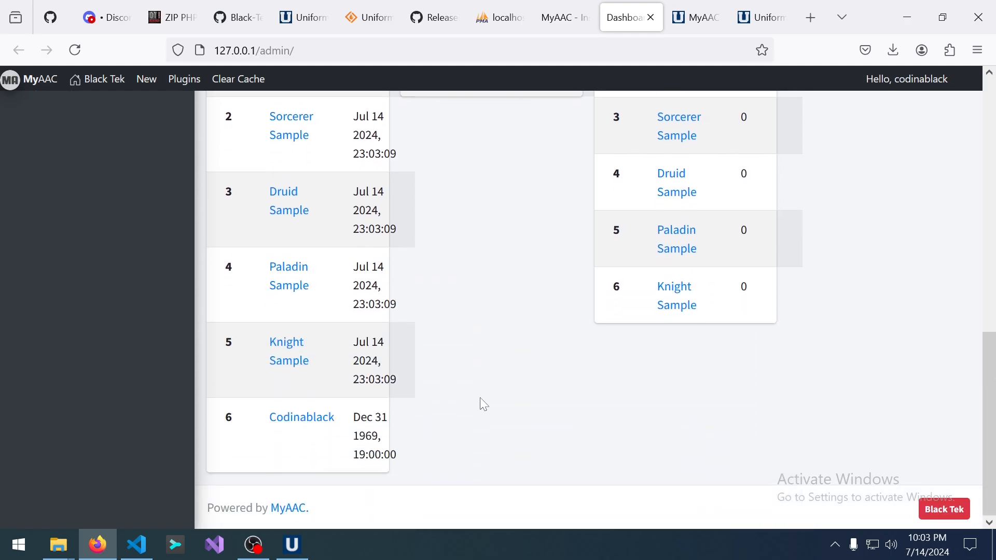
scroll(478, 391, up, 4)
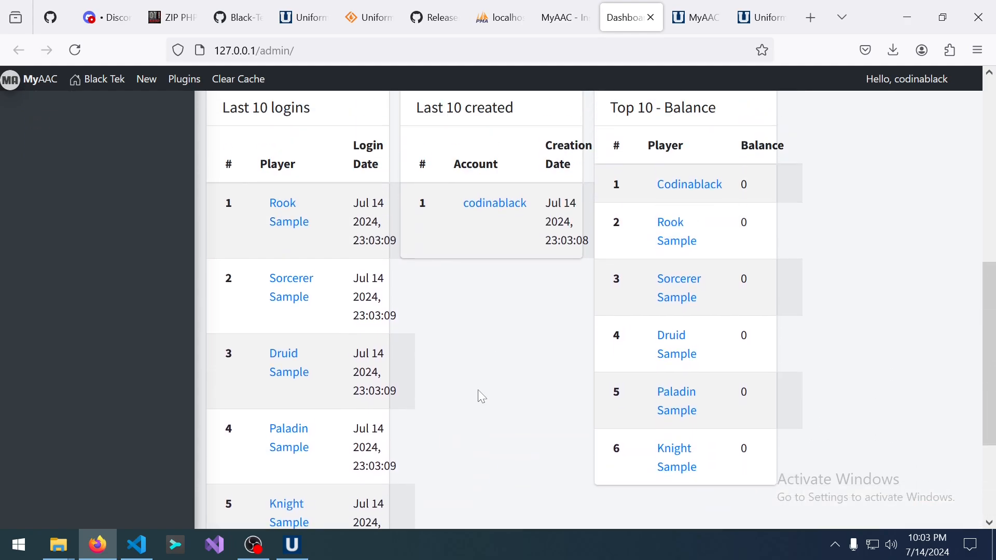
scroll(478, 391, up, 5)
scroll(472, 410, down, 4)
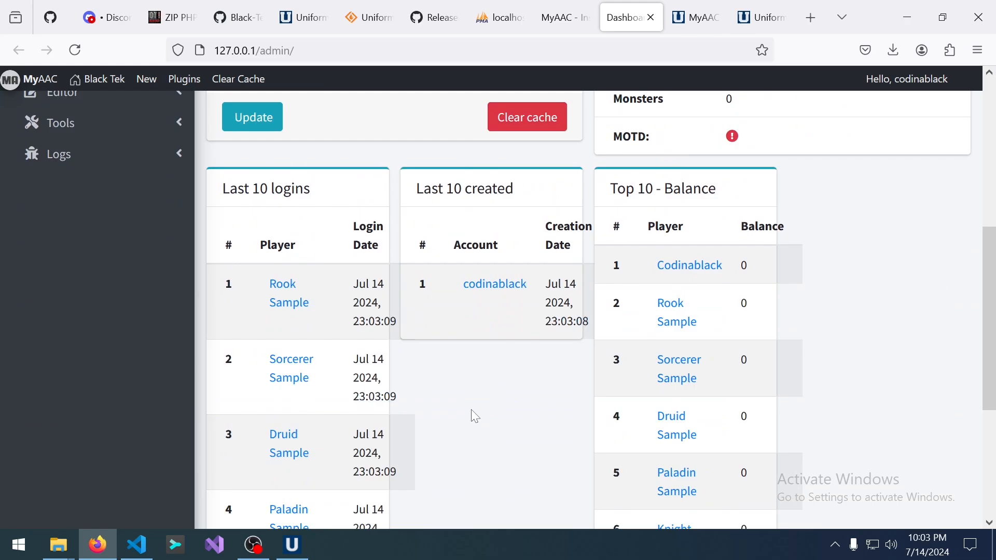
scroll(474, 417, up, 4)
scroll(485, 410, down, 3)
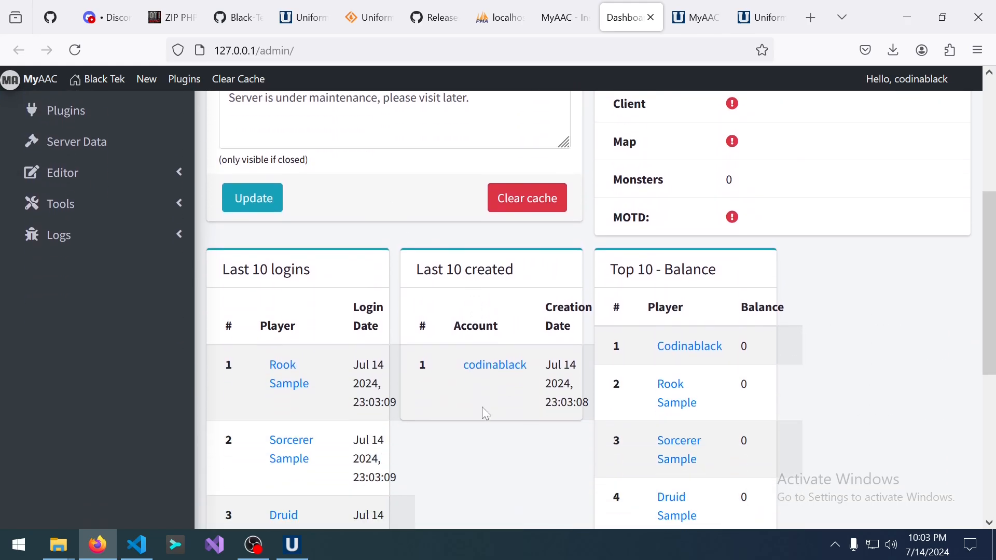
scroll(489, 410, down, 3)
scroll(443, 389, up, 6)
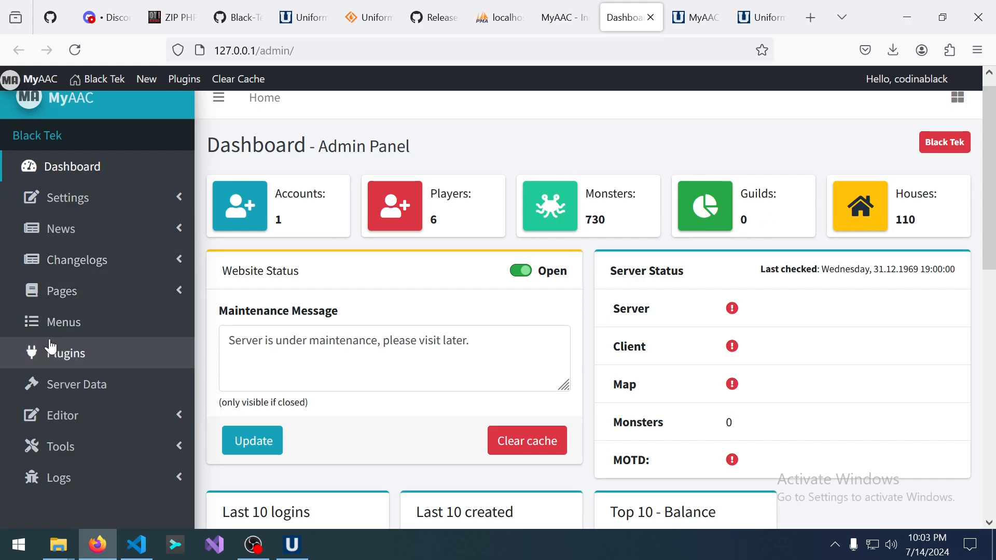
Expand the Editor and Tools sidebar menus to see account, player and mass-action options.
click(99, 421)
scroll(109, 425, down, 2)
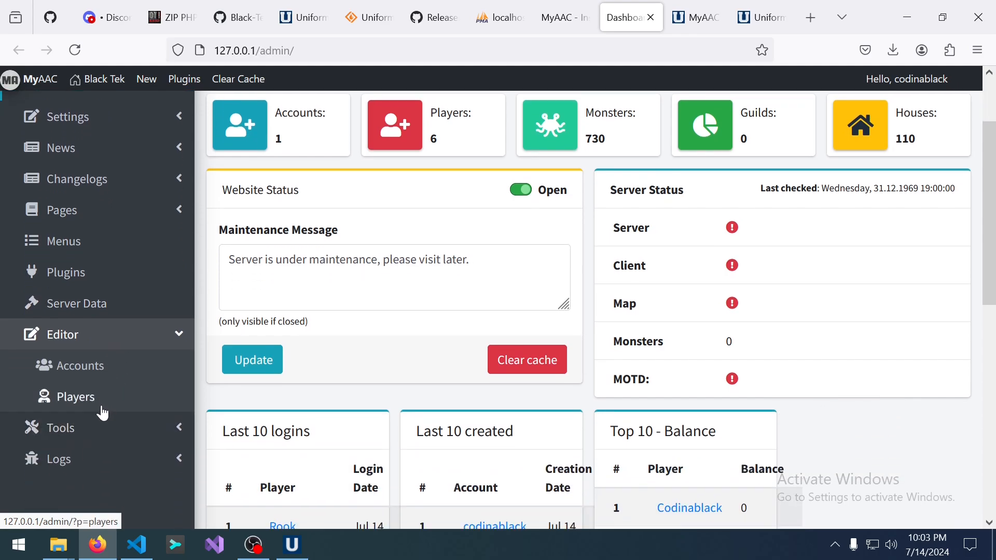
click(124, 420)
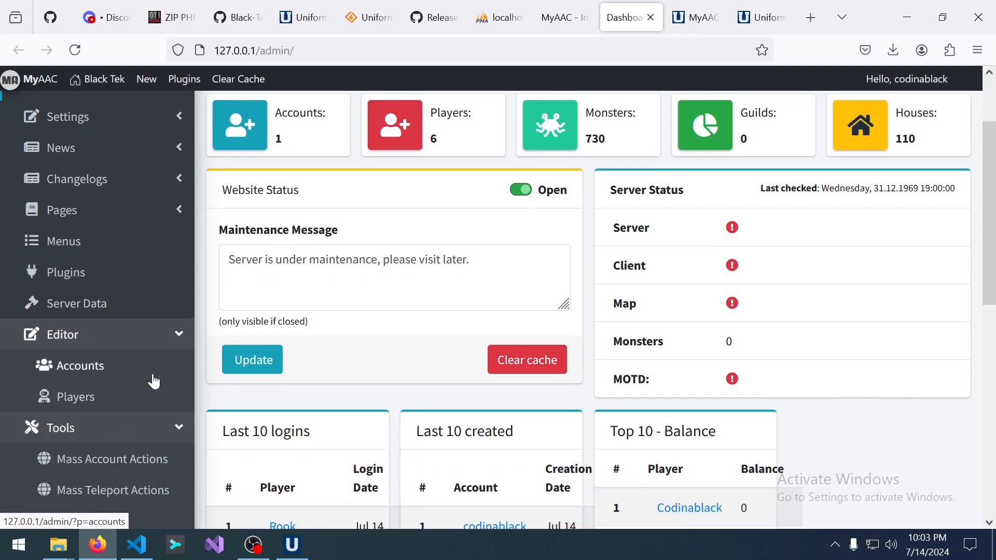
scroll(145, 379, up, 2)
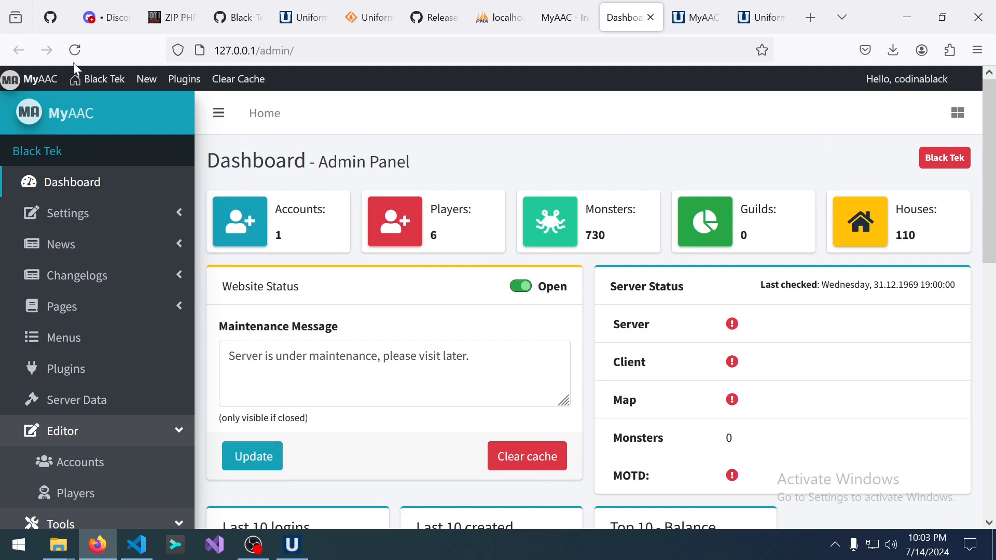
click(78, 81)
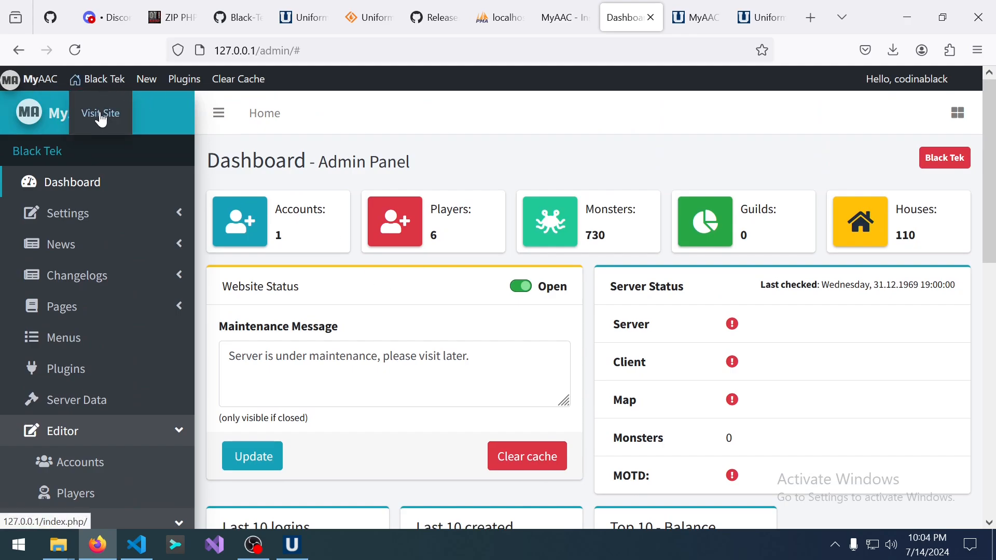
Visit the public website and switch its template to tibiacom.
click(100, 111)
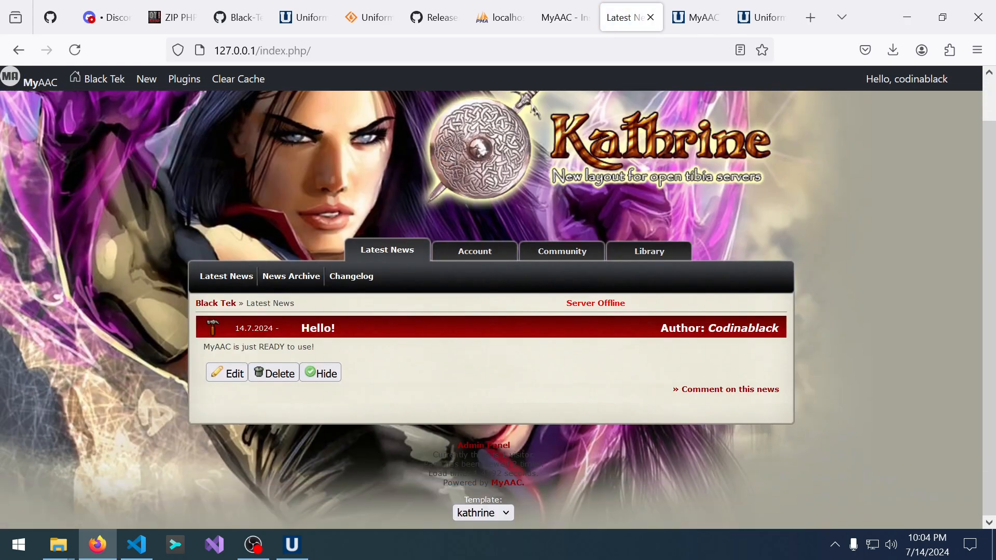
click(483, 513)
click(486, 490)
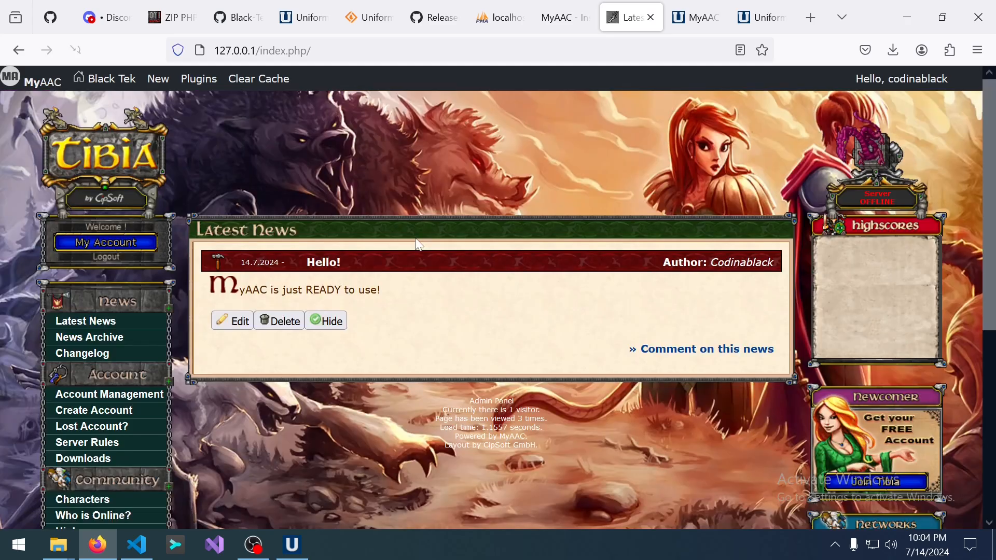
scroll(406, 394, down, 6)
scroll(422, 382, up, 6)
Open My Account and check the account logs and six listed characters.
click(107, 244)
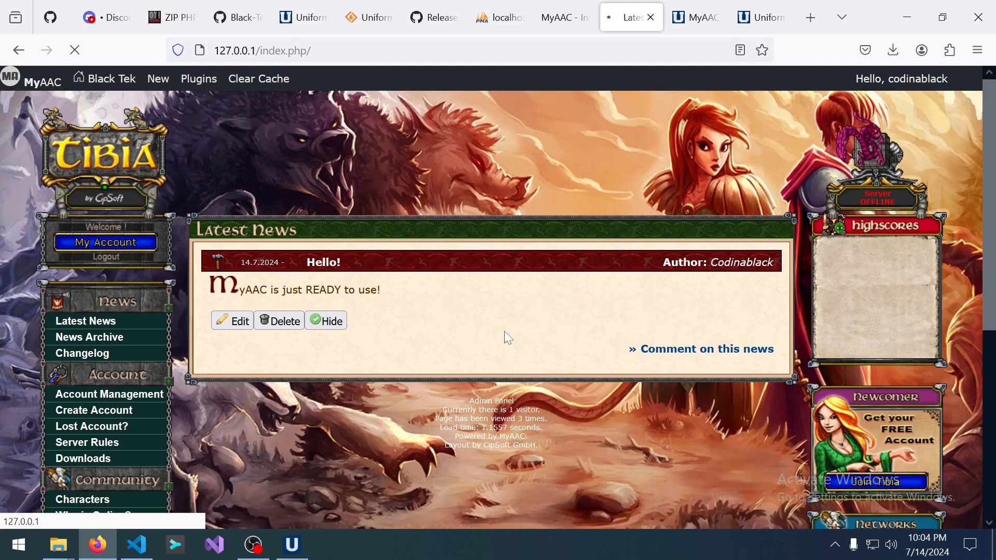
scroll(505, 334, down, 3)
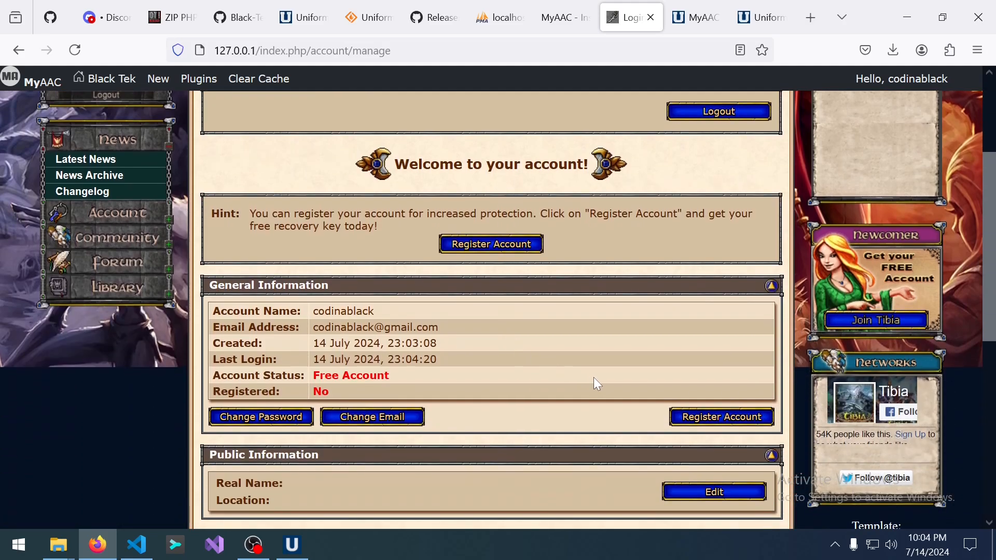
scroll(593, 387, down, 6)
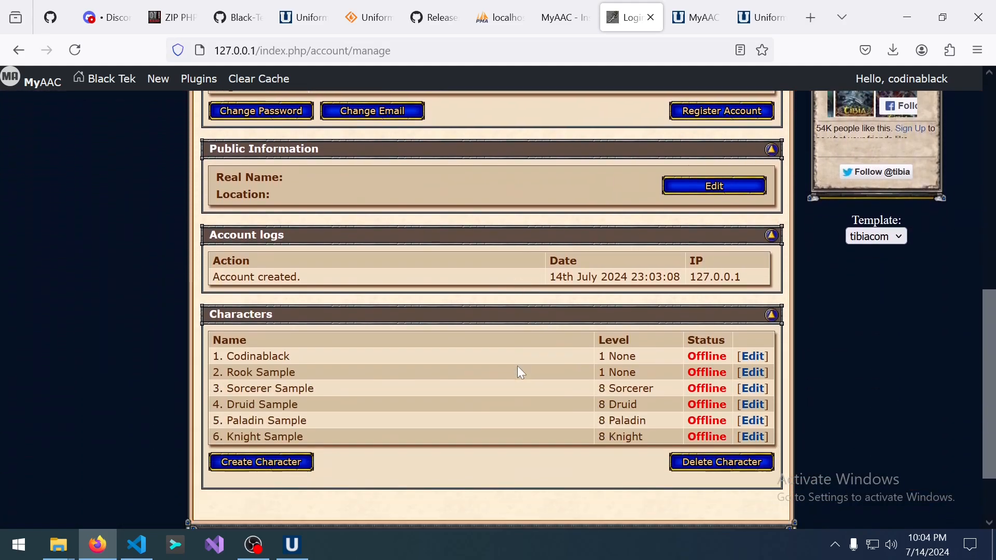
scroll(506, 366, up, 6)
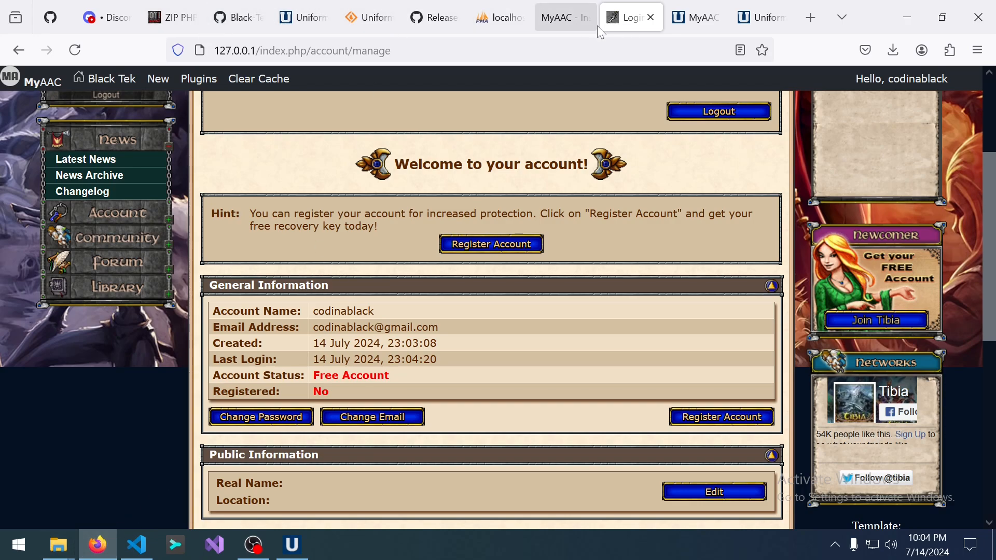
Search Google for 'tibia 10.98' in a new Firefox tab.
click(814, 17)
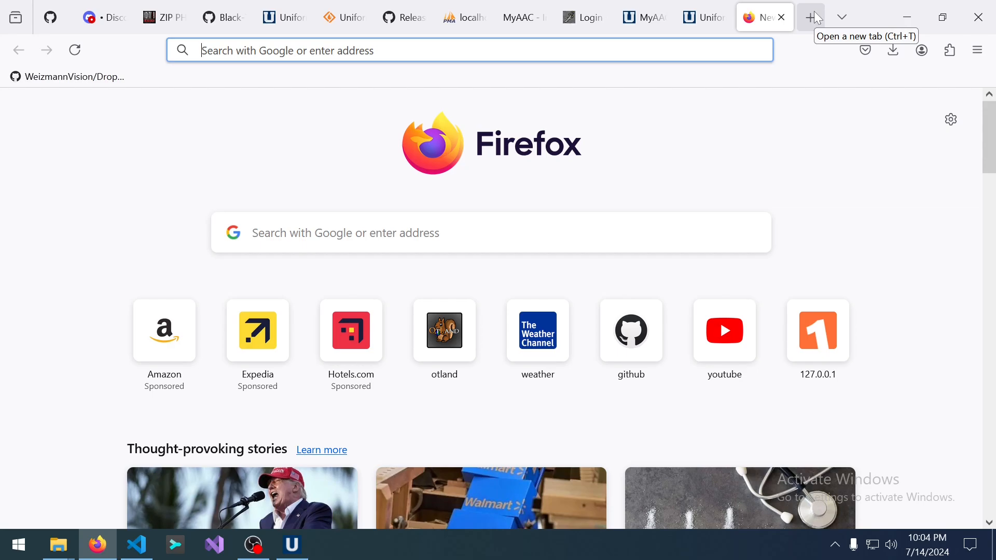
text(tibia )
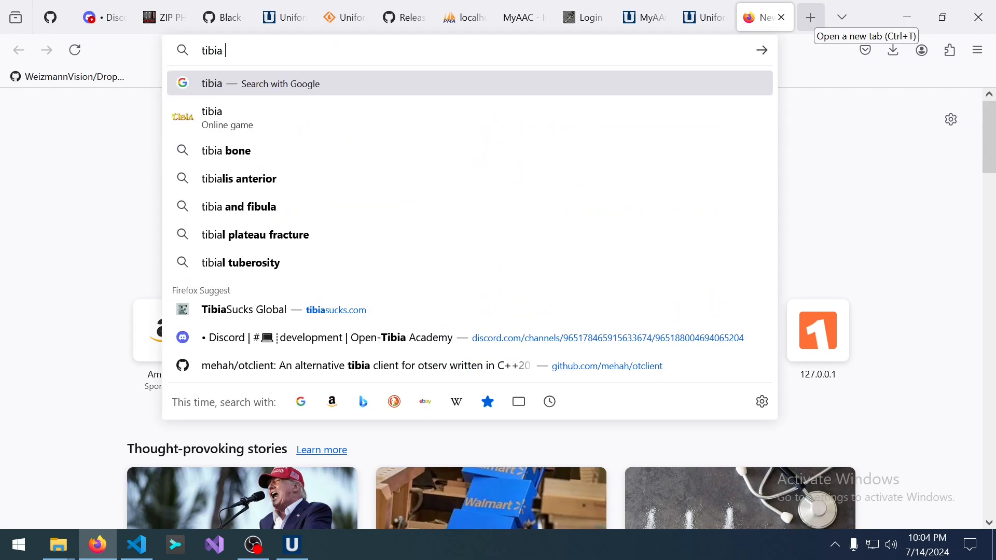
text(10.)
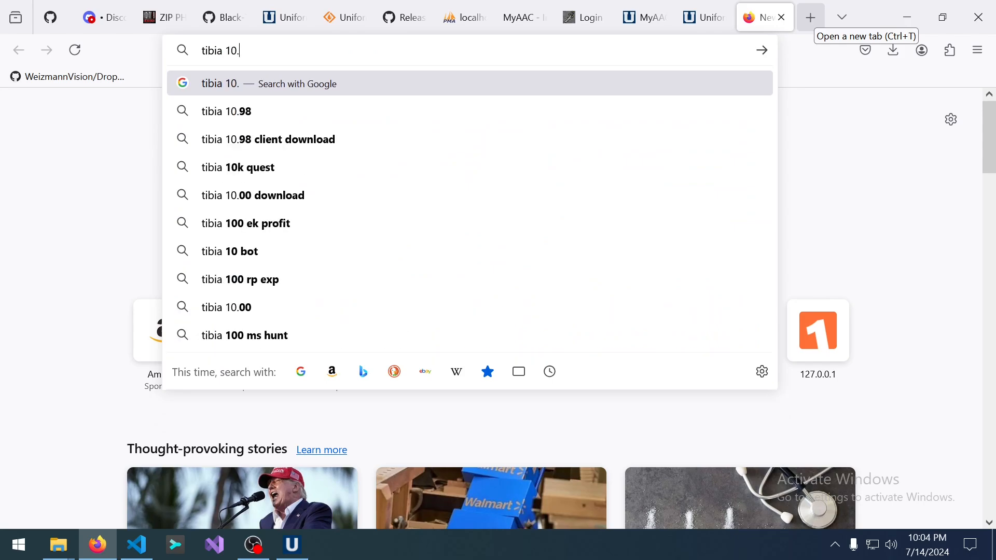
text(98)
key(Return)
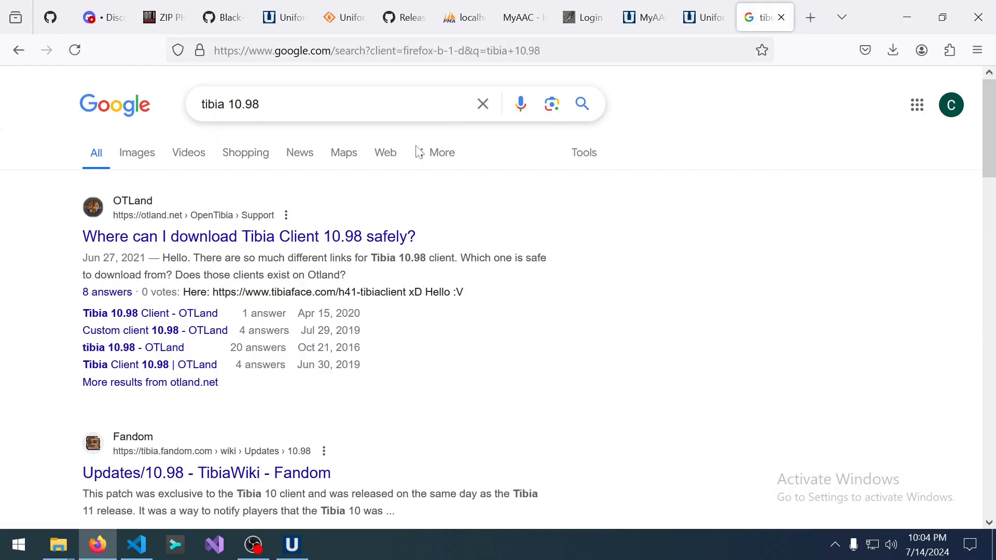
Open the OTLand 10.98 client thread and follow its OTSME DL link after the Google Drive link 404s.
click(331, 240)
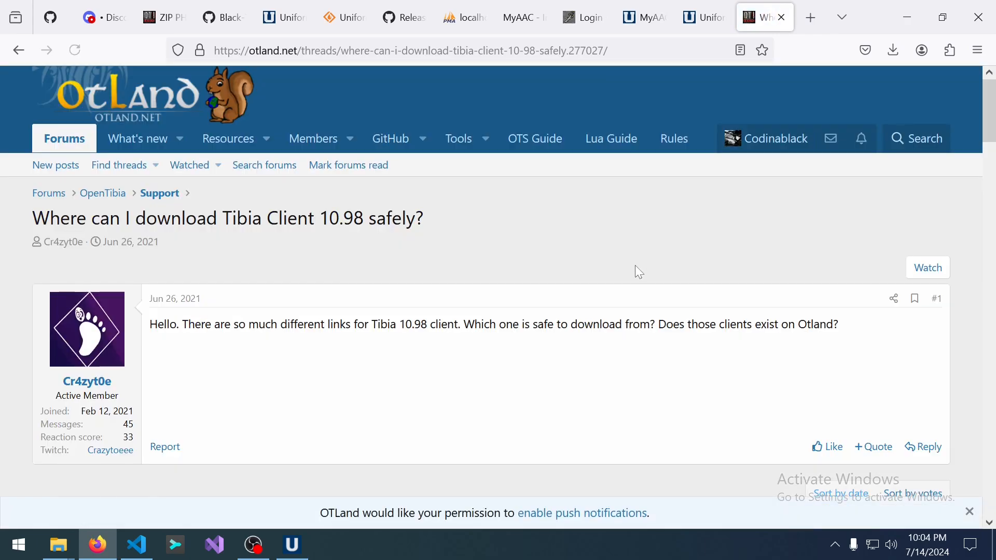
scroll(636, 266, down, 5)
scroll(616, 285, down, 6)
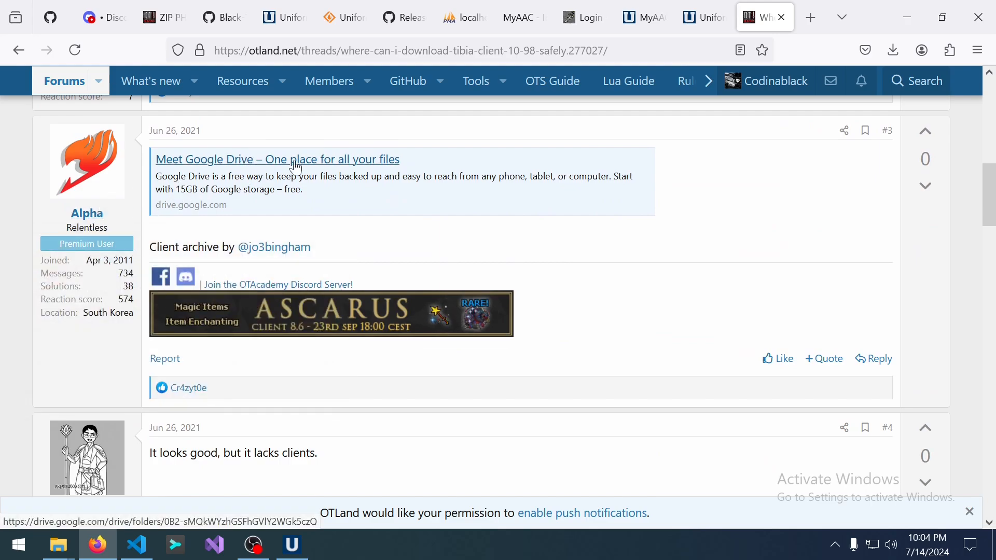
click(297, 169)
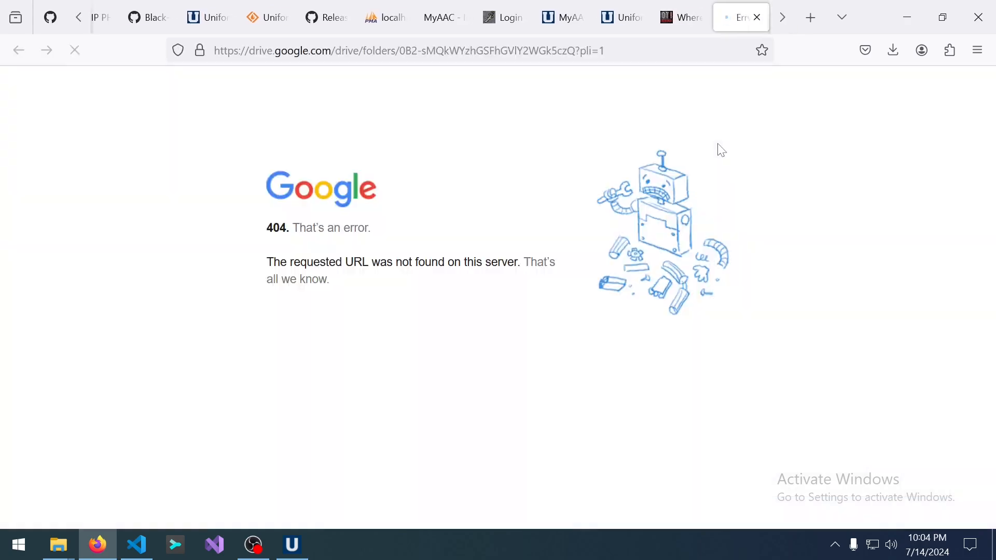
click(757, 19)
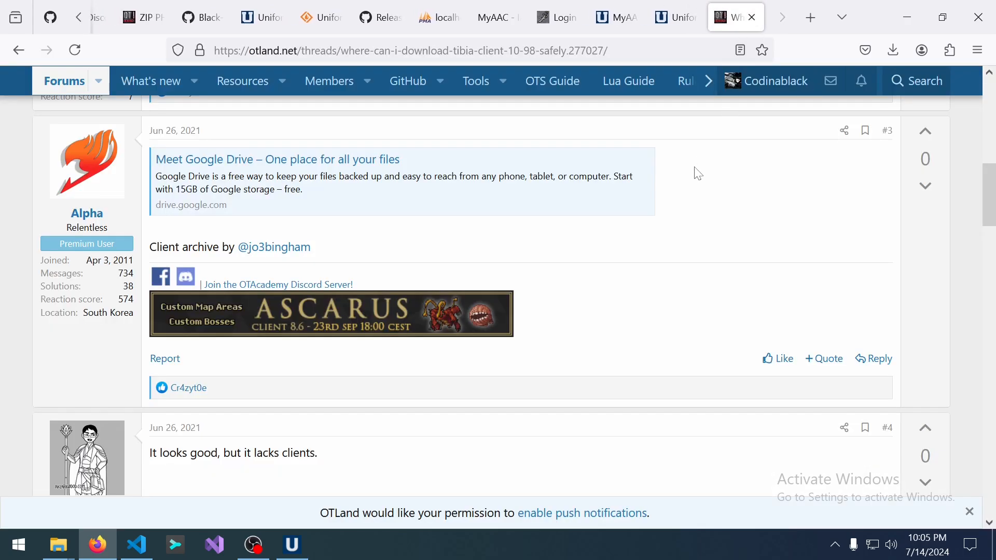
scroll(669, 223, down, 10)
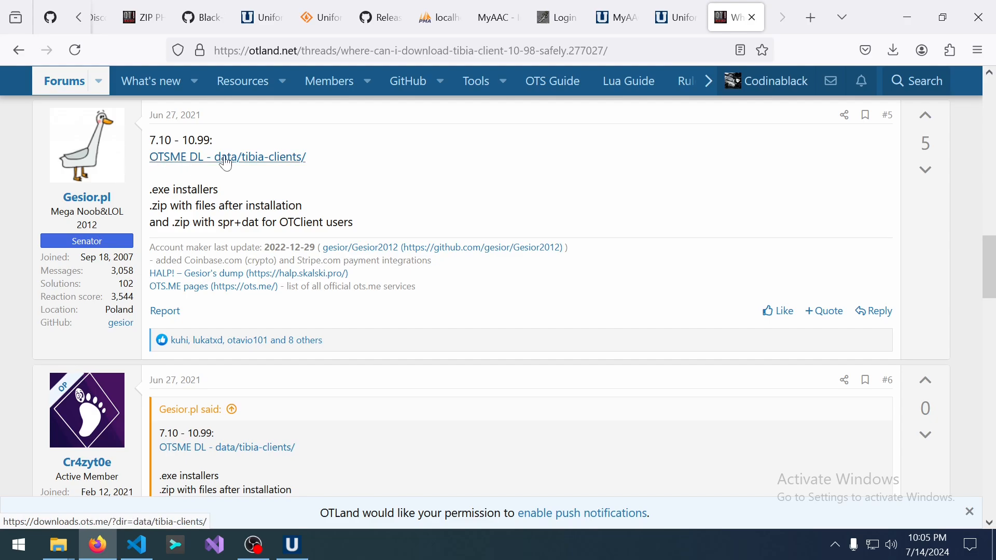
click(227, 164)
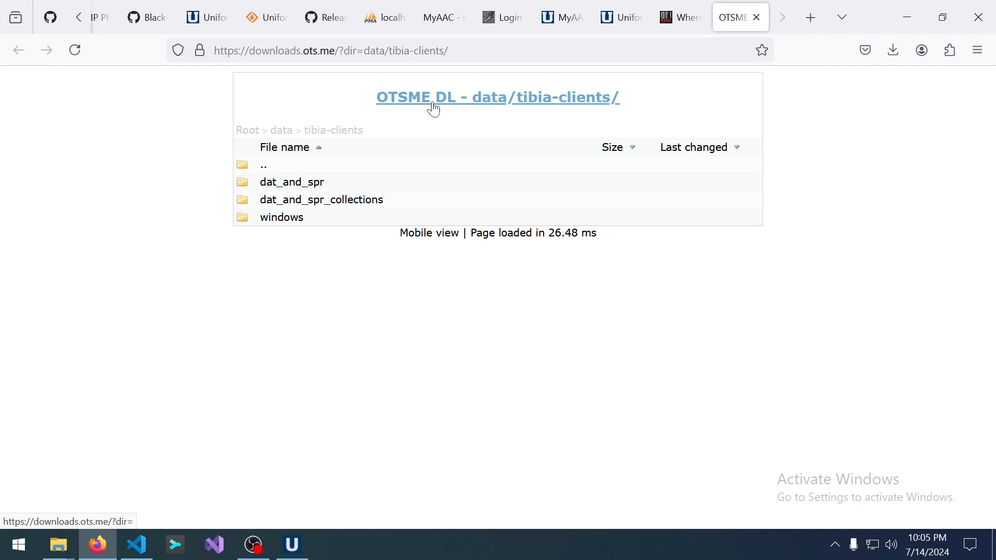
Browse to windows/exe in the client listing and download Tibia1098.exe.
click(288, 220)
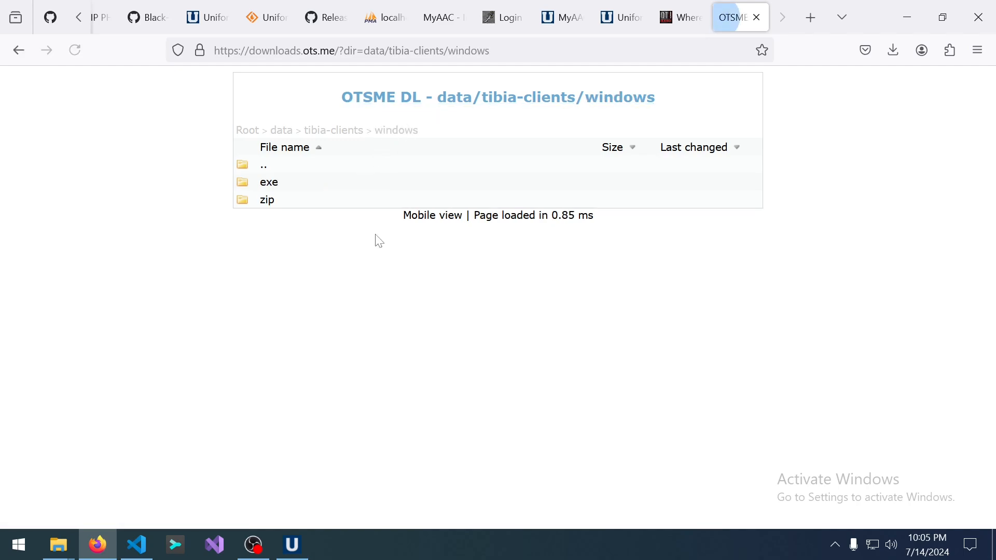
click(270, 186)
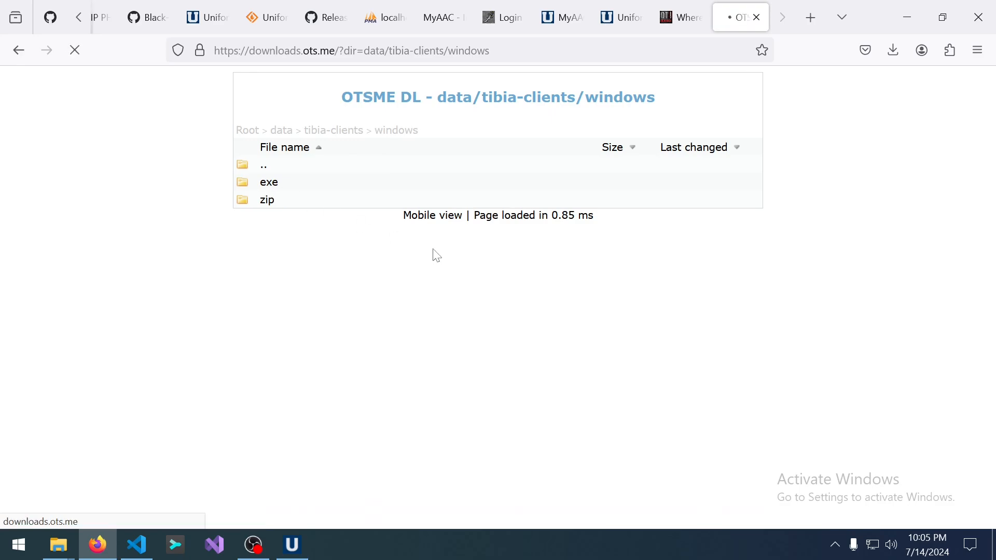
scroll(437, 255, down, 10)
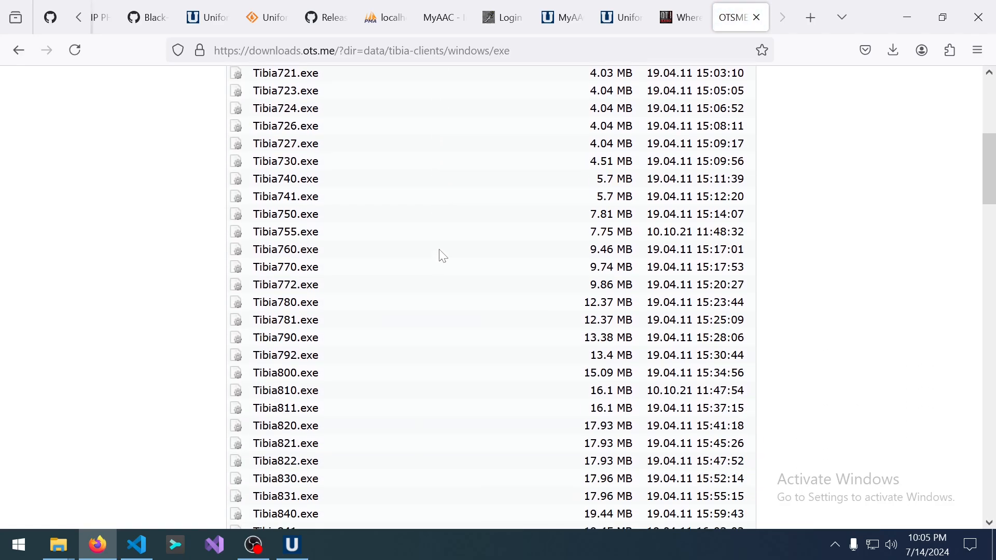
scroll(409, 269, down, 2)
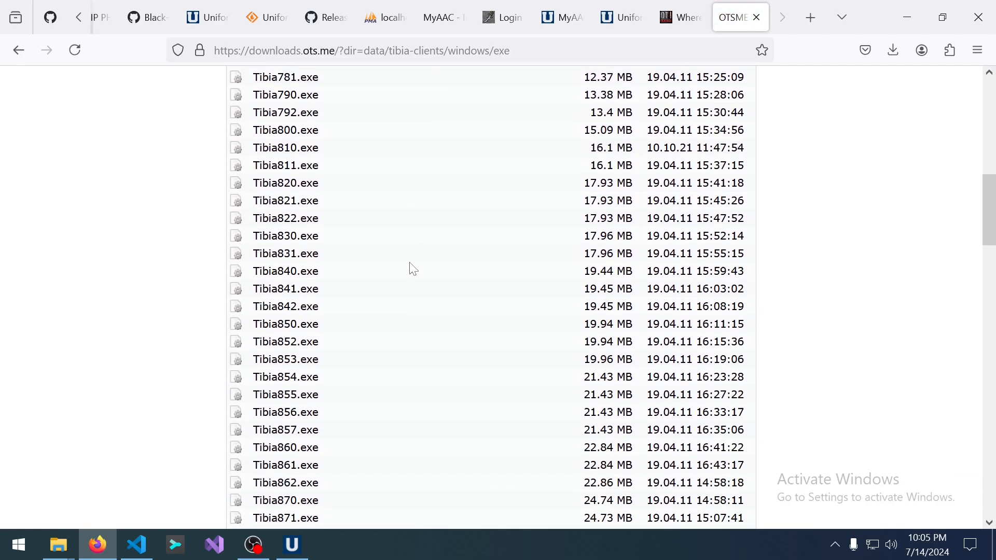
scroll(400, 269, down, 6)
scroll(396, 269, down, 7)
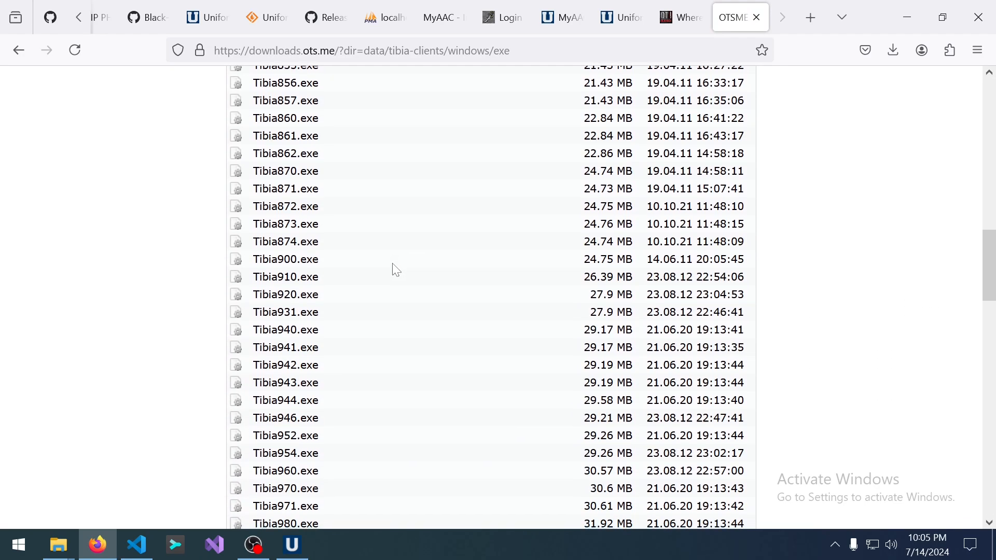
scroll(352, 289, down, 9)
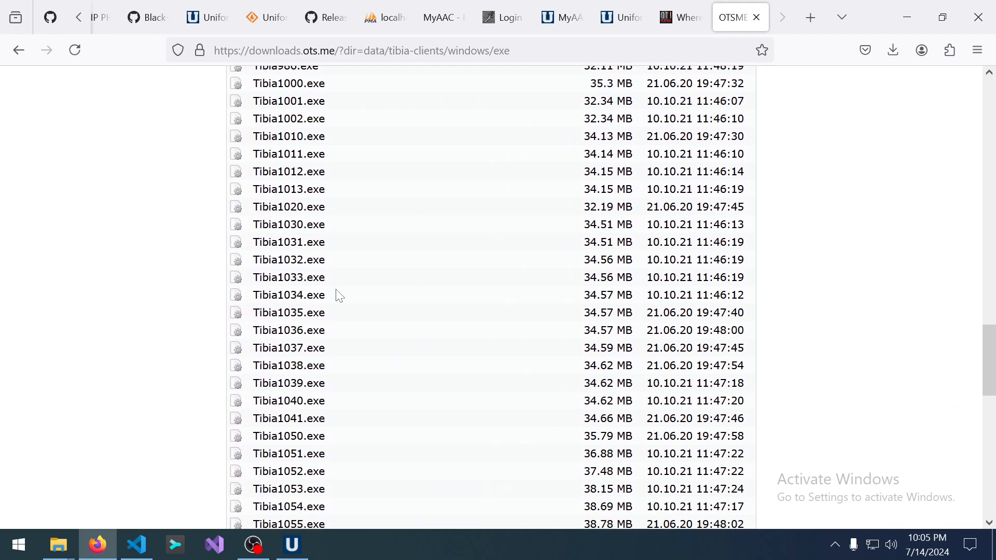
scroll(319, 340, down, 3)
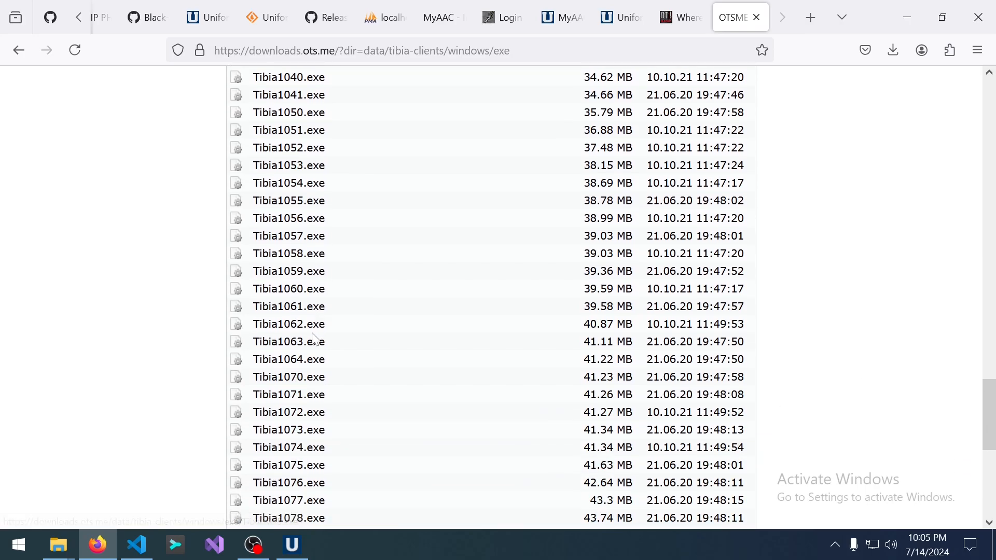
scroll(311, 336, down, 4)
scroll(311, 337, down, 3)
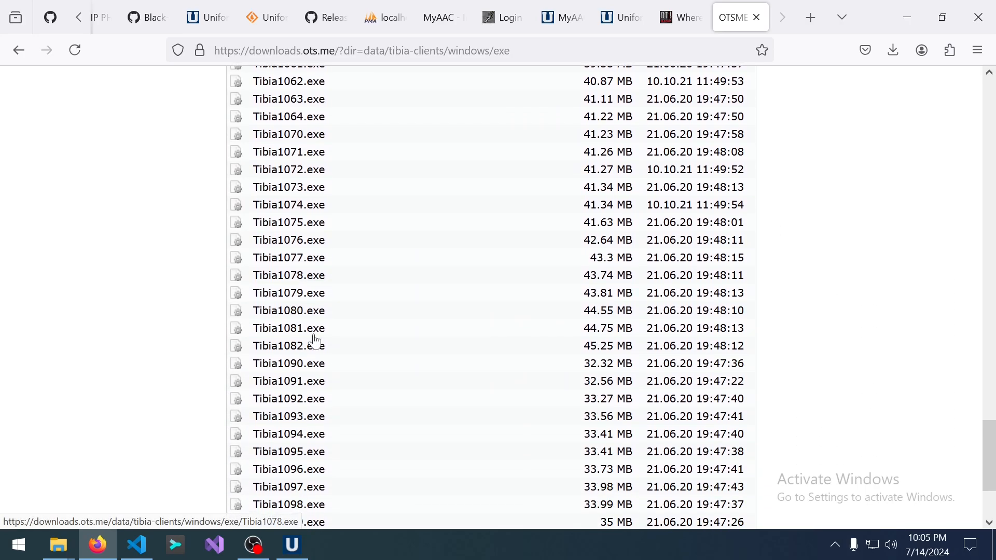
scroll(311, 342, down, 2)
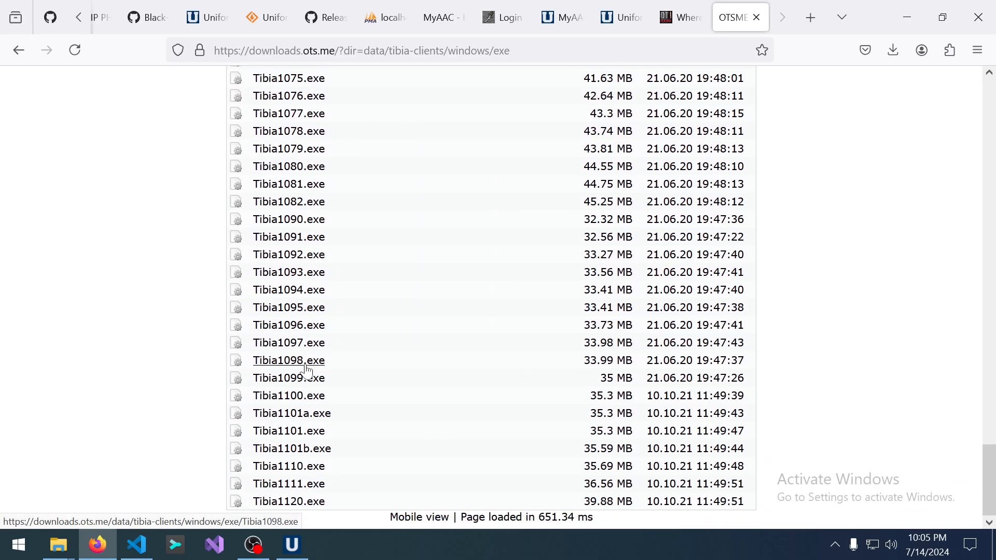
click(313, 363)
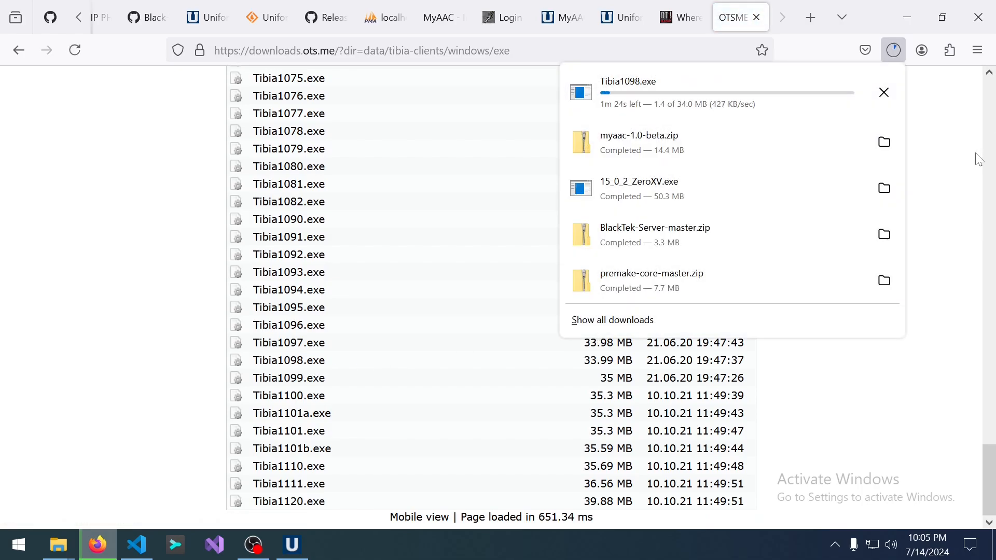
Return to the OTLand 10.98 client thread, briefly revisiting the search results.
click(681, 17)
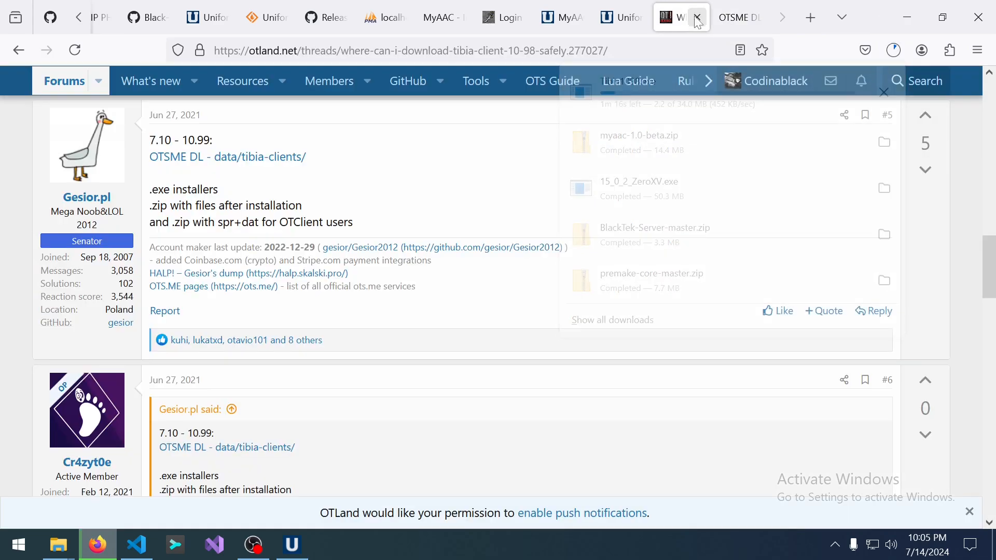
scroll(491, 212, up, 15)
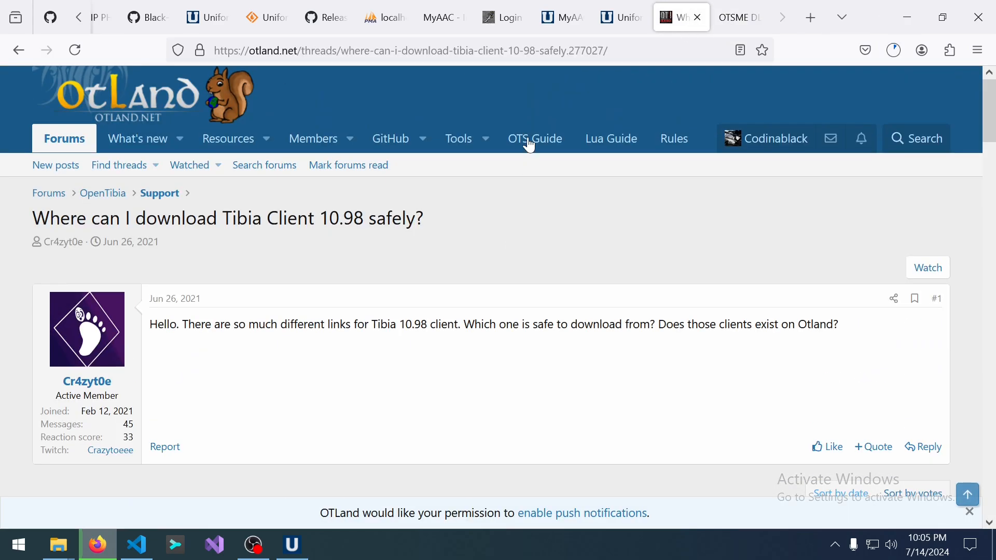
click(18, 50)
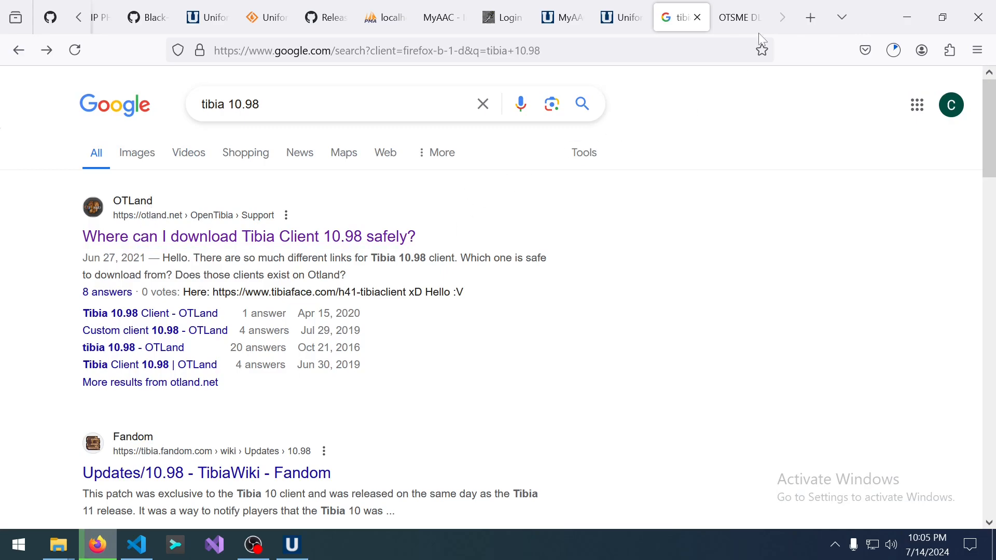
click(47, 51)
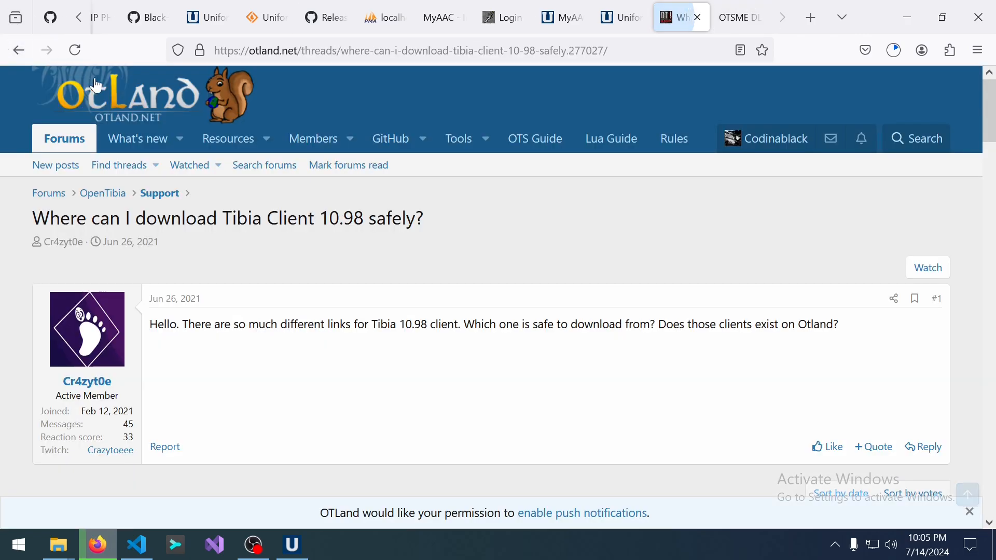
scroll(549, 286, down, 10)
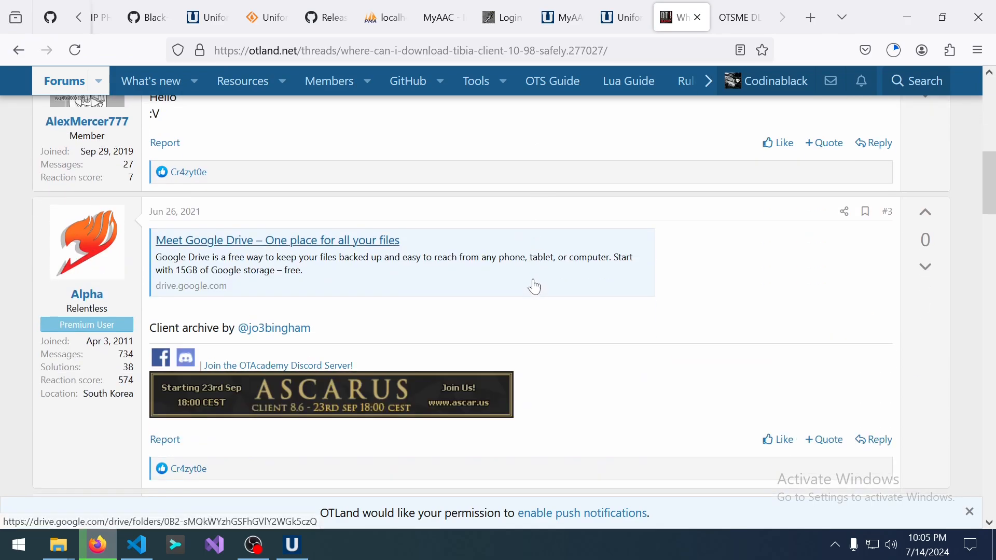
scroll(535, 287, up, 5)
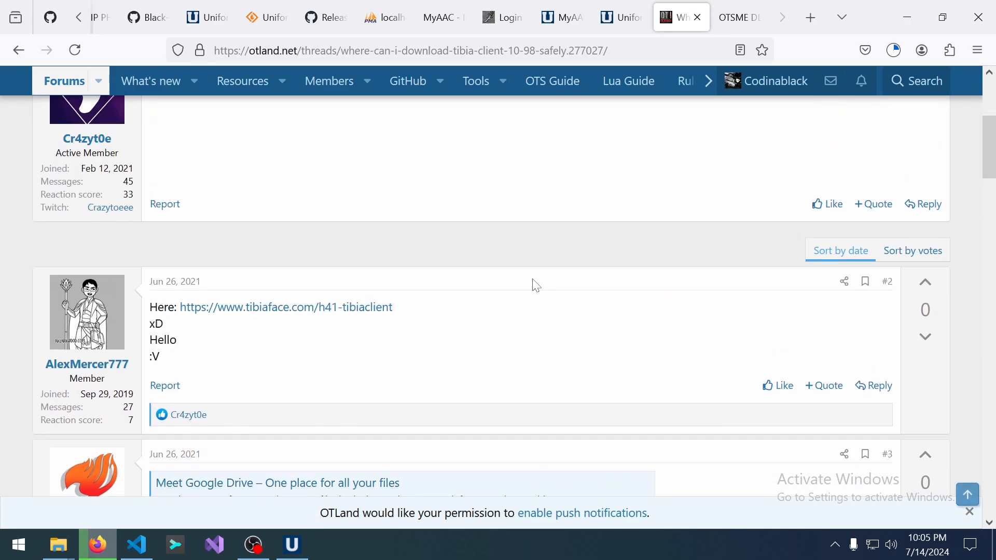
scroll(536, 285, down, 12)
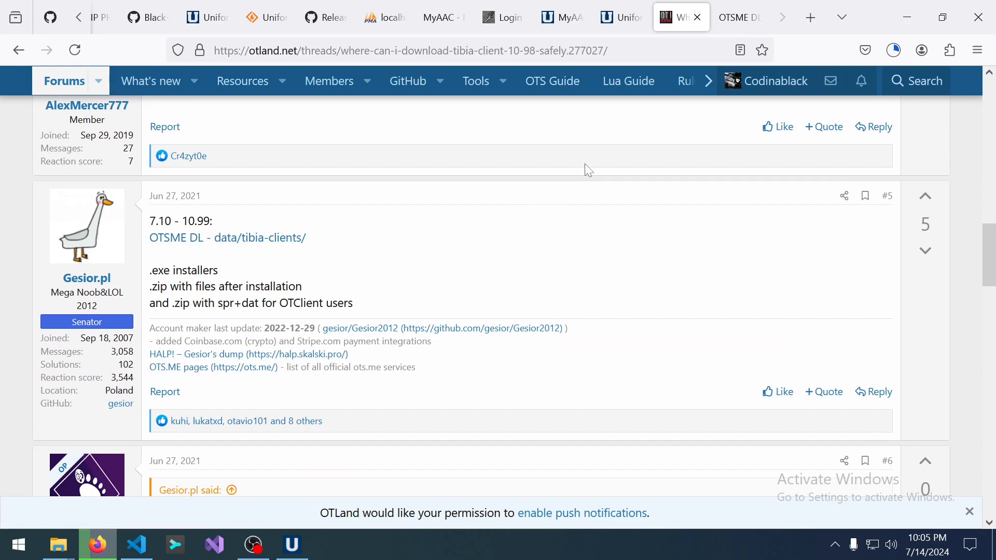
Check Tibia1098.exe progress in the Downloads panel, then go back to the OTLand thread.
click(737, 17)
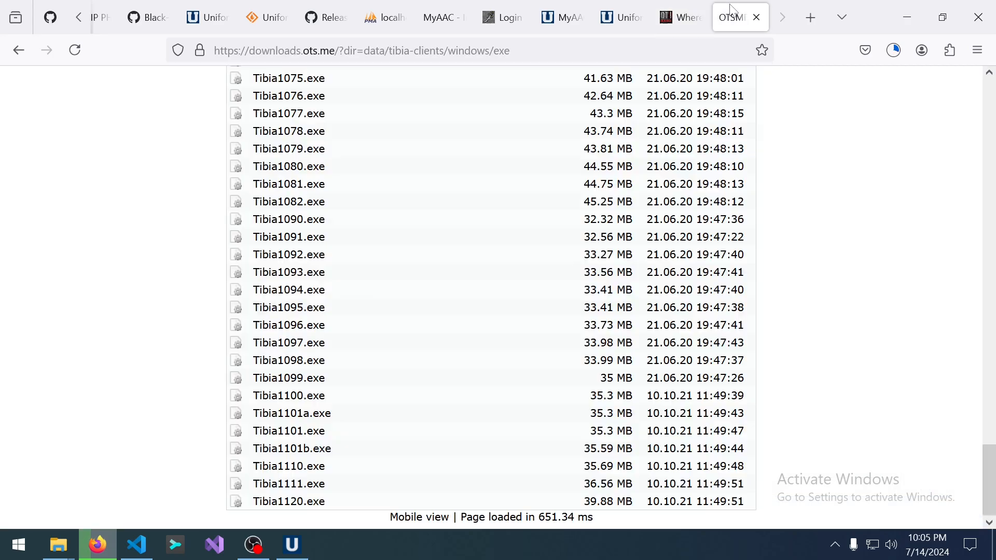
click(890, 54)
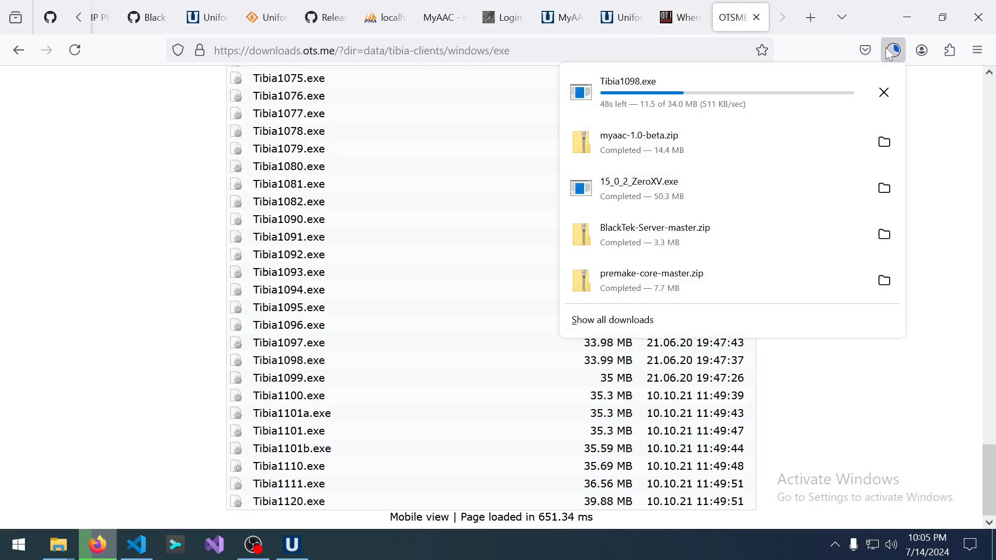
click(851, 2)
click(707, 7)
scroll(877, 123, up, 15)
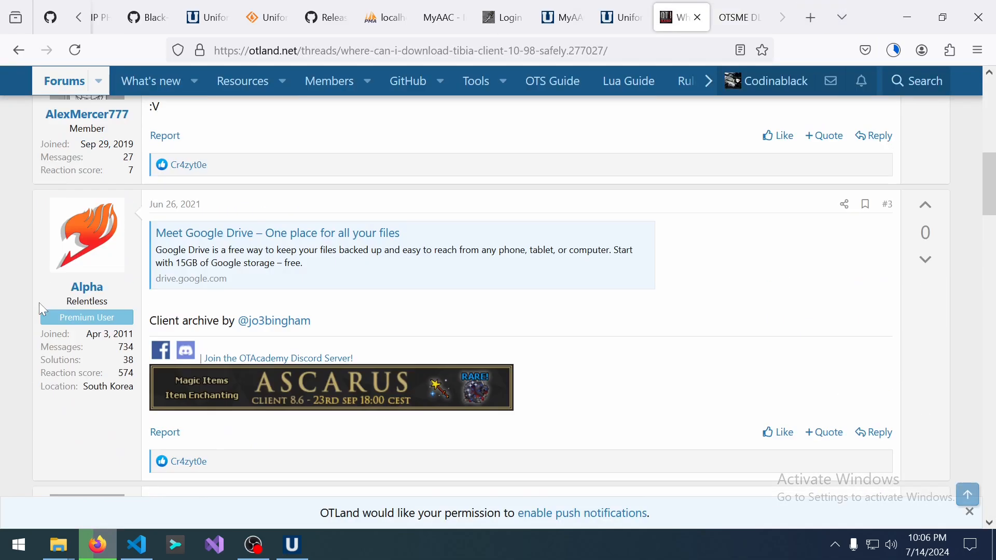
Search the OTLand forum for 'ip chan' and scan the results.
click(916, 139)
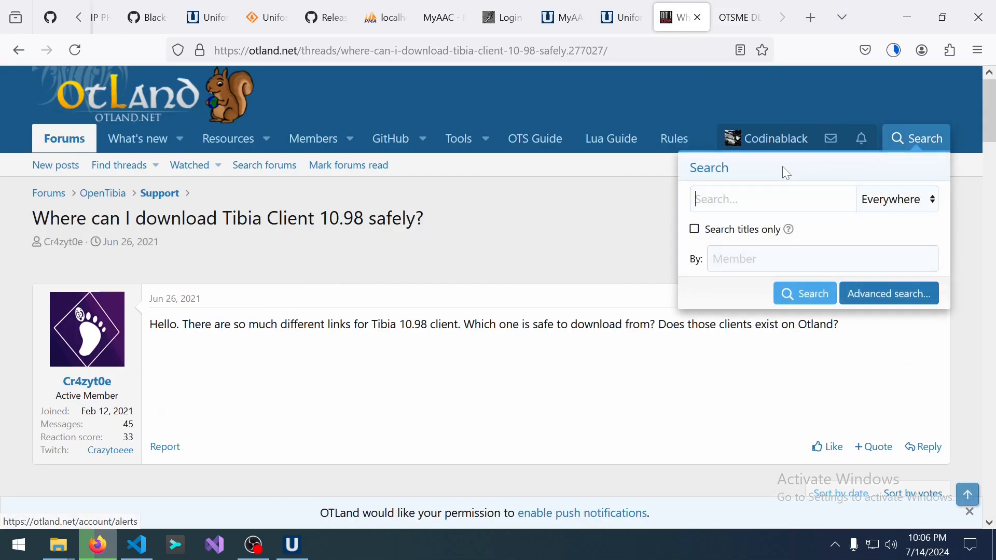
text(ip)
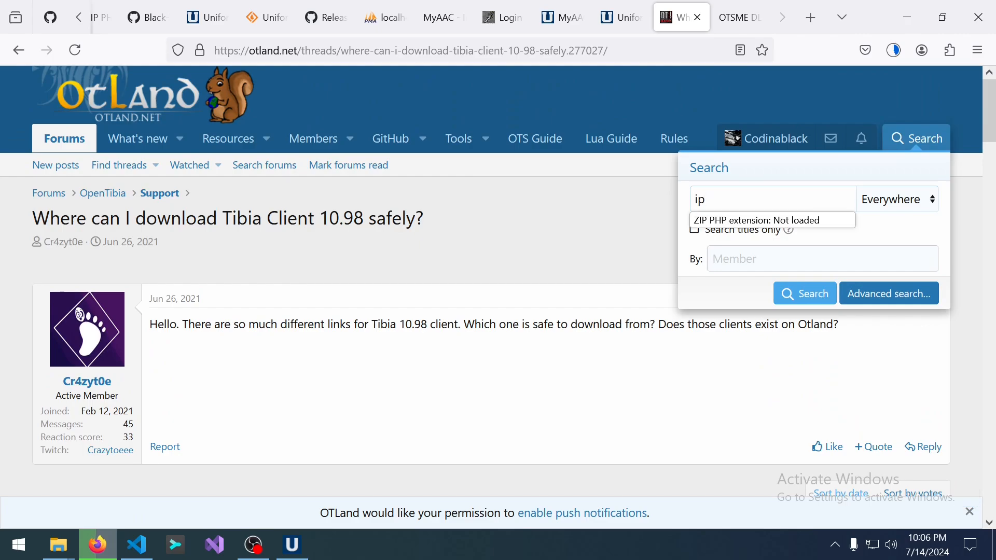
text( changer)
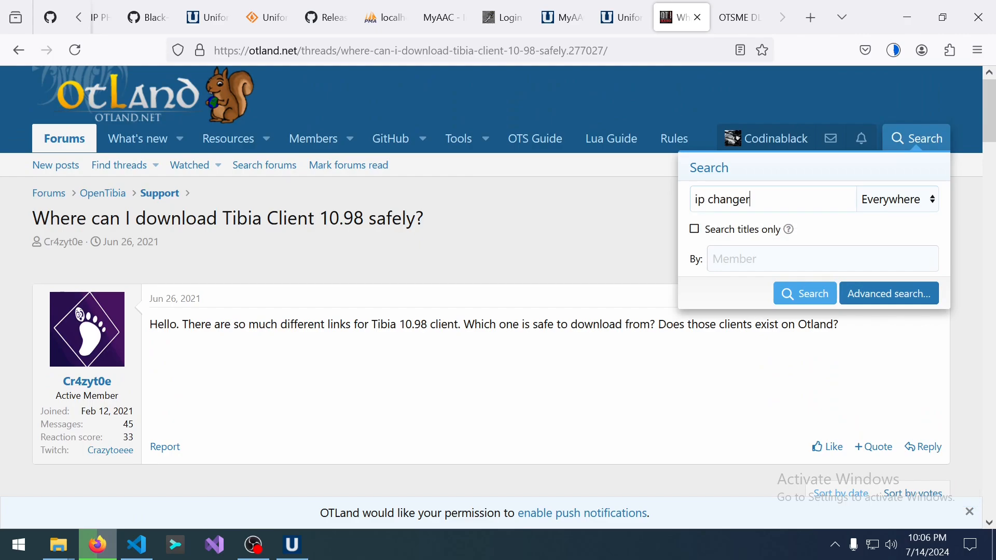
key(Return)
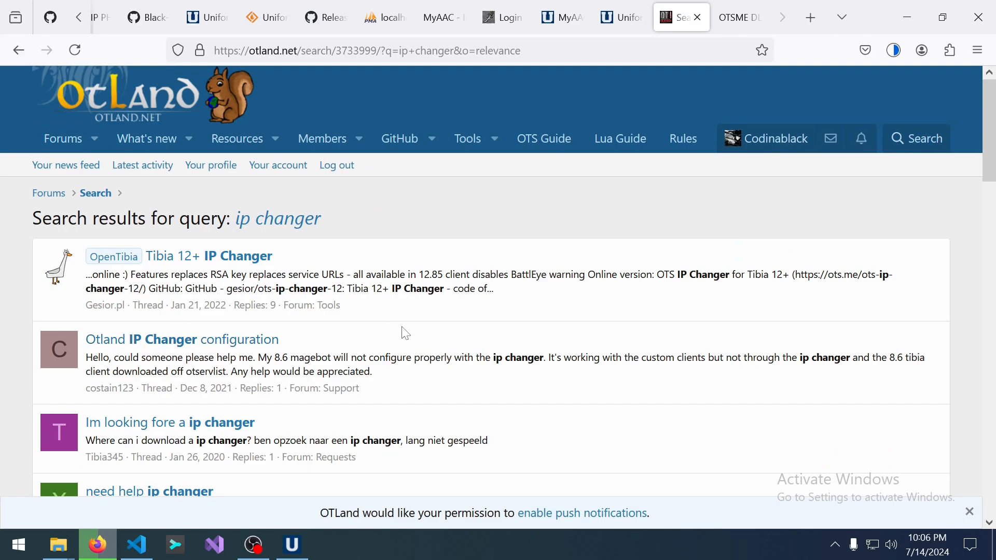
scroll(342, 331, down, 6)
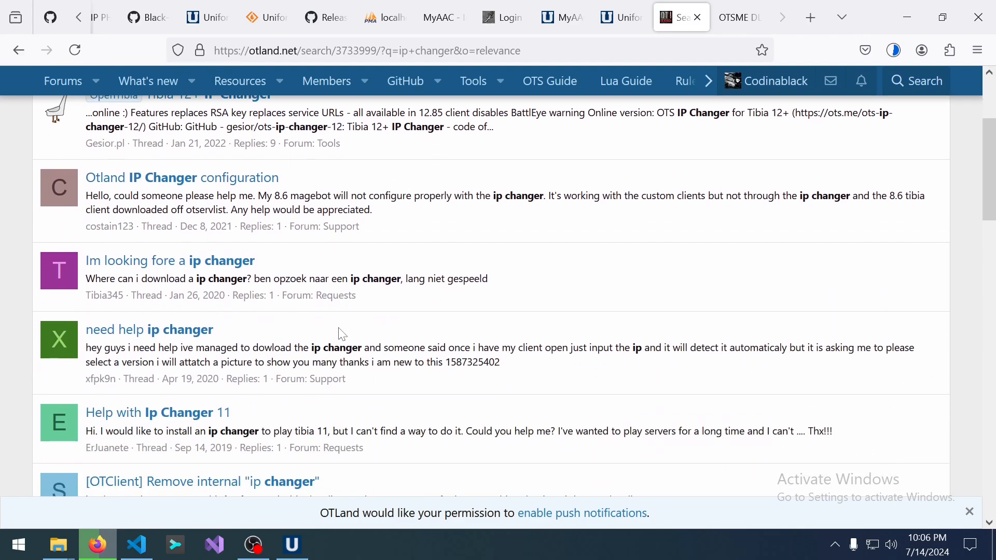
scroll(343, 331, down, 5)
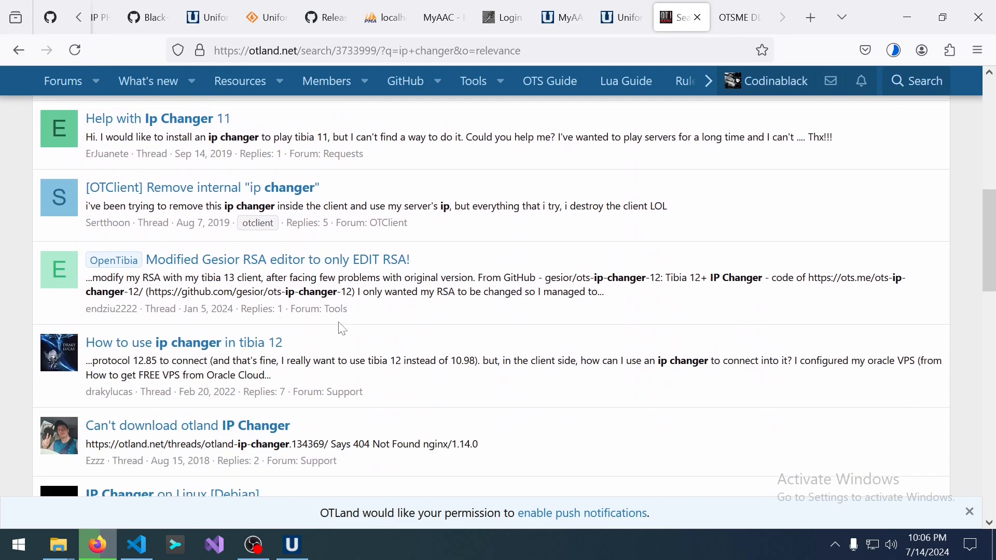
scroll(342, 330, down, 5)
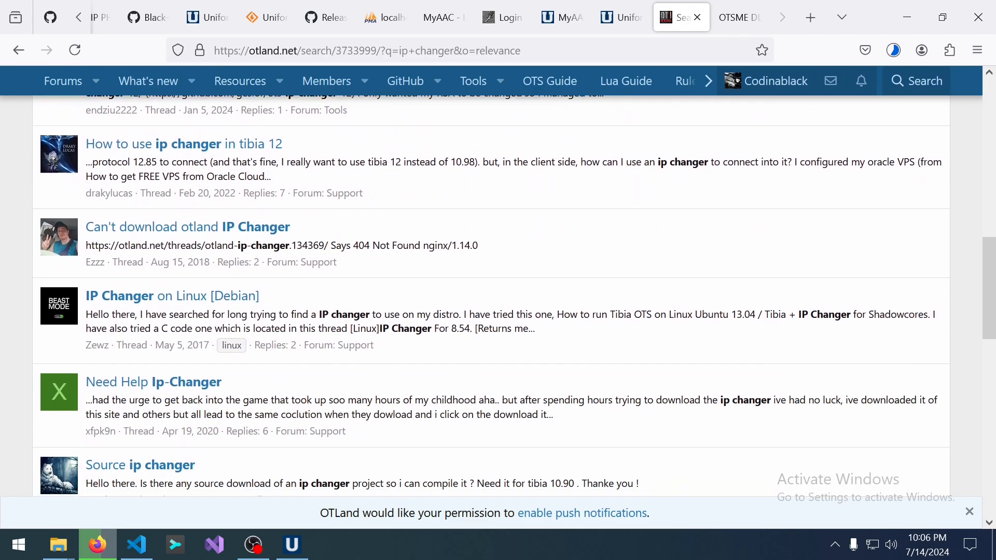
scroll(343, 331, down, 5)
scroll(343, 331, up, 20)
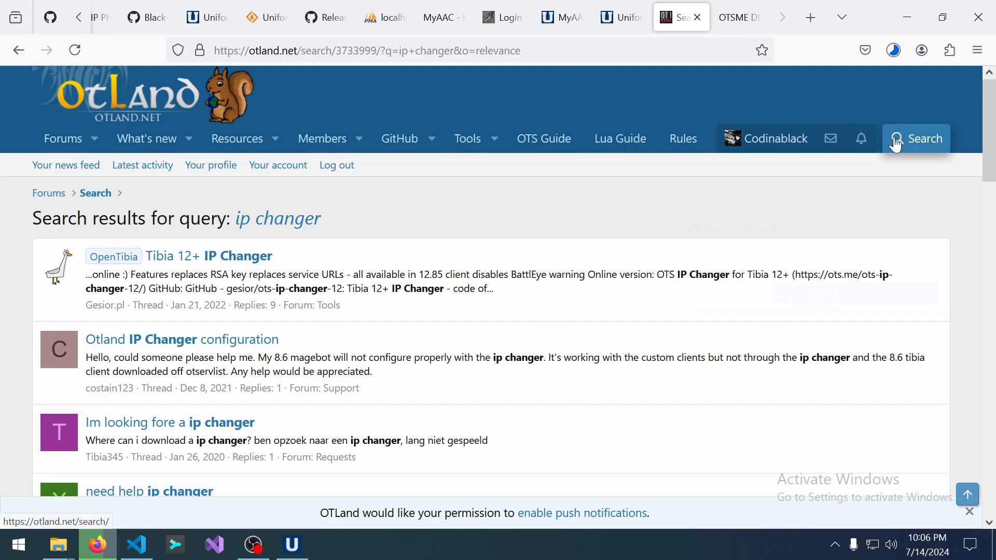
Search the forum again for 'otland ip changer'.
click(896, 138)
text(otlan)
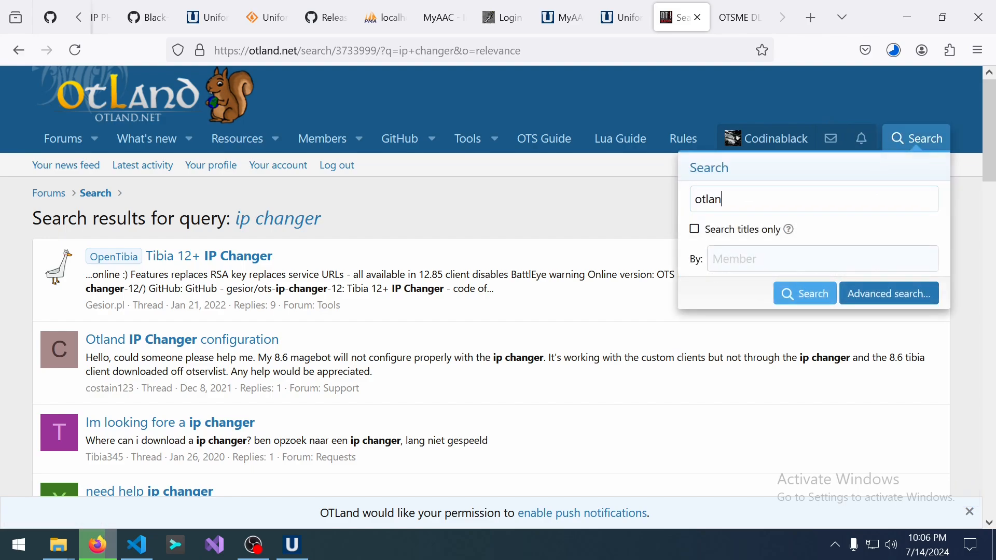
text(d ip changer)
key(Return)
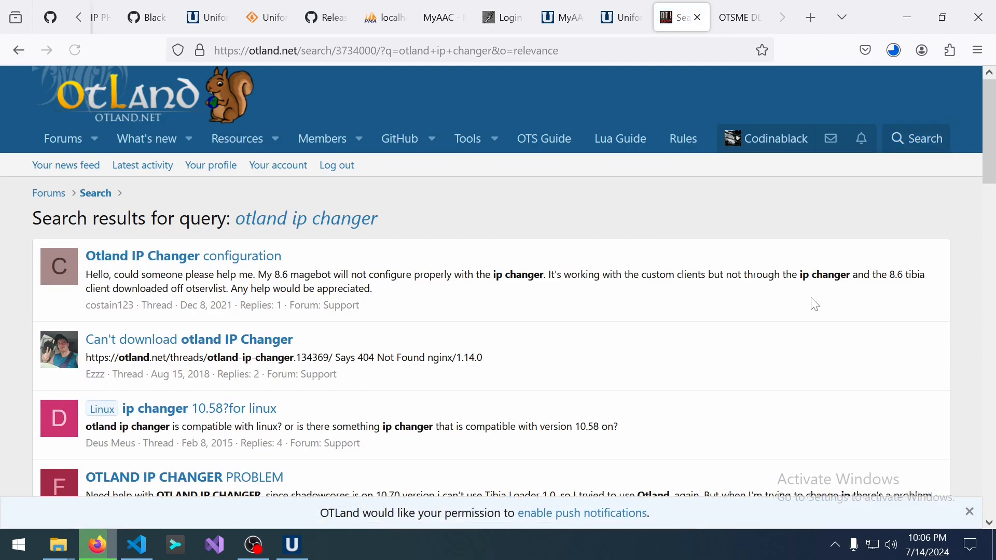
scroll(338, 322, down, 2)
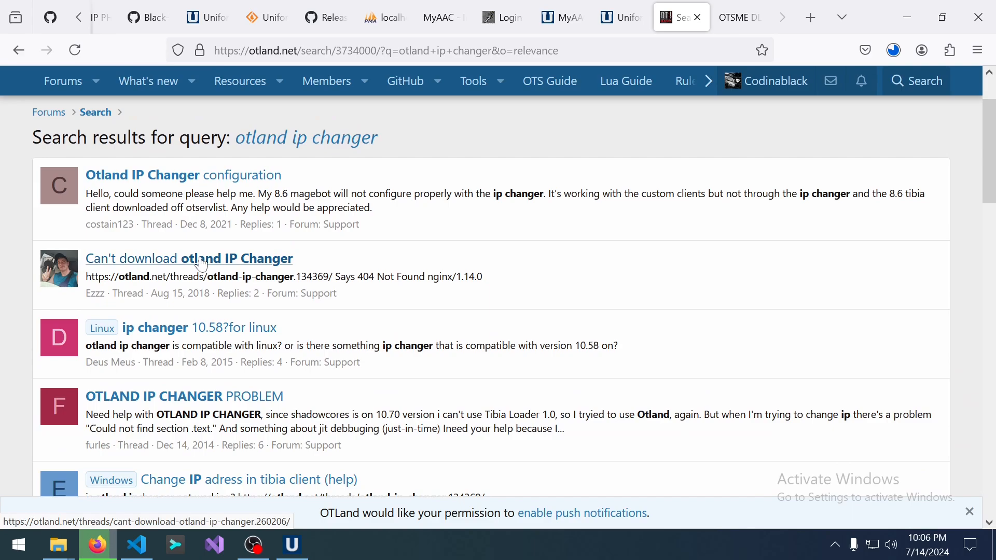
Download the ipchanger.exe attachment from the OtLand IP Changer thread and view the Downloads list.
click(202, 264)
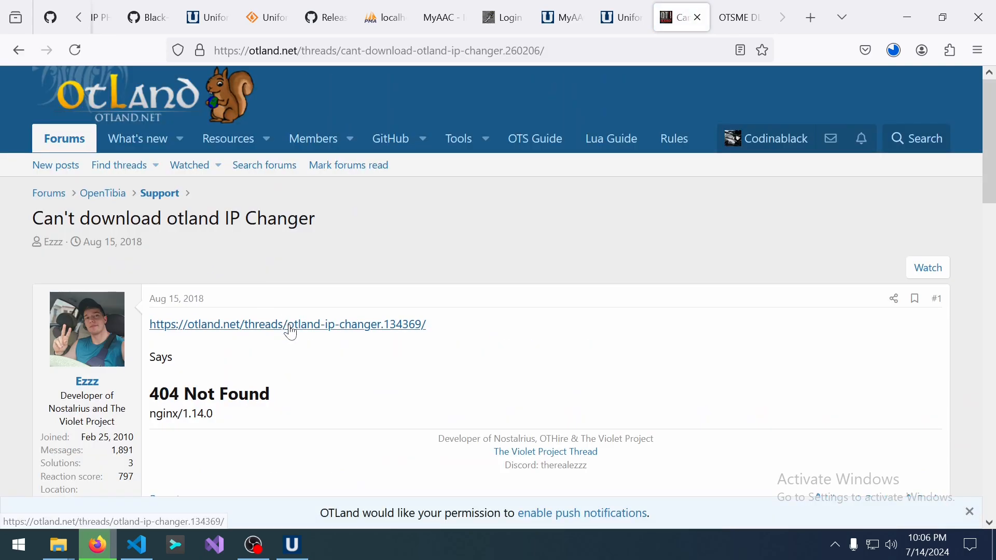
click(384, 337)
scroll(352, 319, down, 8)
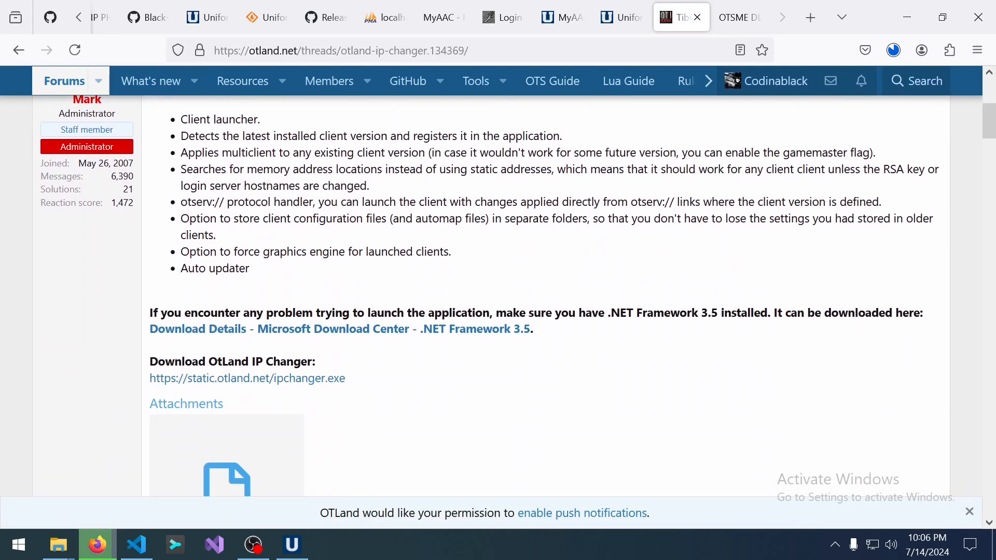
scroll(352, 319, down, 5)
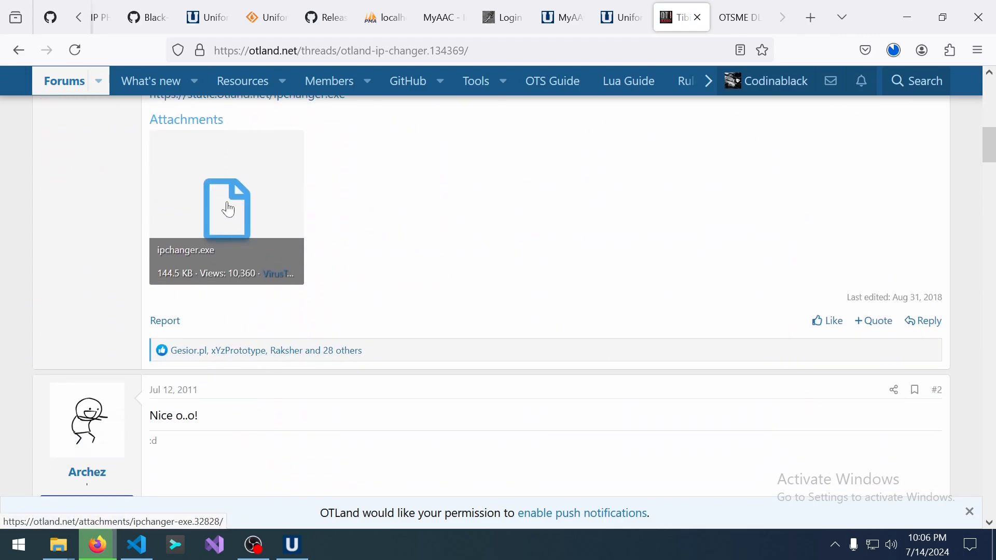
click(227, 210)
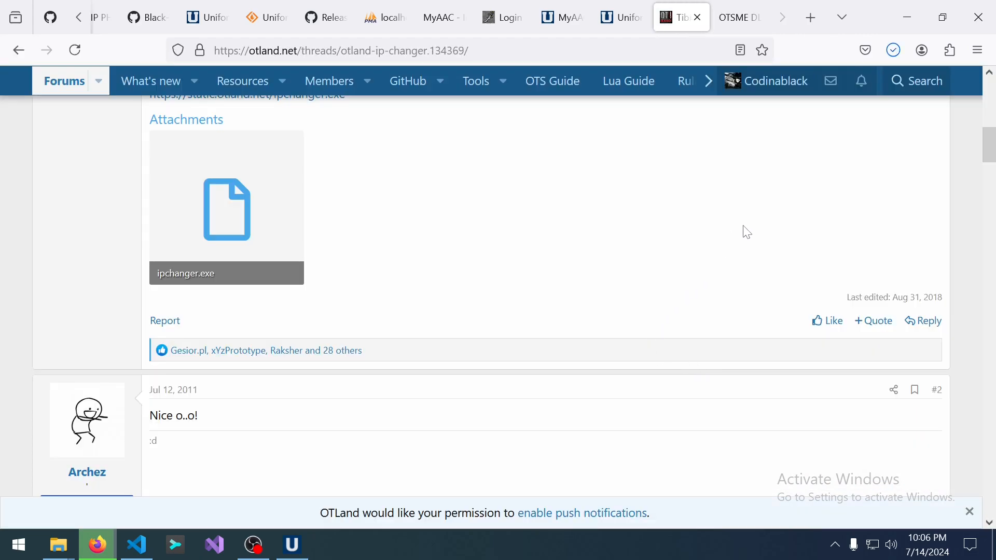
scroll(747, 233, up, 12)
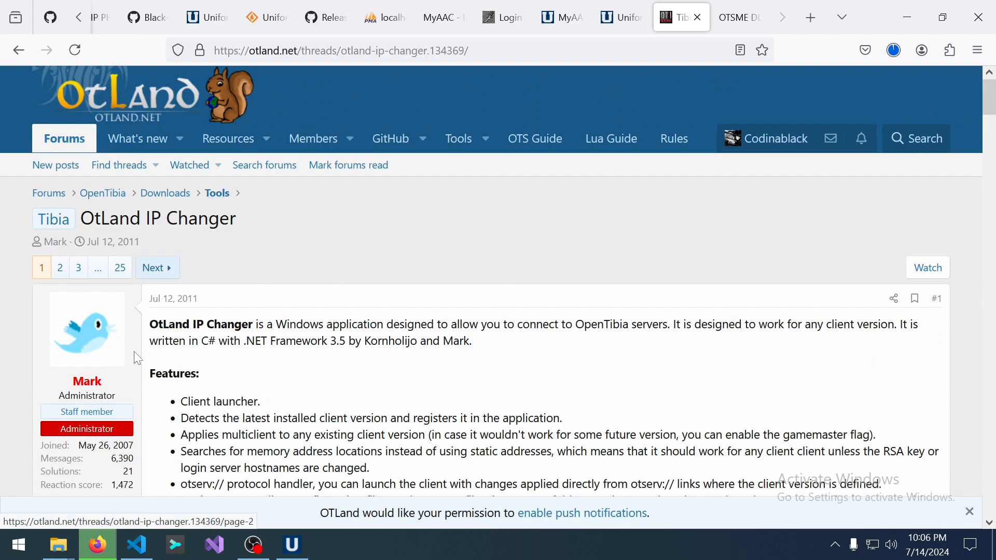
click(894, 50)
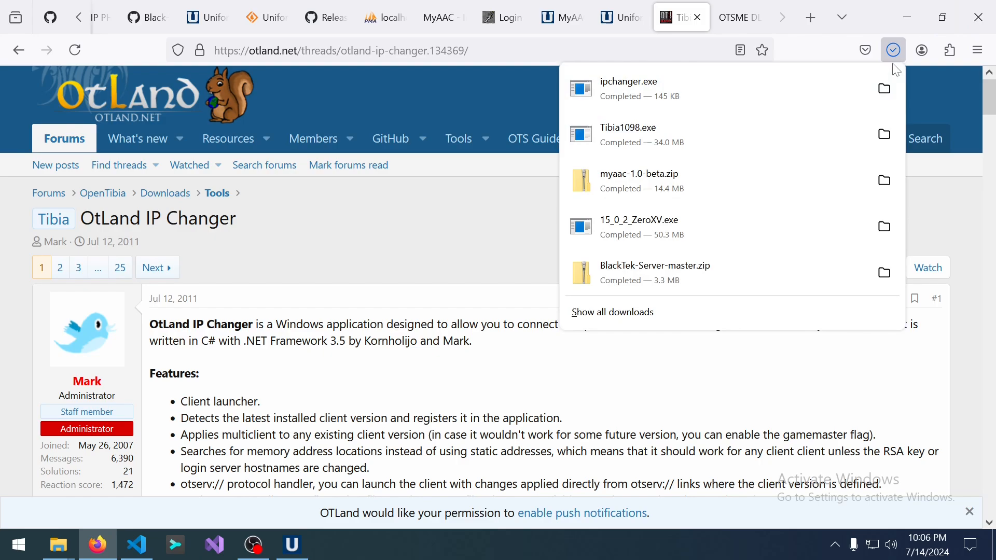
Launch ipchanger.exe and start the .NET Framework 3.5 download in Windows Features.
click(696, 79)
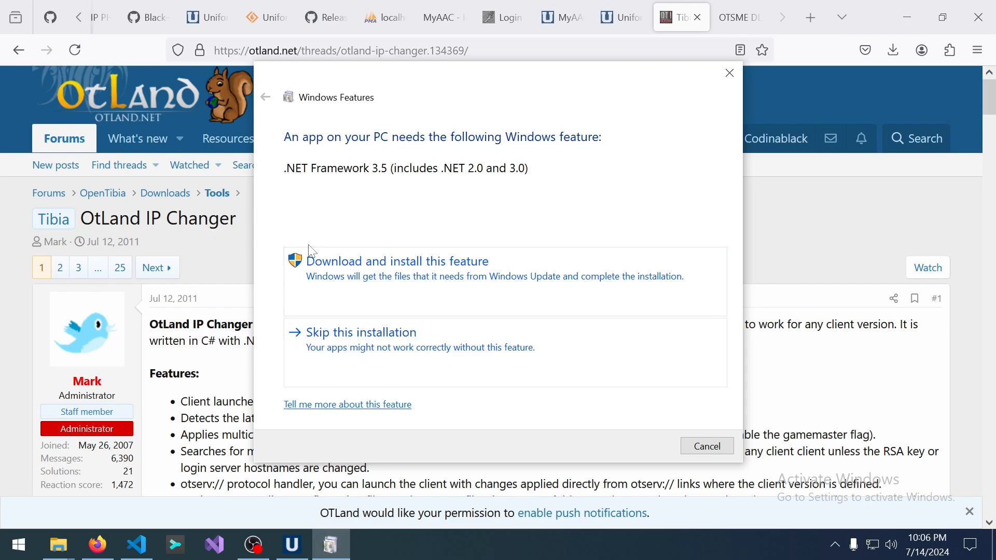
click(445, 285)
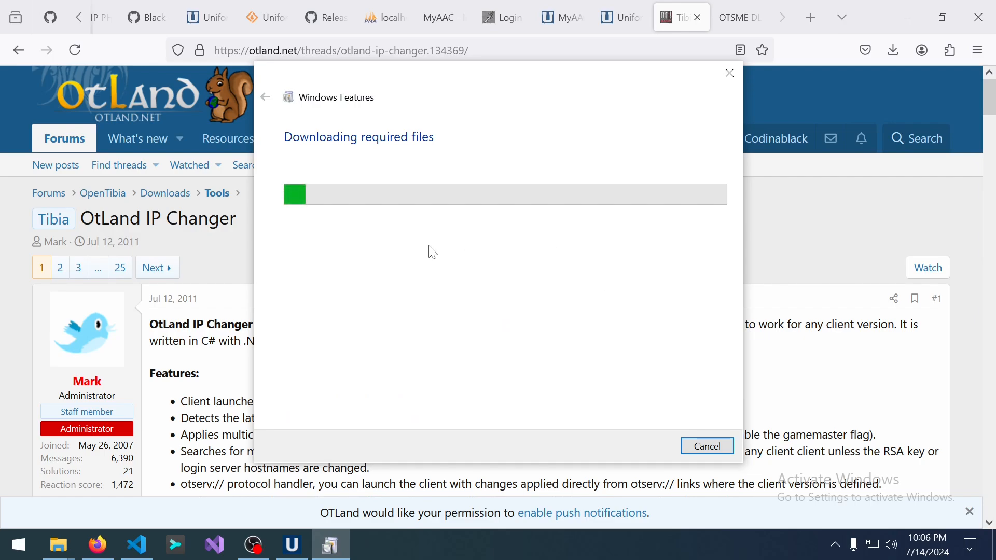
click(197, 363)
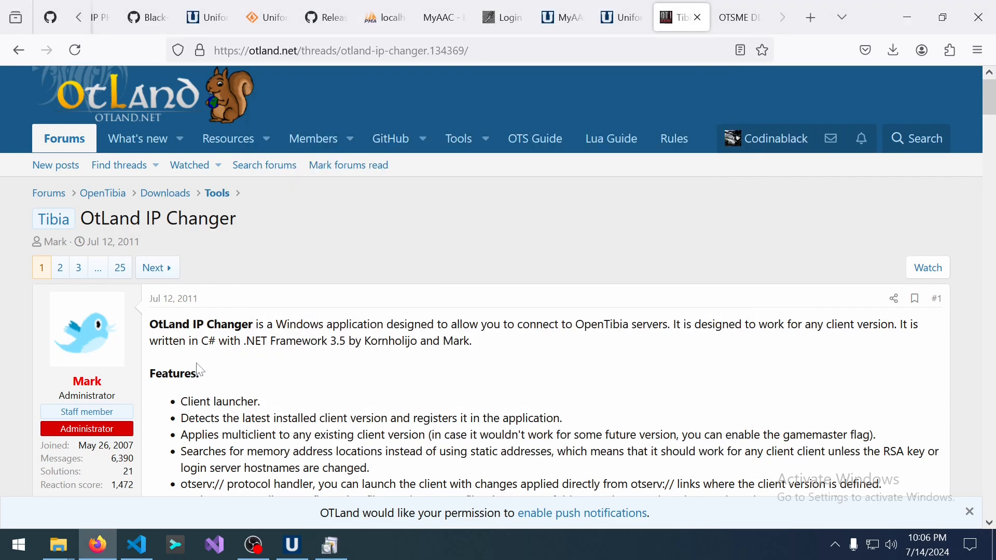
key(alt+Tab)
click(221, 356)
Highlight the forum post's .NET Framework 3.5 requirement, then check the download progress.
drag(274, 324, 488, 347)
click(487, 347)
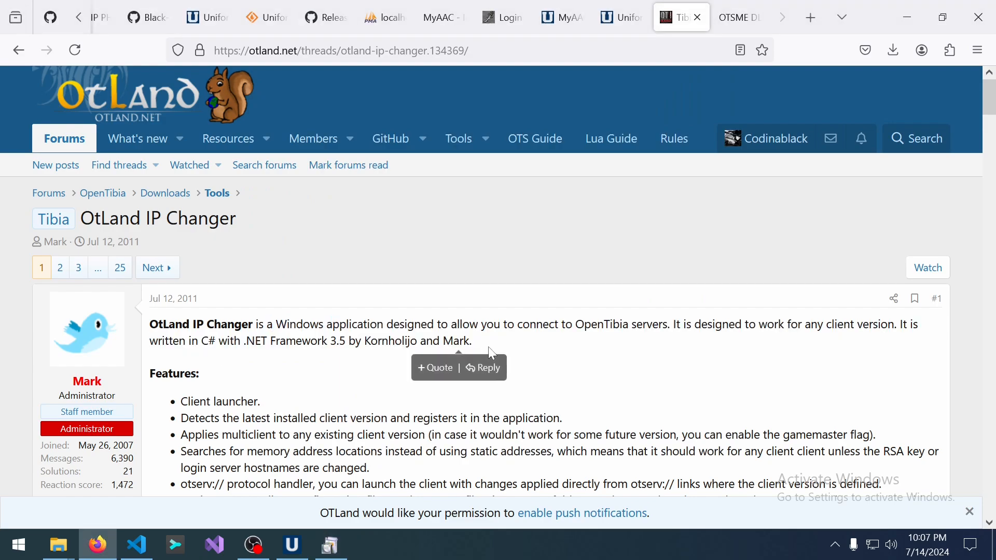
drag(246, 341, 361, 341)
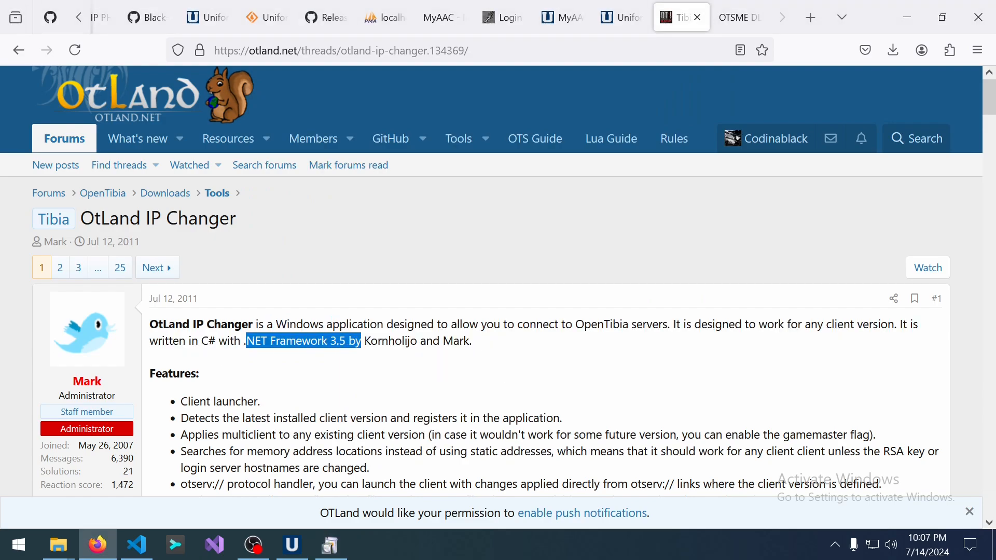
click(332, 544)
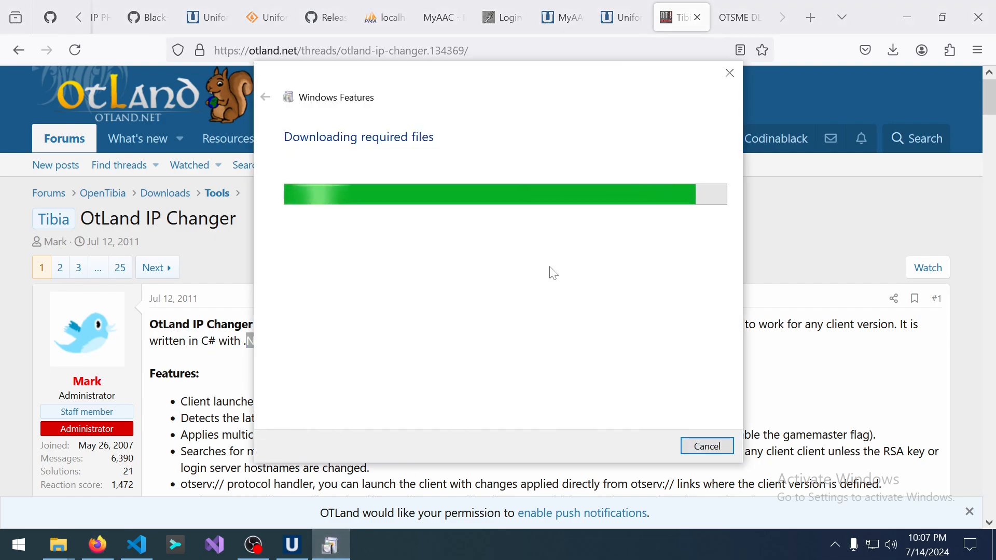
scroll(831, 332, down, 2)
scroll(197, 415, down, 3)
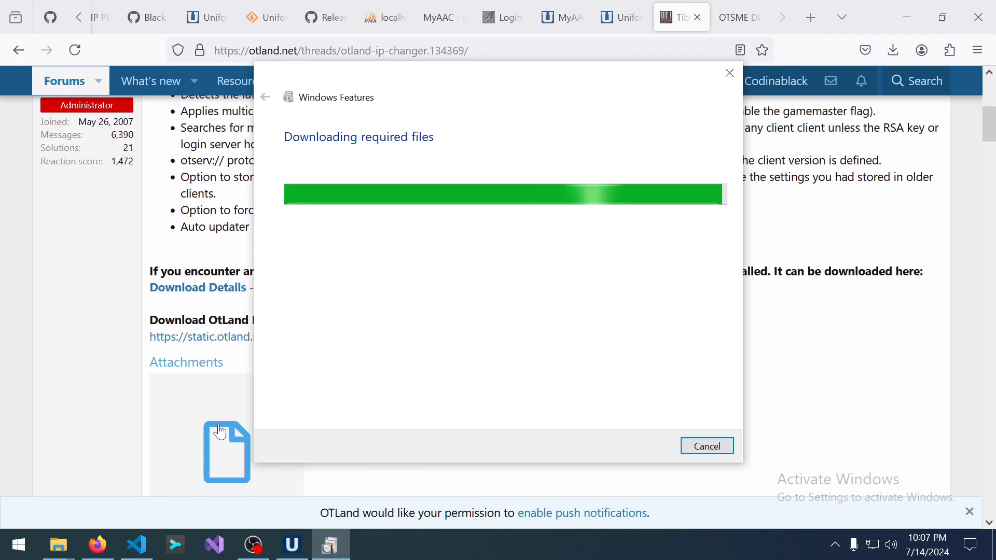
Minimize Firefox, move the UniServer window aside, and show Downloads in File Explorer.
click(293, 545)
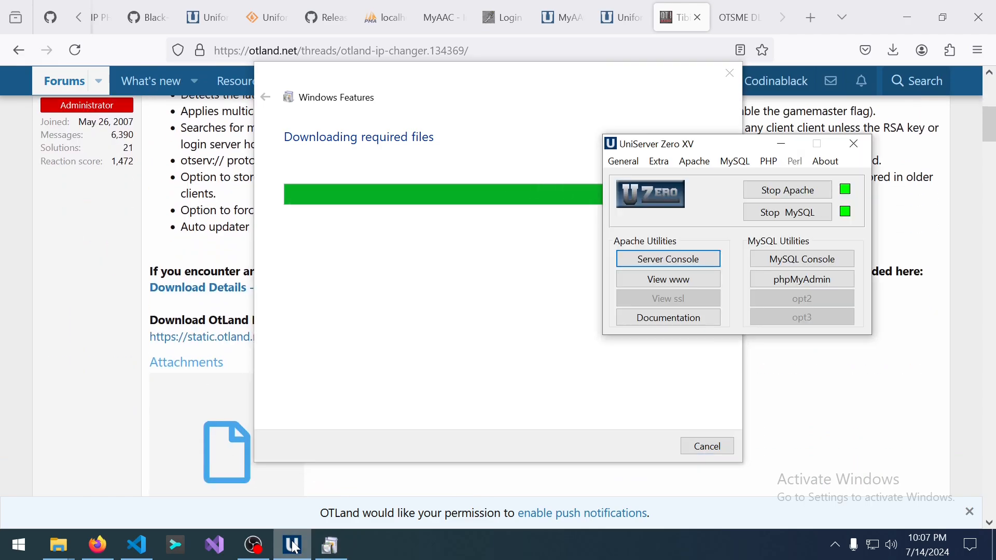
click(612, 8)
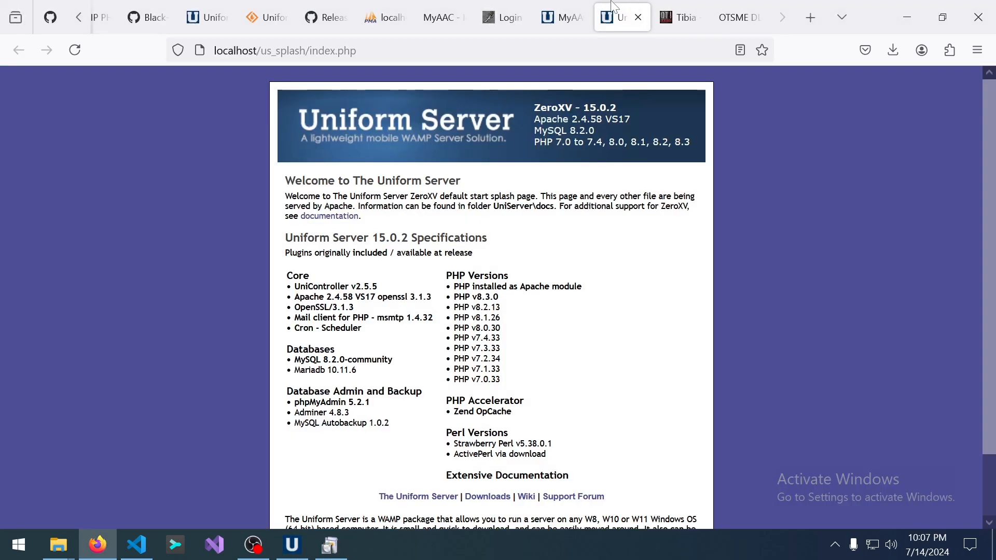
click(903, 8)
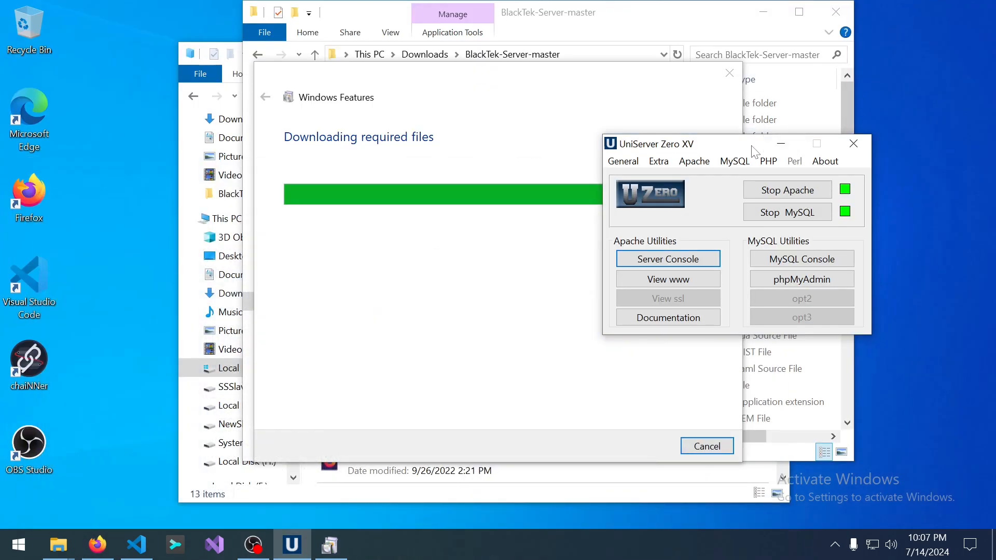
drag(739, 146, 610, 197)
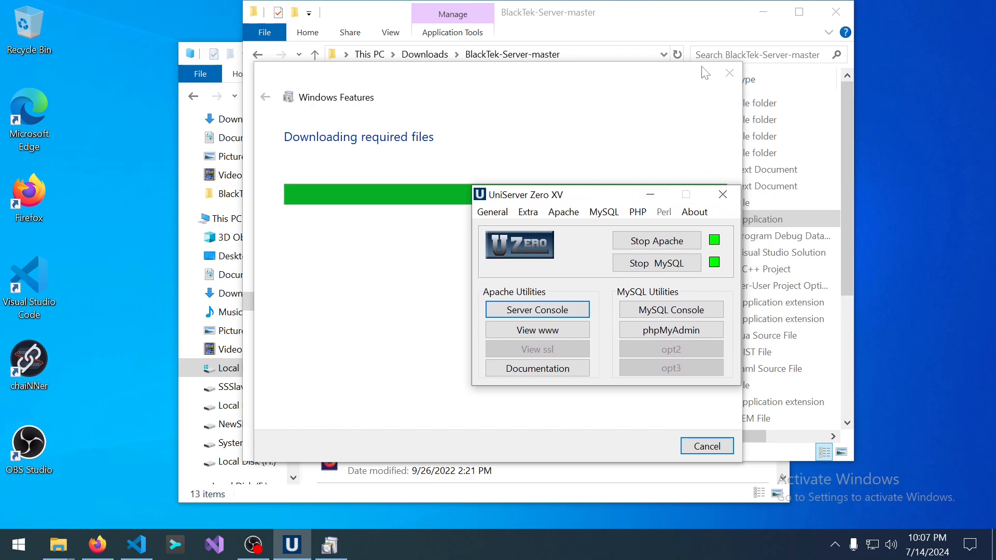
click(664, 32)
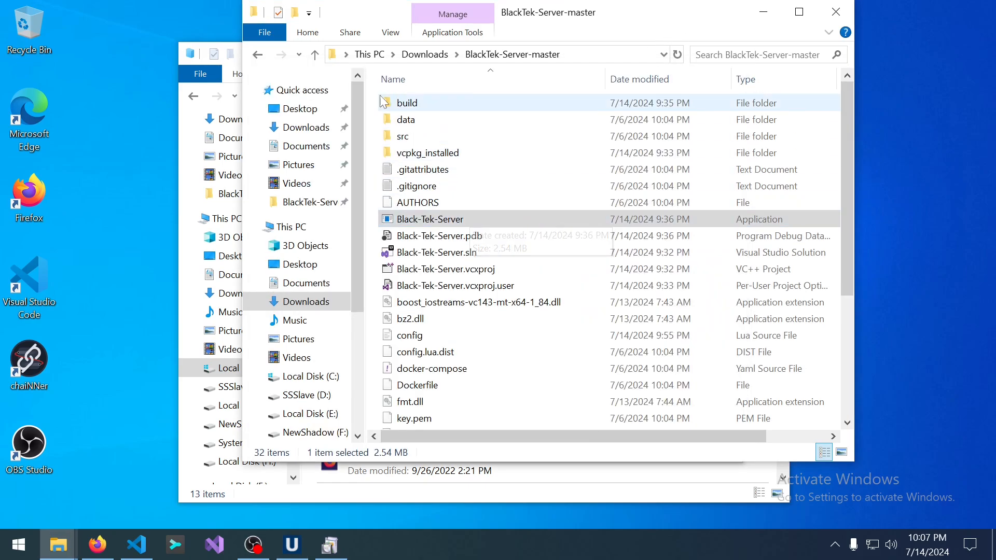
click(307, 129)
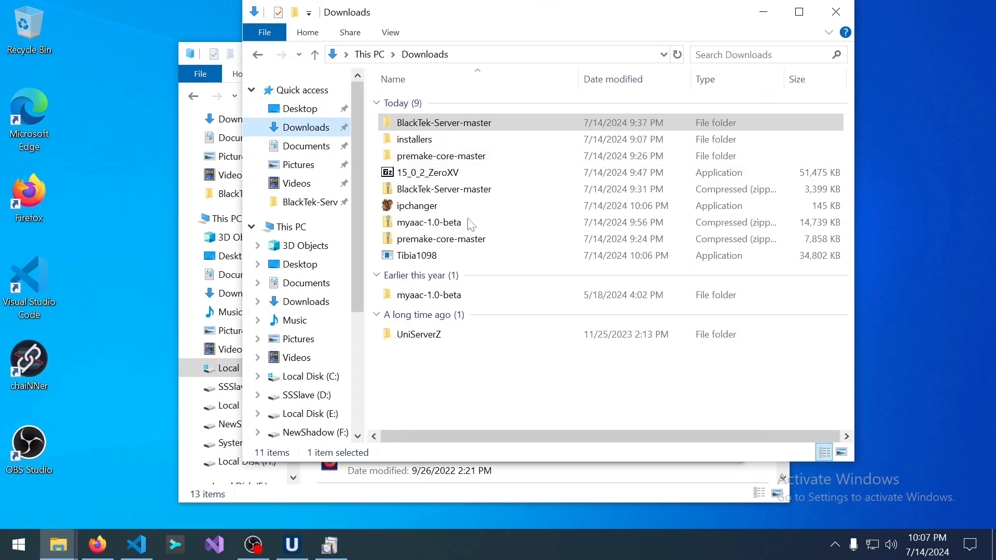
Run the Tibia1098 installer and accept the license agreement.
double_click(499, 256)
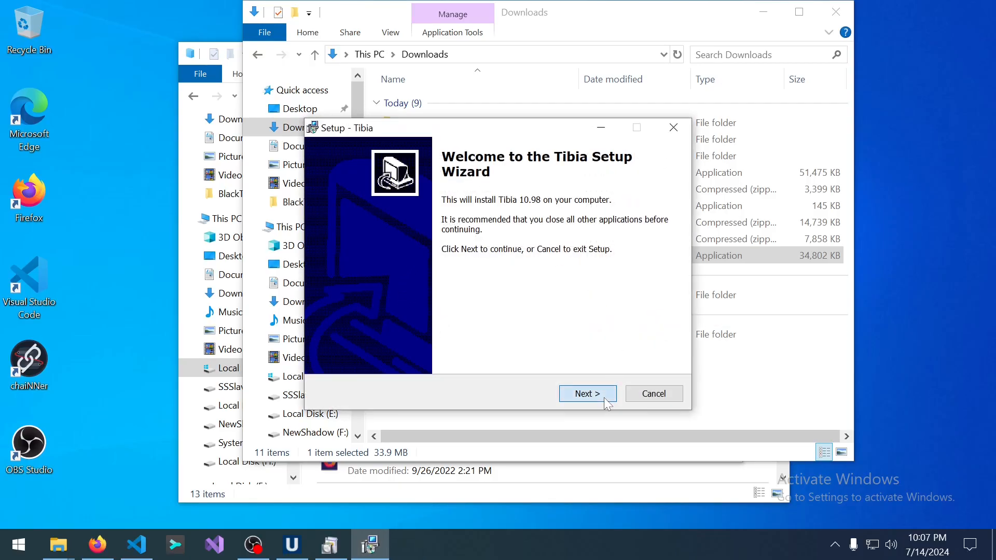
click(607, 404)
click(395, 347)
click(607, 404)
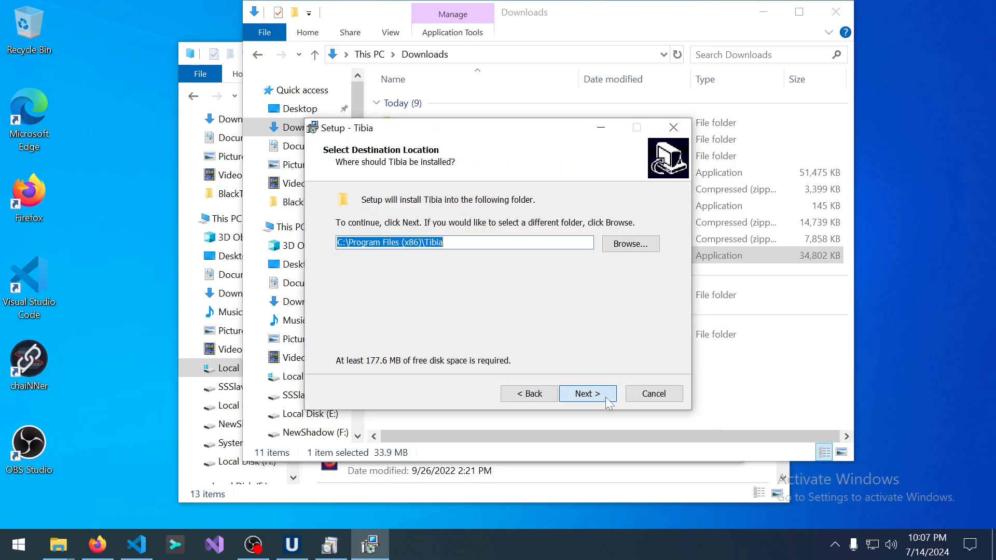
Set the install destination to a 'Tibia 10.98' folder inside Downloads.
click(514, 242)
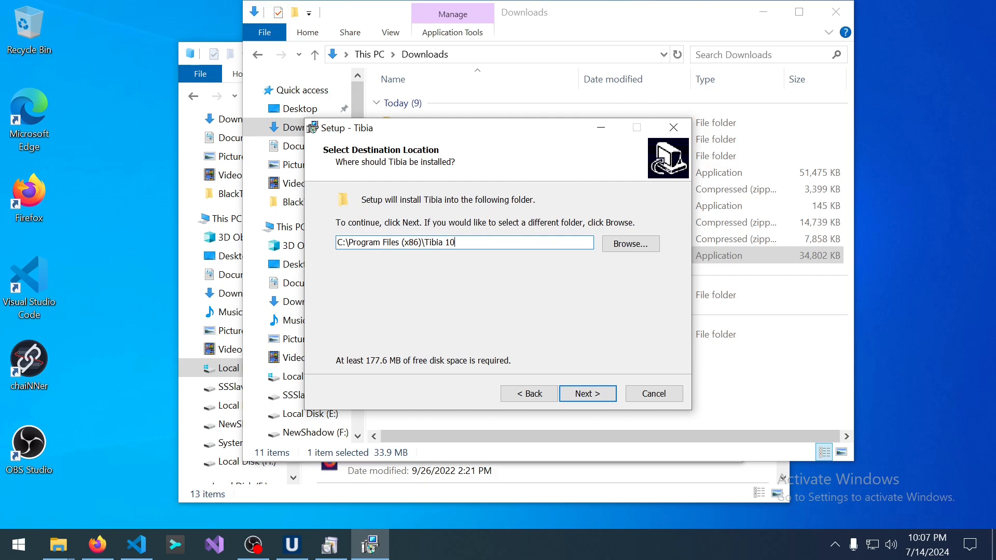
text(10.98)
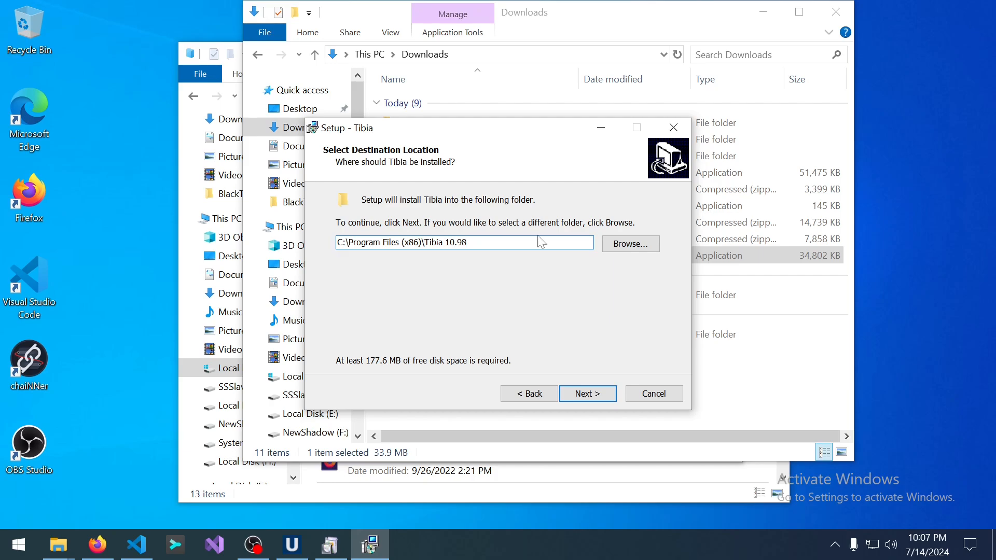
click(630, 244)
scroll(461, 287, down, 2)
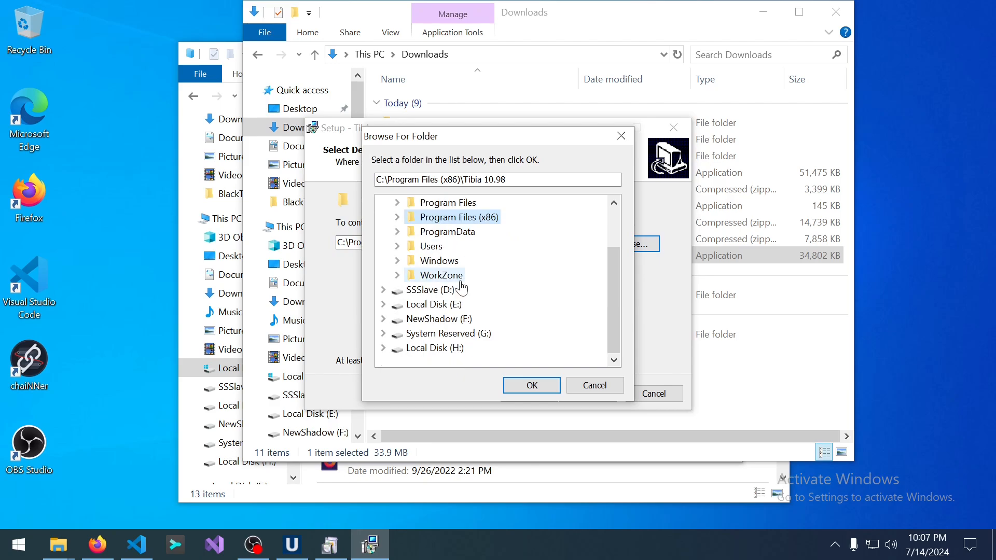
scroll(461, 287, up, 2)
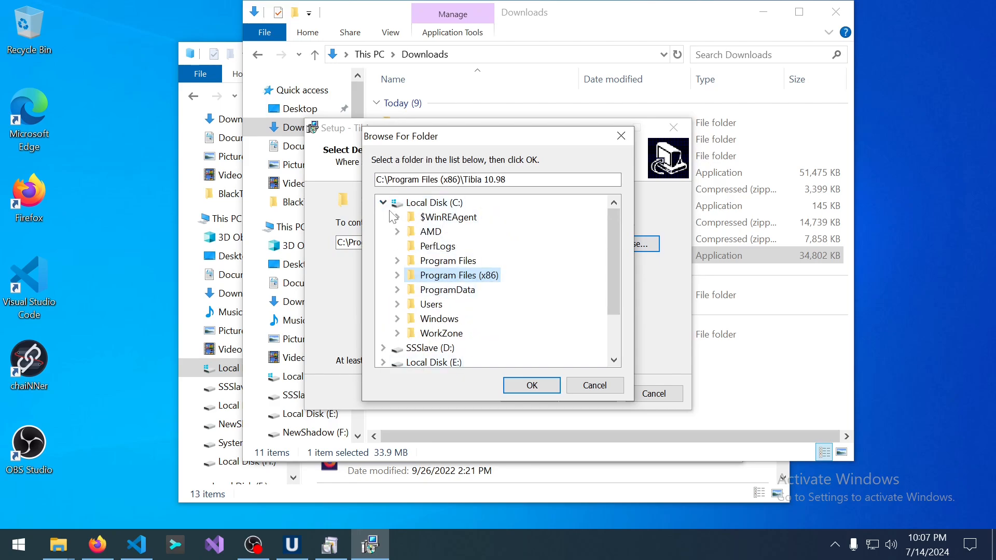
scroll(393, 217, down, 2)
click(398, 246)
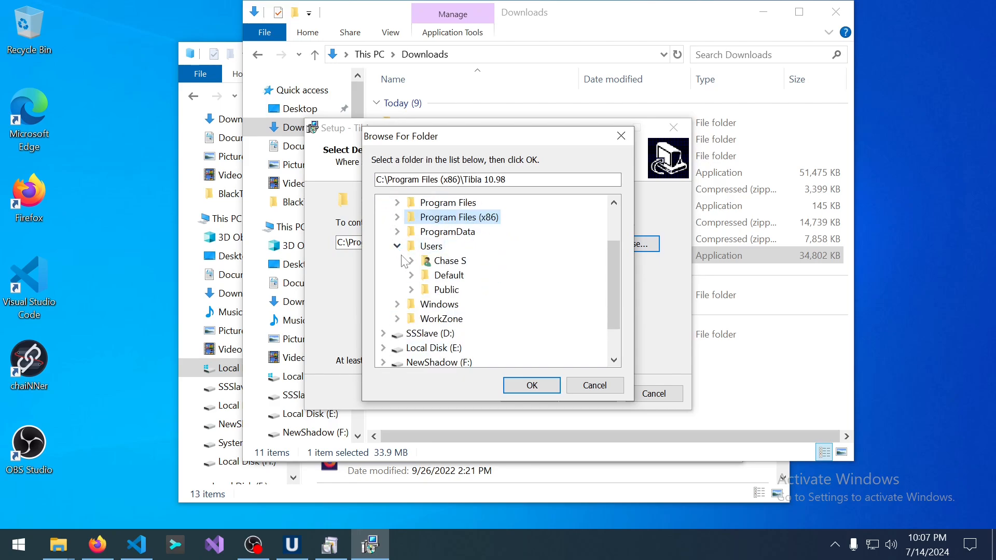
click(411, 261)
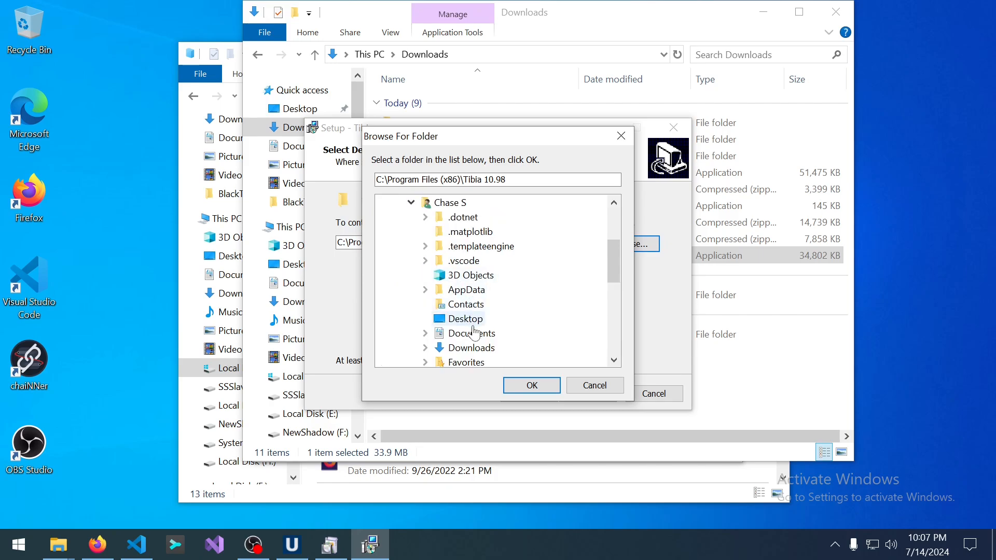
click(472, 347)
scroll(506, 332, down, 2)
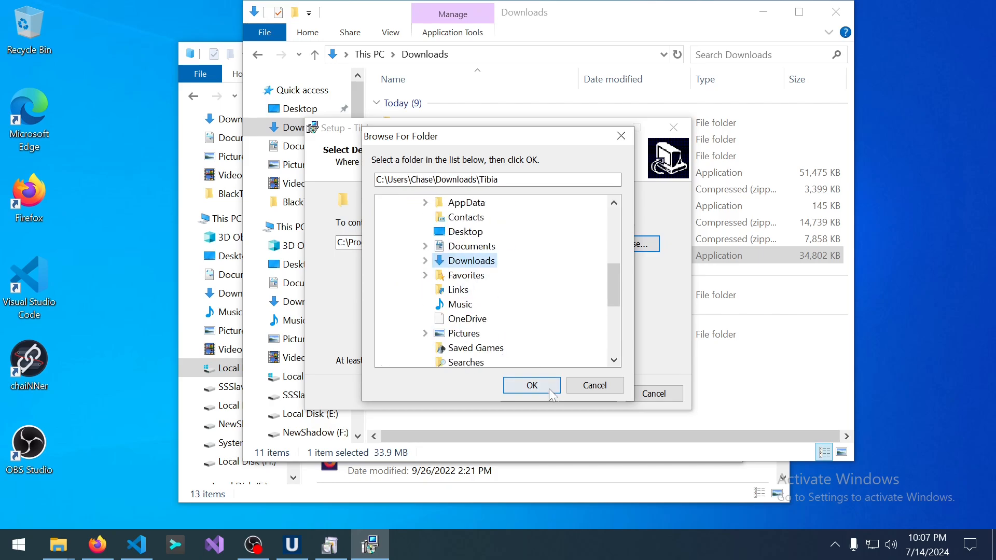
click(532, 386)
click(498, 242)
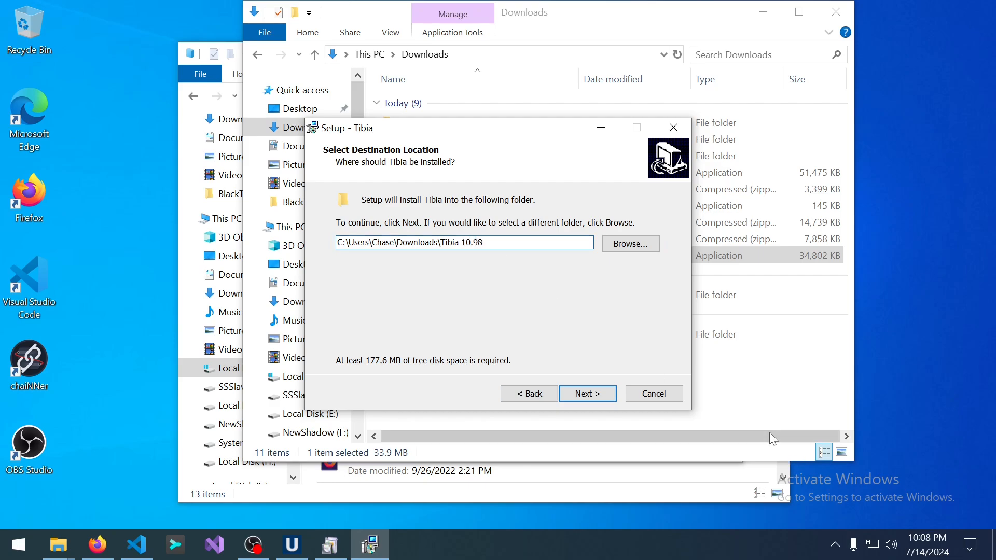
Skip the Start Menu folder and desktop icon, then start the installation.
click(588, 394)
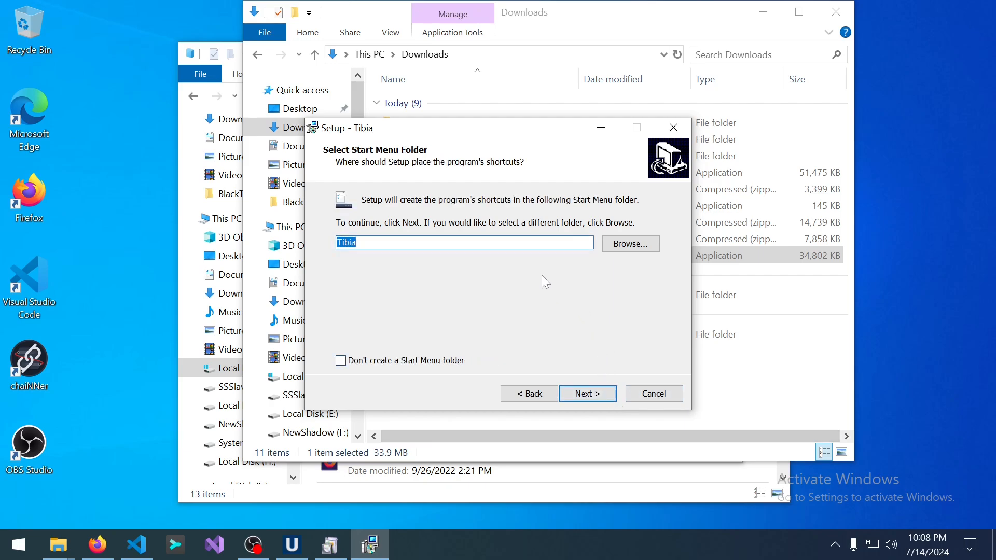
click(465, 242)
click(410, 361)
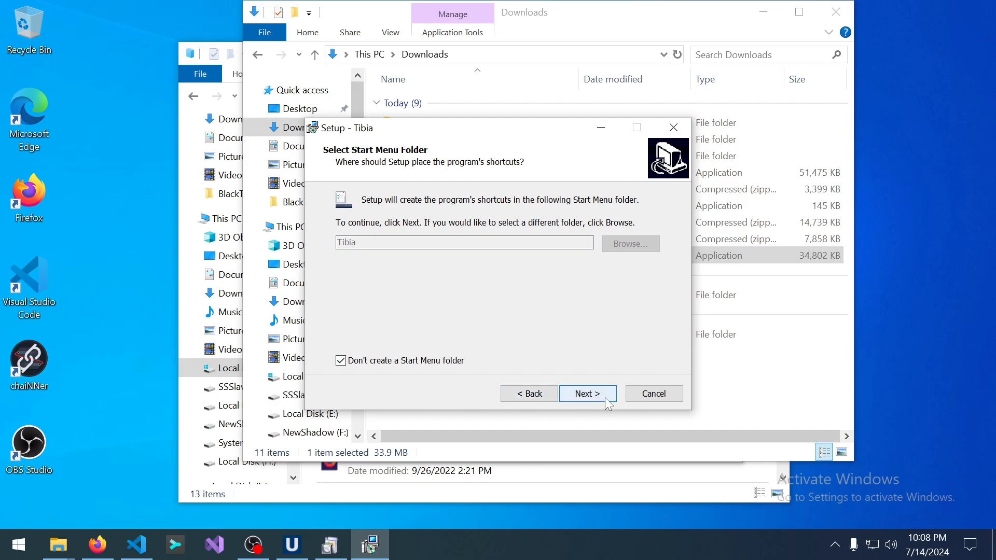
click(588, 394)
click(397, 245)
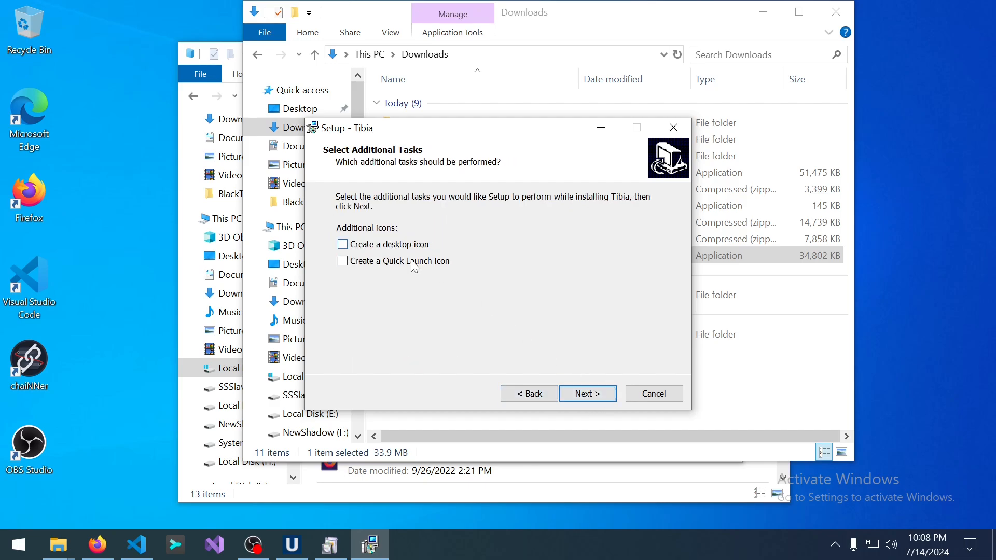
click(584, 395)
click(589, 396)
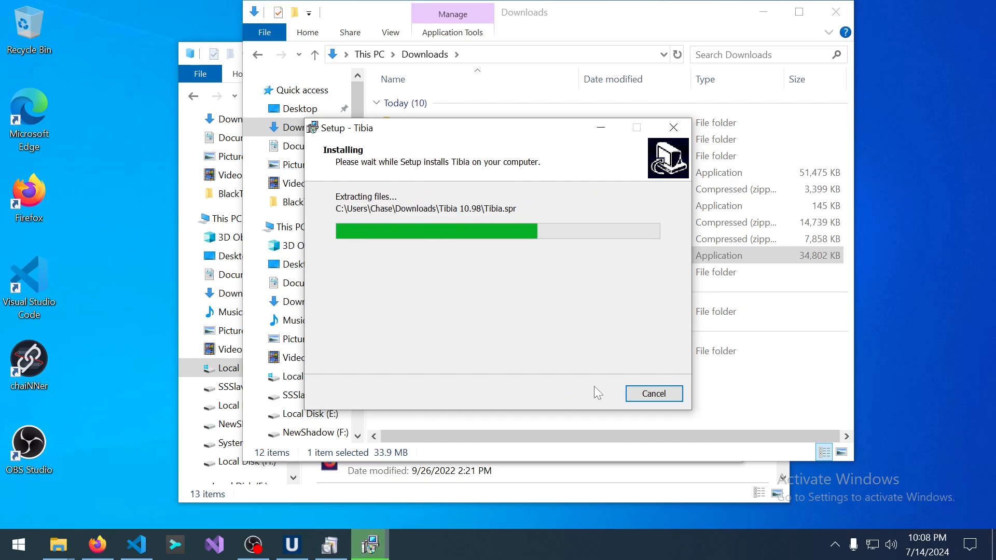
Finish Tibia setup and delete the Tibia1098 installer from Downloads.
click(586, 393)
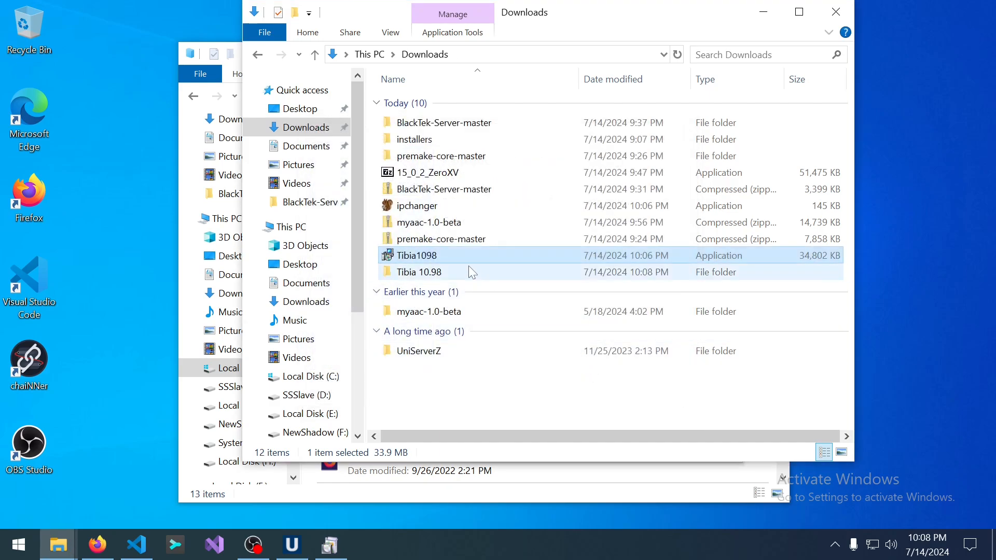
click(421, 257)
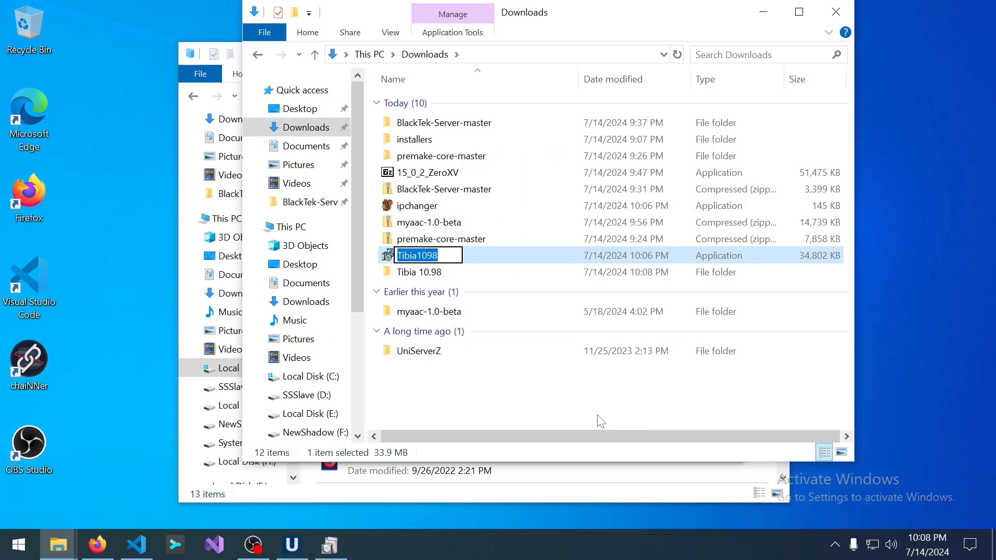
click(598, 417)
click(432, 254)
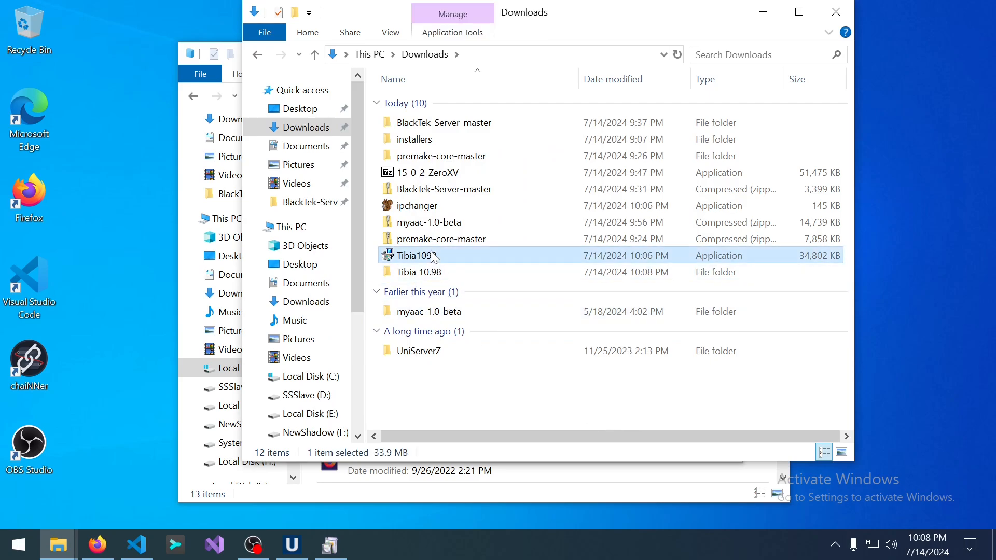
key(Delete)
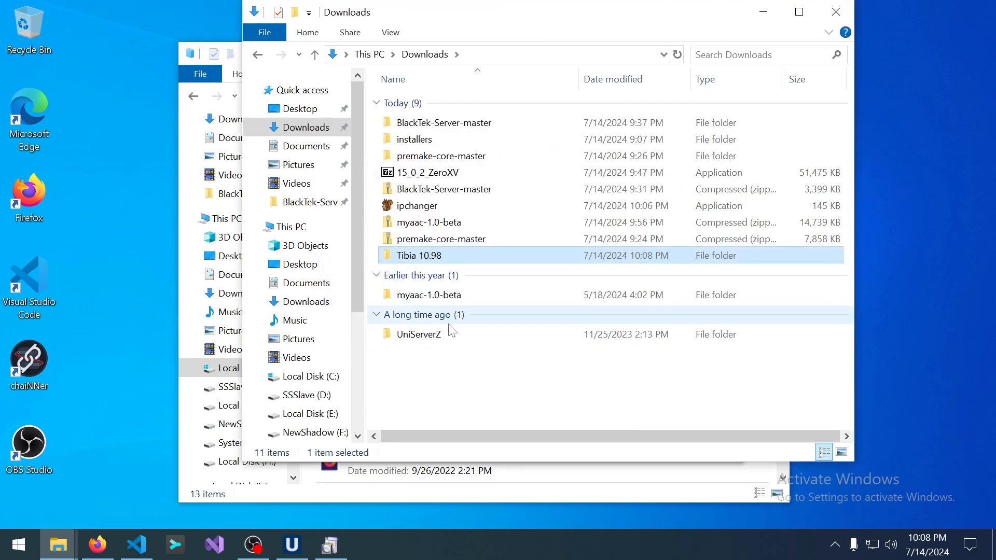
Close the .NET Framework 3.5 success notice and open the BlackTek-Server-master folder.
click(332, 550)
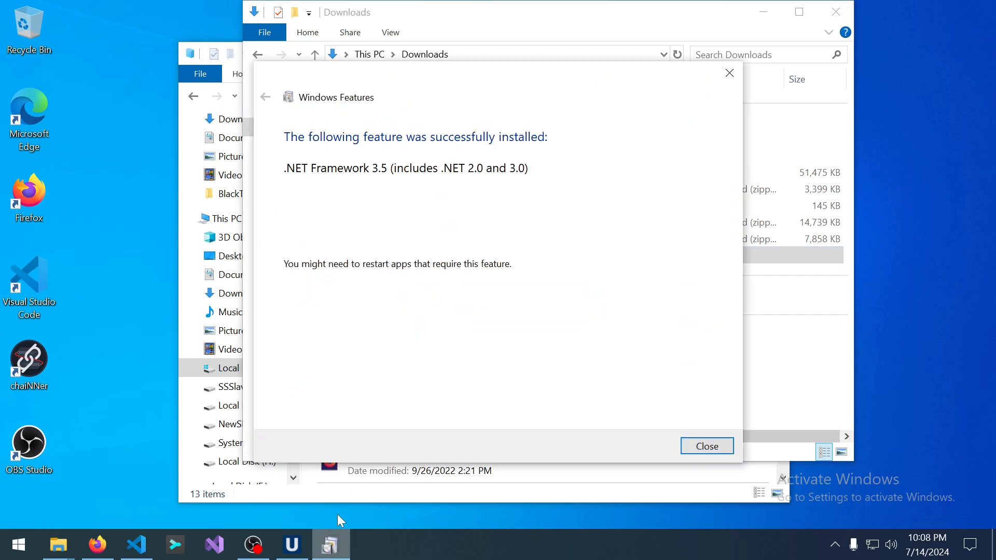
click(731, 446)
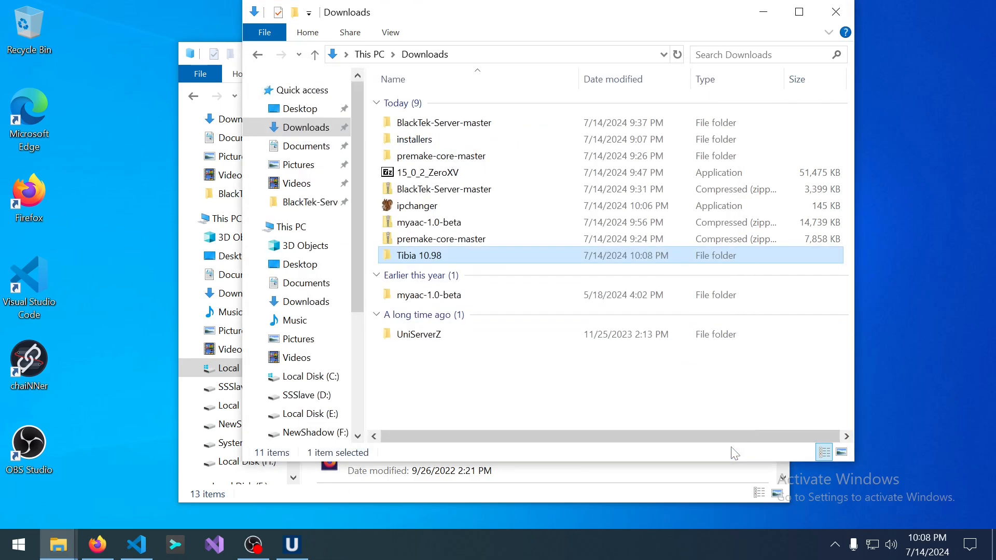
click(416, 222)
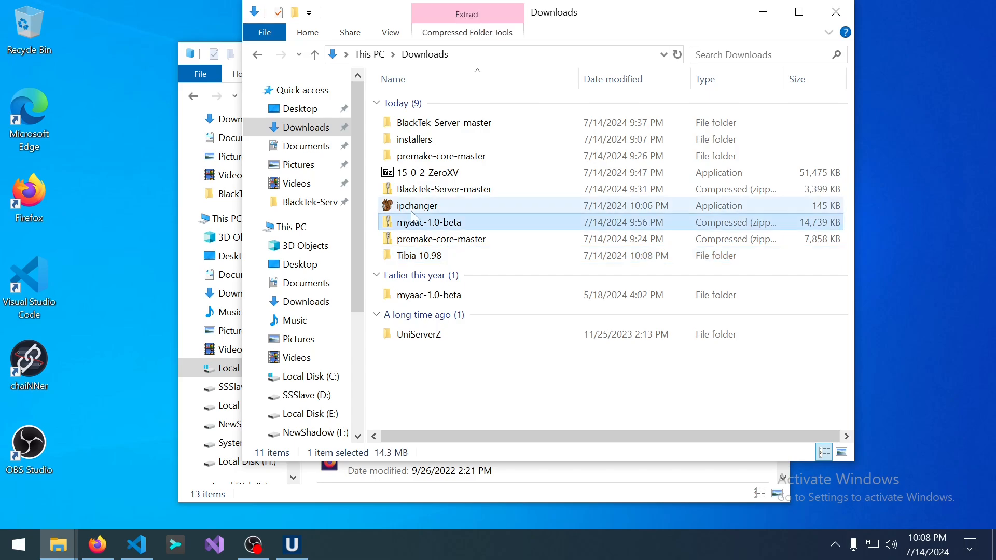
click(413, 210)
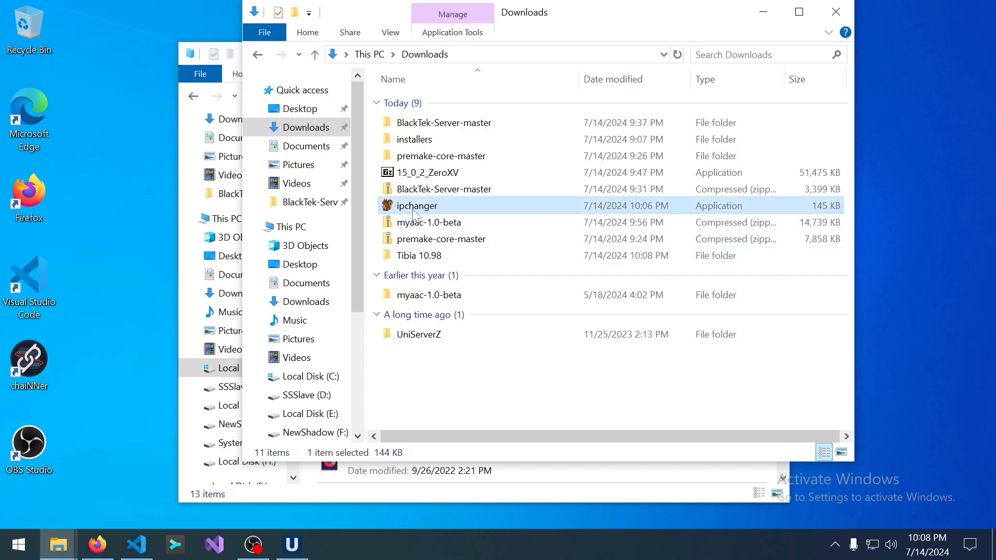
click(439, 261)
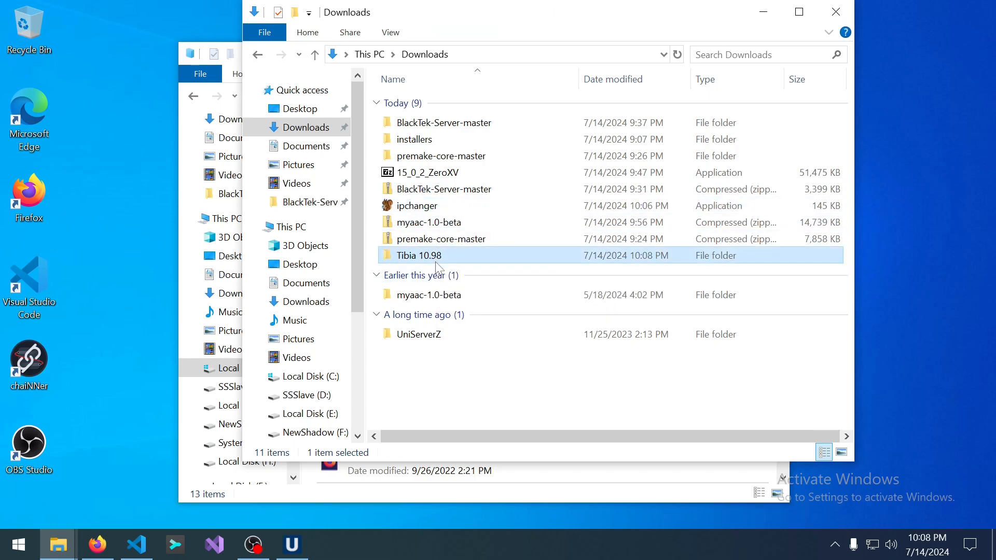
click(437, 259)
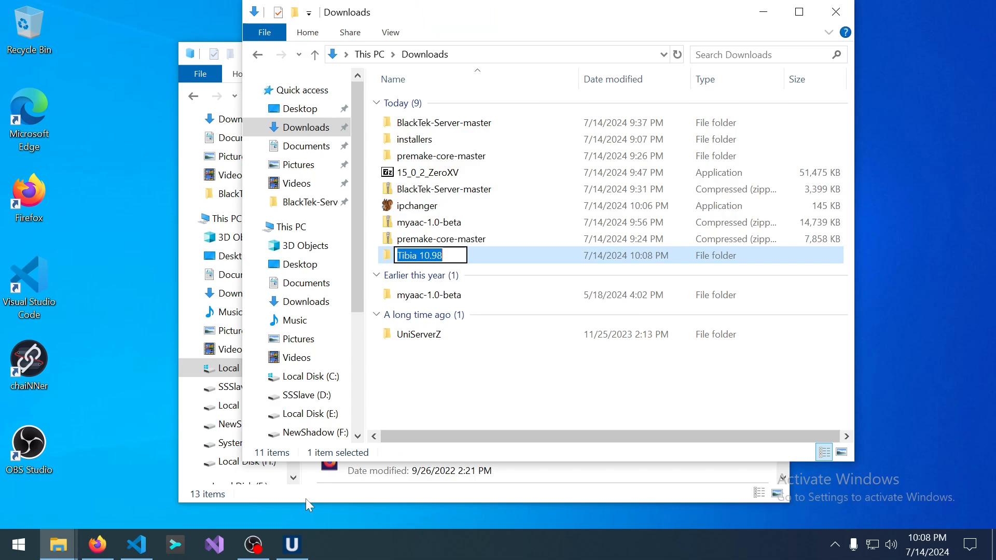
click(442, 195)
double_click(440, 125)
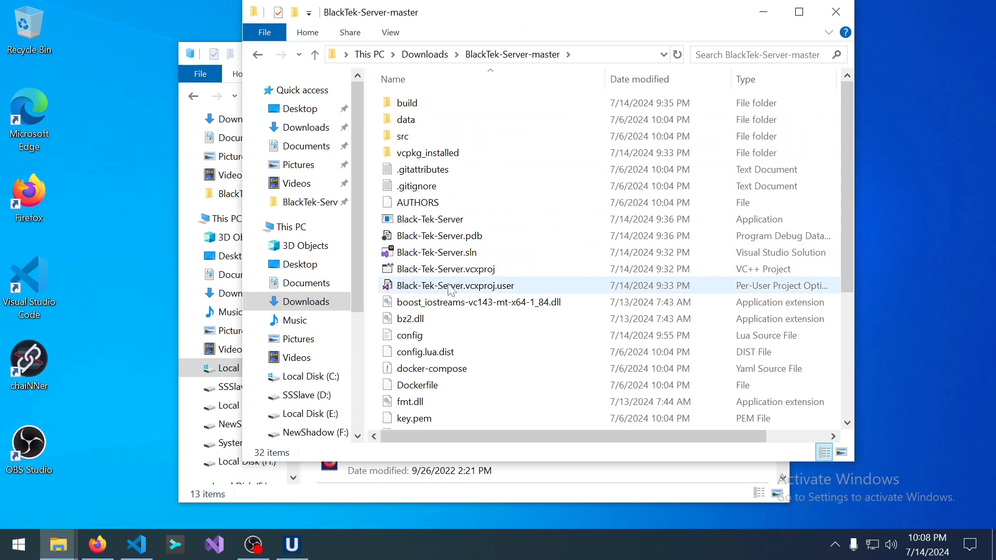
Start the Black Tek server and close the php.ini search results window.
double_click(451, 220)
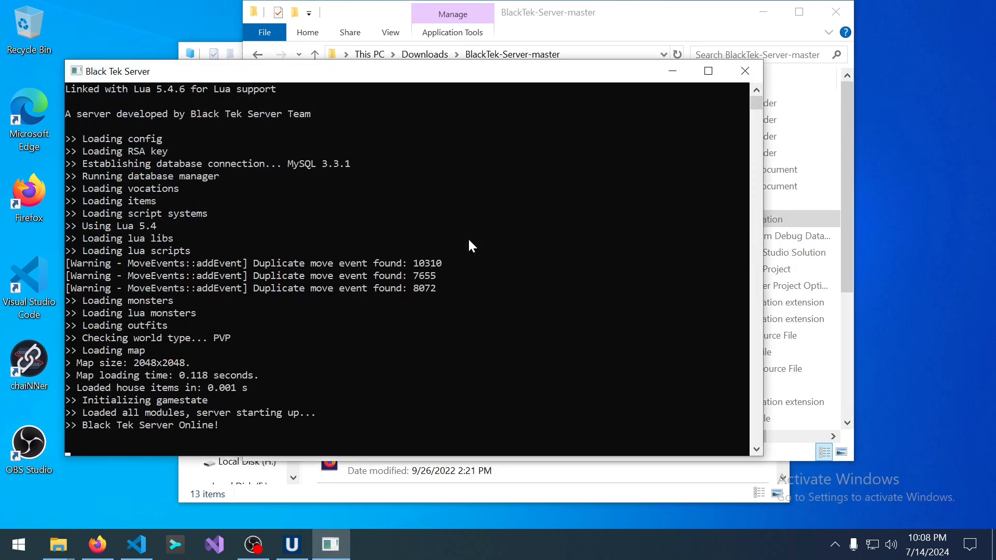
click(476, 495)
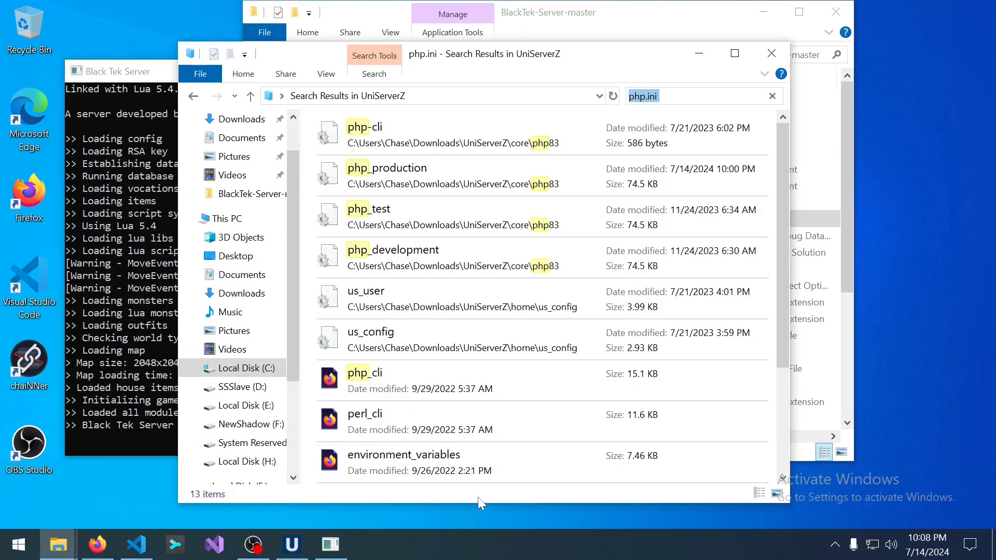
click(771, 53)
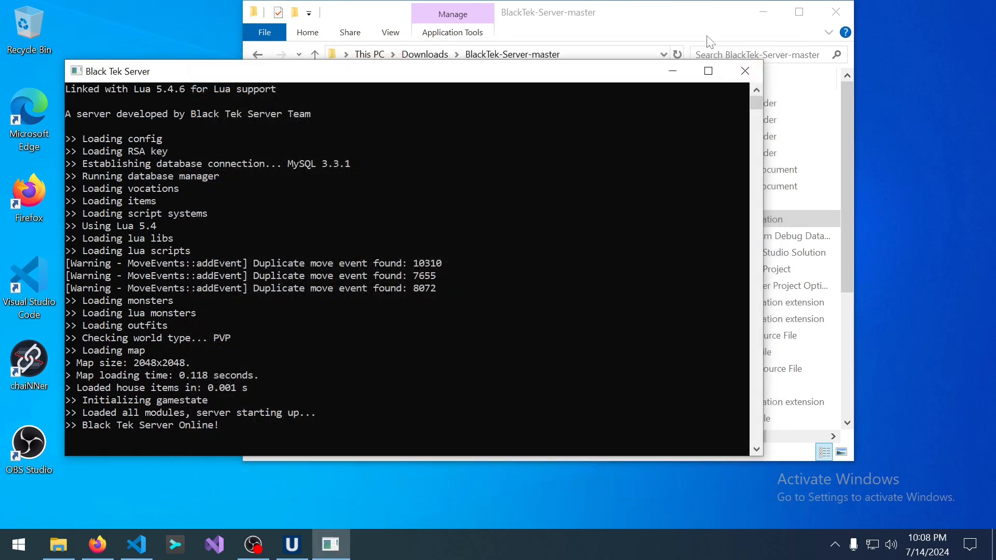
click(698, 10)
Launch the Tibia 10.98 client and maximize its window.
click(425, 55)
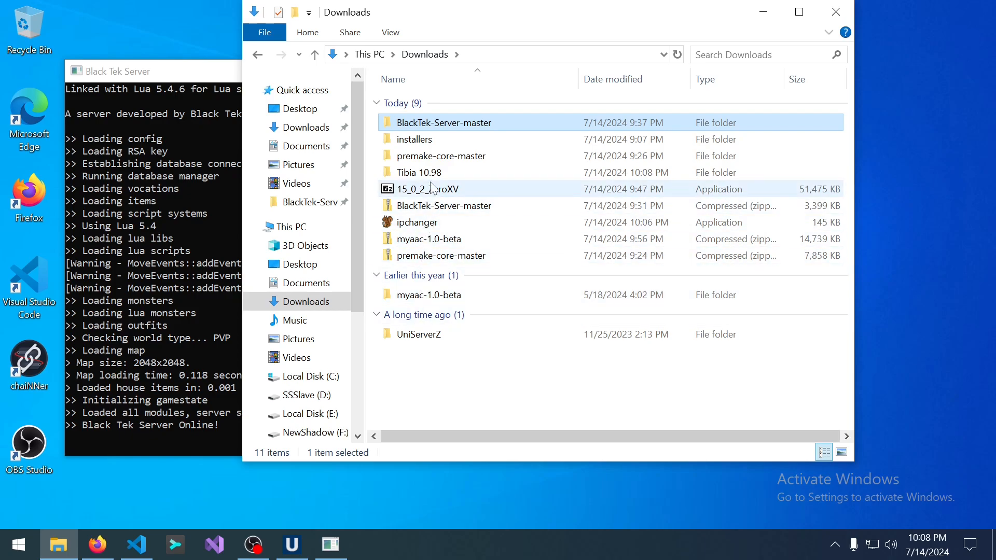
click(426, 136)
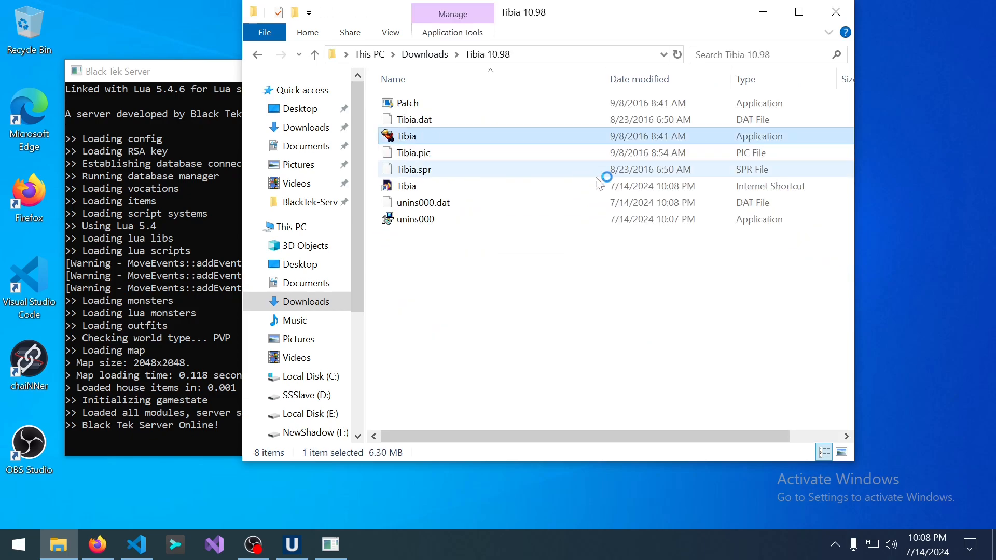
double_click(617, 187)
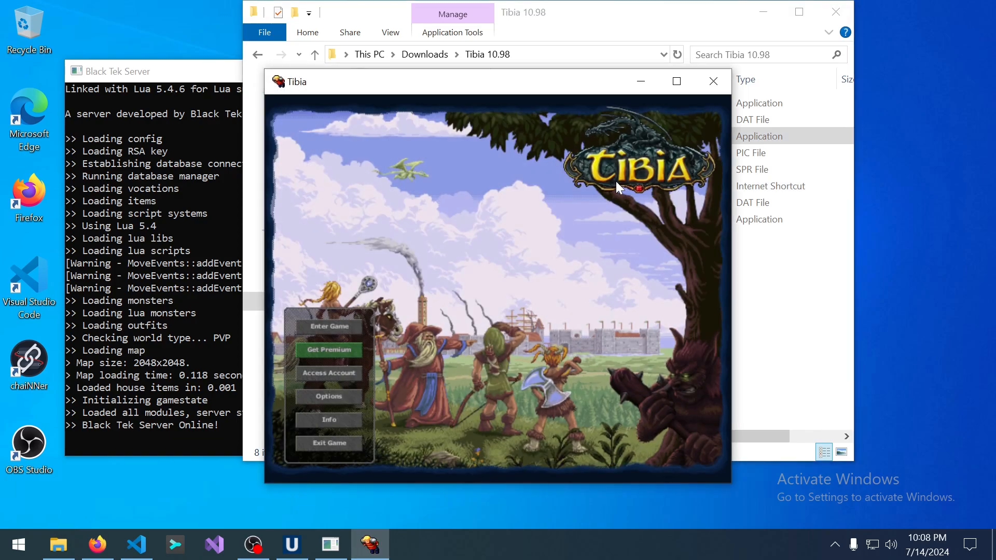
click(677, 73)
Run ipchanger and apply IP 127.0.0.1 for version 10.98 to the client.
click(59, 545)
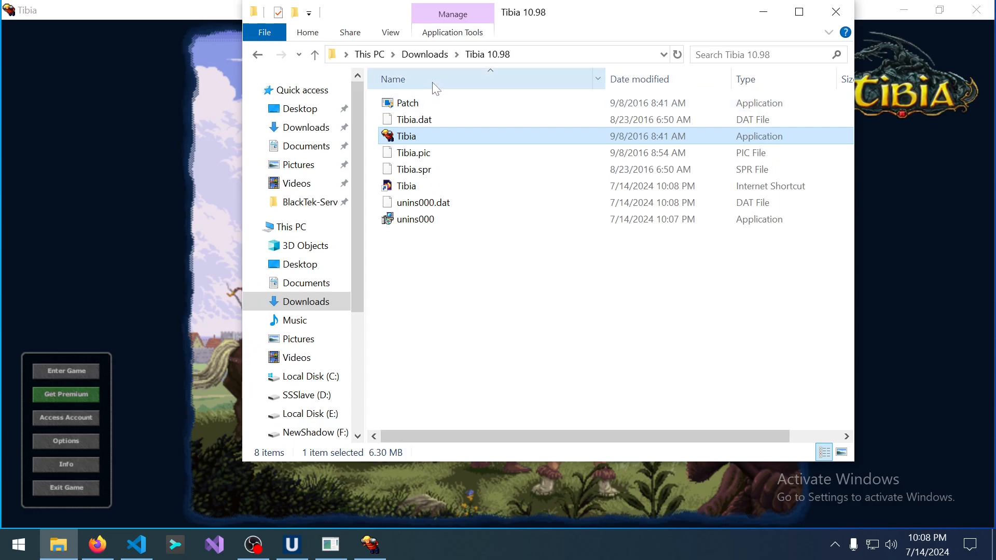
click(425, 54)
click(455, 223)
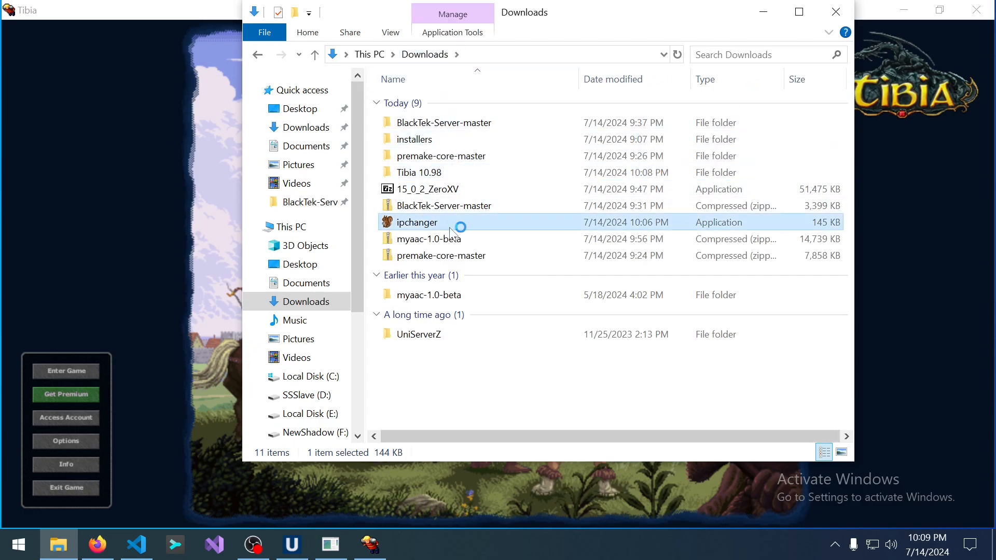
double_click(536, 228)
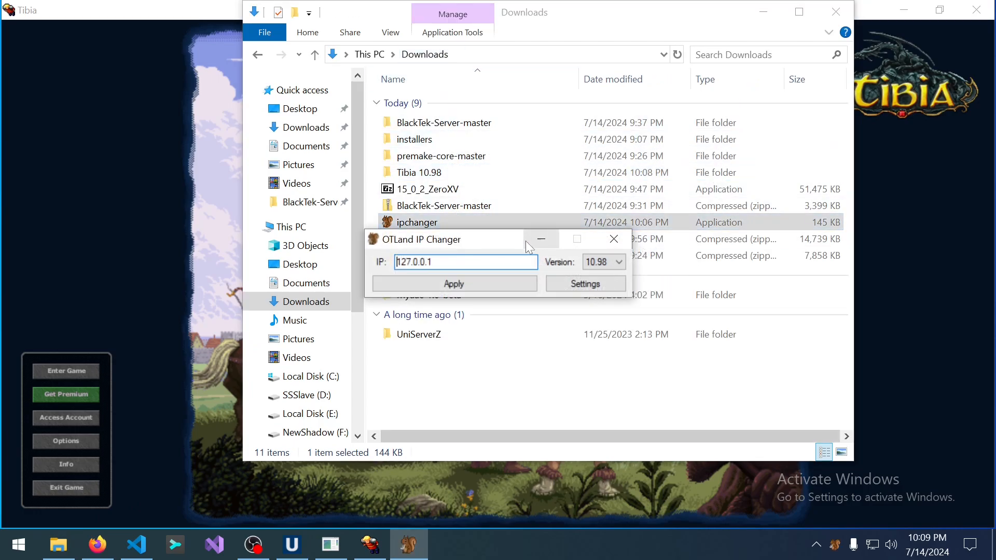
click(455, 284)
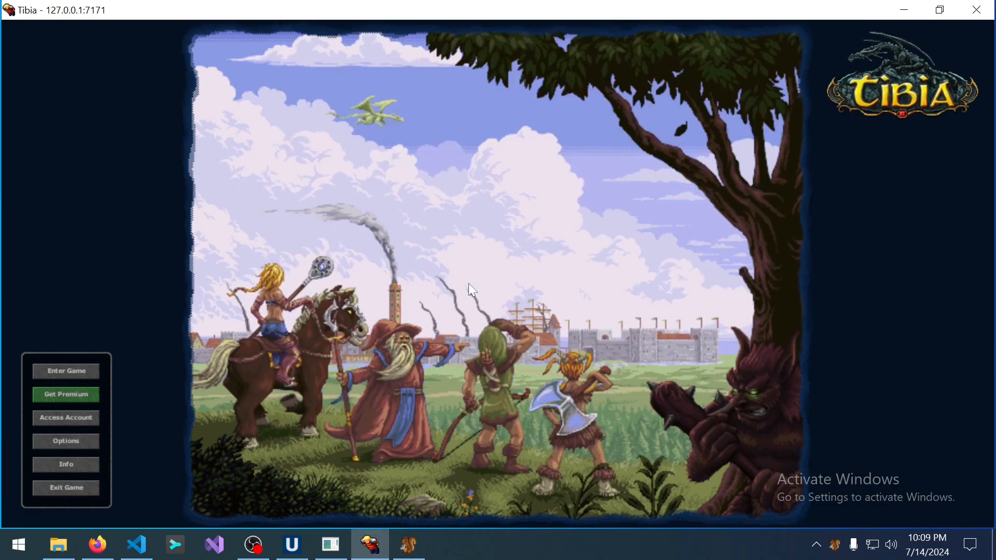
Log in with the account name and password and dismiss the message of the day.
click(67, 371)
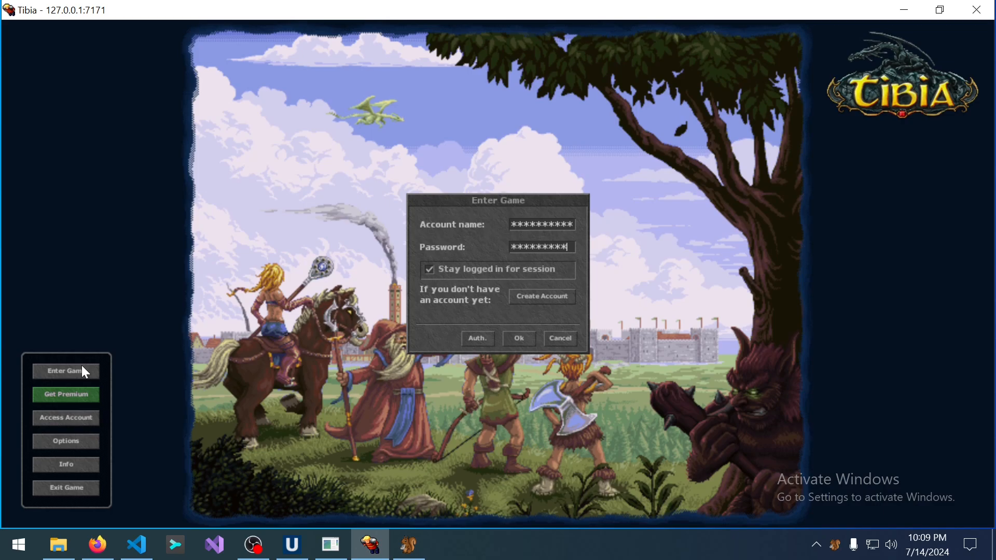
key(Return)
key(Return)
key(Return)
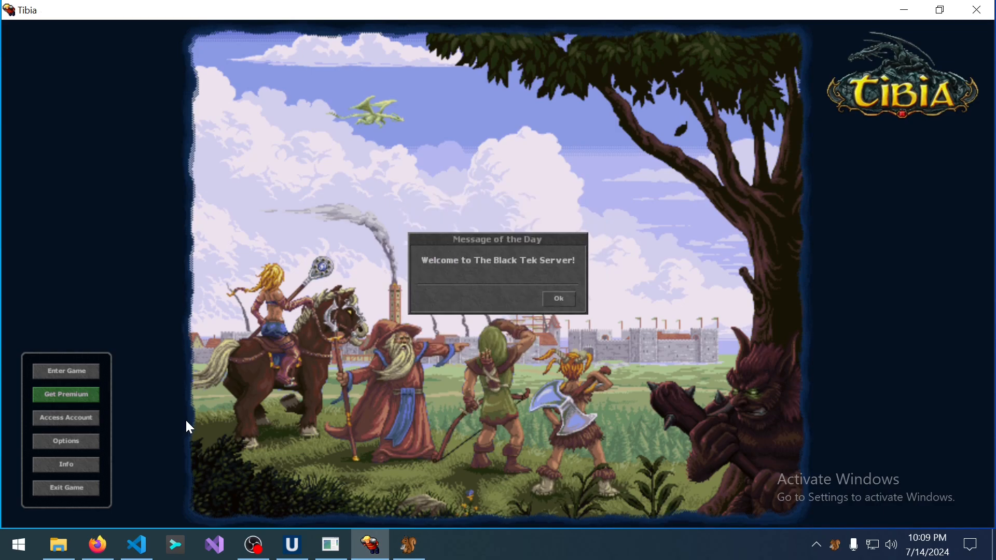
click(567, 302)
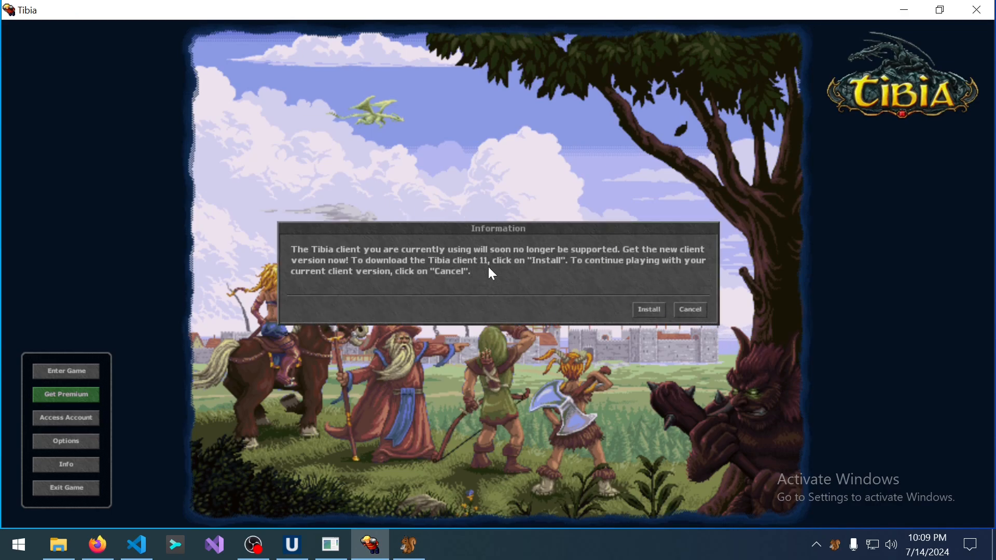
Decline the client update and enter the game with the first character.
click(703, 310)
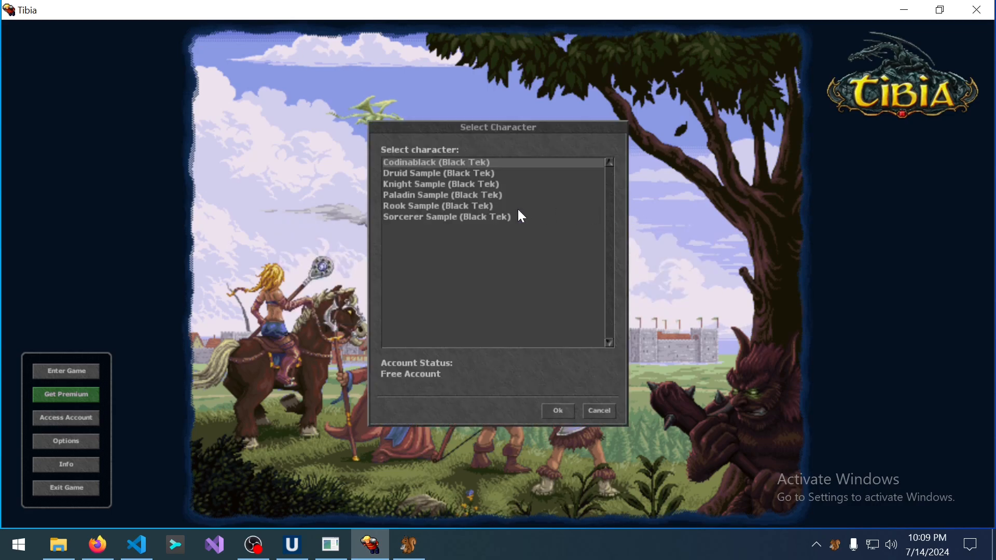
key(Down)
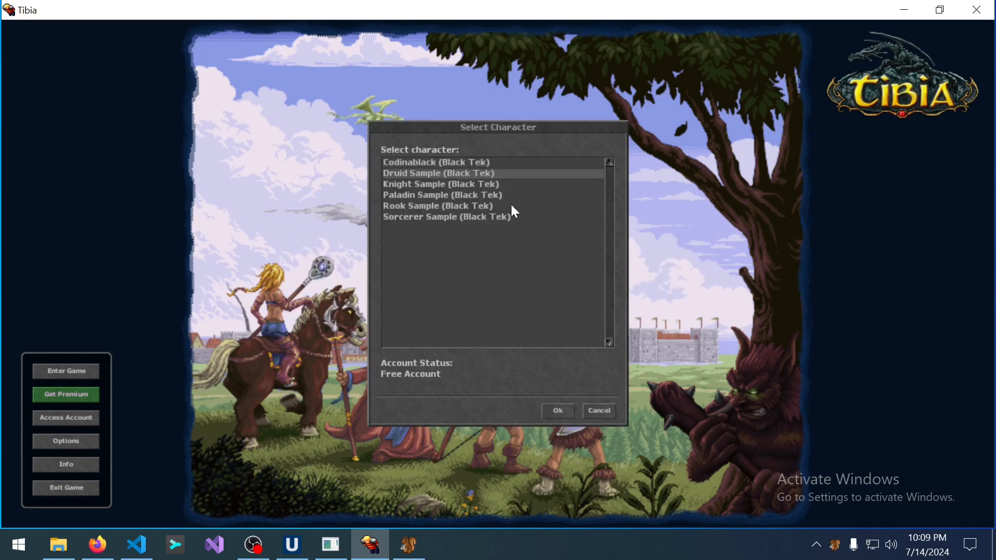
key(Up)
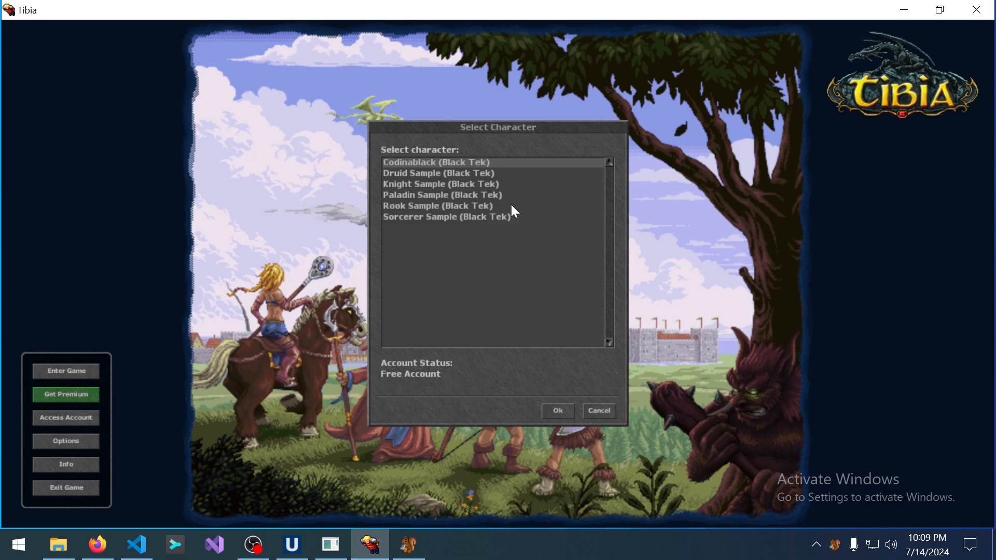
key(Return)
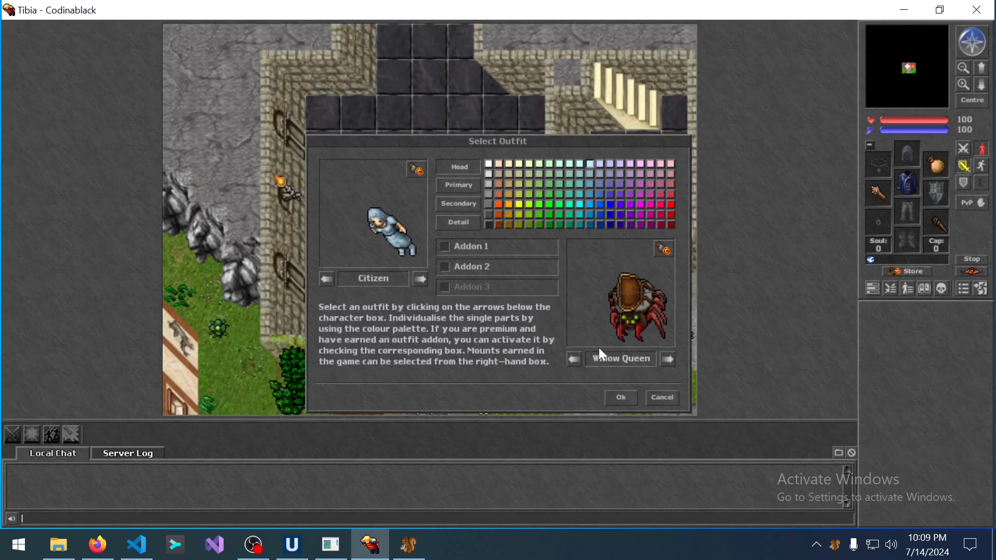
Close outfit selection and walk the character outside and back into the house.
click(655, 397)
key(Down)
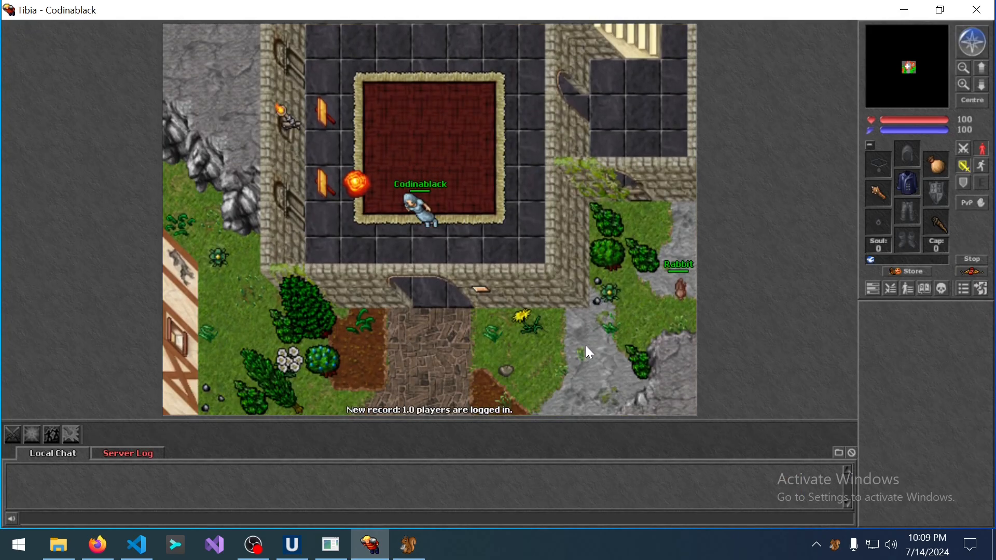
key(Down)
key(Down)
key(Down)
key(Down)
key(Down)
key(Down)
key(Down)
key(Down)
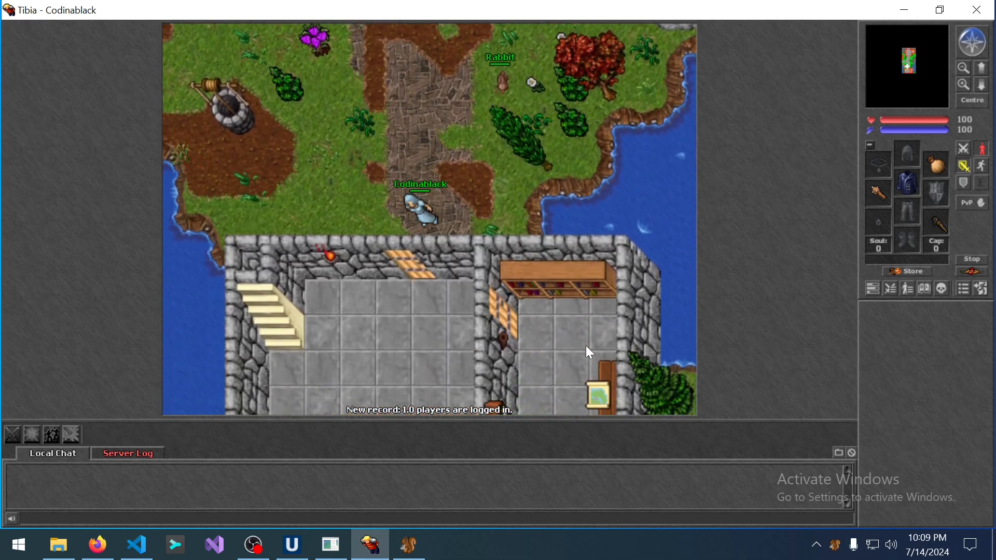
key(Up)
key(Up)
key(Up)
key(Up)
key(Up)
key(Up)
key(Up)
key(Up)
key(Up)
key(Up)
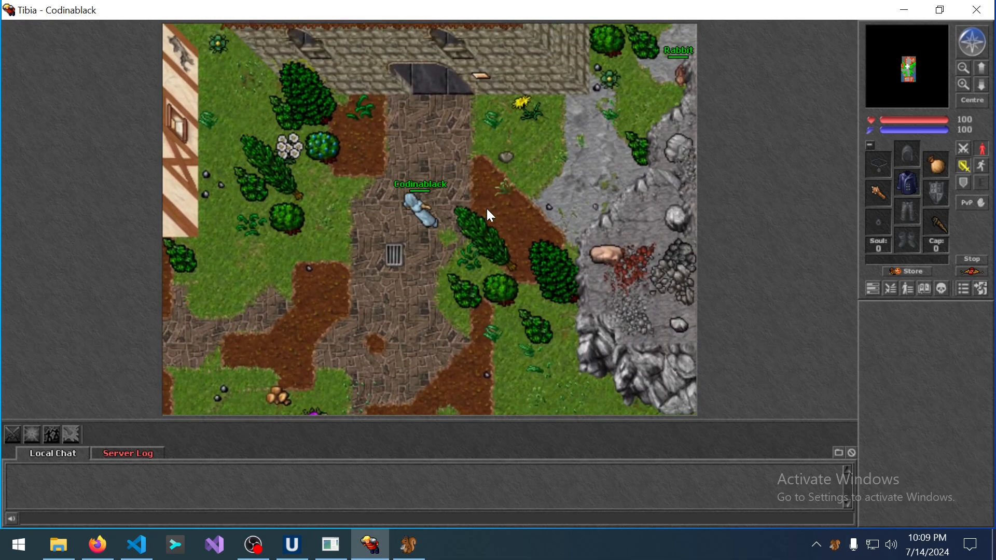
key(Up)
key(Up)
key(Up)
key(Up)
key(Up)
key(Up)
key(Left)
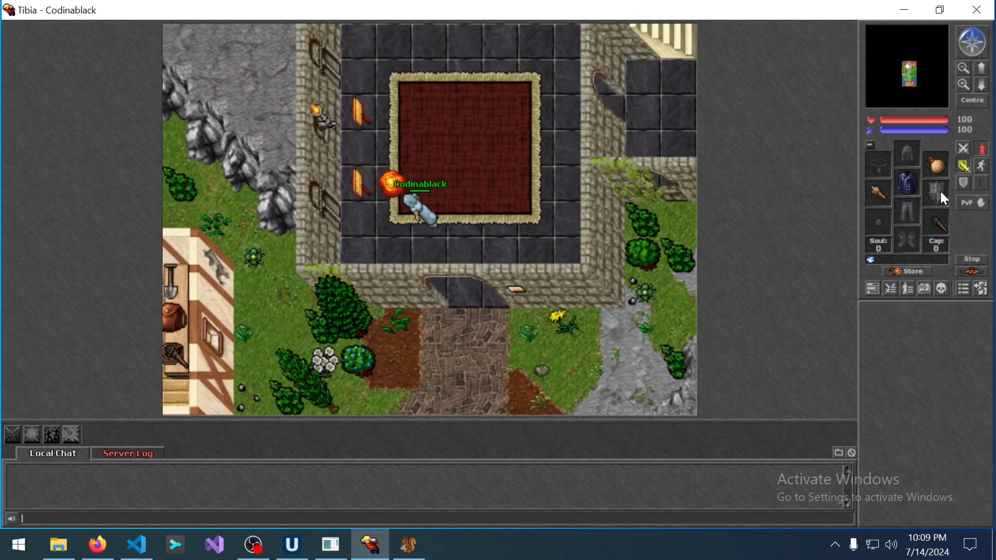
Look at the equipped club (Atk 7, Def 7, 25.00 oz) and open the backpack.
right_click(388, 186)
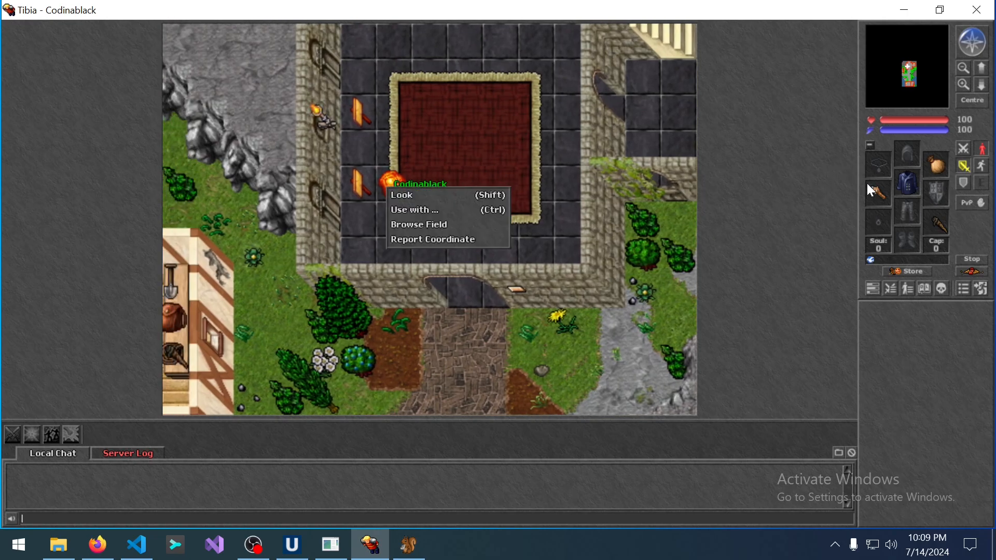
click(398, 181)
right_click(396, 180)
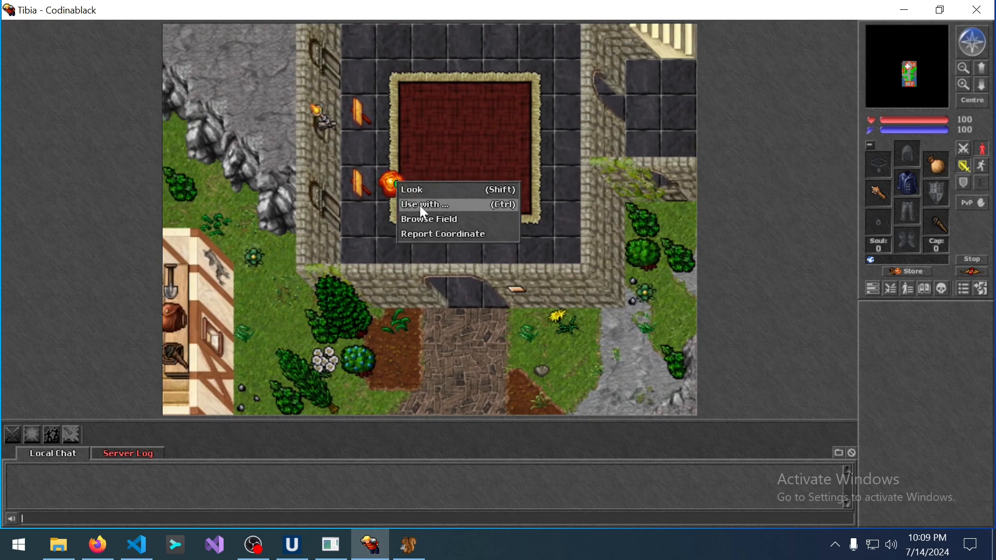
click(423, 207)
click(890, 201)
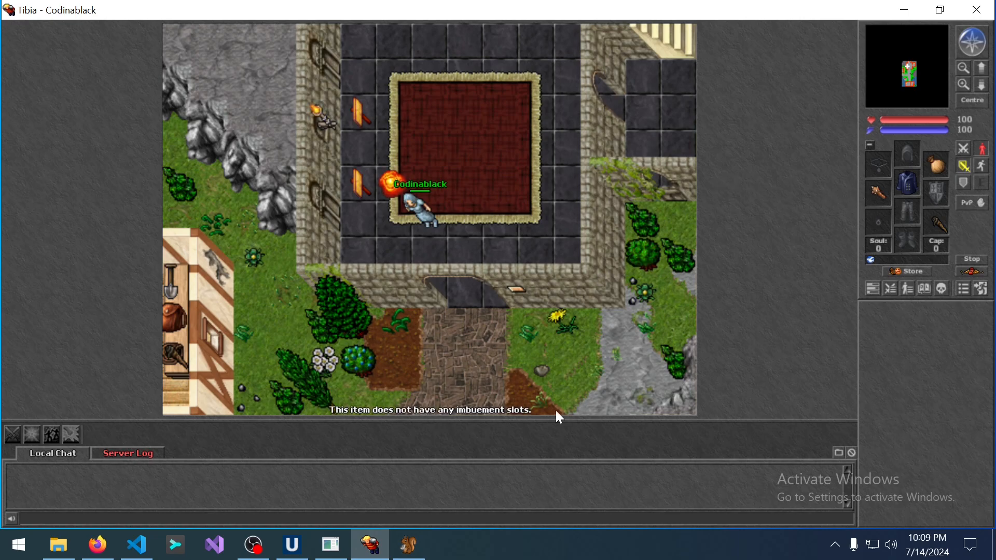
shift+click(883, 194)
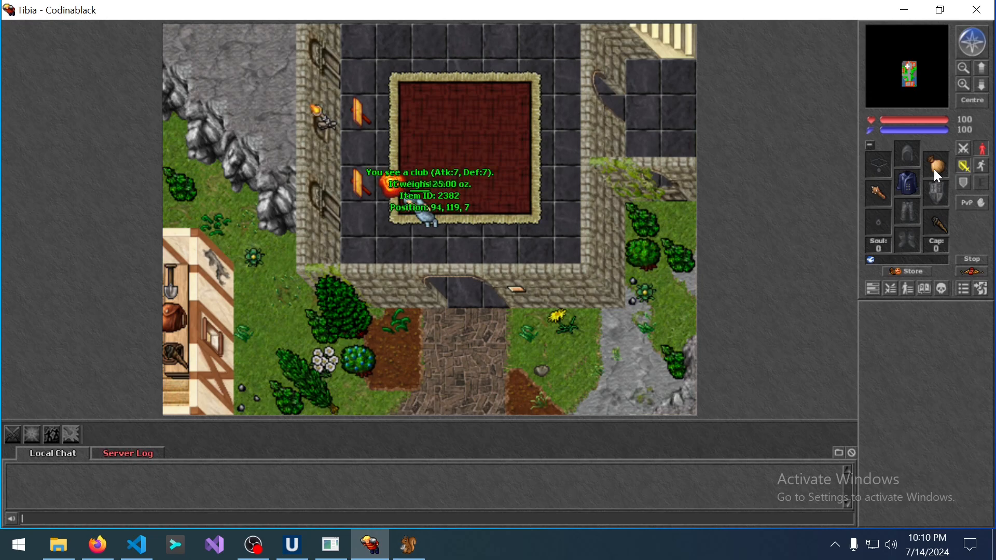
right_click(934, 170)
click(887, 195)
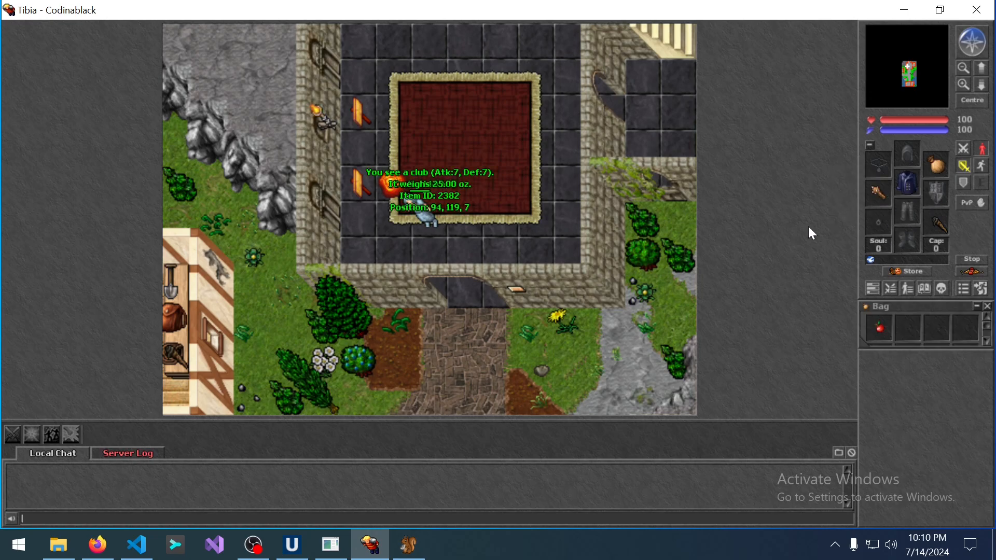